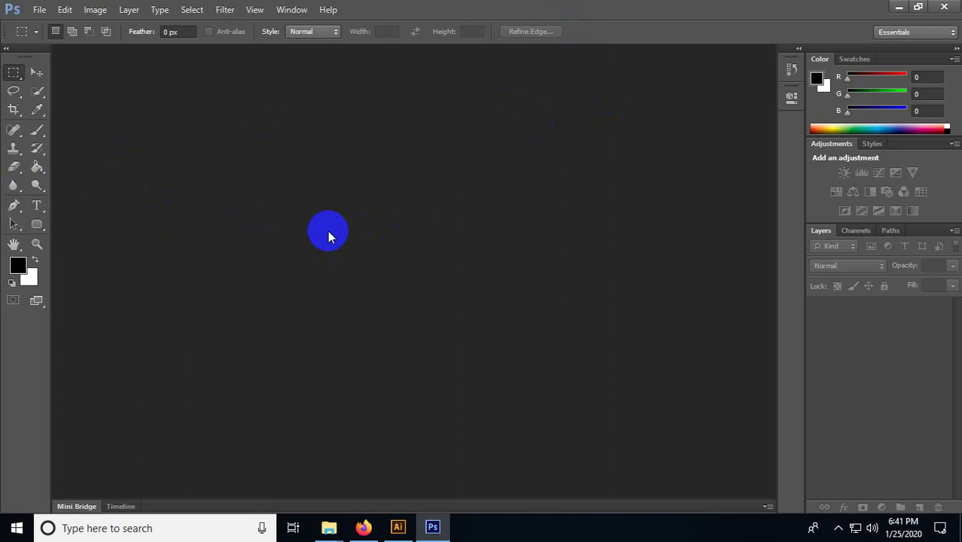
{"action": "left_click", "coordinate": [837, 528]}
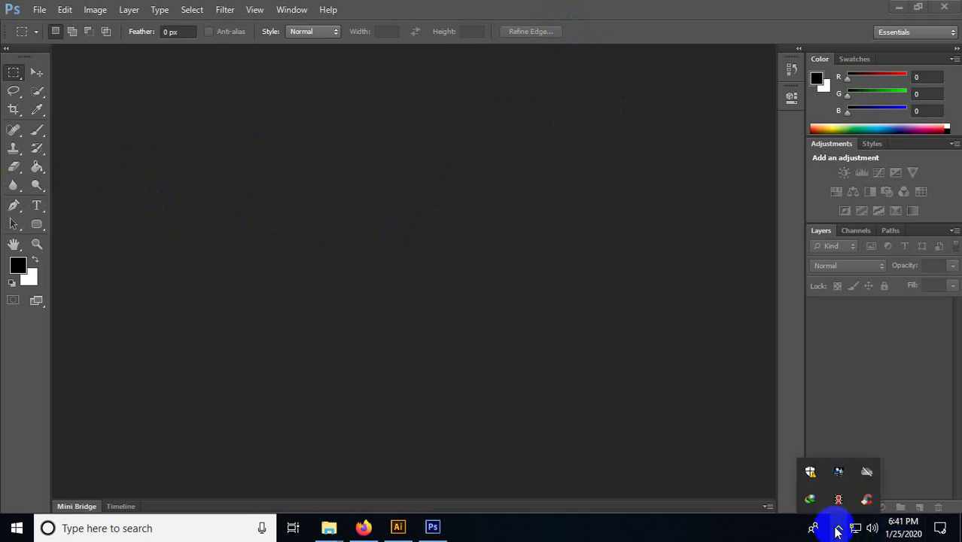
{"action": "left_click", "coordinate": [516, 527]}
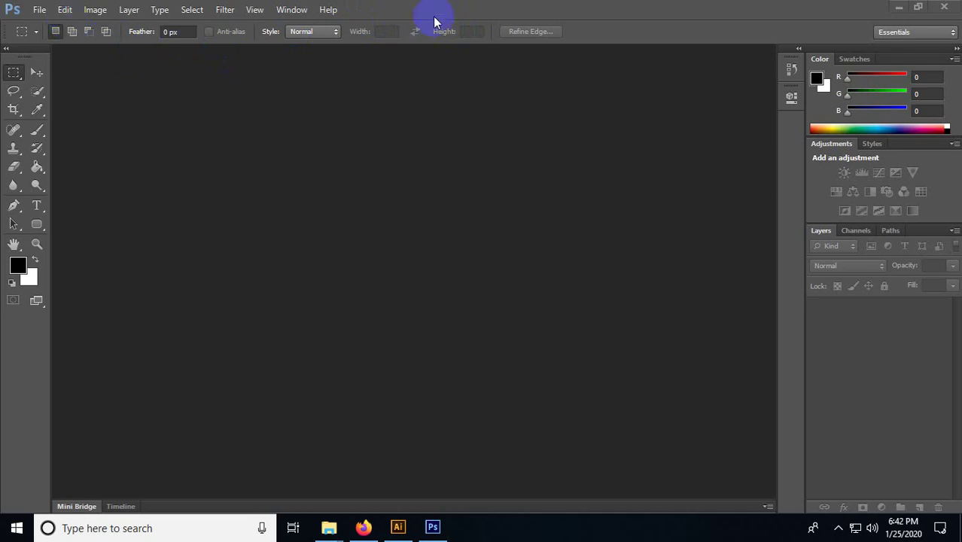
{"action": "left_click", "coordinate": [634, 18]}
{"action": "left_click_drag", "start_coordinate": [634, 18], "coordinate": [541, 3]}
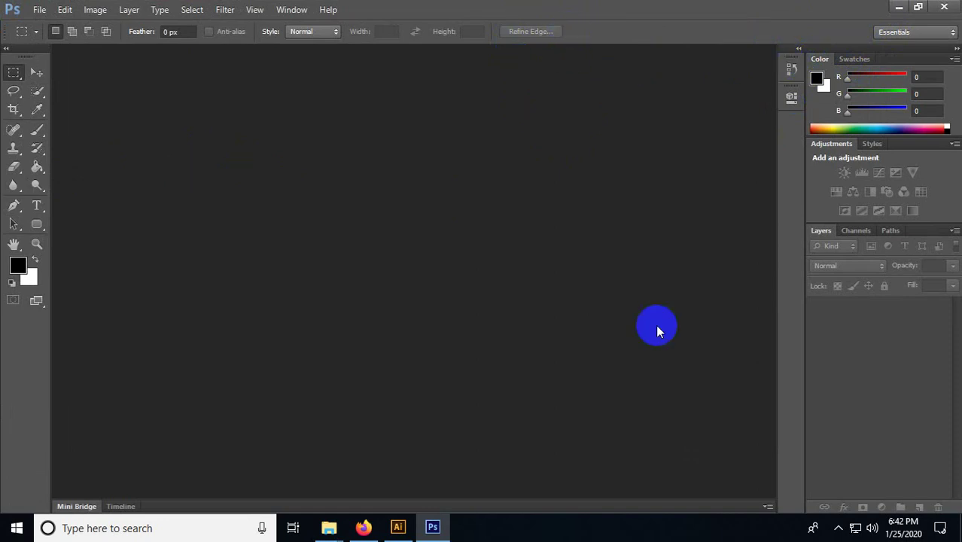
{"action": "left_click", "coordinate": [837, 529]}
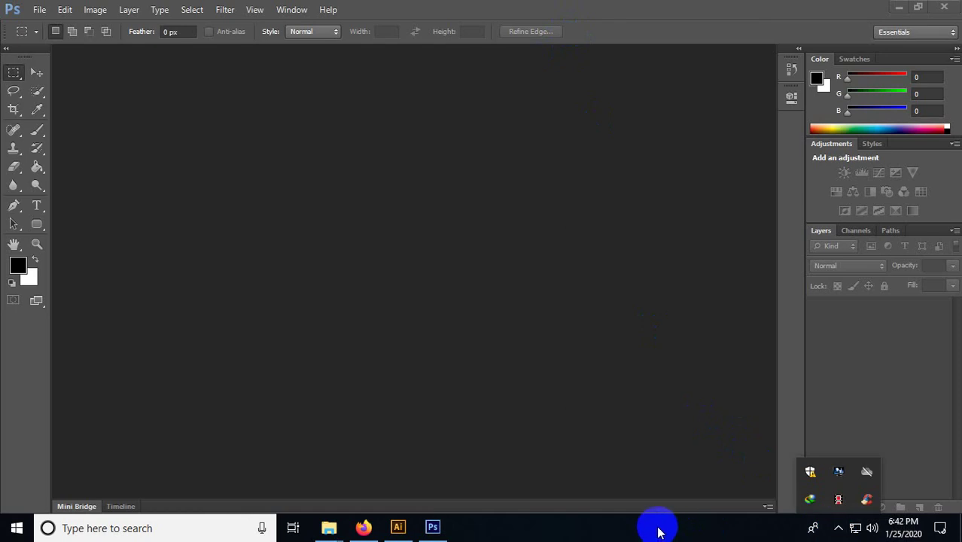
{"action": "left_click", "coordinate": [659, 531]}
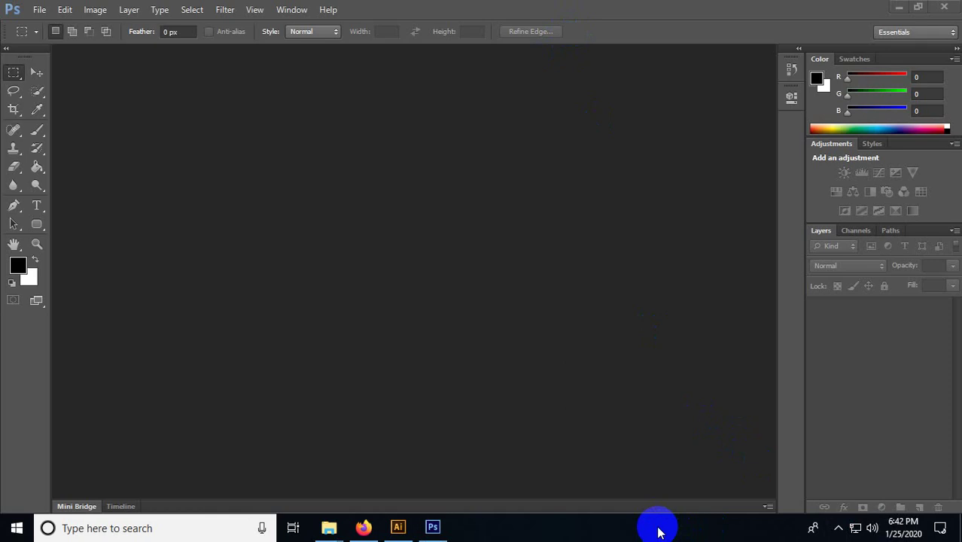
Step: Switch to File Explorer and open the Class Tutorial (G:) drive
{"action": "left_click", "coordinate": [895, 5]}
{"action": "left_click", "coordinate": [896, 6]}
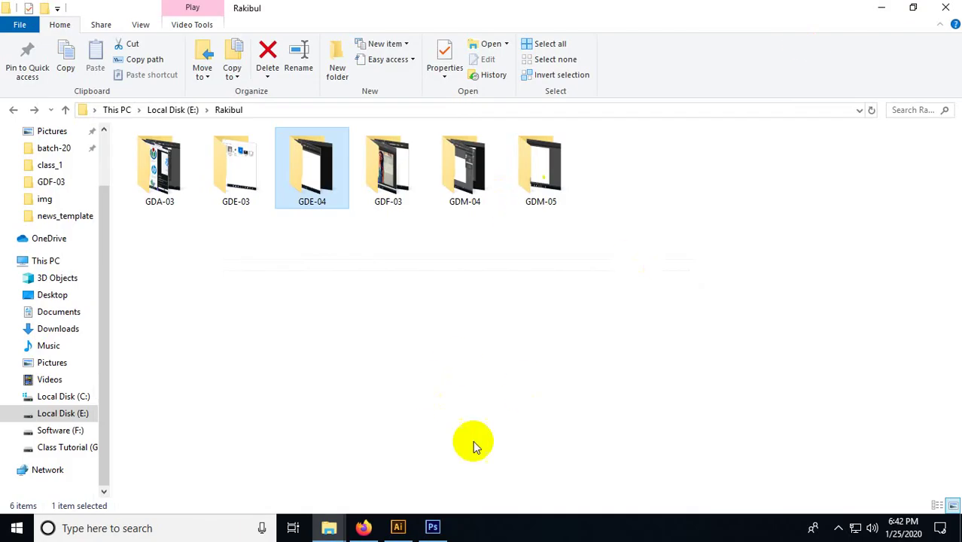
{"action": "left_click", "coordinate": [13, 110]}
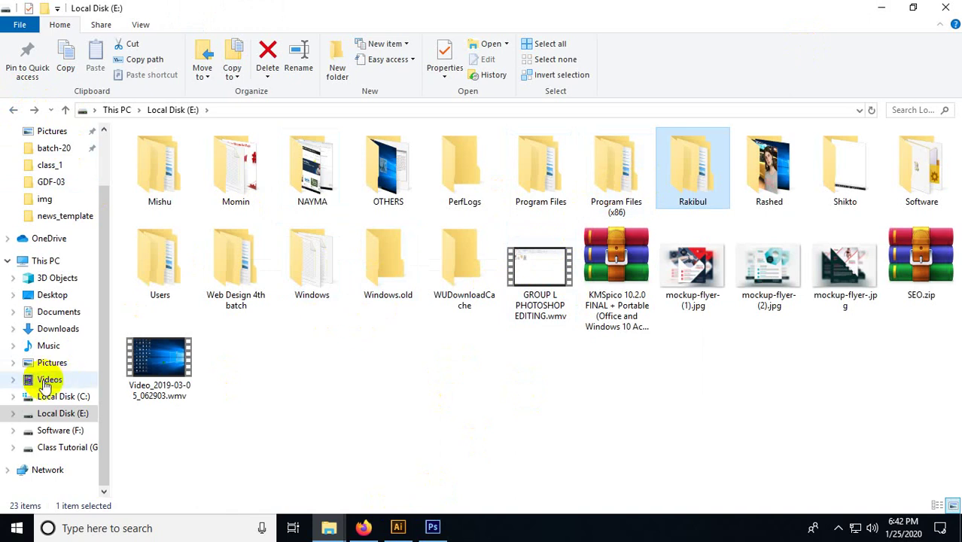
{"action": "left_click", "coordinate": [61, 431]}
{"action": "left_click", "coordinate": [68, 447]}
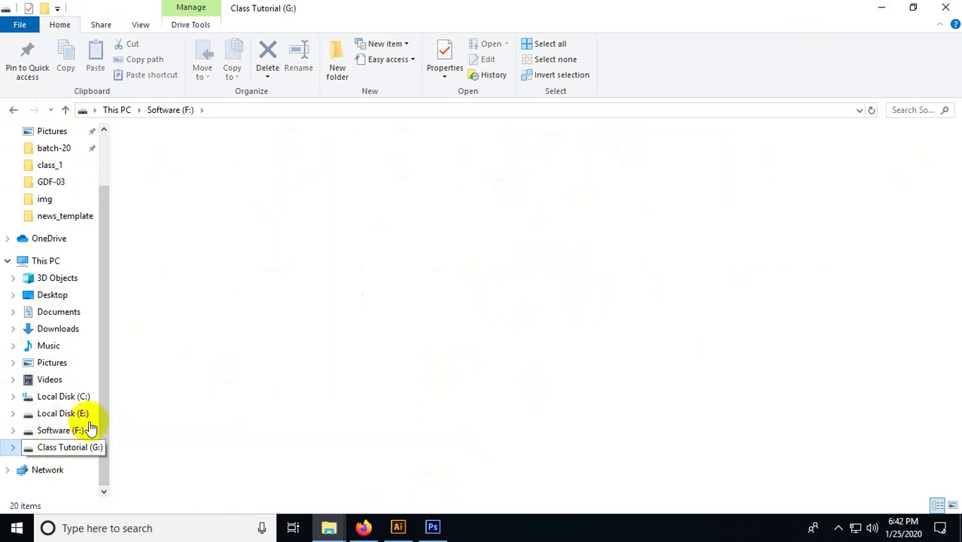
{"action": "left_click", "coordinate": [881, 7]}
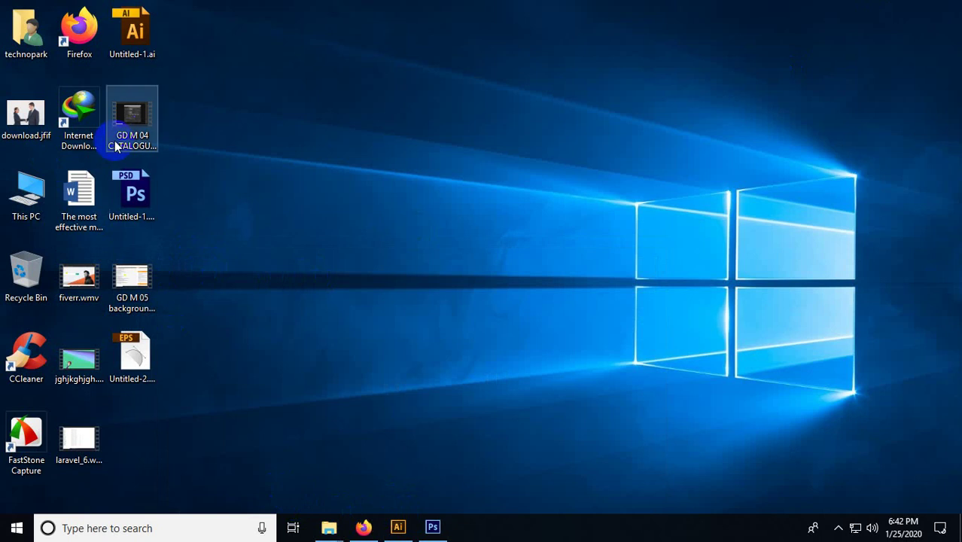
{"action": "left_click", "coordinate": [325, 526]}
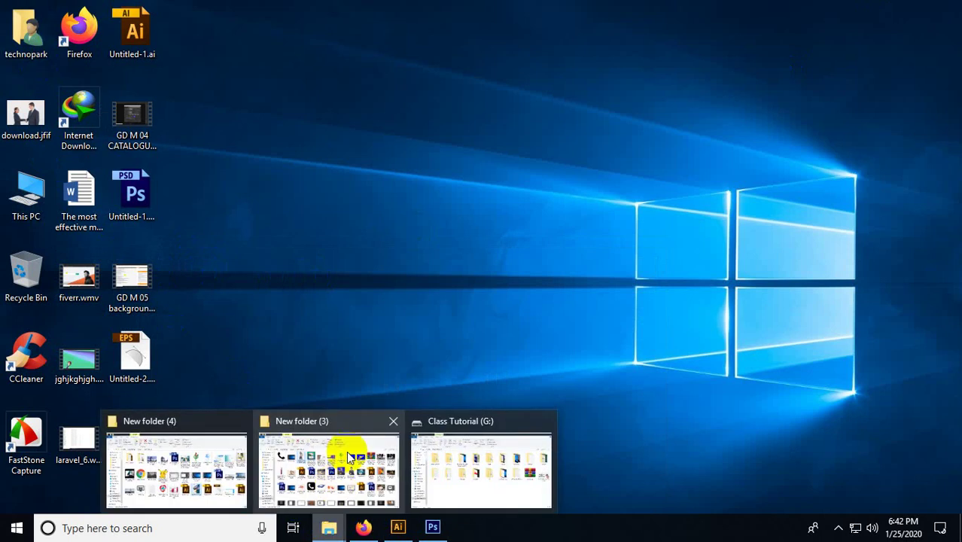
{"action": "left_click", "coordinate": [440, 456]}
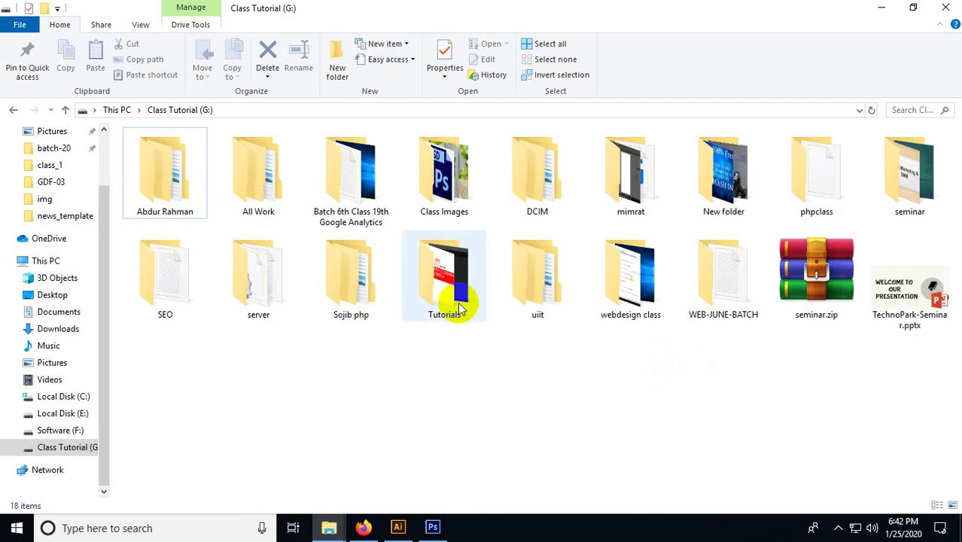
Step: Open the Class Images folder and look through its pictures for a suitable photo
{"action": "left_click", "coordinate": [455, 306]}
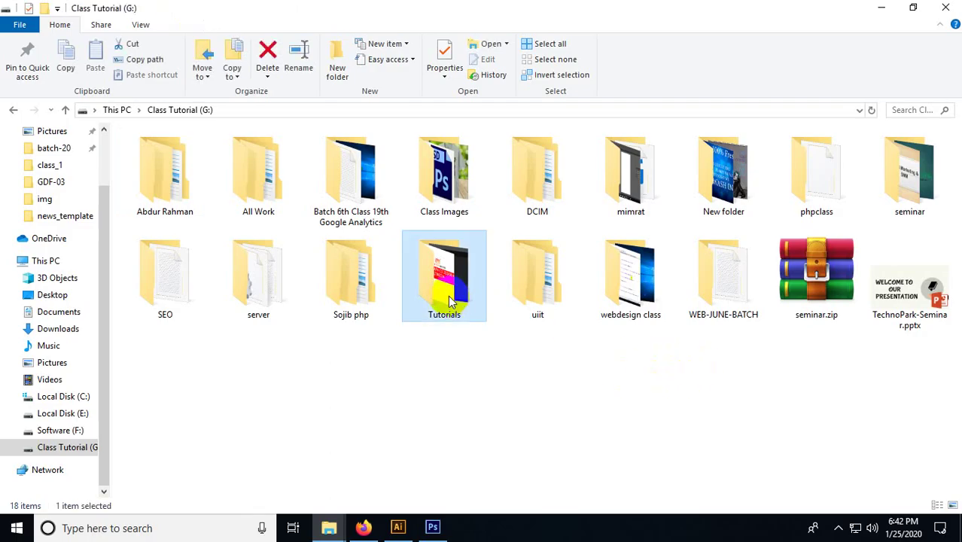
{"action": "double_click", "coordinate": [437, 173]}
{"action": "scroll", "coordinate": [587, 309], "scroll_direction": "down", "scroll_amount": 2}
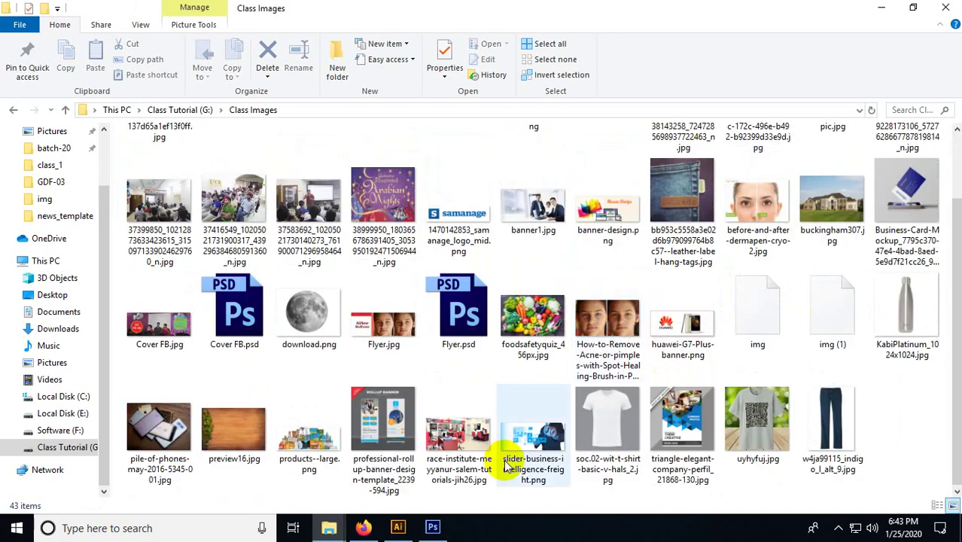
Step: Switch to Firefox, search Google for "Girls Image" and show the image results
{"action": "left_click", "coordinate": [362, 528]}
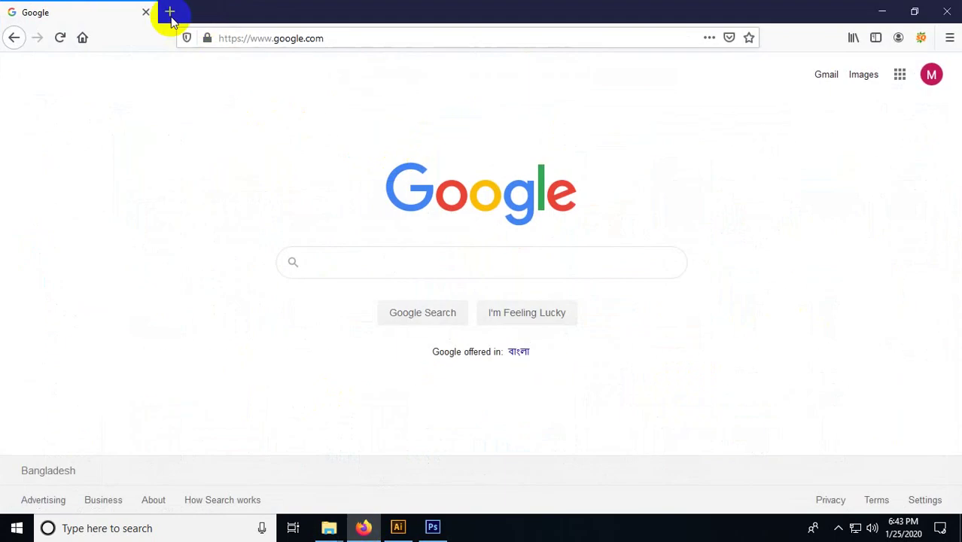
{"action": "left_click", "coordinate": [350, 264]}
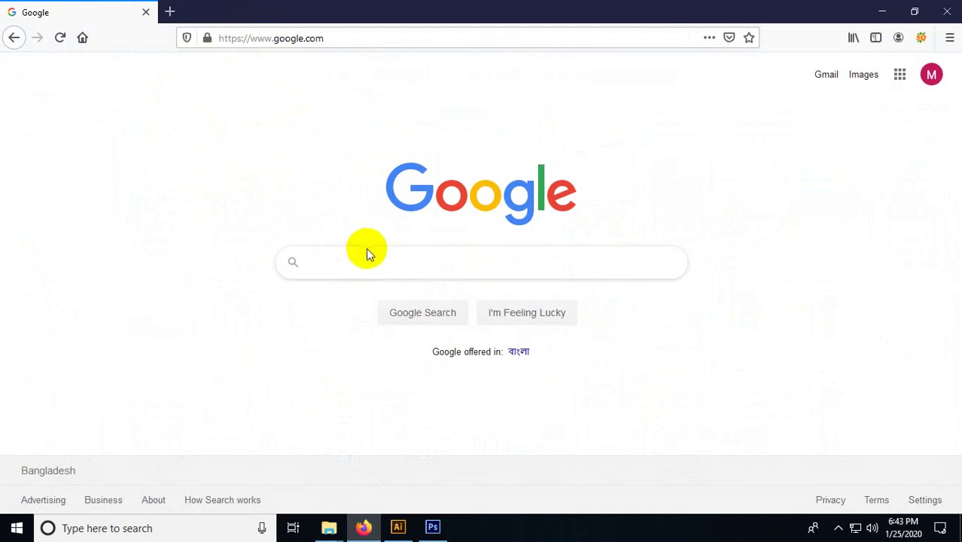
{"action": "type", "text": "Gir"}
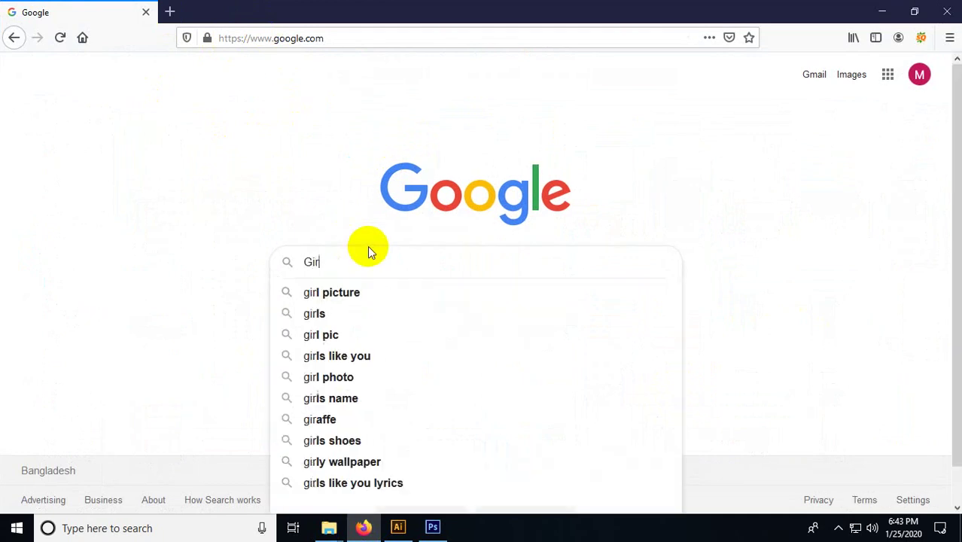
{"action": "type", "text": "ls Image"}
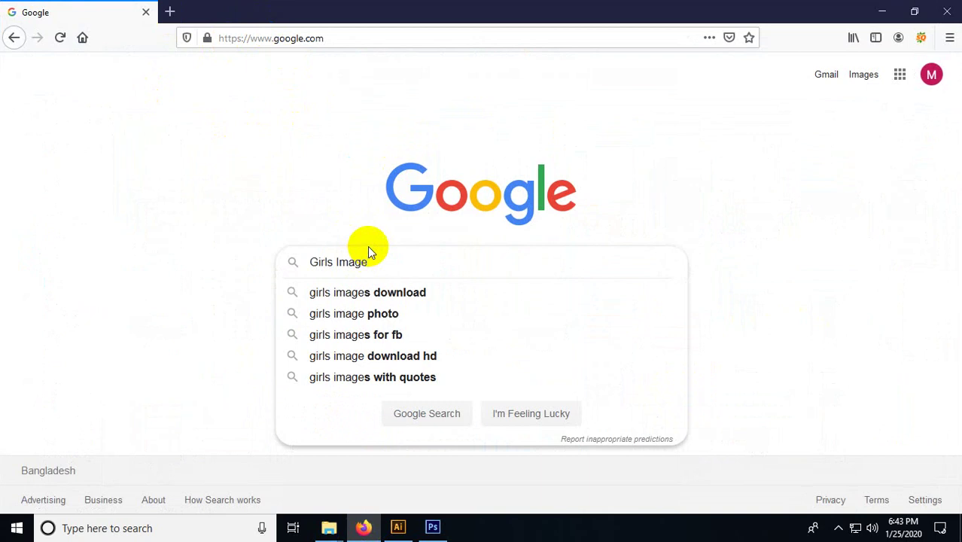
{"action": "key", "text": "Return"}
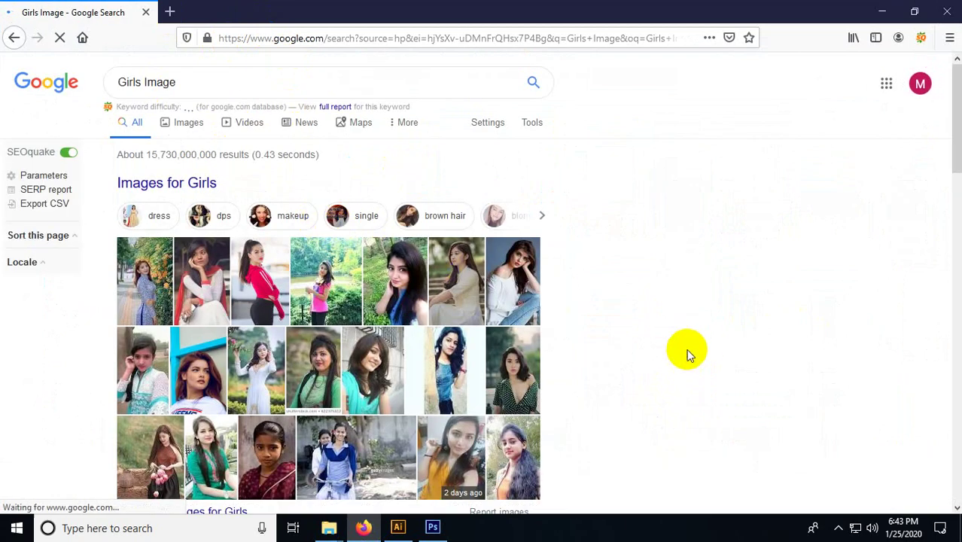
{"action": "scroll", "coordinate": [684, 354], "scroll_direction": "down", "scroll_amount": 3}
{"action": "scroll", "coordinate": [196, 194], "scroll_direction": "up", "scroll_amount": 3}
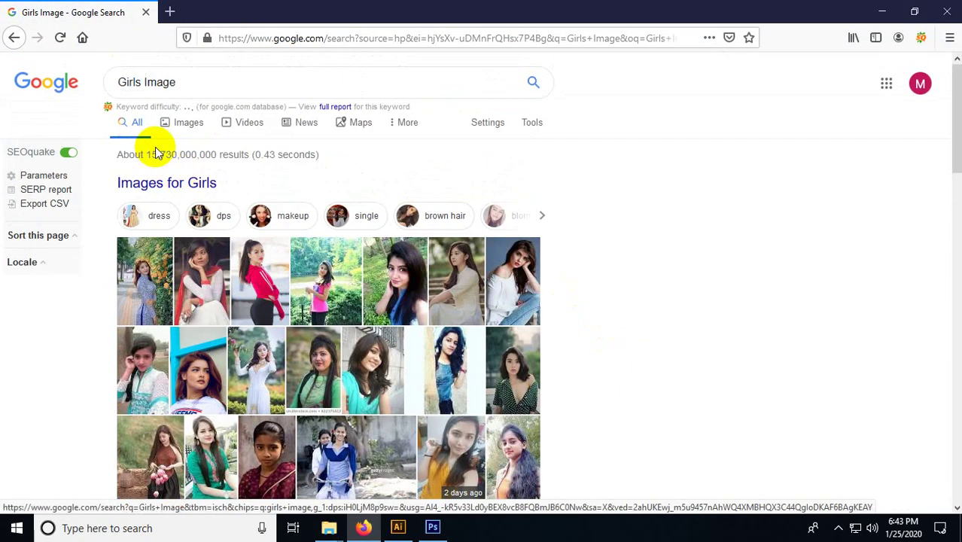
{"action": "left_click", "coordinate": [183, 120]}
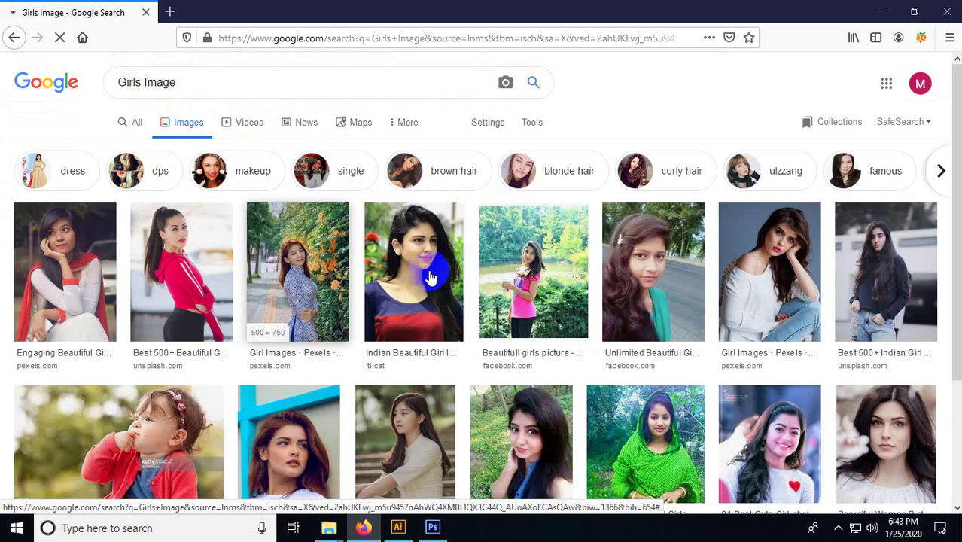
Step: Open the Pexels photo of the seated woman in a white sweater and save it to the Desktop as pexels-photo-247878.jpeg
{"action": "scroll", "coordinate": [740, 276], "scroll_direction": "down", "scroll_amount": 2}
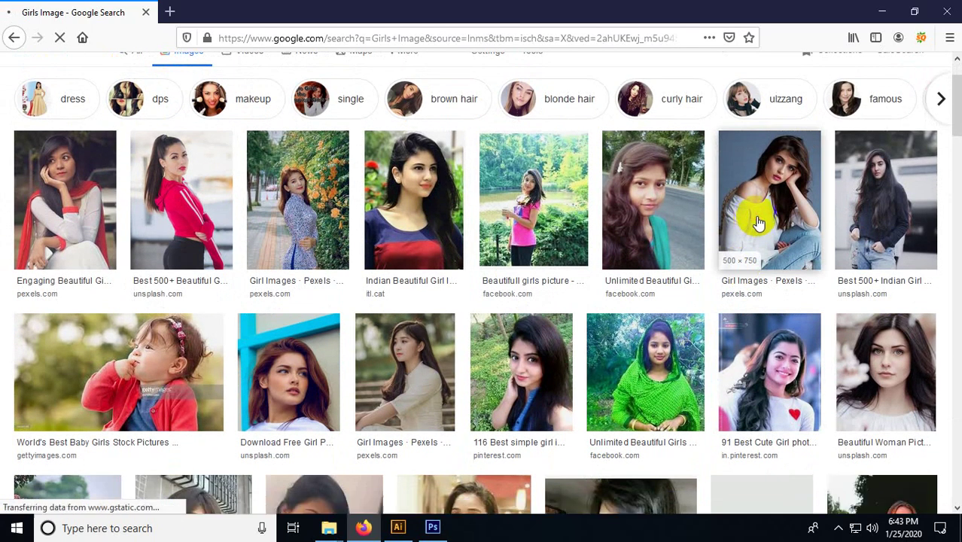
{"action": "left_click", "coordinate": [756, 224]}
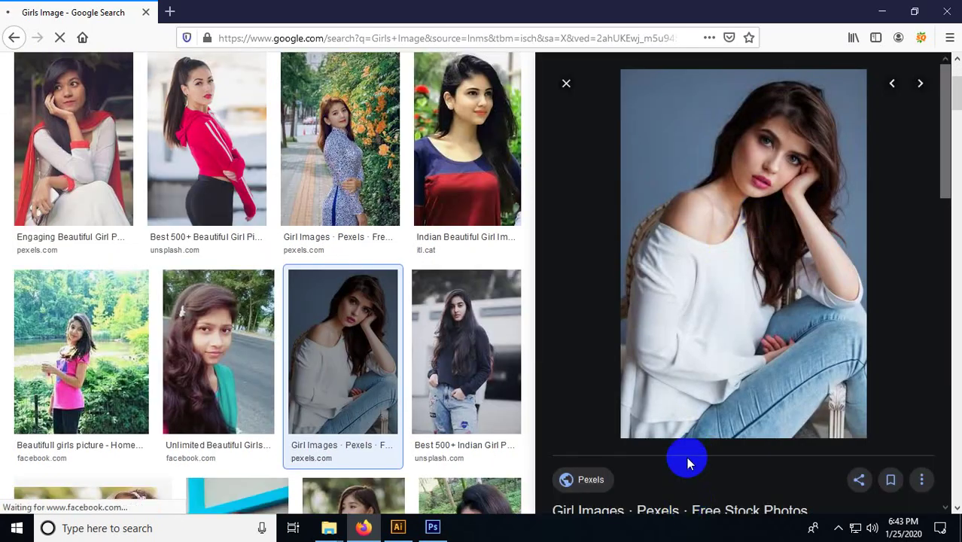
{"action": "right_click", "coordinate": [703, 189]}
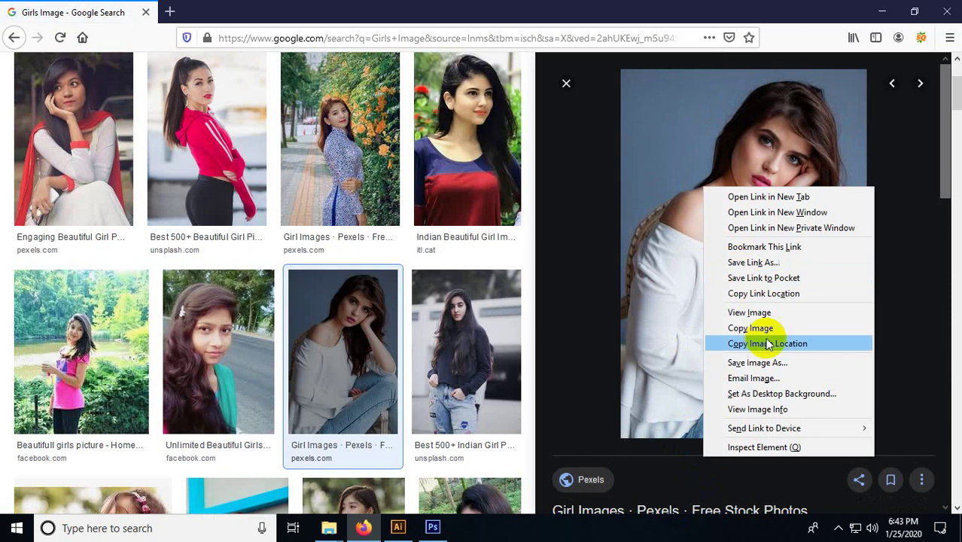
{"action": "left_click", "coordinate": [685, 467]}
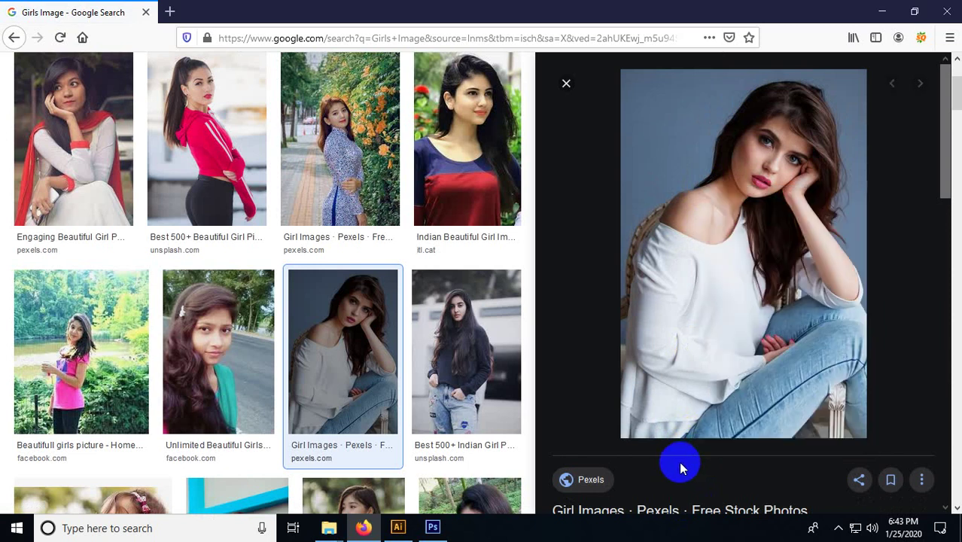
{"action": "scroll", "coordinate": [672, 462], "scroll_direction": "down", "scroll_amount": 2}
{"action": "right_click", "coordinate": [730, 143]}
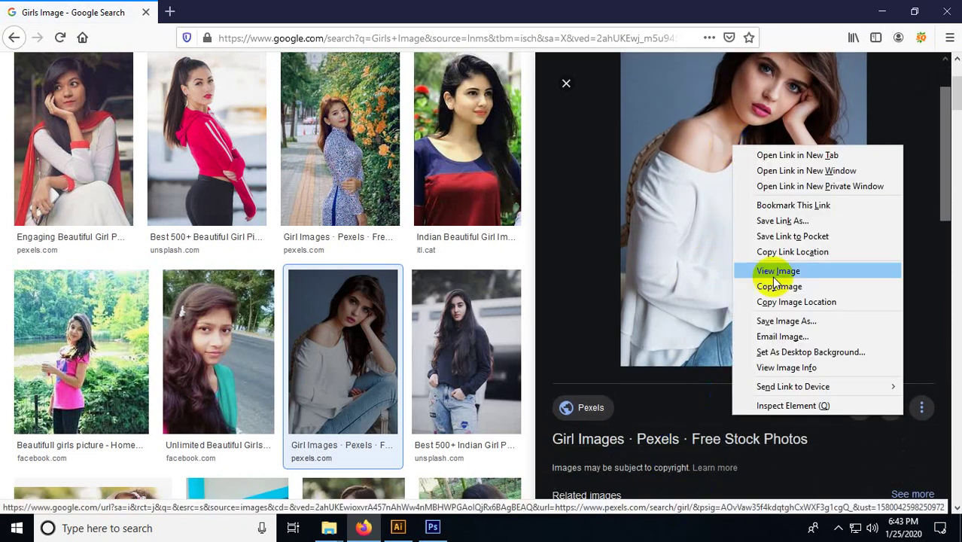
{"action": "left_click", "coordinate": [785, 322]}
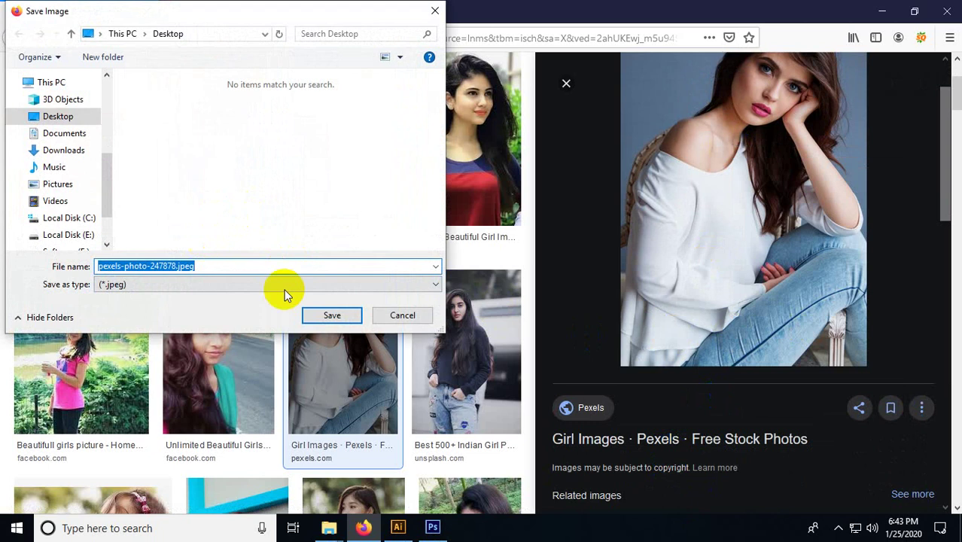
{"action": "left_click", "coordinate": [332, 315]}
Step: Look through the images related to the seated-woman photo and load the full set of similar results
{"action": "scroll", "coordinate": [677, 404], "scroll_direction": "down", "scroll_amount": 3}
{"action": "scroll", "coordinate": [677, 407], "scroll_direction": "down", "scroll_amount": 5}
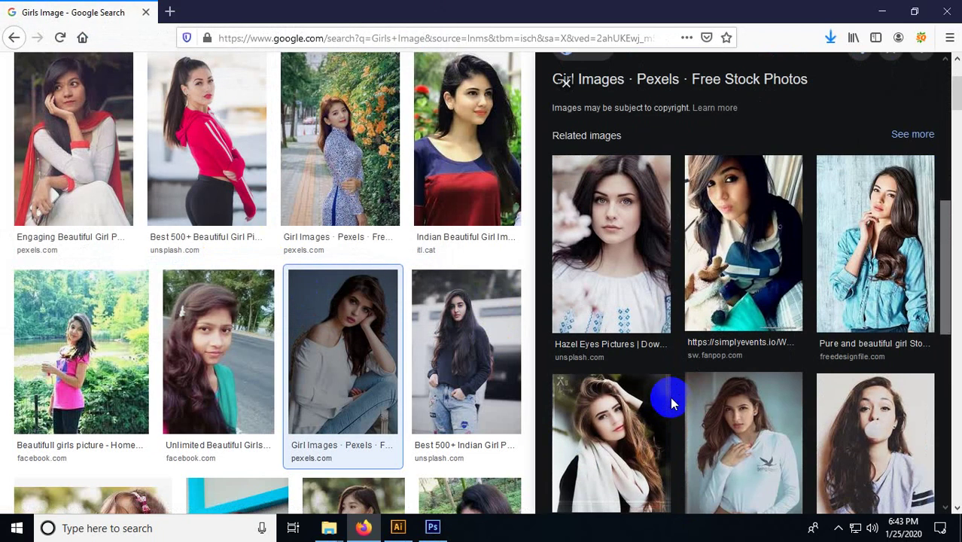
{"action": "scroll", "coordinate": [785, 437], "scroll_direction": "down", "scroll_amount": 3}
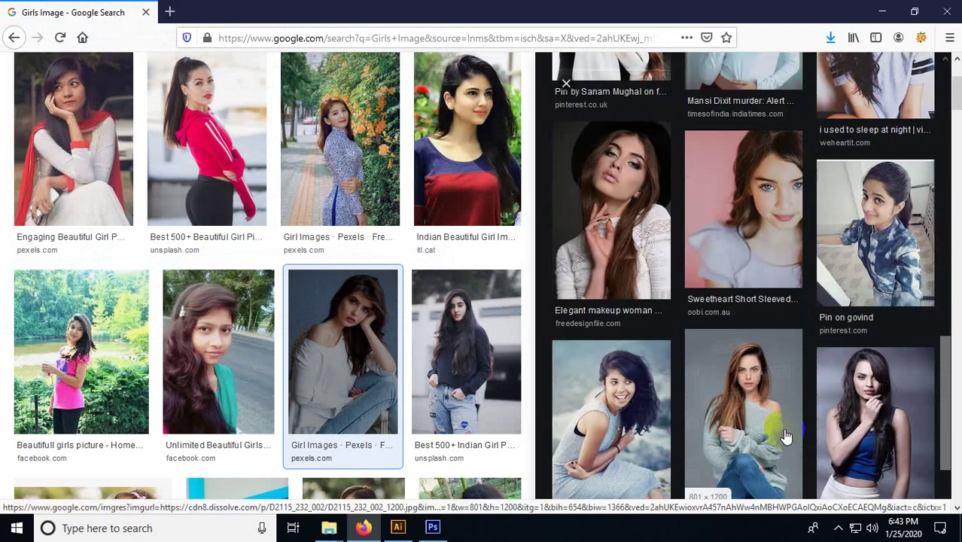
{"action": "scroll", "coordinate": [784, 437], "scroll_direction": "down", "scroll_amount": 4}
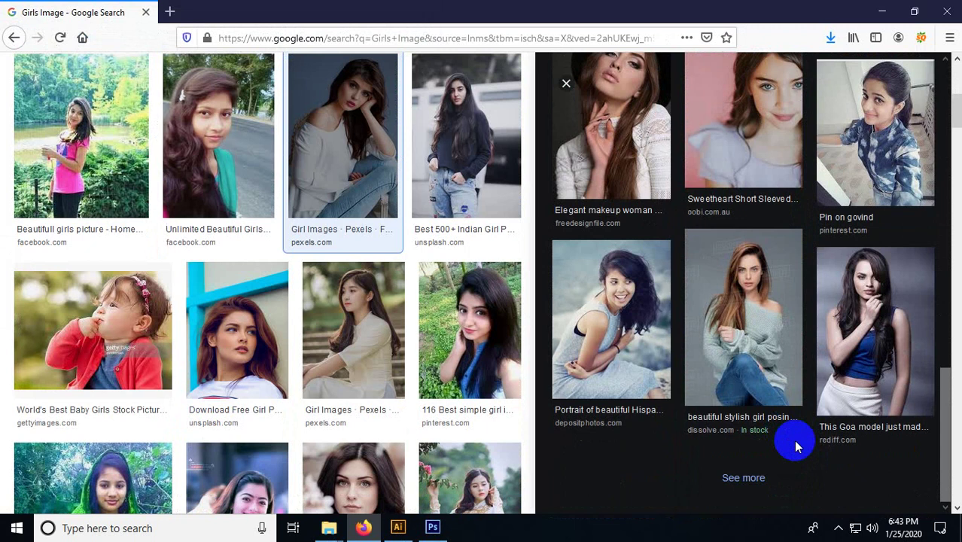
{"action": "scroll", "coordinate": [782, 451], "scroll_direction": "down", "scroll_amount": 2}
{"action": "left_click", "coordinate": [749, 481]}
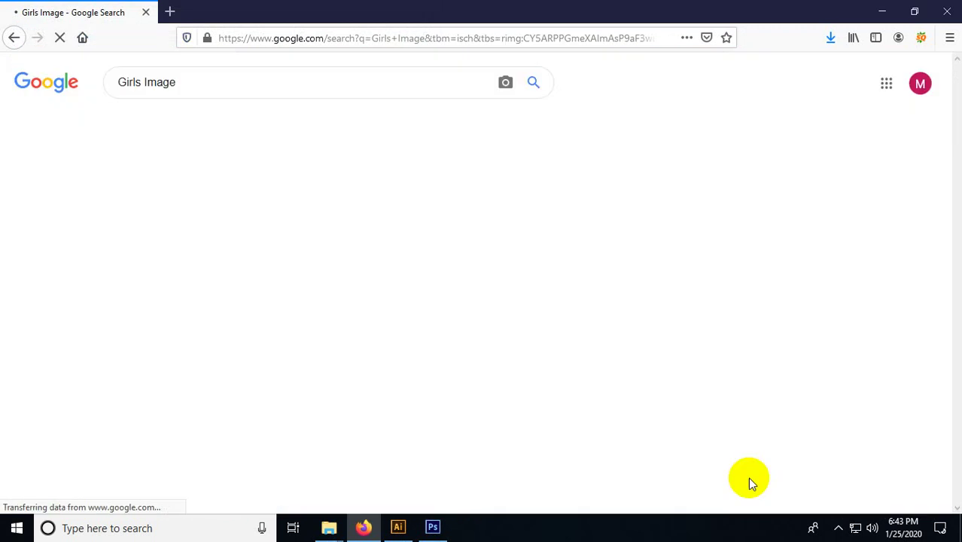
Step: Browse the expanded Google image results for further suitable portrait photos
{"action": "scroll", "coordinate": [748, 467], "scroll_direction": "down", "scroll_amount": 9}
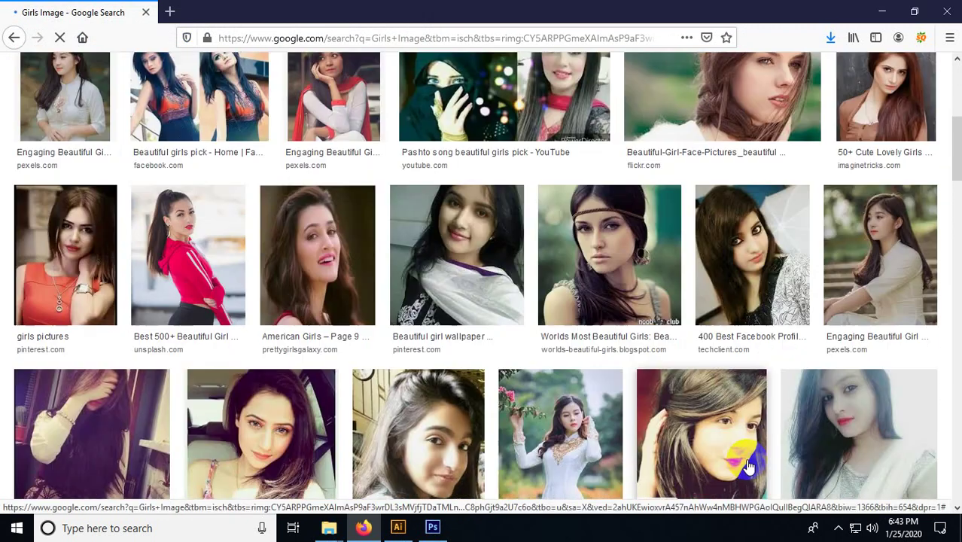
{"action": "scroll", "coordinate": [748, 467], "scroll_direction": "down", "scroll_amount": 10}
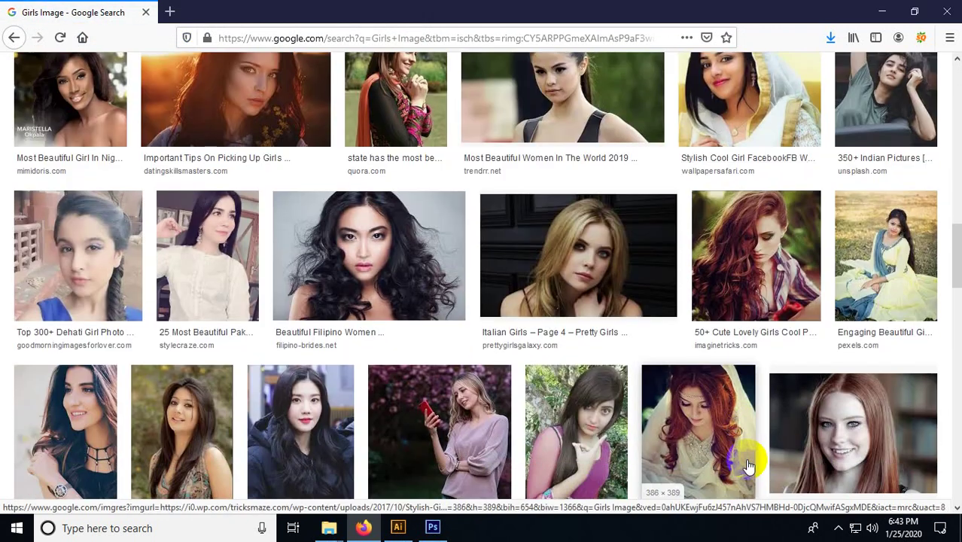
{"action": "scroll", "coordinate": [748, 467], "scroll_direction": "down", "scroll_amount": 10}
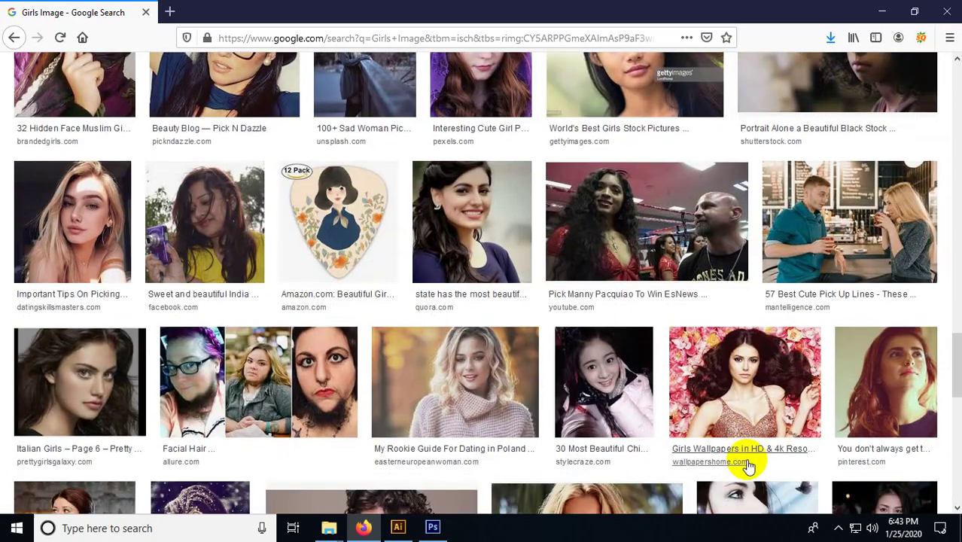
{"action": "scroll", "coordinate": [748, 468], "scroll_direction": "up", "scroll_amount": 4}
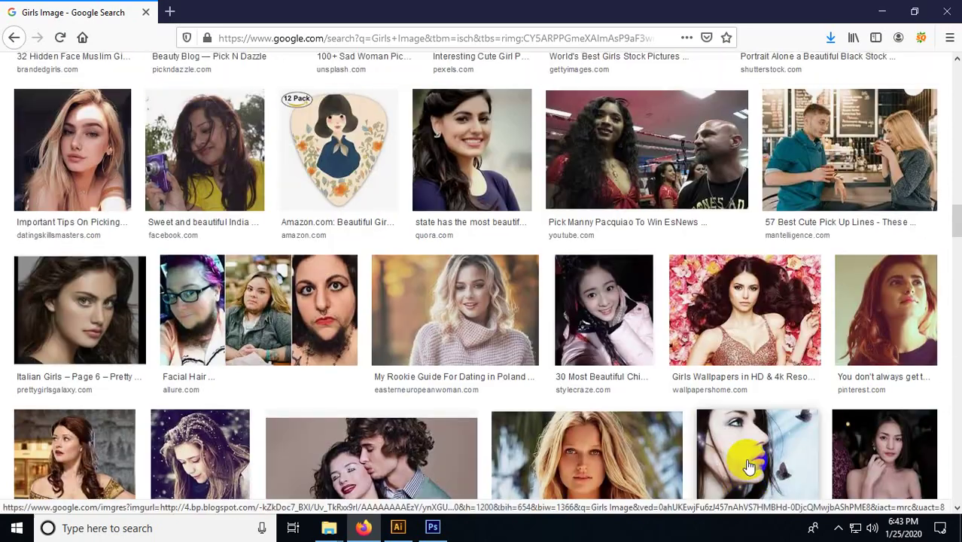
{"action": "scroll", "coordinate": [748, 467], "scroll_direction": "down", "scroll_amount": 8}
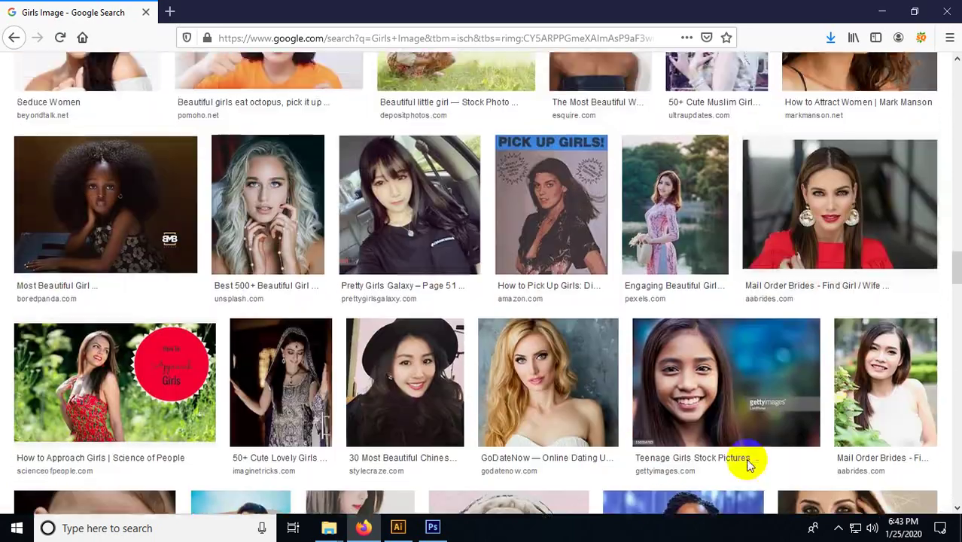
{"action": "scroll", "coordinate": [749, 467], "scroll_direction": "up", "scroll_amount": 3}
{"action": "scroll", "coordinate": [741, 457], "scroll_direction": "down", "scroll_amount": 6}
{"action": "scroll", "coordinate": [741, 457], "scroll_direction": "down", "scroll_amount": 4}
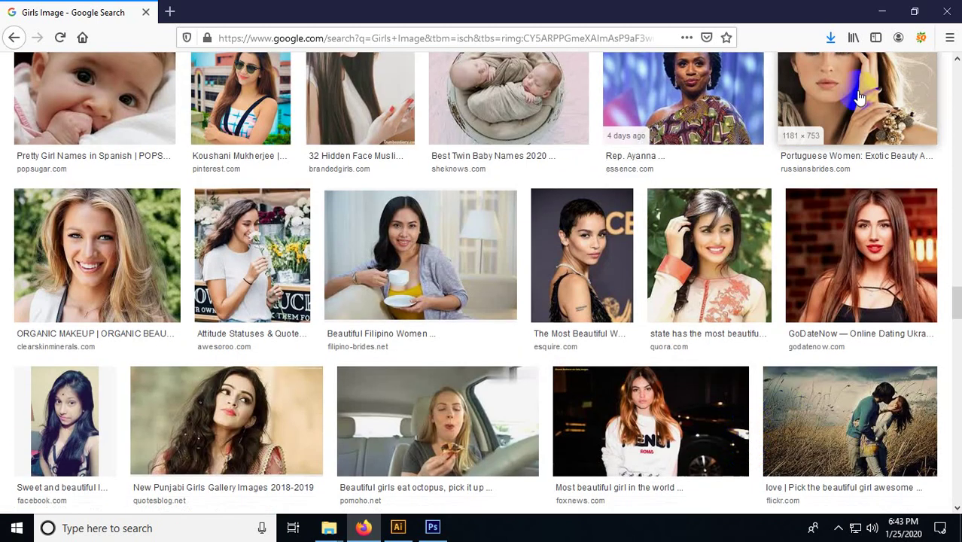
Step: Clear the open windows from the desktop and preview the saved pexels photo in the maximized image viewer, then minimize the viewer
{"action": "left_click", "coordinate": [882, 11]}
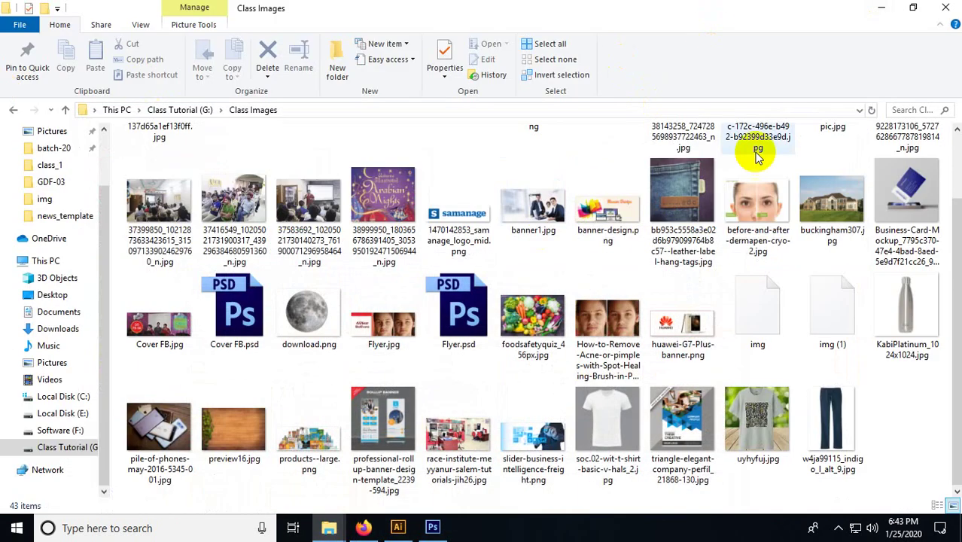
{"action": "key", "text": "alt+Tab"}
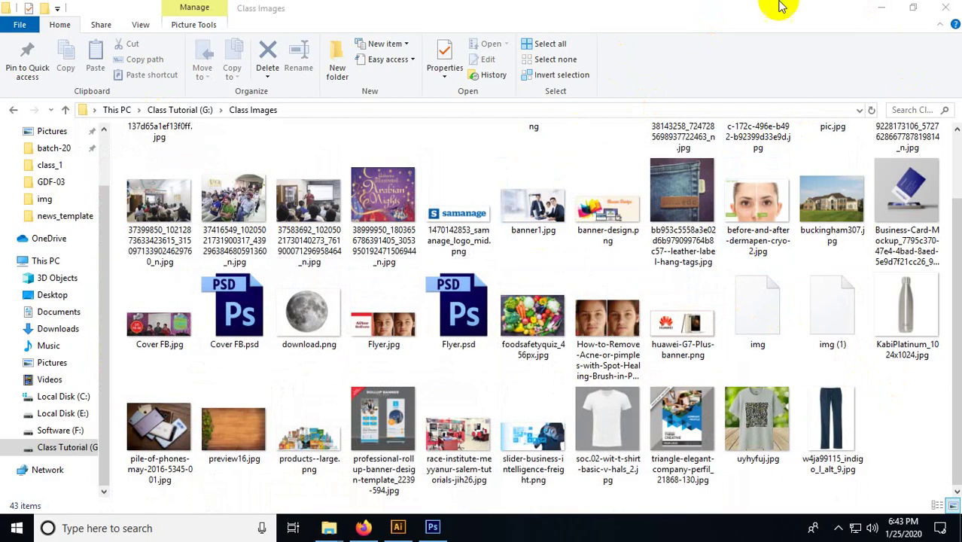
{"action": "left_click", "coordinate": [938, 9]}
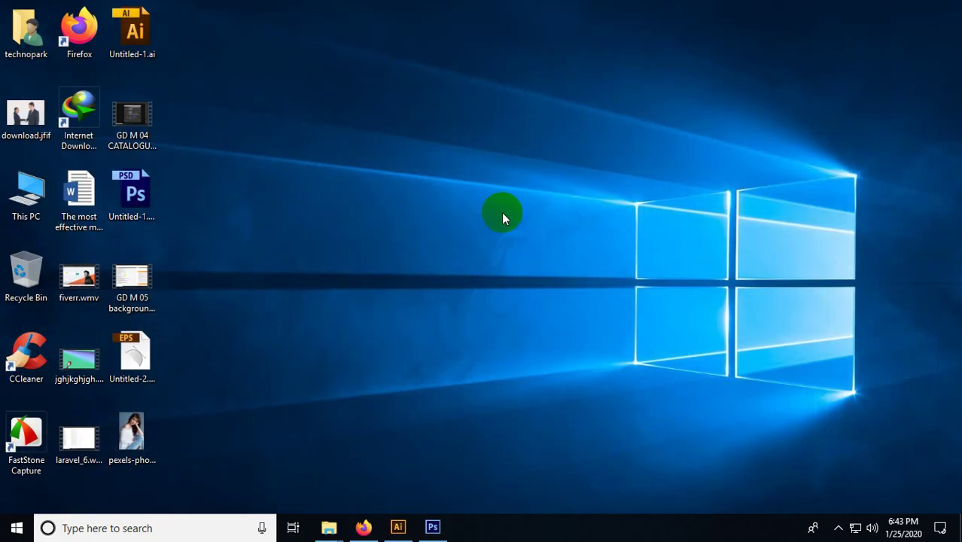
{"action": "double_click", "coordinate": [130, 433]}
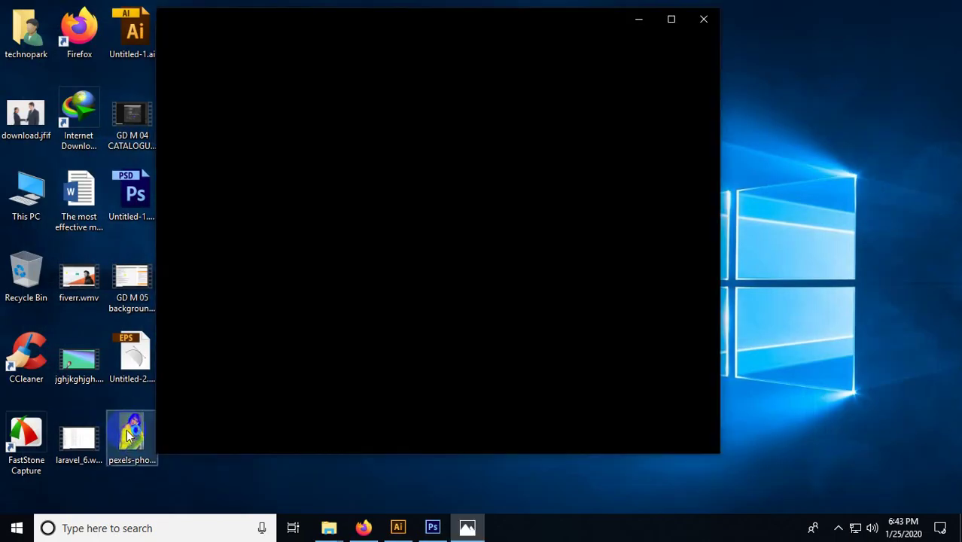
{"action": "left_click", "coordinate": [408, 362]}
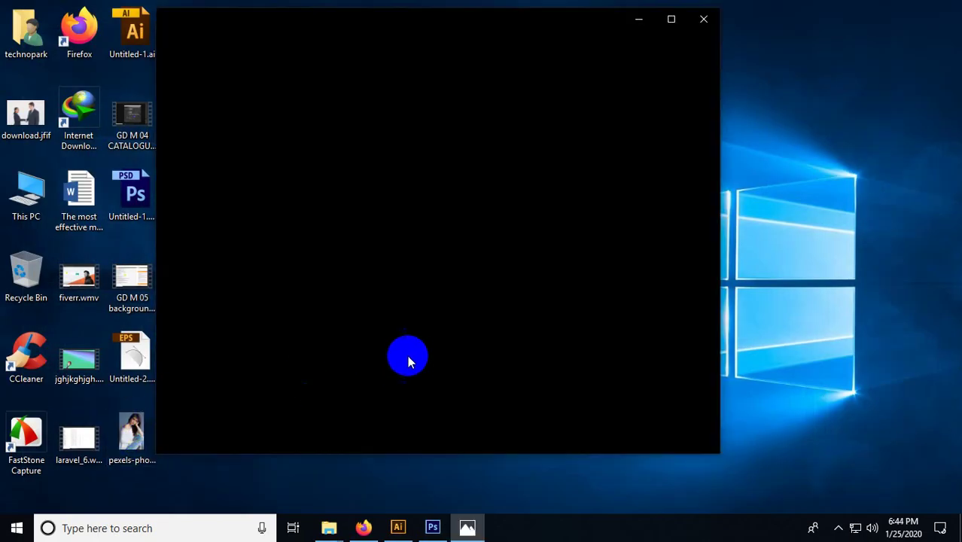
{"action": "left_click", "coordinate": [668, 22]}
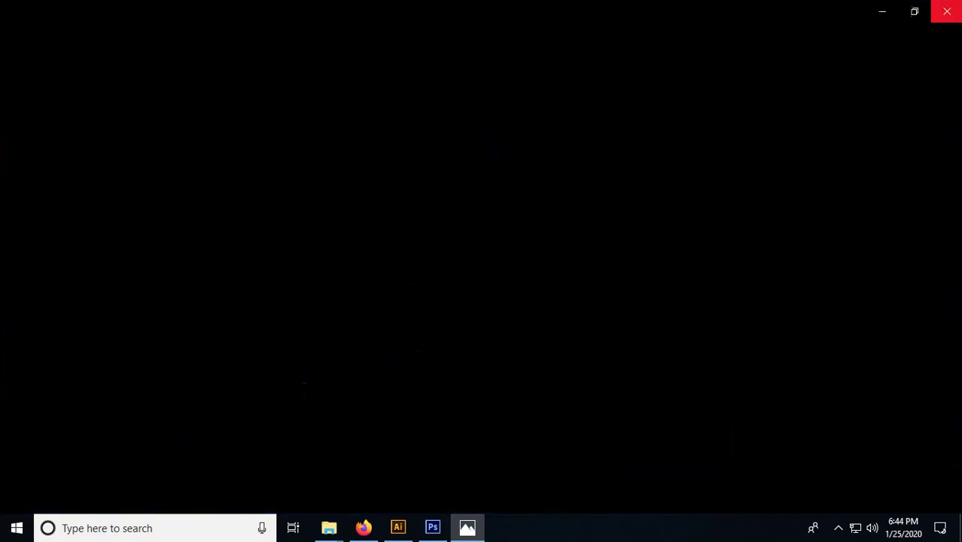
{"action": "left_click", "coordinate": [873, 8]}
Step: Switch to Photoshop and open pexels-photo-247878.jpeg from the Desktop as its own document
{"action": "left_click_drag", "start_coordinate": [133, 432], "coordinate": [485, 34]}
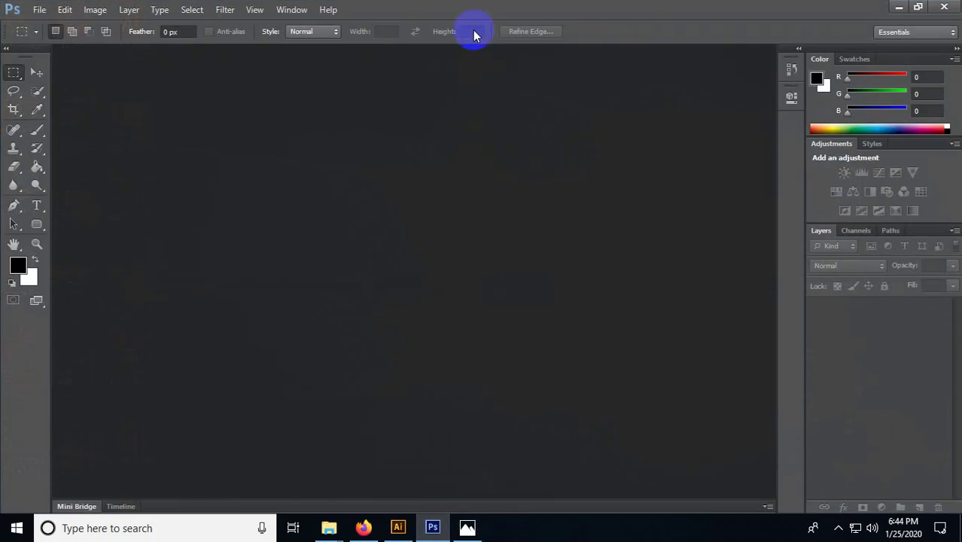
{"action": "left_click_drag", "start_coordinate": [399, 35], "coordinate": [77, 9]}
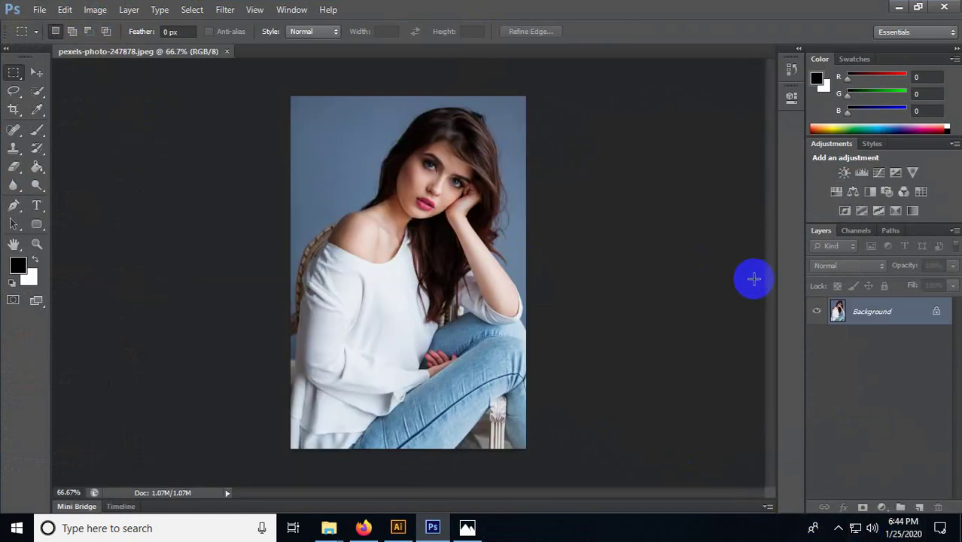
{"action": "scroll", "coordinate": [395, 156], "scroll_direction": "up", "scroll_amount": 2}
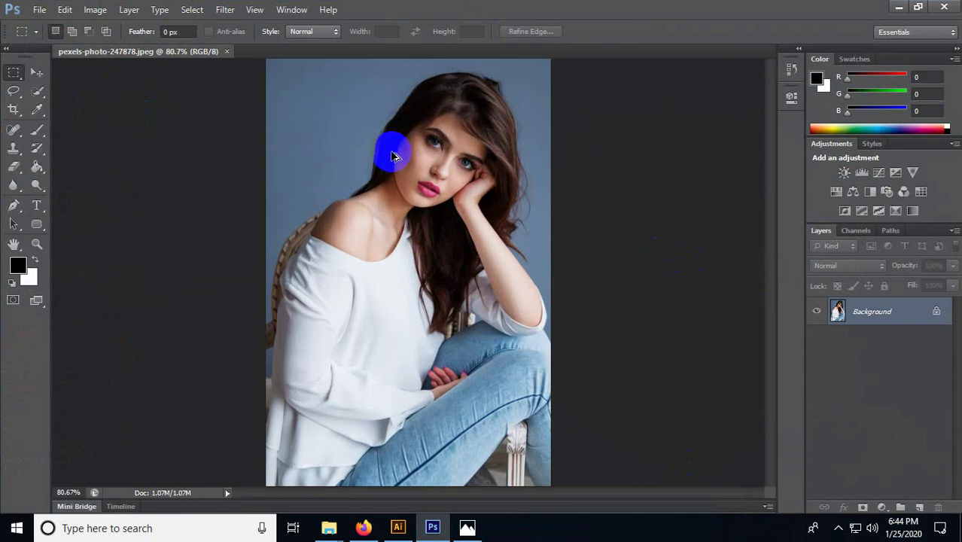
{"action": "scroll", "coordinate": [393, 156], "scroll_direction": "down", "scroll_amount": 1}
{"action": "scroll", "coordinate": [347, 113], "scroll_direction": "up", "scroll_amount": 2}
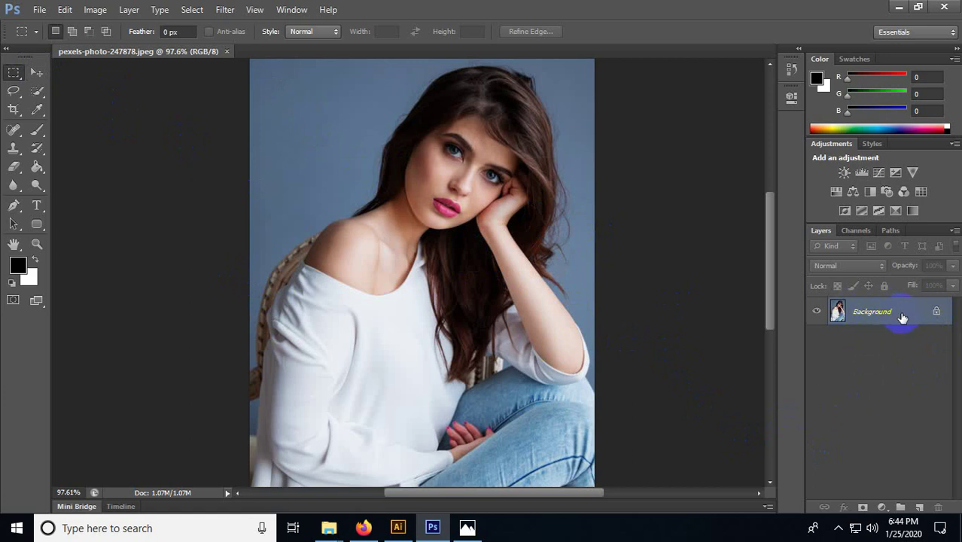
Step: Float and lengthen the Layers panel beside the photo, and convert the locked Background into a normal layer named Layer 0
{"action": "left_click_drag", "start_coordinate": [819, 235], "coordinate": [720, 160]}
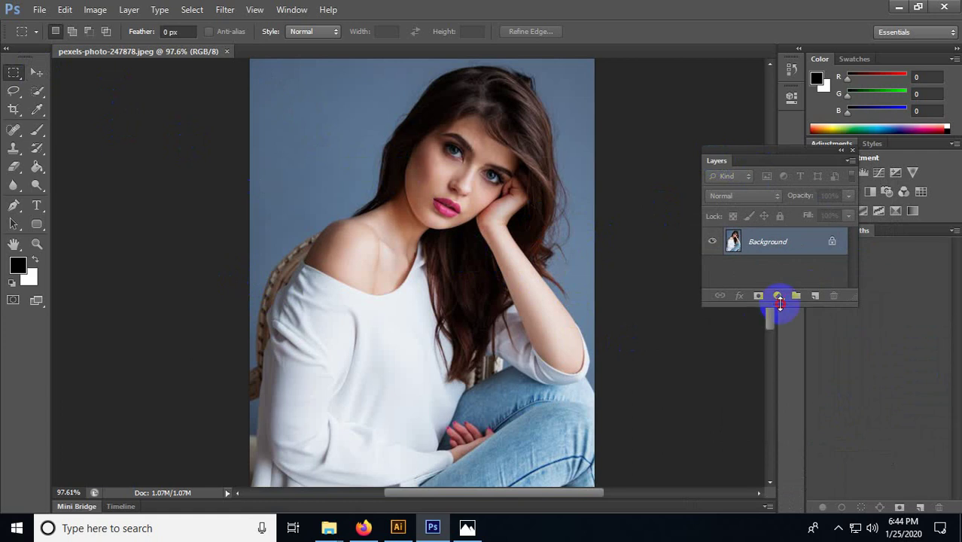
{"action": "left_click_drag", "start_coordinate": [766, 306], "coordinate": [777, 477]}
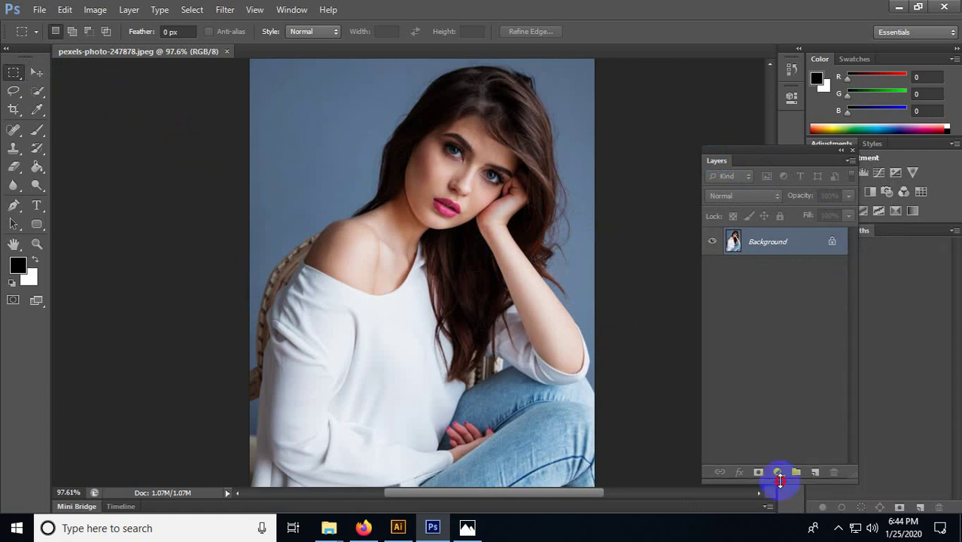
{"action": "double_click", "coordinate": [831, 242]}
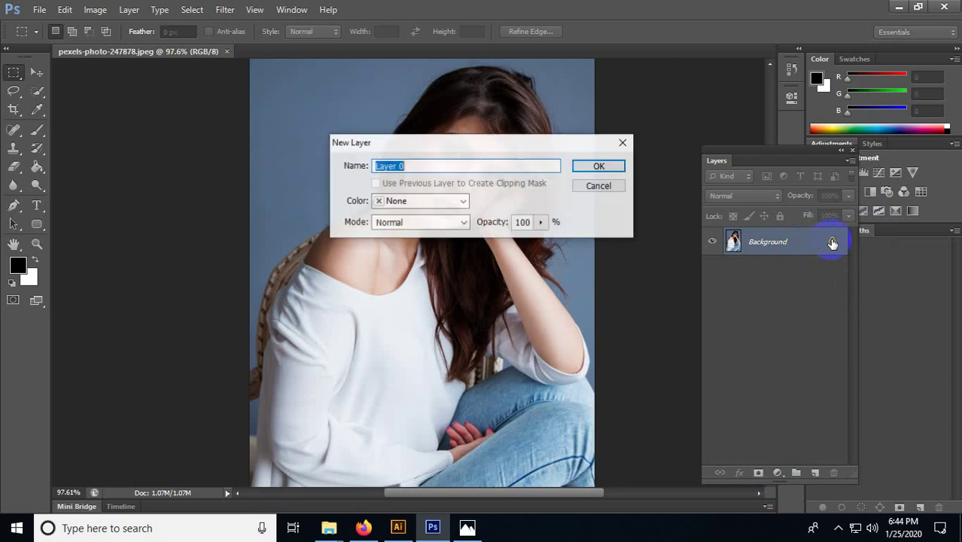
{"action": "left_click", "coordinate": [601, 164]}
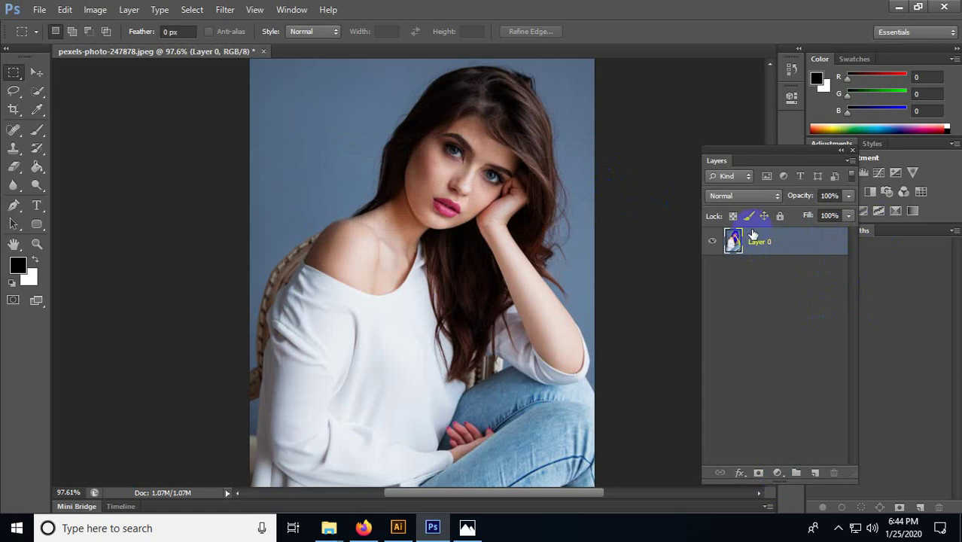
{"action": "left_click_drag", "start_coordinate": [806, 239], "coordinate": [816, 460]}
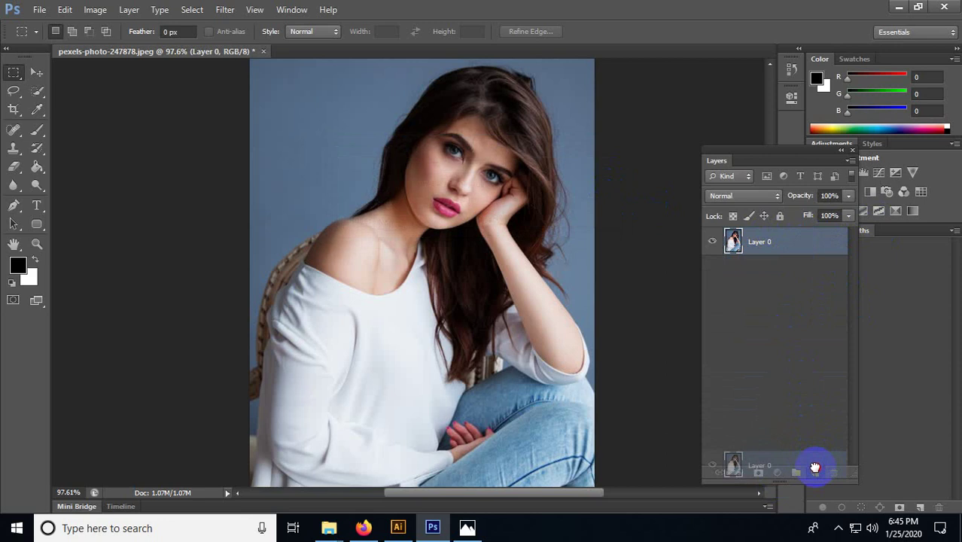
{"action": "left_click_drag", "start_coordinate": [814, 467], "coordinate": [814, 472]}
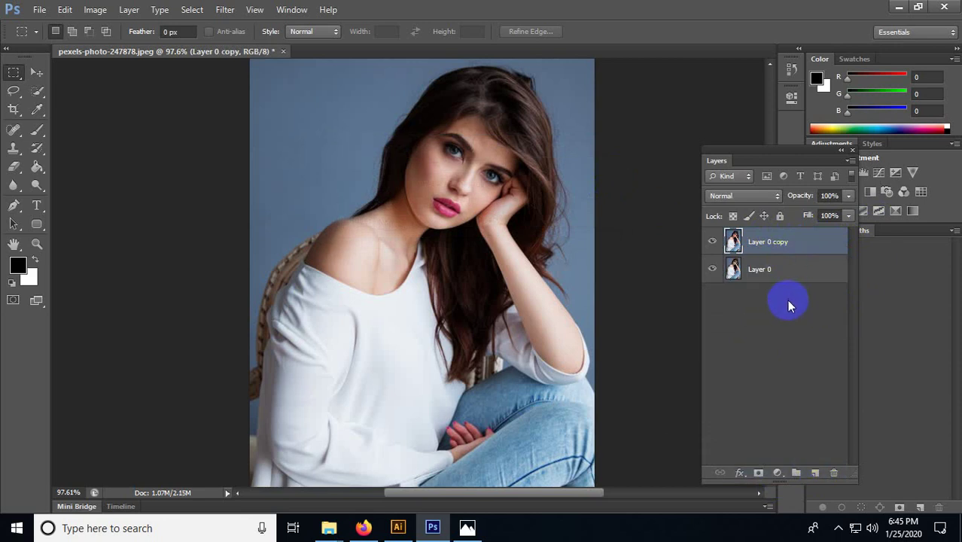
{"action": "key", "text": "ctrl+z"}
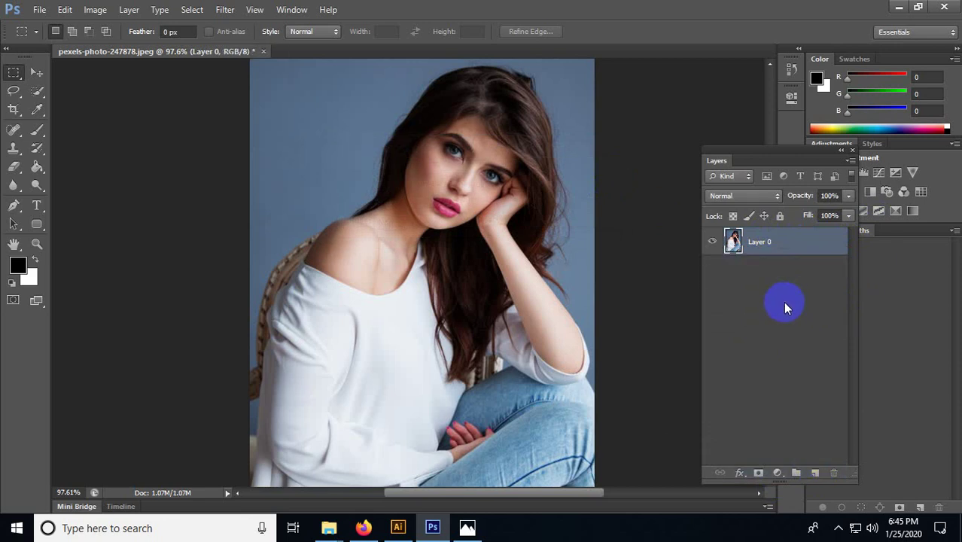
Step: Duplicate Layer 0, hide the original layer and make the duplicate the active layer
{"action": "key", "text": "ctrl+j"}
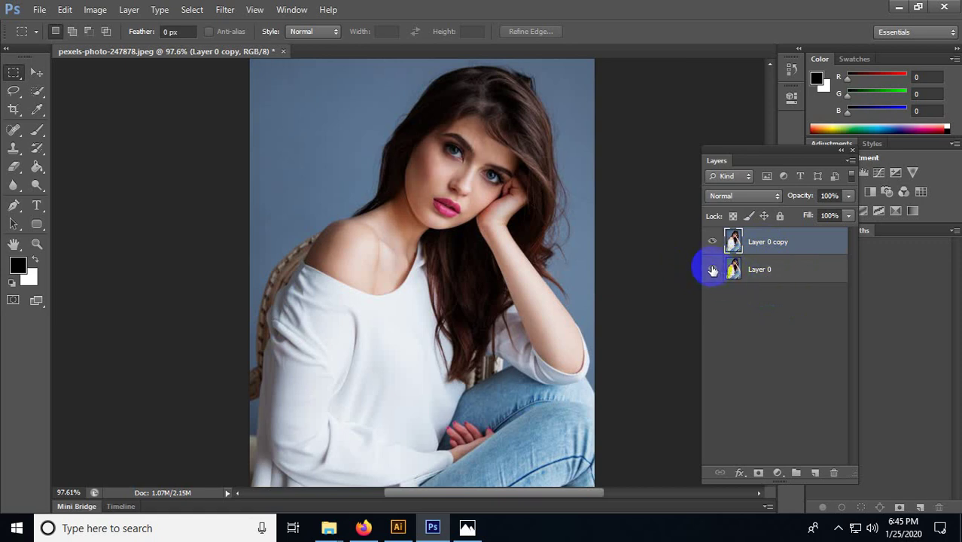
{"action": "left_click", "coordinate": [712, 268]}
{"action": "left_click", "coordinate": [757, 273]}
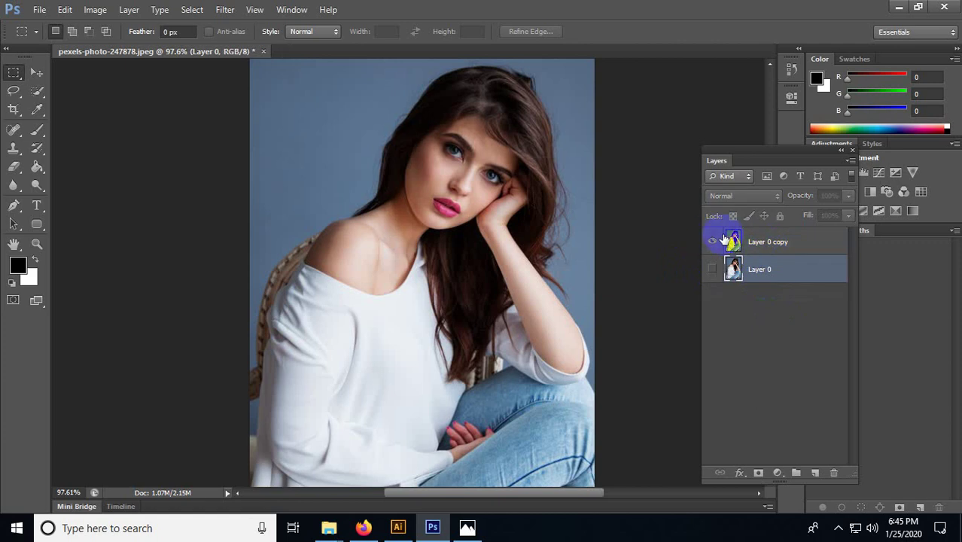
{"action": "left_click", "coordinate": [758, 243]}
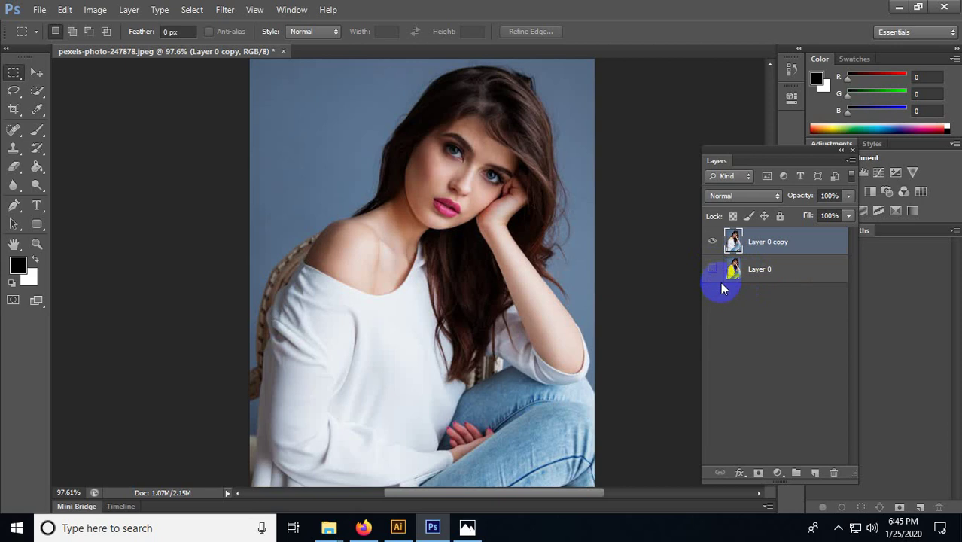
{"action": "key", "text": "ctrl+z"}
{"action": "mouse_move", "coordinate": [789, 240]}
{"action": "left_mouse_down"}
{"action": "mouse_move", "coordinate": [781, 265]}
{"action": "mouse_move", "coordinate": [775, 249]}
{"action": "left_mouse_up"}
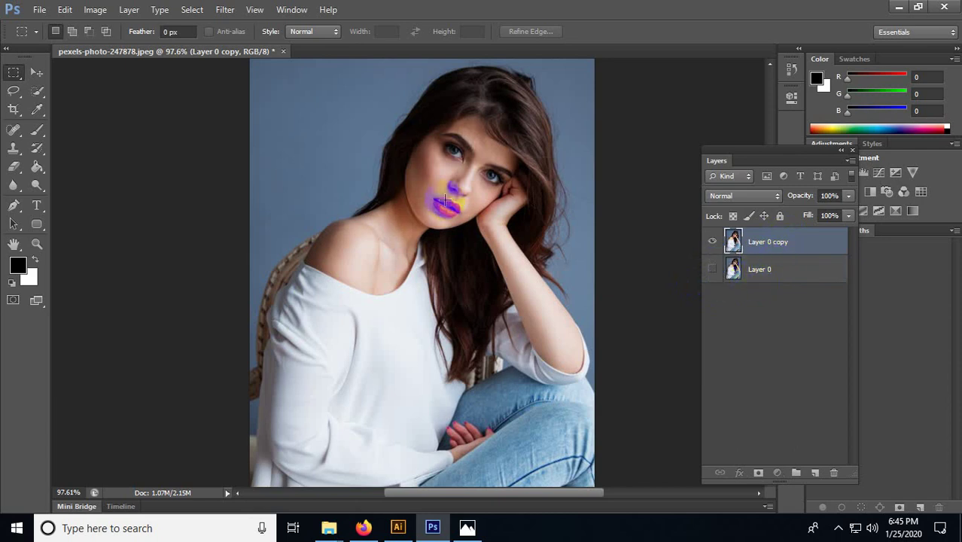
Step: Select the Pen tool in Path mode for tracing the woman on Layer 0 copy
{"action": "left_click", "coordinate": [36, 71]}
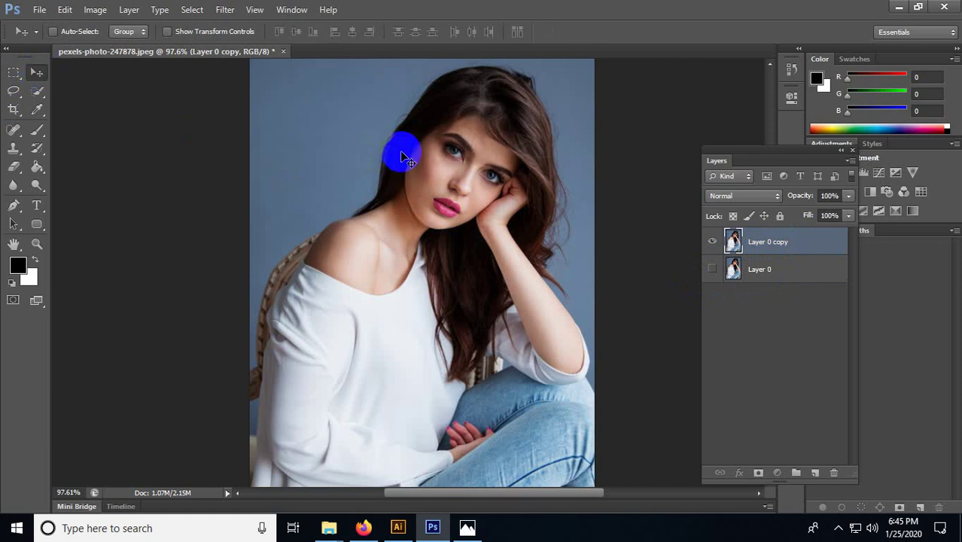
{"action": "left_click", "coordinate": [711, 269]}
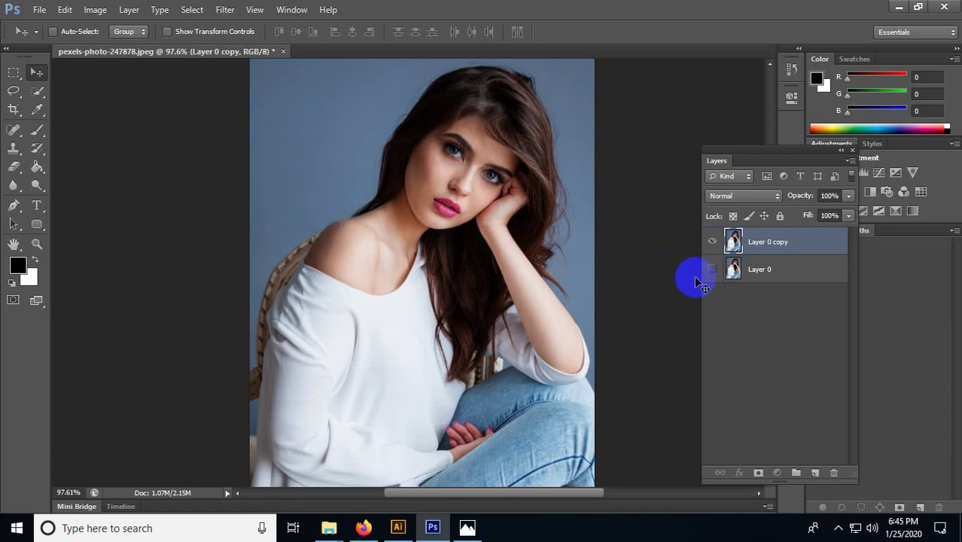
{"action": "key", "text": "space"}
{"action": "left_click_drag", "start_coordinate": [273, 313], "coordinate": [295, 261]}
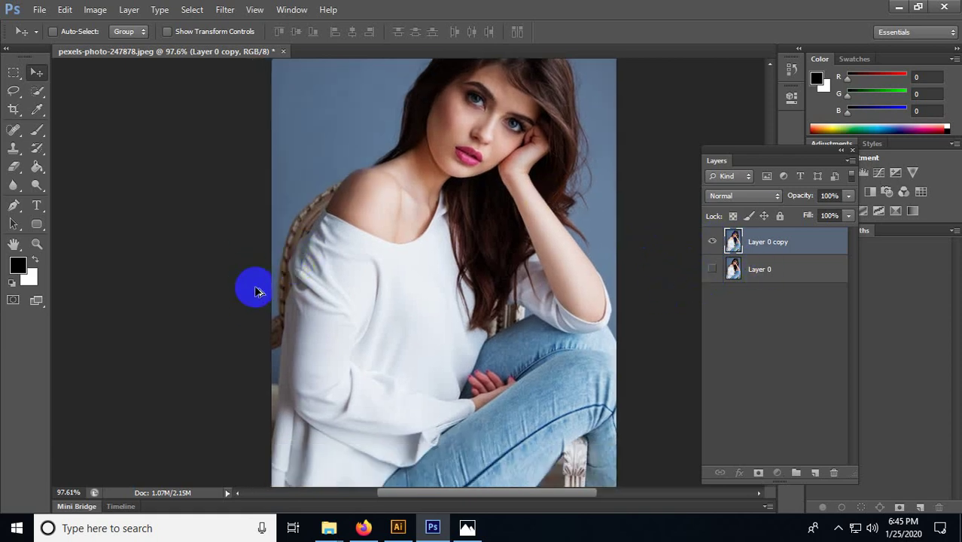
{"action": "scroll", "coordinate": [257, 295], "scroll_direction": "up", "scroll_amount": 6}
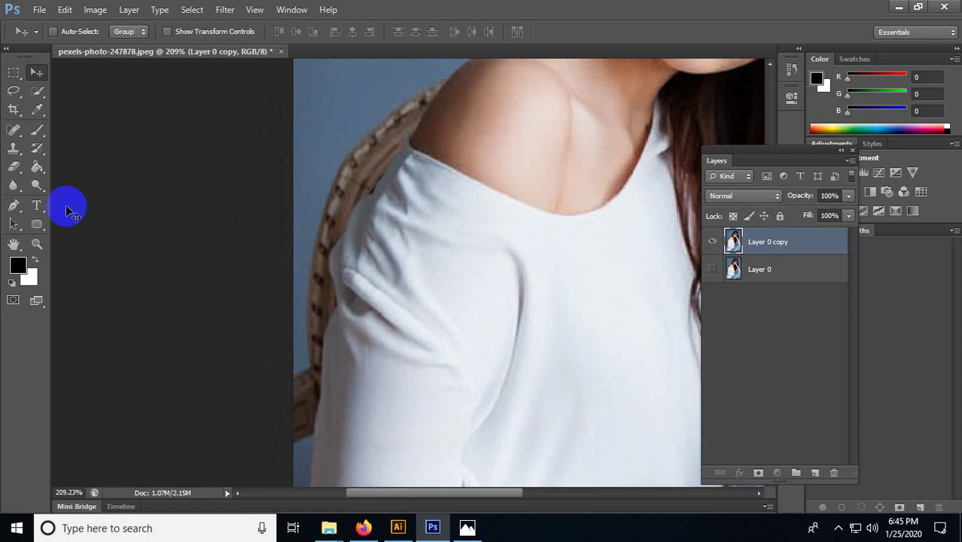
{"action": "left_click", "coordinate": [14, 205]}
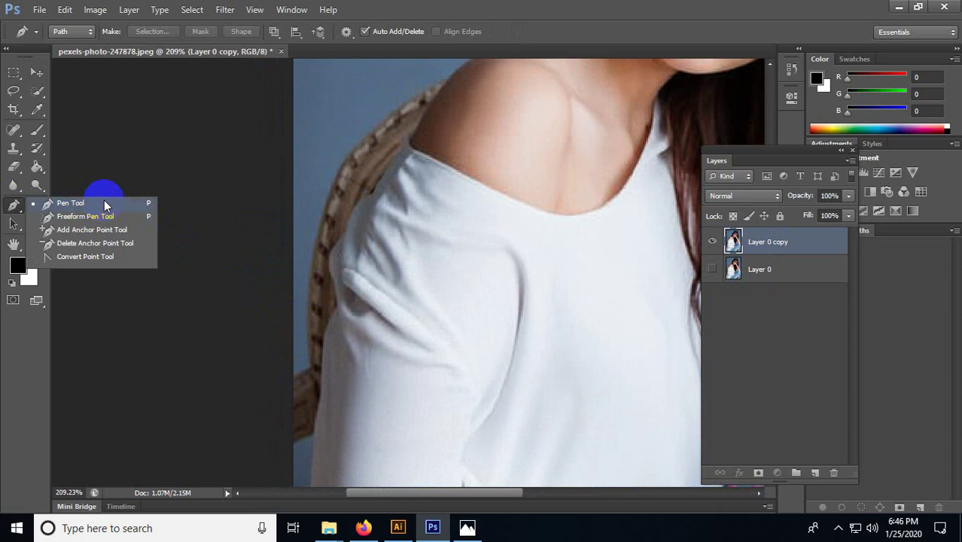
{"action": "left_click", "coordinate": [104, 199]}
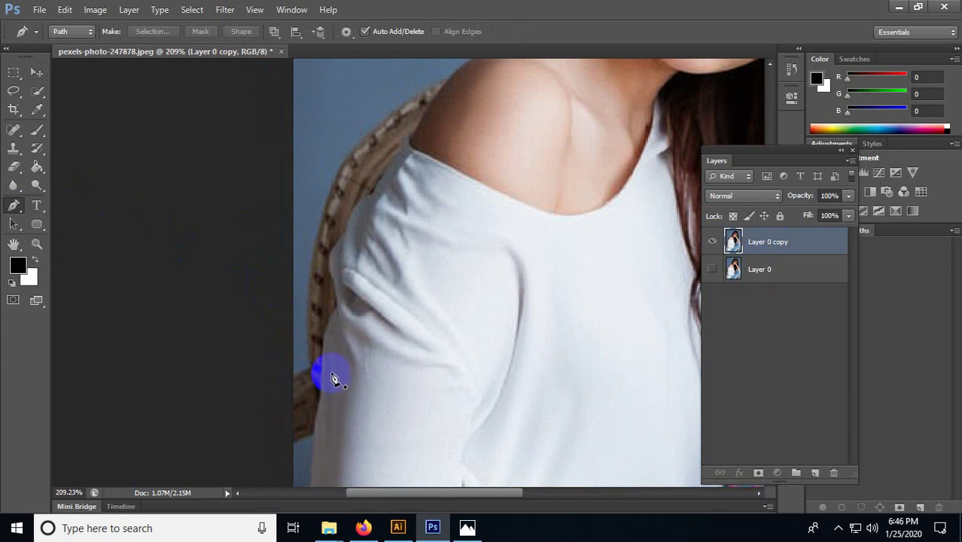
Step: Examine the outline of the woman and chair, from the shoulder and sleeve down to the jeans, for a starting point for the path
{"action": "scroll", "coordinate": [293, 273], "scroll_direction": "down", "scroll_amount": 4}
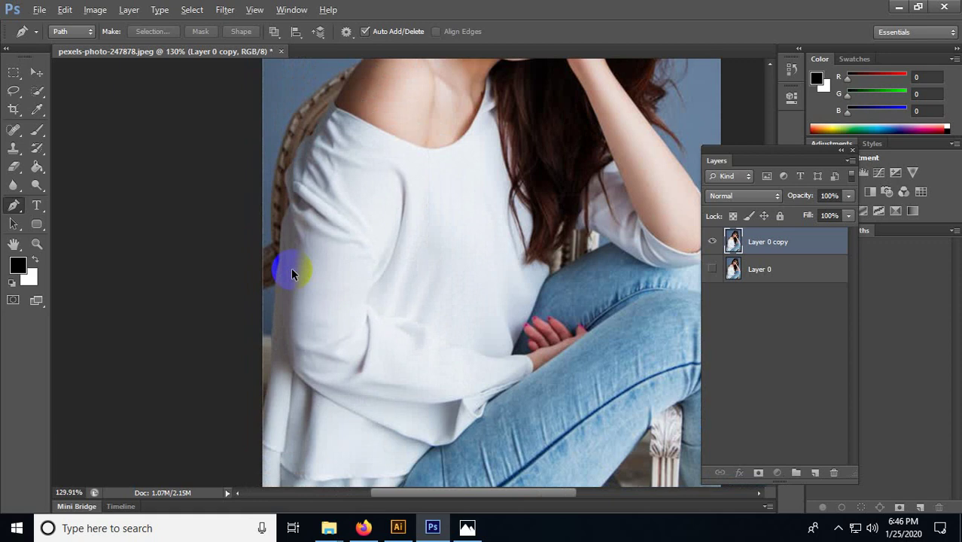
{"action": "scroll", "coordinate": [289, 269], "scroll_direction": "down", "scroll_amount": 2}
{"action": "scroll", "coordinate": [293, 256], "scroll_direction": "up", "scroll_amount": 5}
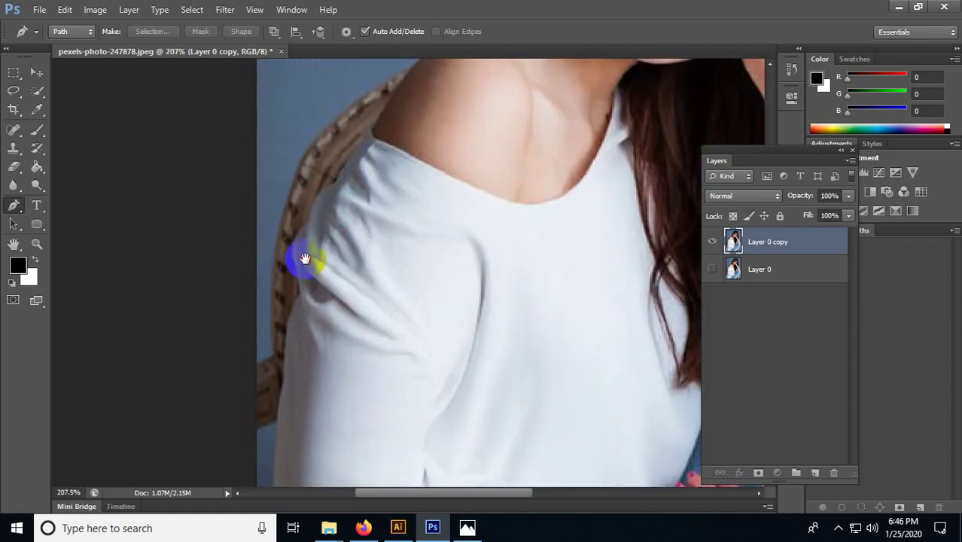
{"action": "scroll", "coordinate": [288, 237], "scroll_direction": "down", "scroll_amount": 2}
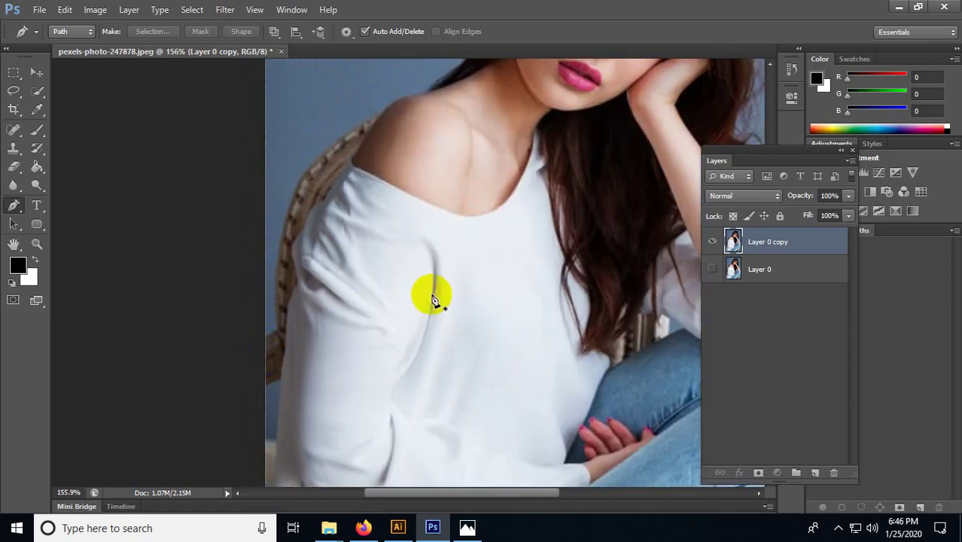
{"action": "scroll", "coordinate": [394, 288], "scroll_direction": "down", "scroll_amount": 5}
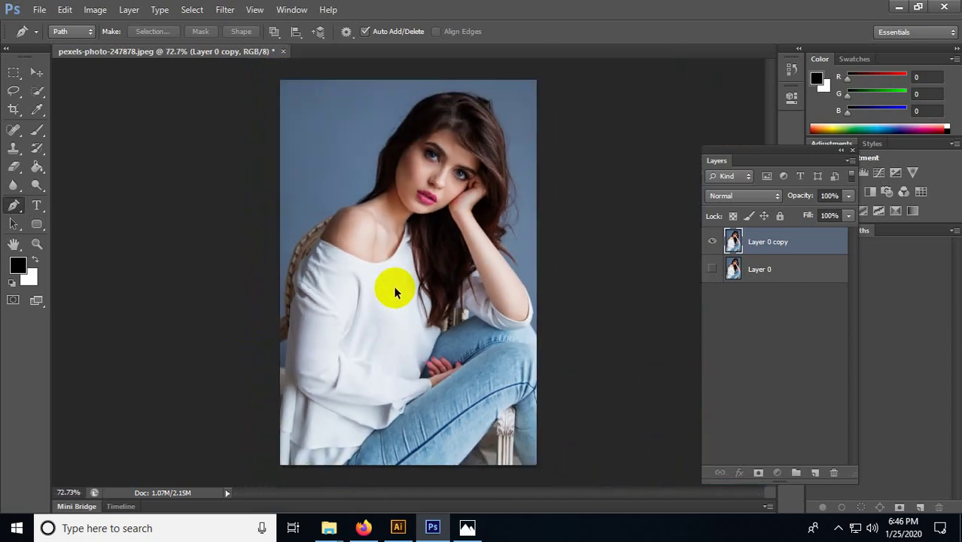
{"action": "scroll", "coordinate": [367, 287], "scroll_direction": "up", "scroll_amount": 3}
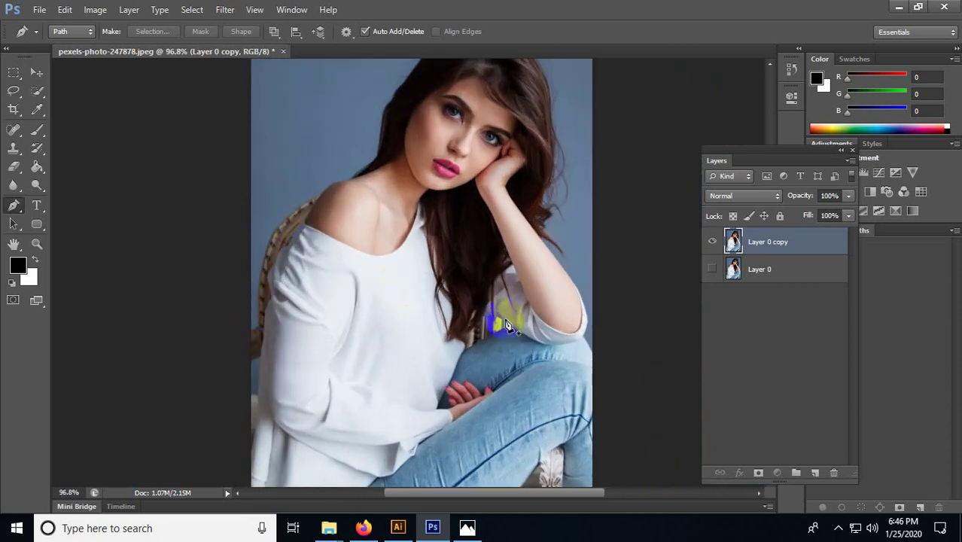
{"action": "left_click_drag", "start_coordinate": [392, 382], "coordinate": [408, 386]}
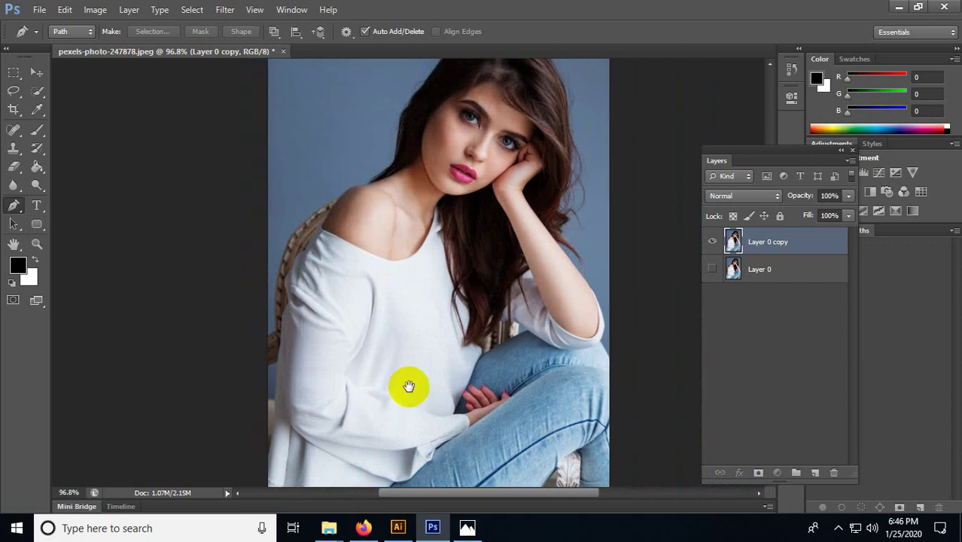
{"action": "scroll", "coordinate": [267, 342], "scroll_direction": "up", "scroll_amount": 7}
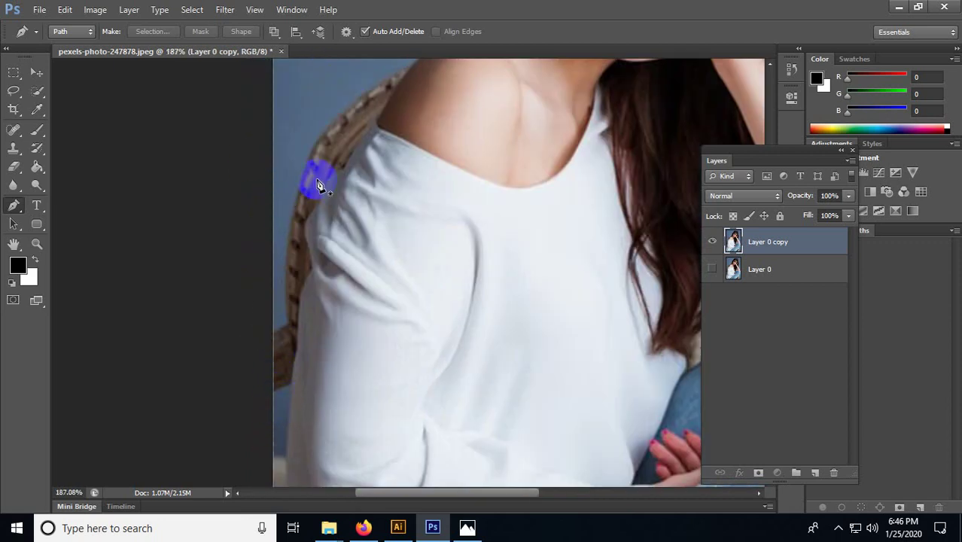
{"action": "scroll", "coordinate": [301, 179], "scroll_direction": "down", "scroll_amount": 1}
{"action": "scroll", "coordinate": [277, 317], "scroll_direction": "up", "scroll_amount": 1}
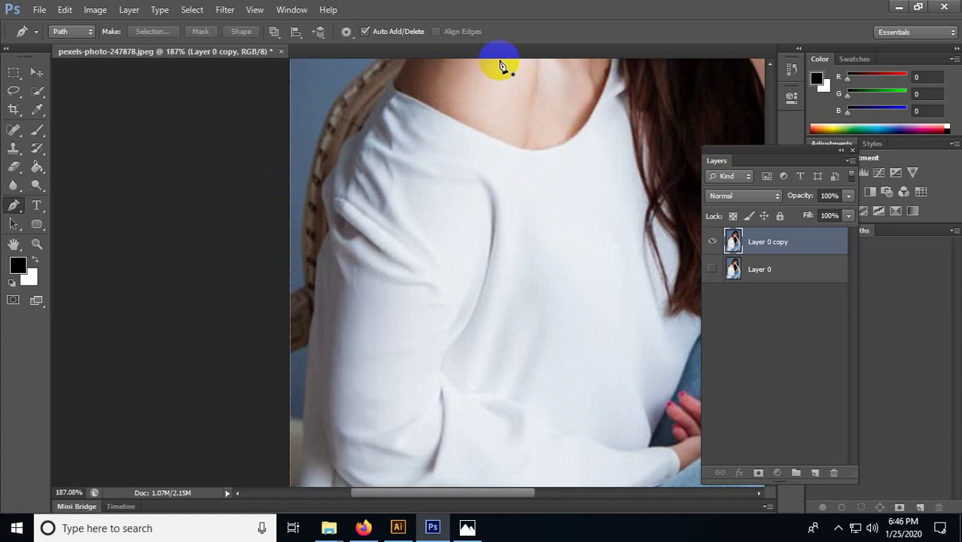
{"action": "scroll", "coordinate": [256, 225], "scroll_direction": "up", "scroll_amount": 3}
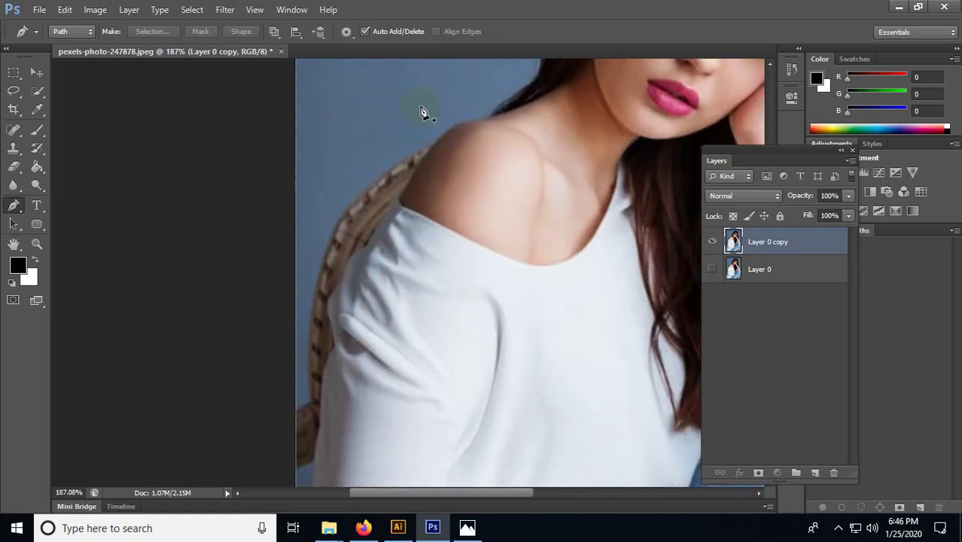
{"action": "scroll", "coordinate": [382, 356], "scroll_direction": "down", "scroll_amount": 3}
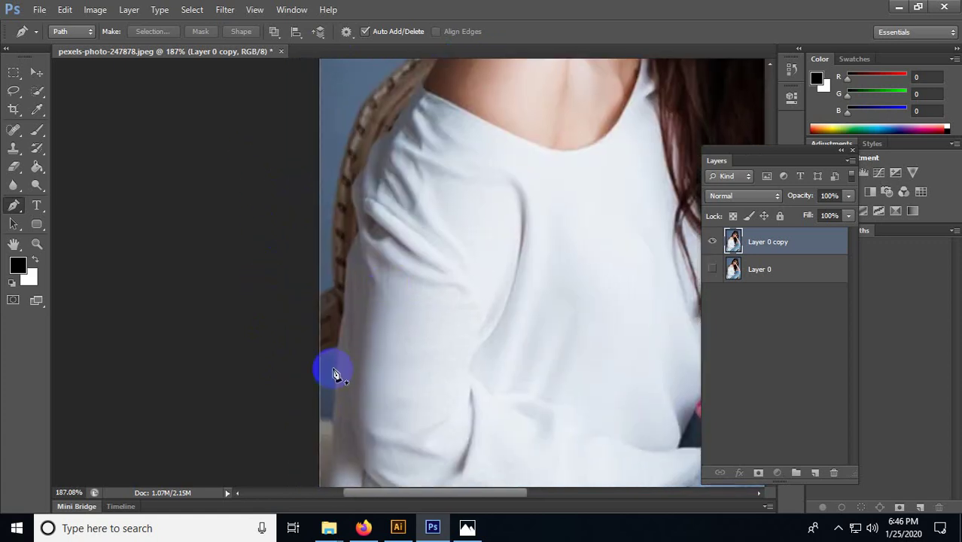
{"action": "left_click_drag", "start_coordinate": [543, 388], "coordinate": [83, 309]}
{"action": "left_click_drag", "start_coordinate": [416, 356], "coordinate": [372, 149]}
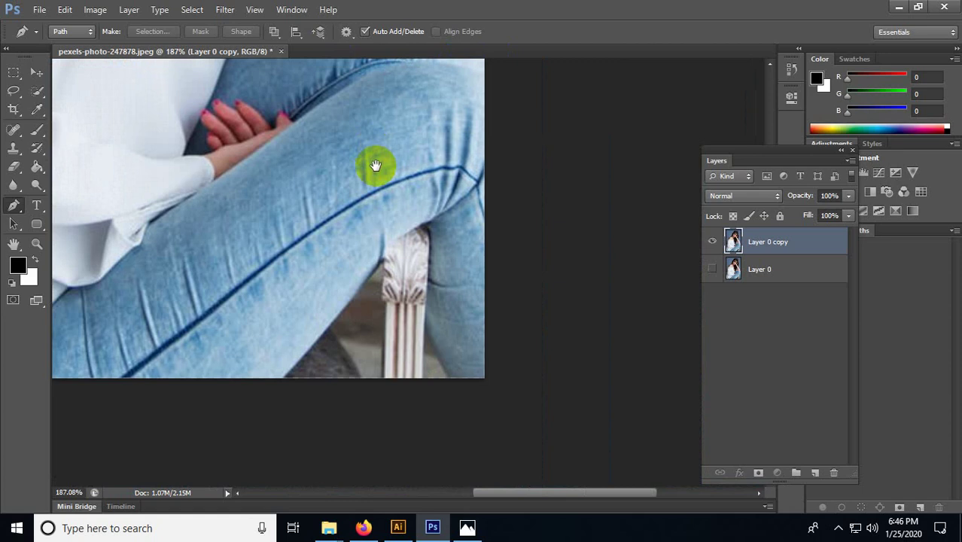
{"action": "left_click_drag", "start_coordinate": [185, 234], "coordinate": [723, 391]}
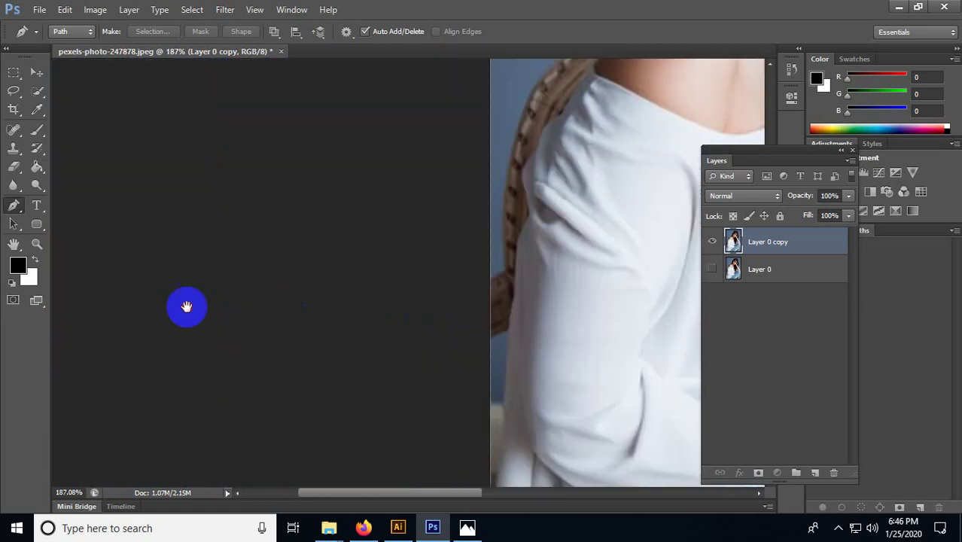
Step: Start a path with an anchor point at the photo's left edge, at the top of the chair's armrest
{"action": "left_click_drag", "start_coordinate": [554, 294], "coordinate": [289, 342]}
{"action": "left_click_drag", "start_coordinate": [232, 313], "coordinate": [236, 311]}
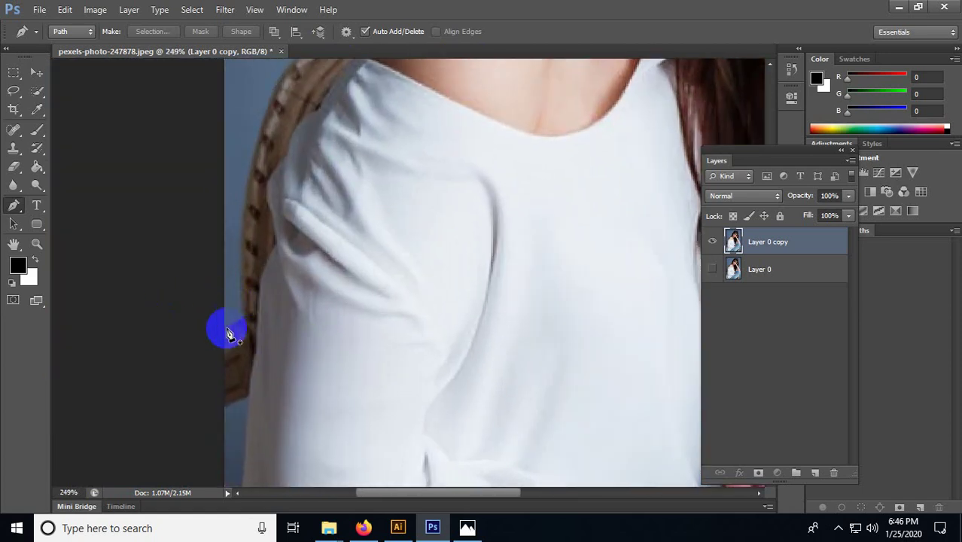
{"action": "left_click", "coordinate": [224, 332]}
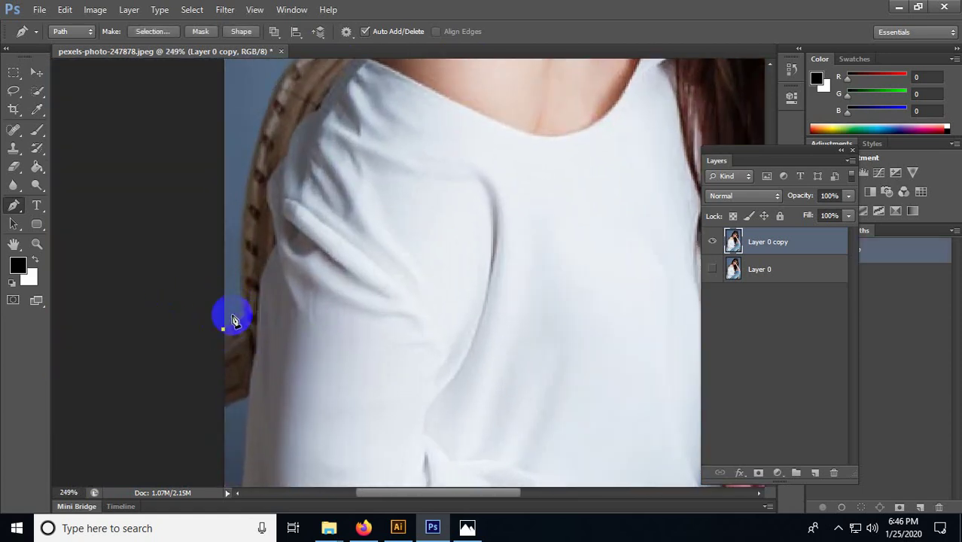
{"action": "left_click", "coordinate": [228, 316], "text": "ctrl"}
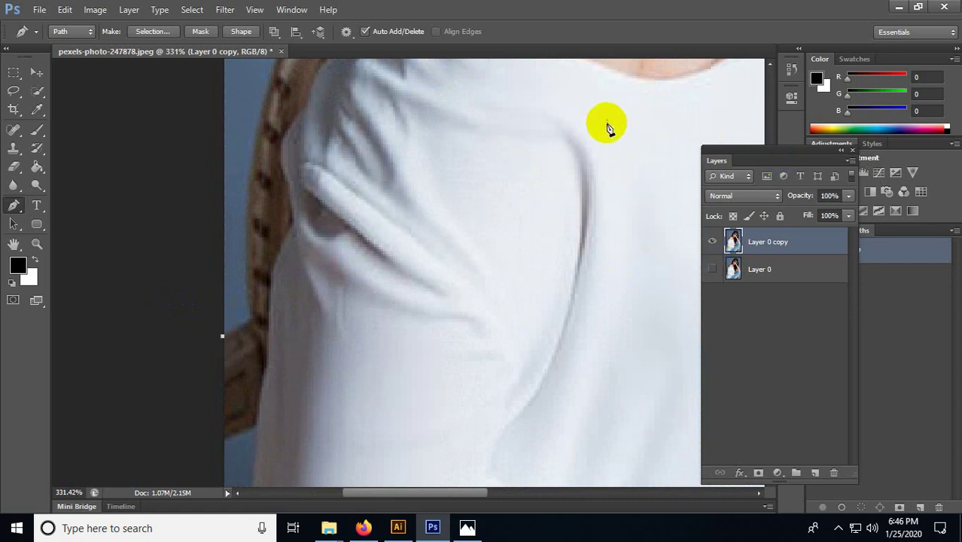
Step: Move the floating Layers panel aside to check the Work Path in the Paths panel, and move it back beside the photo
{"action": "left_click_drag", "start_coordinate": [755, 153], "coordinate": [577, 133]}
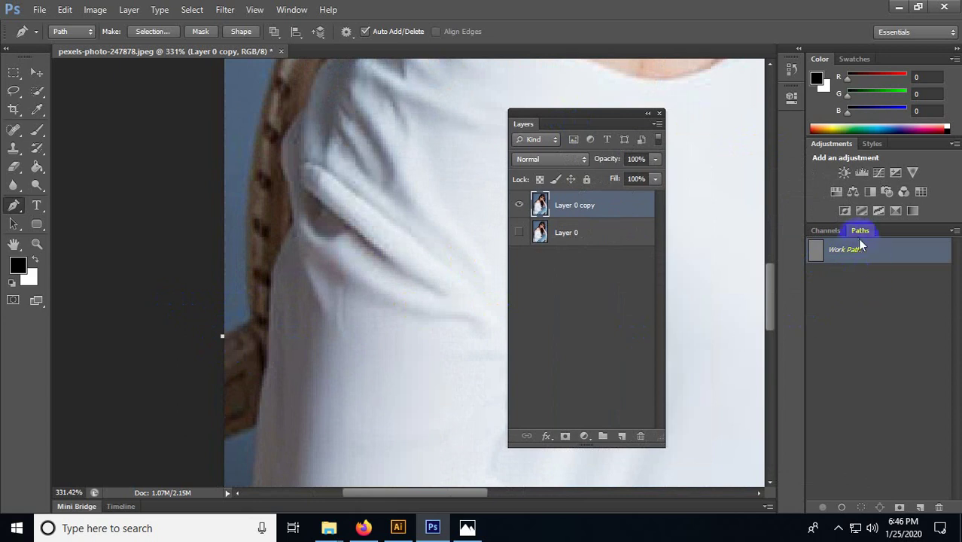
{"action": "left_click", "coordinate": [828, 258]}
{"action": "left_click_drag", "start_coordinate": [563, 119], "coordinate": [731, 152]}
Step: Add a curved anchor point where the armrest meets the outer edge of the chair back
{"action": "scroll", "coordinate": [271, 302], "scroll_direction": "up", "scroll_amount": 1}
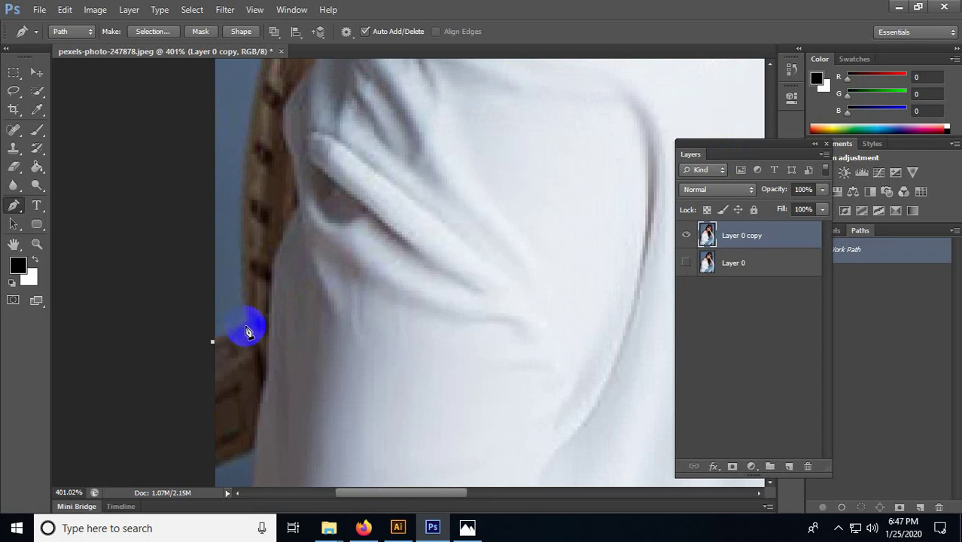
{"action": "scroll", "coordinate": [253, 328], "scroll_direction": "up", "scroll_amount": 1}
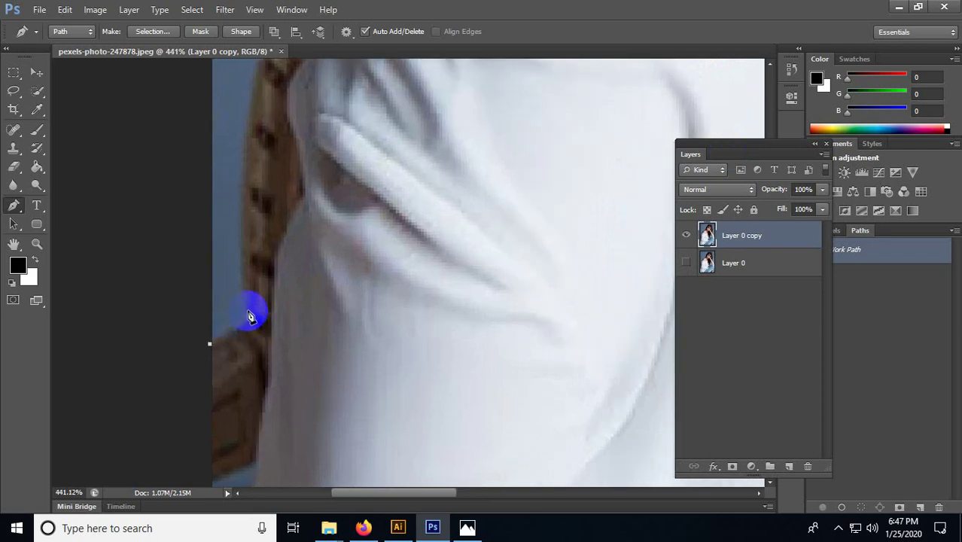
{"action": "left_click_drag", "start_coordinate": [247, 309], "coordinate": [246, 282]}
{"action": "left_click", "coordinate": [246, 310]}
Step: Add a curved anchor where the chair back meets the shoulder, and adjust its incoming handle so the path follows the chair's outer edge
{"action": "left_click_drag", "start_coordinate": [255, 280], "coordinate": [268, 361]}
{"action": "left_click_drag", "start_coordinate": [299, 181], "coordinate": [285, 196]}
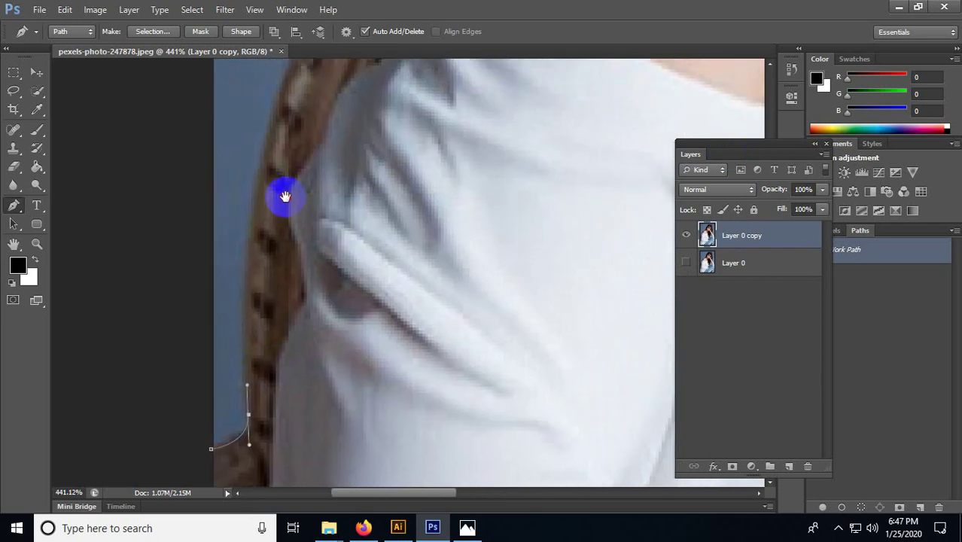
{"action": "scroll", "coordinate": [285, 197], "scroll_direction": "down", "scroll_amount": 2}
{"action": "scroll", "coordinate": [294, 137], "scroll_direction": "down", "scroll_amount": 3}
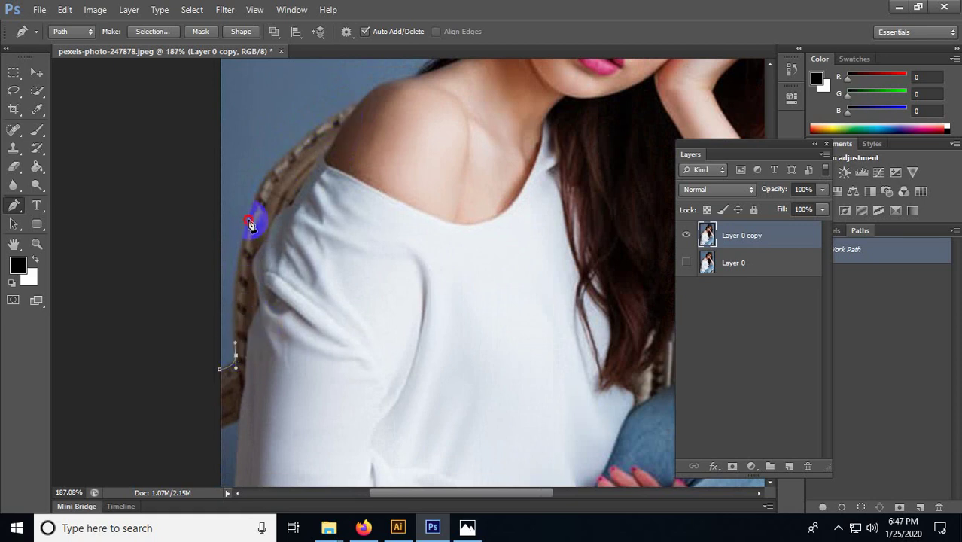
{"action": "left_click_drag", "start_coordinate": [249, 221], "coordinate": [265, 185]}
{"action": "key", "text": "ctrl+z"}
{"action": "left_click_drag", "start_coordinate": [358, 106], "coordinate": [450, 88]}
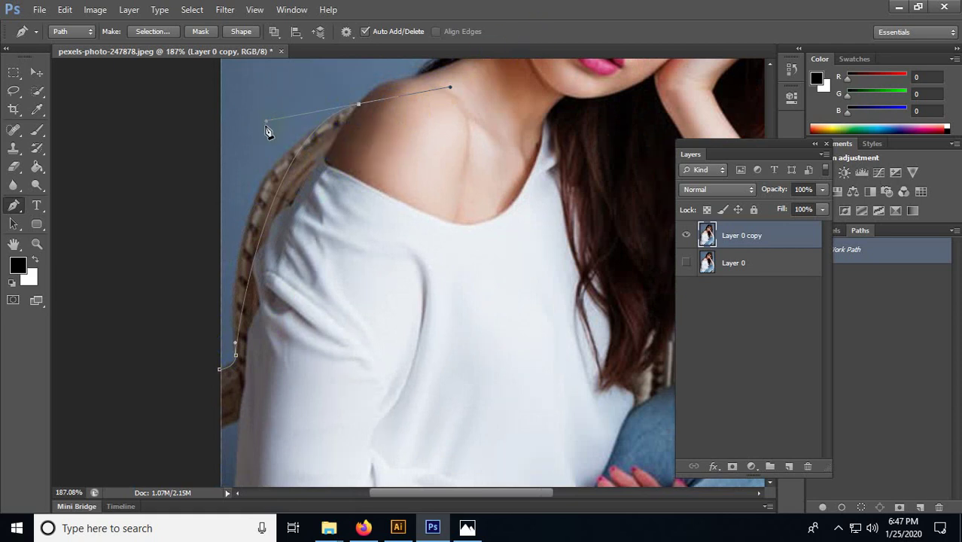
{"action": "scroll", "coordinate": [263, 133], "scroll_direction": "up", "scroll_amount": 1}
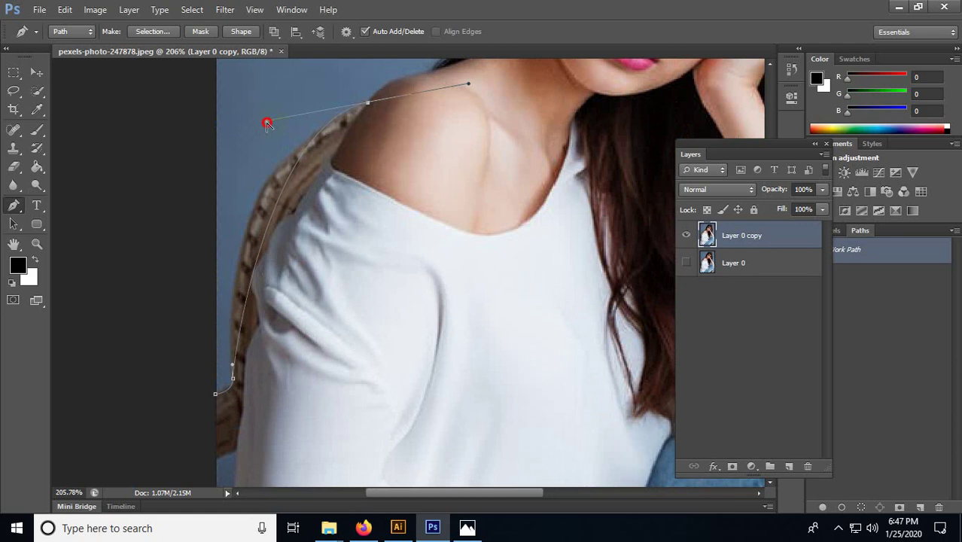
{"action": "left_click_drag", "start_coordinate": [267, 124], "coordinate": [205, 161]}
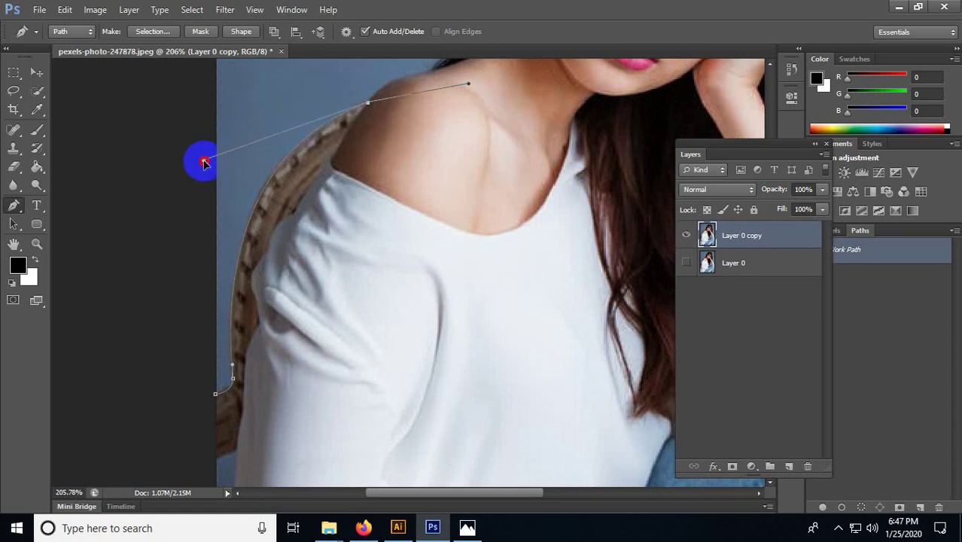
{"action": "mouse_move", "coordinate": [204, 161]}
{"action": "left_mouse_down"}
{"action": "mouse_move", "coordinate": [275, 161]}
{"action": "mouse_move", "coordinate": [369, 232]}
{"action": "mouse_move", "coordinate": [312, 176]}
{"action": "mouse_move", "coordinate": [232, 157]}
{"action": "mouse_move", "coordinate": [201, 161]}
{"action": "left_mouse_up"}
{"action": "left_click_drag", "start_coordinate": [373, 89], "coordinate": [320, 232]}
{"action": "scroll", "coordinate": [346, 225], "scroll_direction": "up", "scroll_amount": 2}
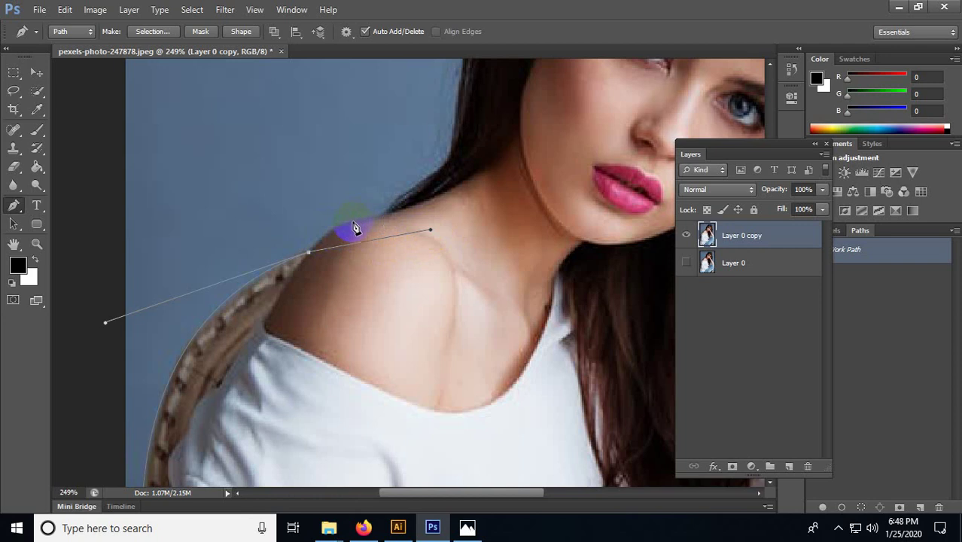
{"action": "left_click_drag", "start_coordinate": [380, 217], "coordinate": [396, 214]}
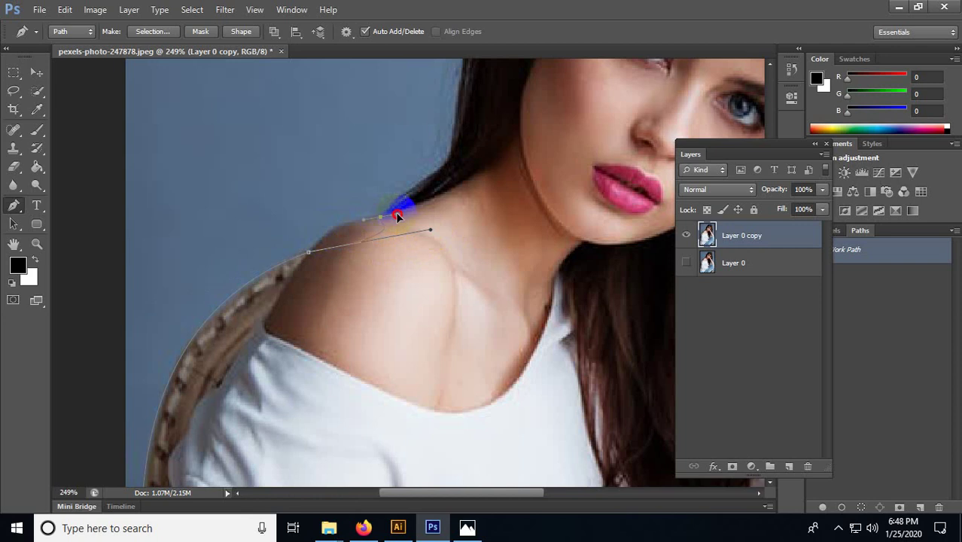
{"action": "left_click", "coordinate": [308, 253], "text": "alt"}
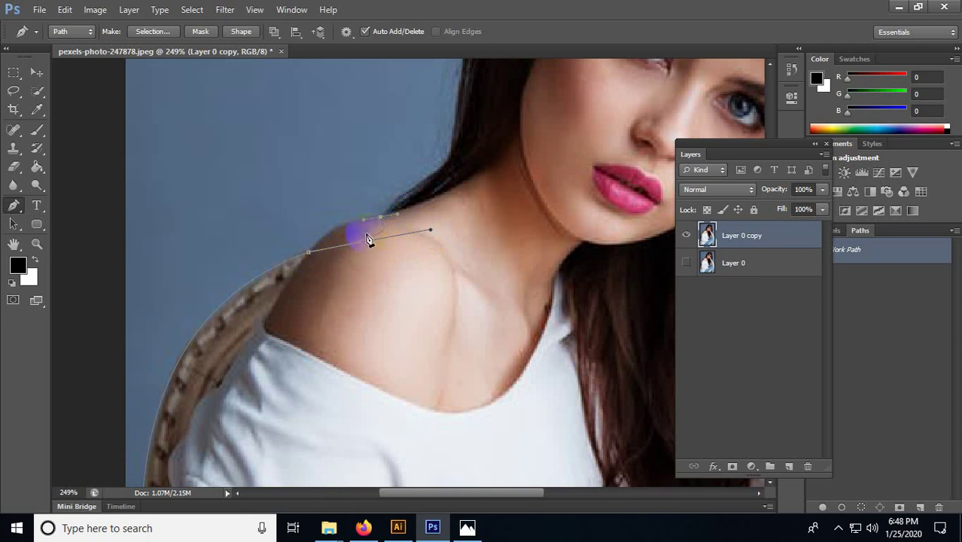
{"action": "key", "text": "ctrl+alt+z"}
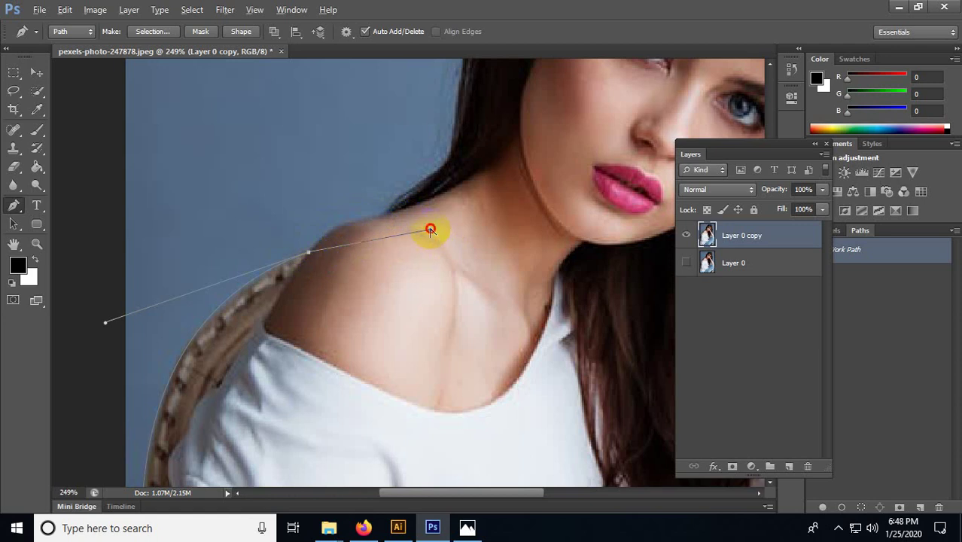
Step: Shorten the outgoing handle of the anchor at the shoulder and angle it along the shoulder's edge
{"action": "left_click_drag", "start_coordinate": [430, 229], "coordinate": [321, 243]}
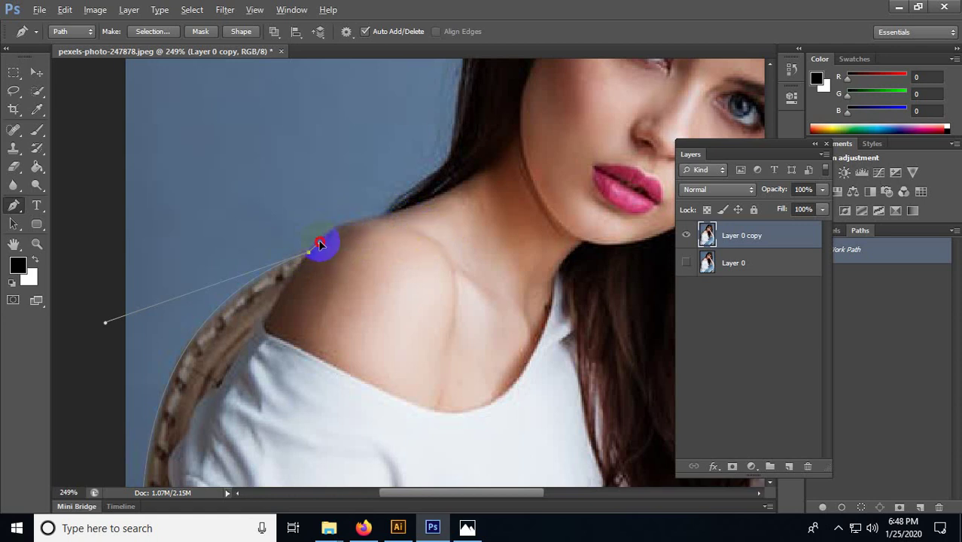
{"action": "scroll", "coordinate": [365, 223], "scroll_direction": "up", "scroll_amount": 1}
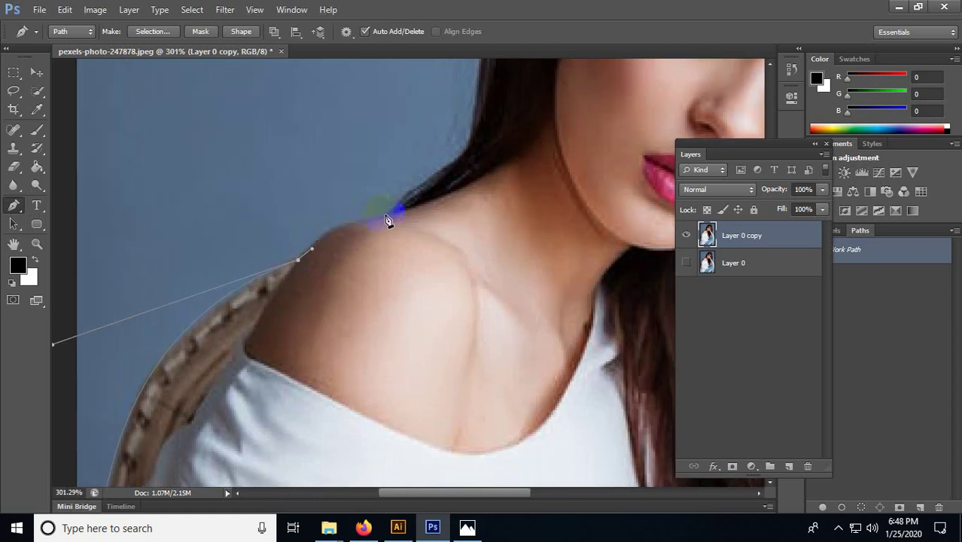
{"action": "left_click", "coordinate": [385, 216]}
{"action": "left_click_drag", "start_coordinate": [387, 218], "coordinate": [447, 205]}
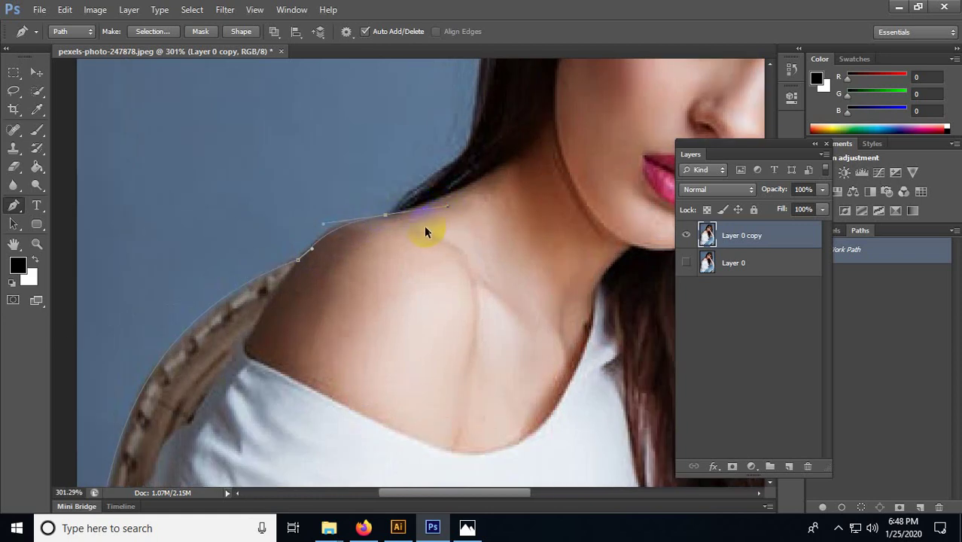
{"action": "key", "text": "ctrl+alt+z"}
{"action": "key", "text": "ctrl+alt+z"}
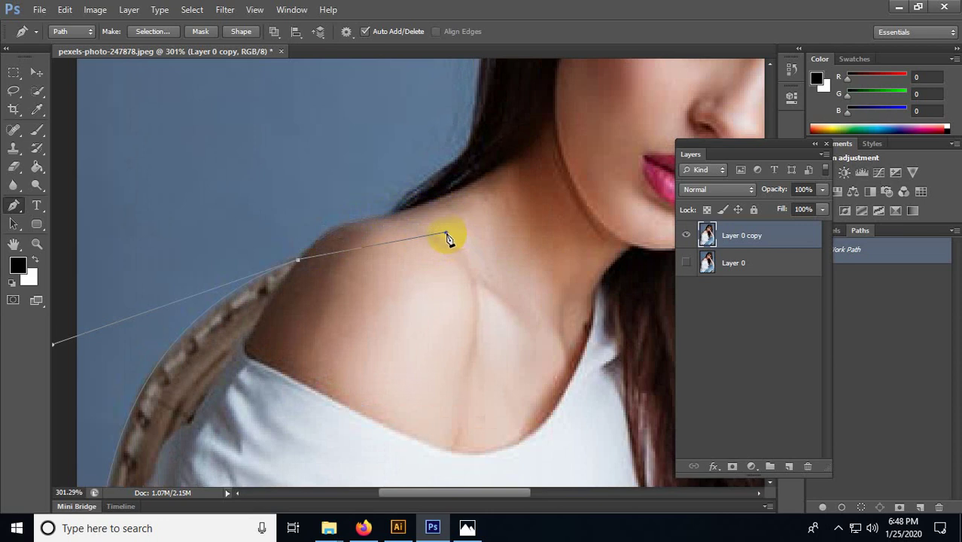
Step: Remove the outgoing handle of the anchor where chair back meets shoulder, and add a curved anchor on top of the shoulder
{"action": "left_click", "coordinate": [298, 261], "text": "alt"}
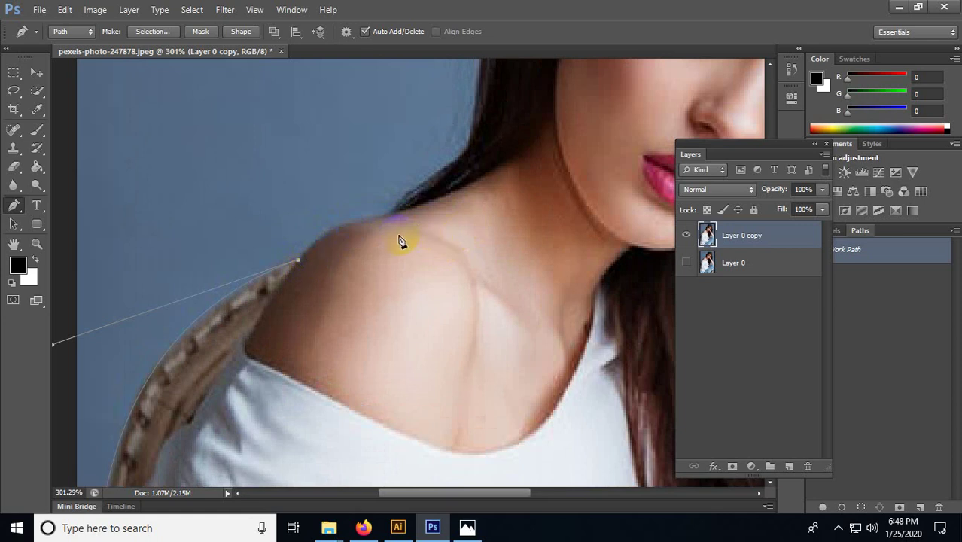
{"action": "key", "text": "ctrl+z"}
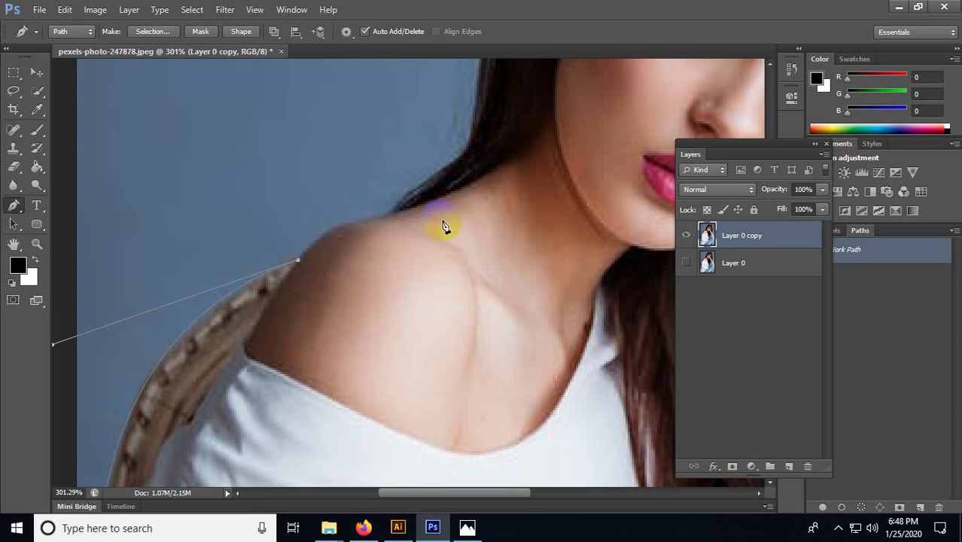
{"action": "left_click_drag", "start_coordinate": [410, 198], "coordinate": [403, 252]}
{"action": "scroll", "coordinate": [403, 243], "scroll_direction": "up", "scroll_amount": 1}
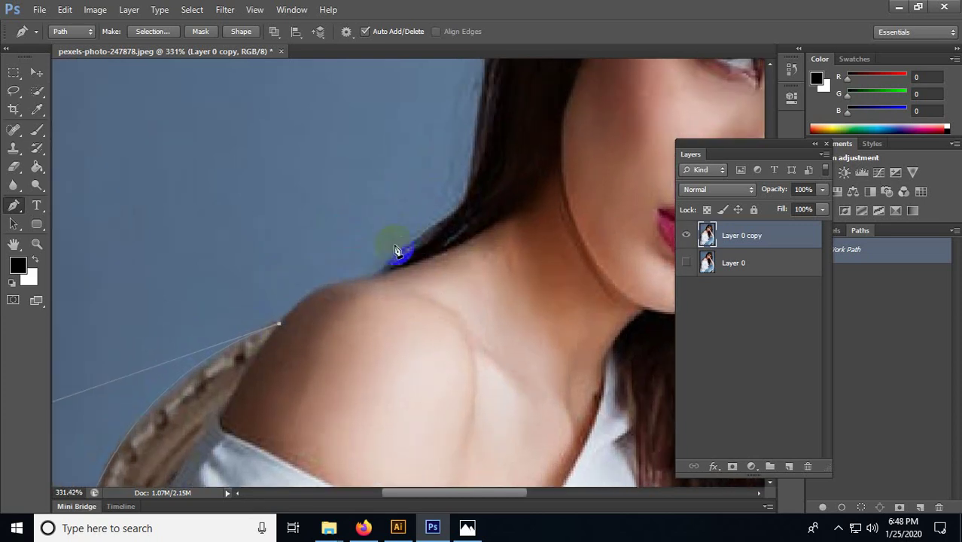
{"action": "left_click", "coordinate": [350, 283]}
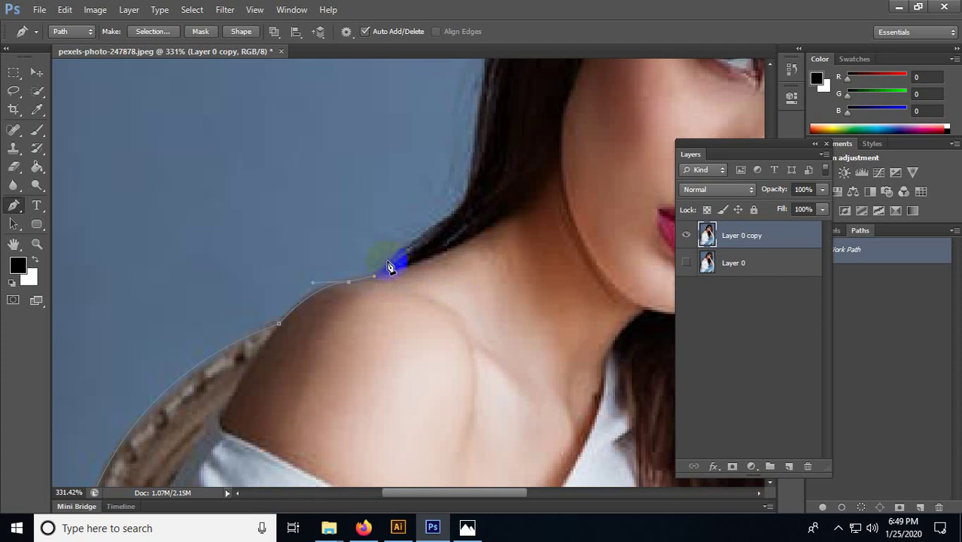
Step: Trace the hair's outer edge from the shoulder up to the side of the head with curved anchor points
{"action": "left_click_drag", "start_coordinate": [391, 263], "coordinate": [398, 257]}
{"action": "left_click", "coordinate": [459, 209]}
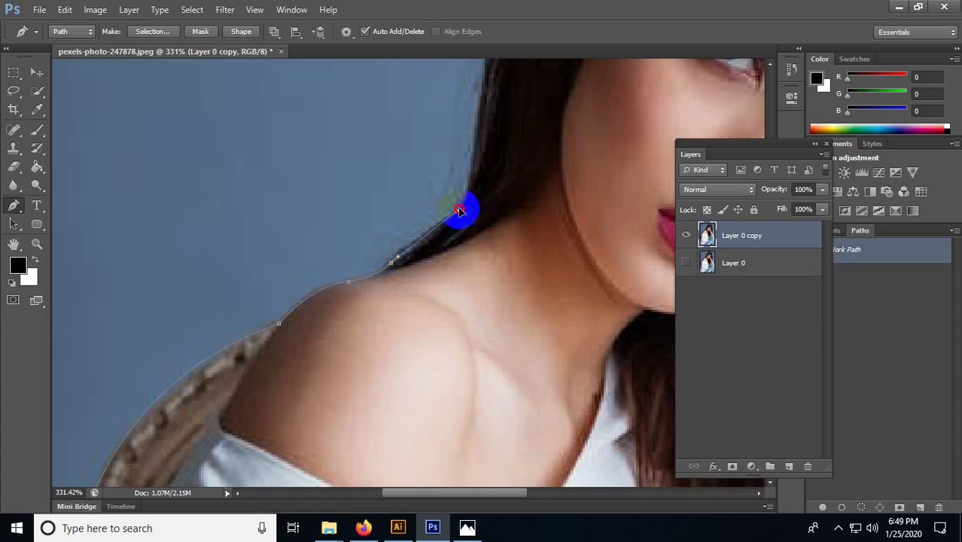
{"action": "left_click_drag", "start_coordinate": [457, 212], "coordinate": [440, 317]}
{"action": "left_click_drag", "start_coordinate": [447, 201], "coordinate": [430, 298]}
{"action": "scroll", "coordinate": [426, 270], "scroll_direction": "up", "scroll_amount": 2}
Step: Shorten the outgoing handle of the latest anchor beside the forehead and angle it along the hair's edge
{"action": "left_click", "coordinate": [433, 305]}
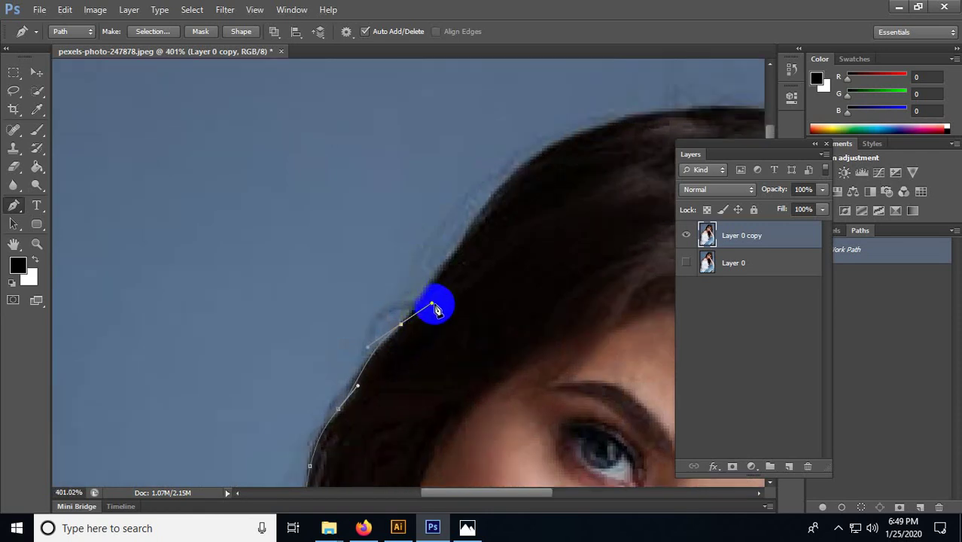
{"action": "left_click", "coordinate": [452, 256]}
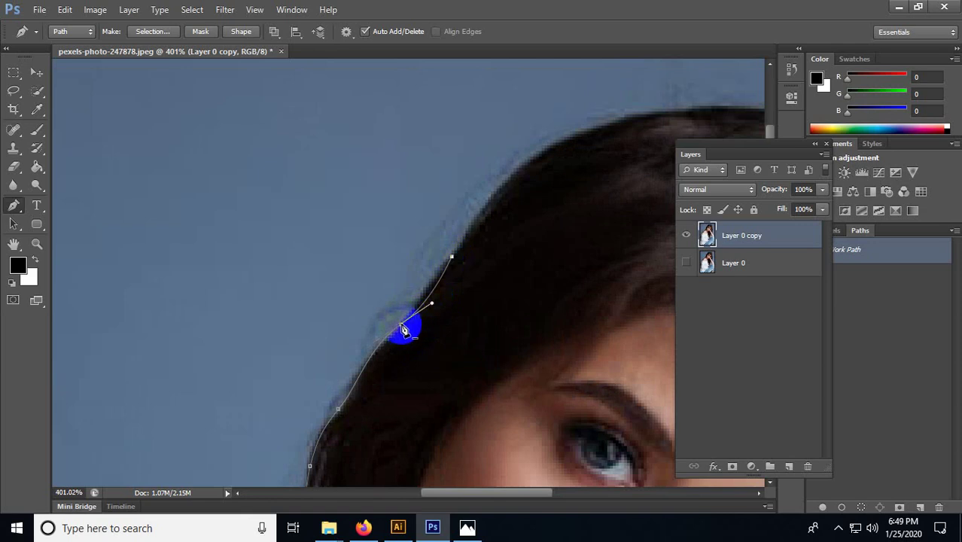
{"action": "key", "text": "ctrl+z"}
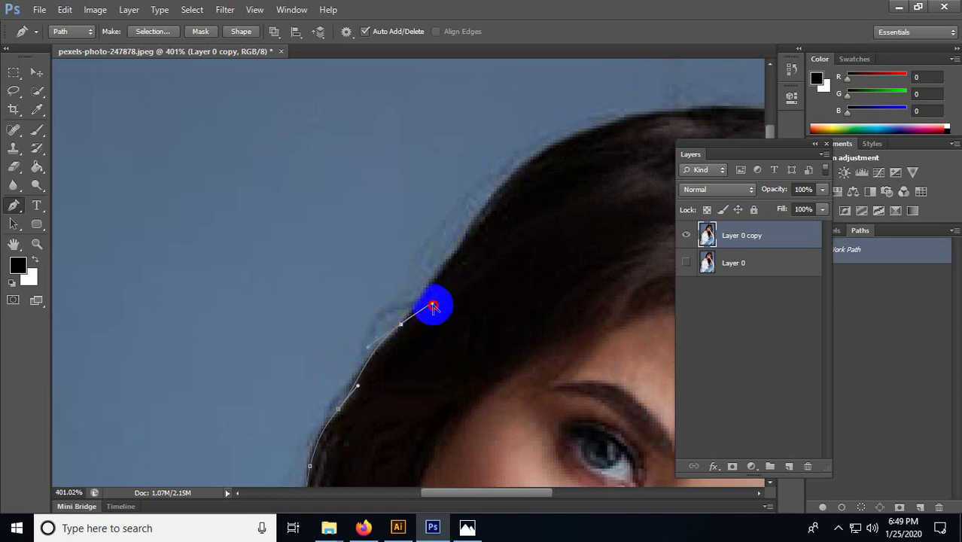
{"action": "left_click_drag", "start_coordinate": [433, 305], "coordinate": [461, 248]}
{"action": "key", "text": "ctrl+z"}
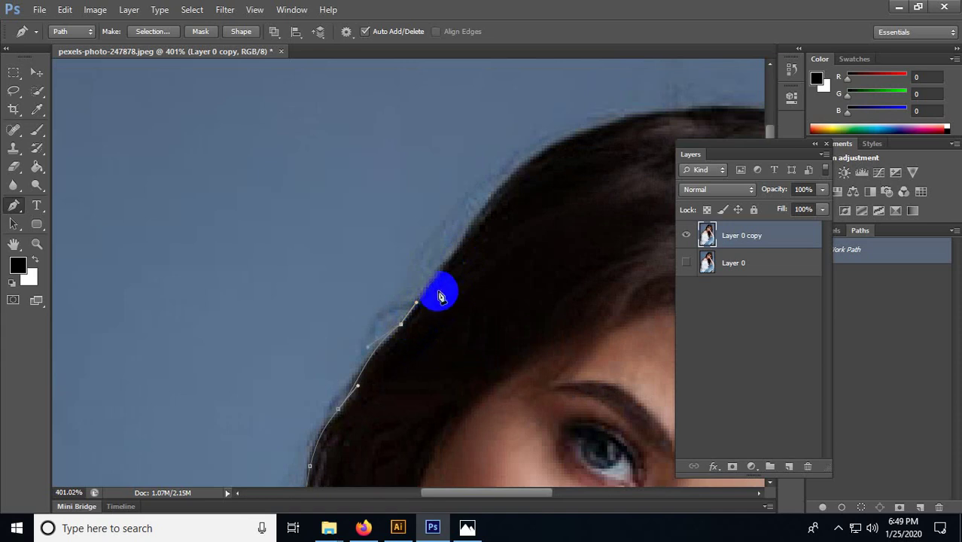
{"action": "left_click", "coordinate": [401, 326], "text": "alt"}
{"action": "key", "text": "ctrl+z"}
Step: Continue the path along the hairline and over the crown of the head with curved anchor points
{"action": "left_click_drag", "start_coordinate": [434, 279], "coordinate": [420, 324]}
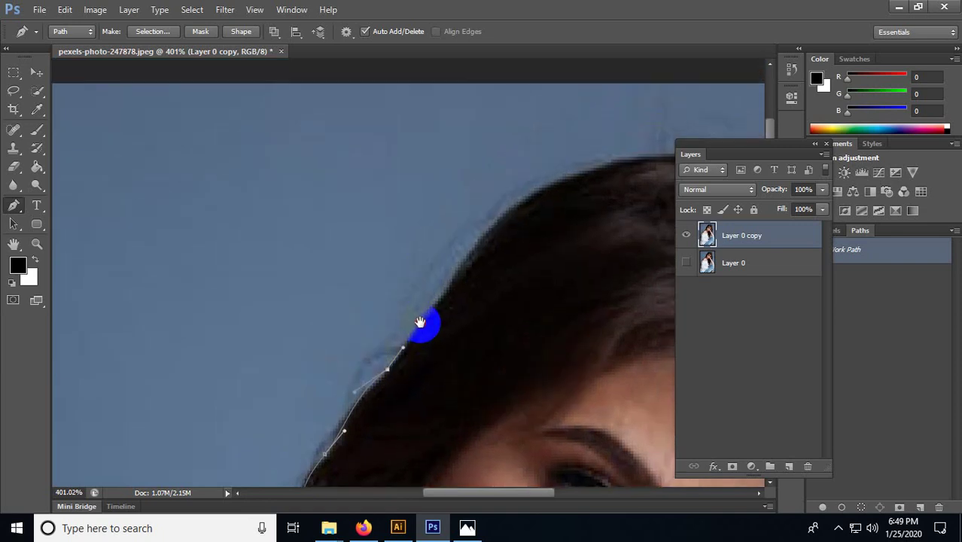
{"action": "left_click_drag", "start_coordinate": [455, 279], "coordinate": [412, 318]}
{"action": "left_click_drag", "start_coordinate": [489, 239], "coordinate": [364, 205]}
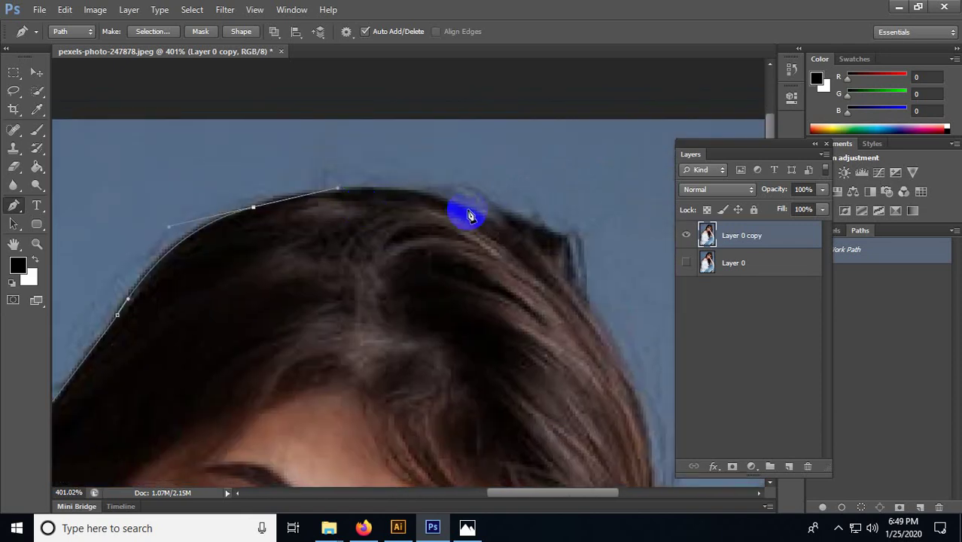
{"action": "left_click_drag", "start_coordinate": [474, 210], "coordinate": [543, 250]}
Step: Trace the hair's far side from the crown down past the propped hand with curved anchor points
{"action": "left_click_drag", "start_coordinate": [593, 331], "coordinate": [495, 336]}
{"action": "left_click_drag", "start_coordinate": [526, 404], "coordinate": [489, 219]}
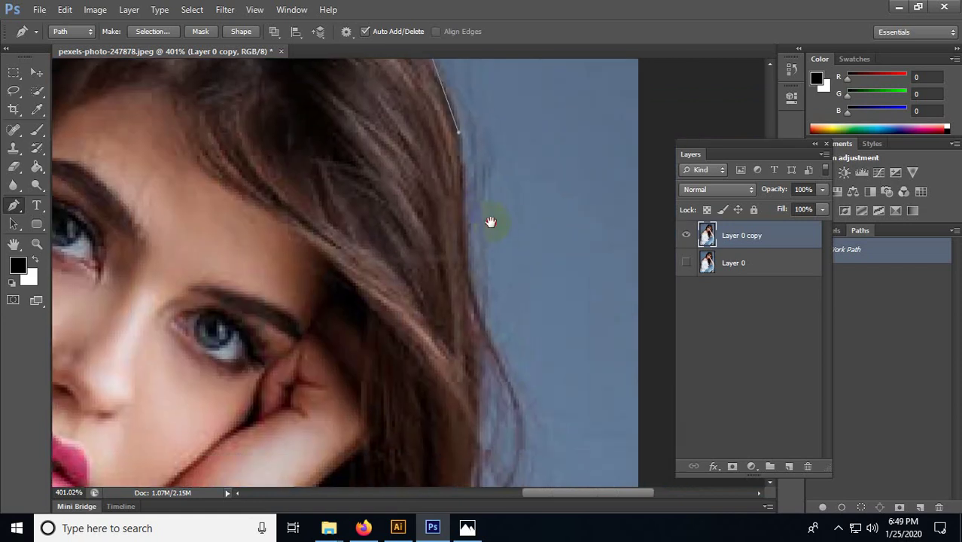
{"action": "left_click_drag", "start_coordinate": [468, 256], "coordinate": [468, 311]}
{"action": "left_click_drag", "start_coordinate": [496, 392], "coordinate": [478, 197]}
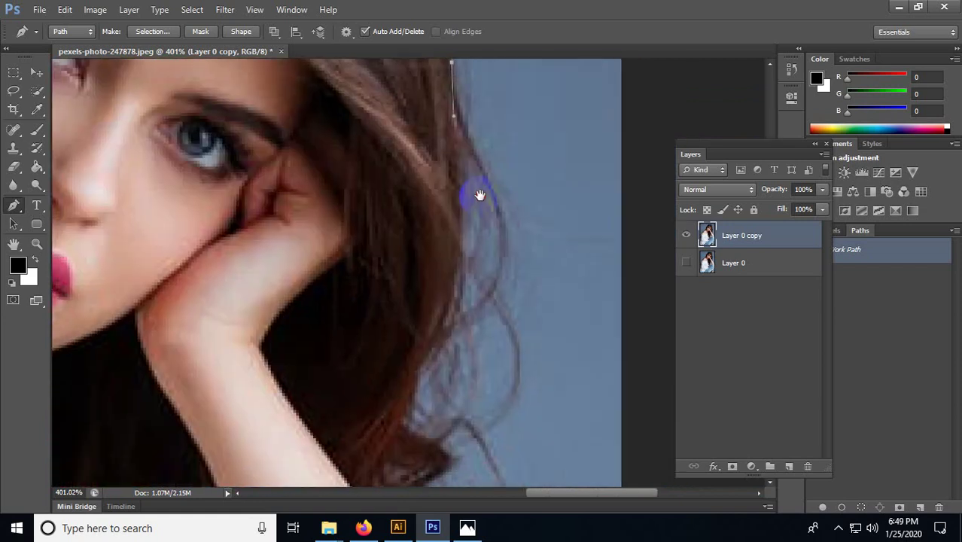
{"action": "left_click_drag", "start_coordinate": [456, 288], "coordinate": [479, 182]}
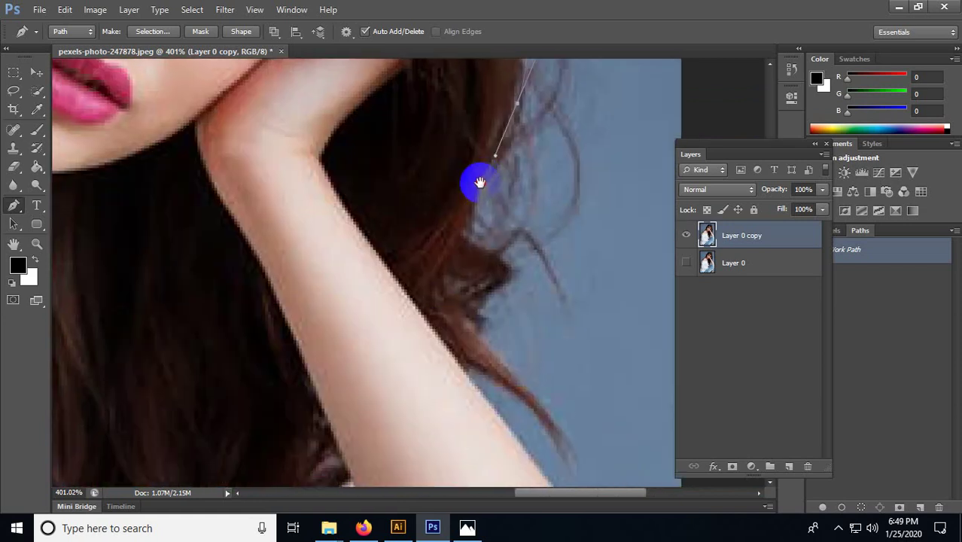
Step: Trace around the curls and the loose strand beside the forearm, bringing the path back to the arm's edge
{"action": "left_click_drag", "start_coordinate": [461, 224], "coordinate": [518, 230]}
{"action": "left_click_drag", "start_coordinate": [571, 291], "coordinate": [579, 314]}
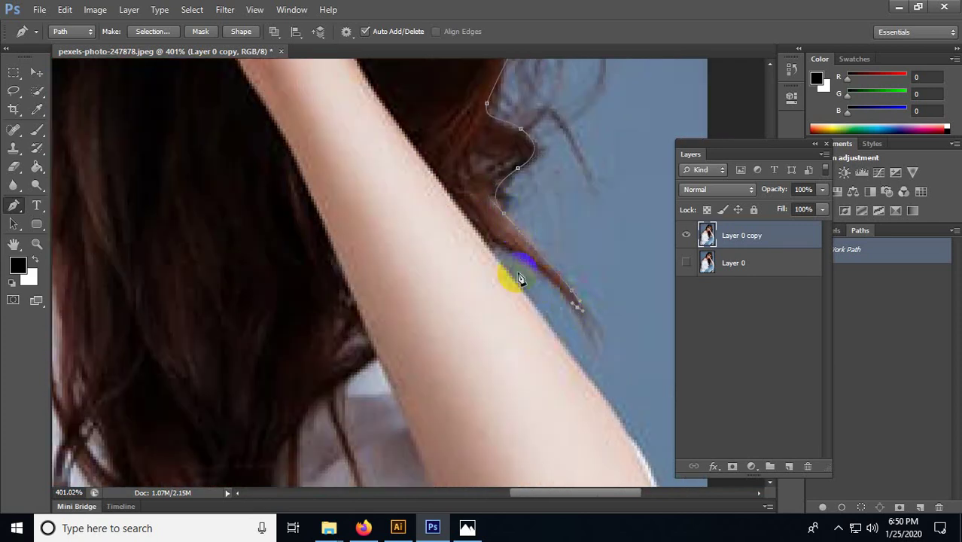
{"action": "mouse_move", "coordinate": [489, 241]}
{"action": "left_mouse_down"}
{"action": "mouse_move", "coordinate": [465, 239]}
{"action": "mouse_move", "coordinate": [489, 246]}
{"action": "left_mouse_up"}
Step: Trace the outer edge of the forearm and sleeve around the elbow to where the sleeve meets the jeans
{"action": "left_click_drag", "start_coordinate": [544, 306], "coordinate": [415, 161]}
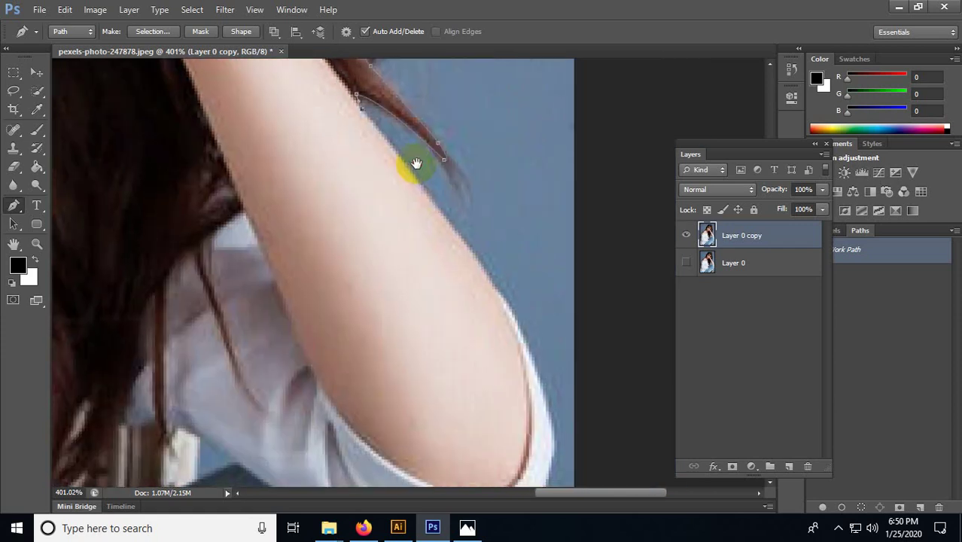
{"action": "left_click_drag", "start_coordinate": [515, 323], "coordinate": [549, 375]}
{"action": "scroll", "coordinate": [564, 232], "scroll_direction": "down", "scroll_amount": 5}
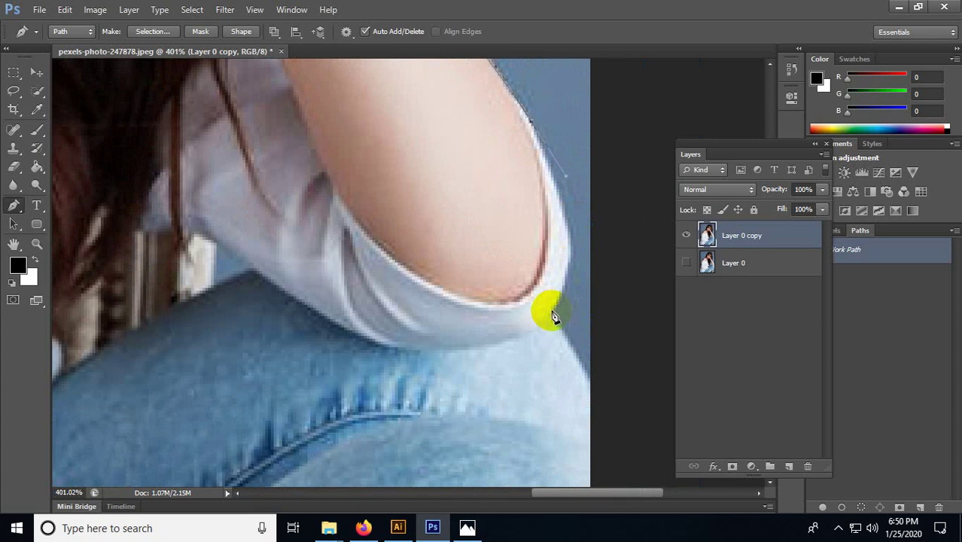
{"action": "left_click_drag", "start_coordinate": [550, 310], "coordinate": [561, 250]}
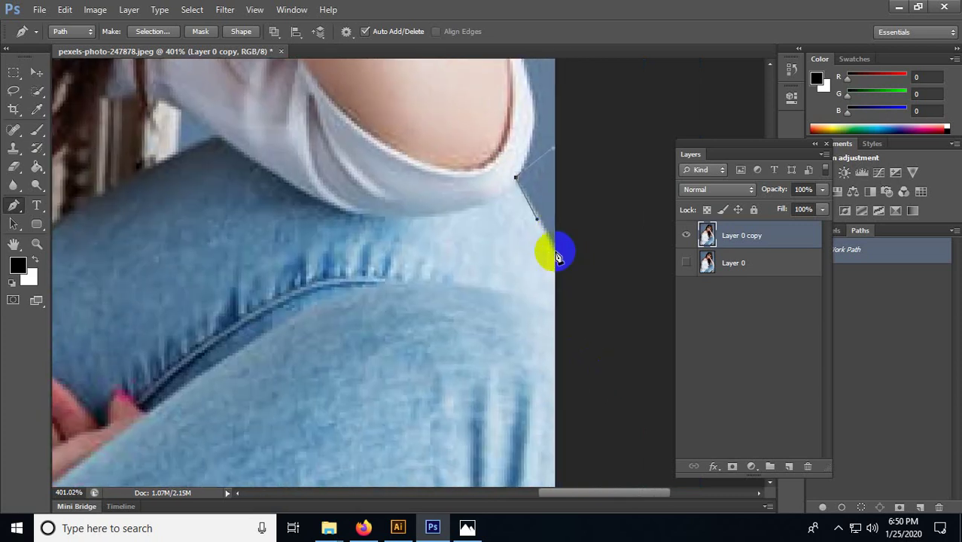
Step: Extend the path over the knee, down the photo's side edge to its lower corner, and along the bottom of the lower leg
{"action": "scroll", "coordinate": [565, 328], "scroll_direction": "down", "scroll_amount": 5}
{"action": "left_click_drag", "start_coordinate": [575, 343], "coordinate": [575, 183]}
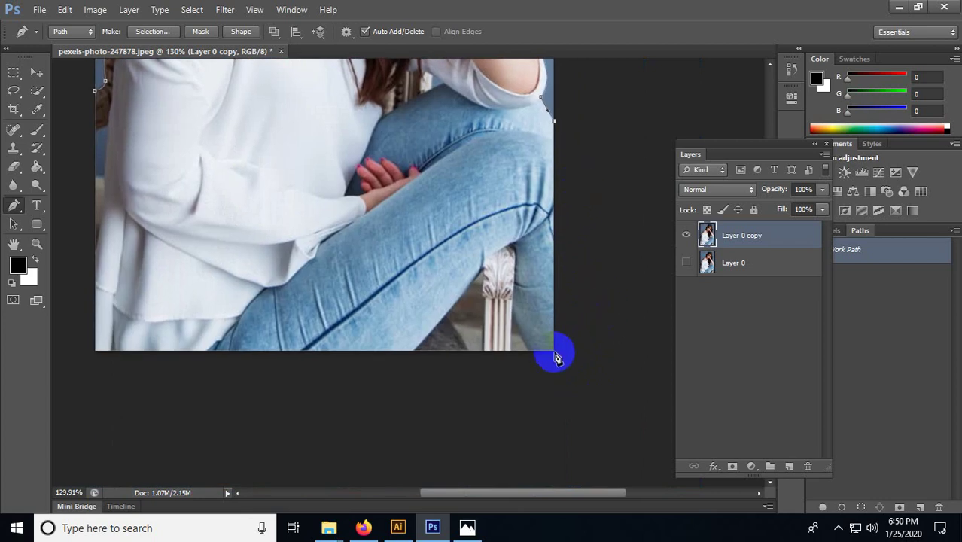
{"action": "scroll", "coordinate": [564, 357], "scroll_direction": "up", "scroll_amount": 3}
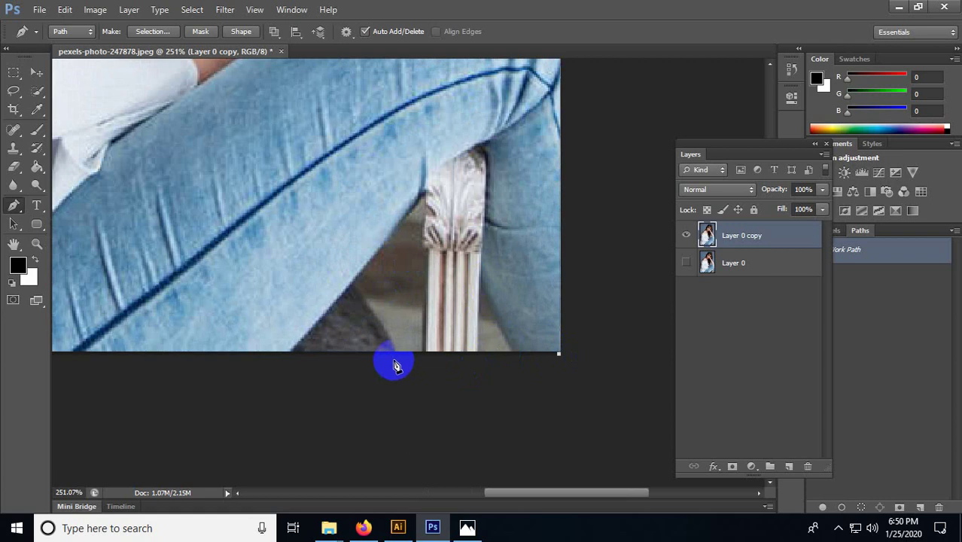
{"action": "left_click", "coordinate": [512, 354]}
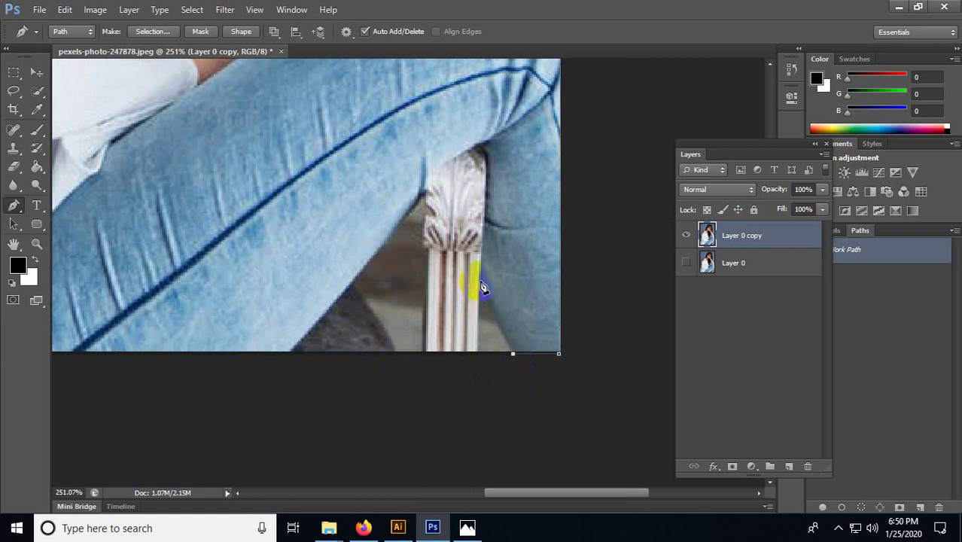
Step: Trace both sides of the chair leg and follow the underside of the thigh down to the photo's bottom edge
{"action": "left_click", "coordinate": [477, 282]}
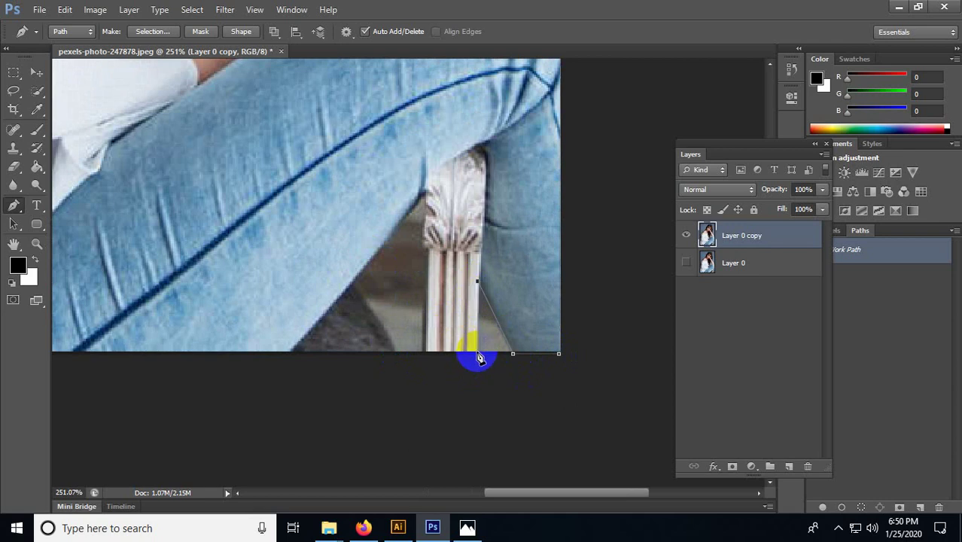
{"action": "left_click", "coordinate": [477, 352]}
{"action": "left_click_drag", "start_coordinate": [393, 349], "coordinate": [481, 366]}
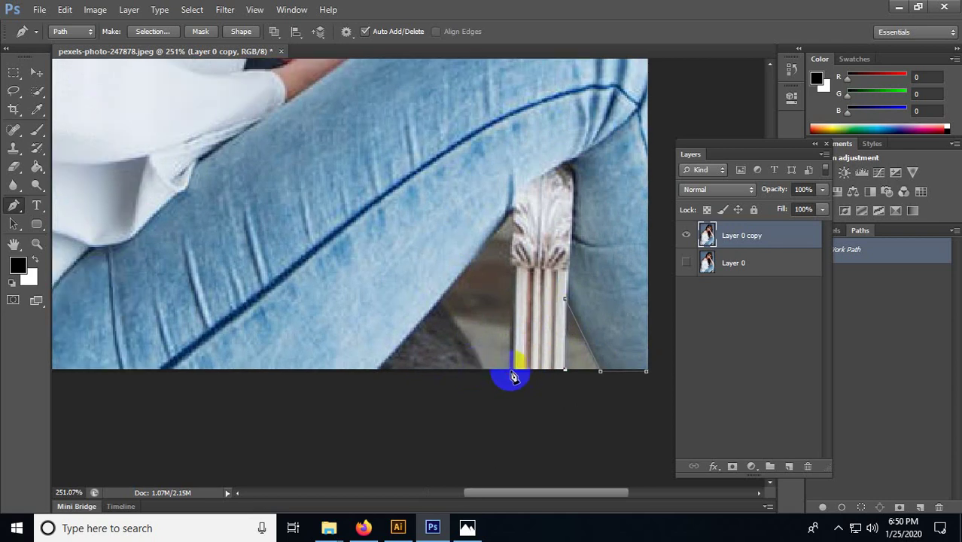
{"action": "left_click", "coordinate": [511, 370]}
{"action": "scroll", "coordinate": [525, 236], "scroll_direction": "up", "scroll_amount": 3}
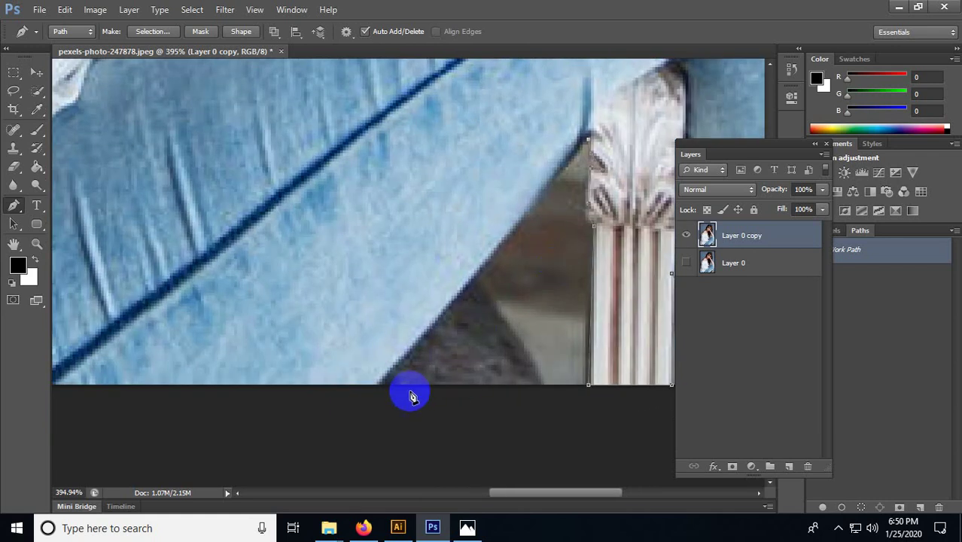
{"action": "left_click", "coordinate": [374, 385]}
{"action": "left_click", "coordinate": [344, 414]}
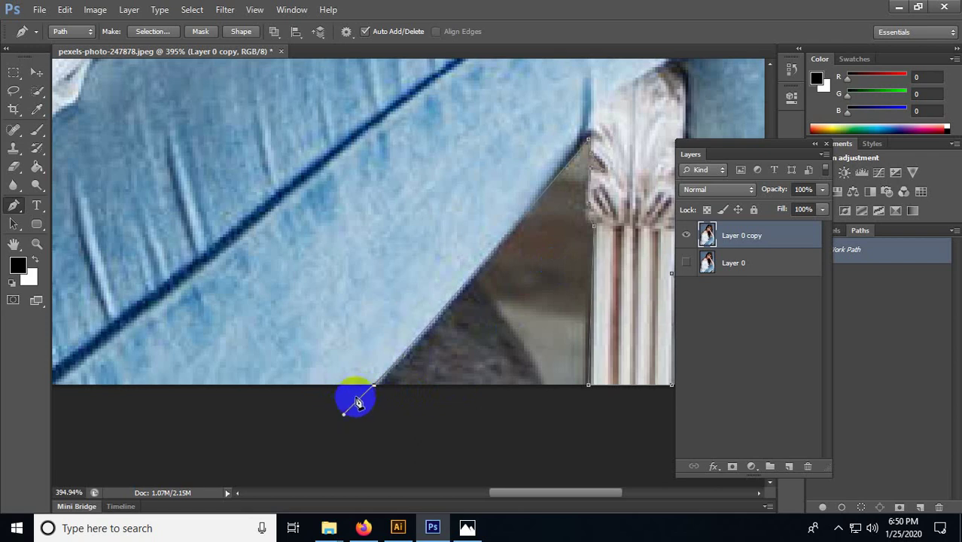
Step: Extend the path to the photo's other lower corner and up the sweater's edge to the underside of the armrest
{"action": "scroll", "coordinate": [575, 365], "scroll_direction": "down", "scroll_amount": 3}
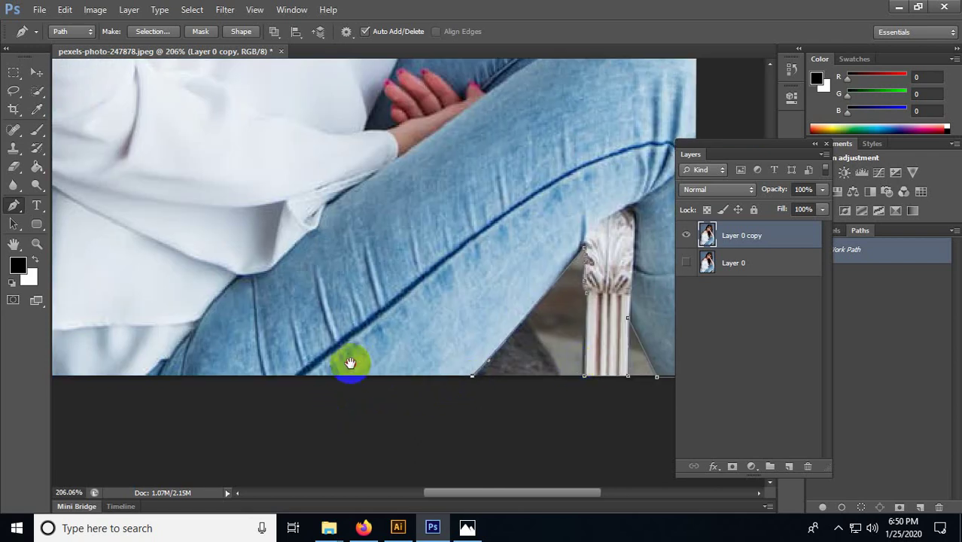
{"action": "scroll", "coordinate": [343, 363], "scroll_direction": "left", "scroll_amount": 5}
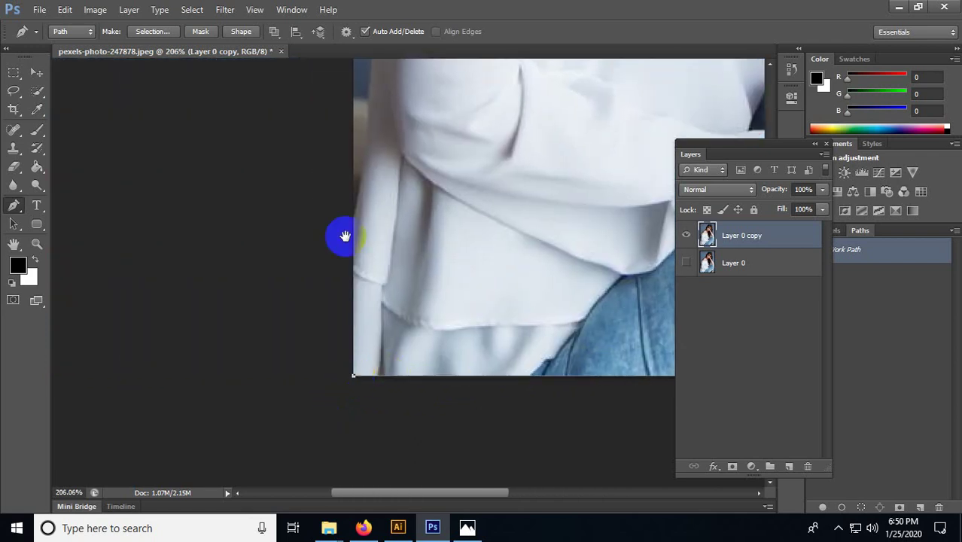
{"action": "left_click_drag", "start_coordinate": [343, 232], "coordinate": [344, 432]}
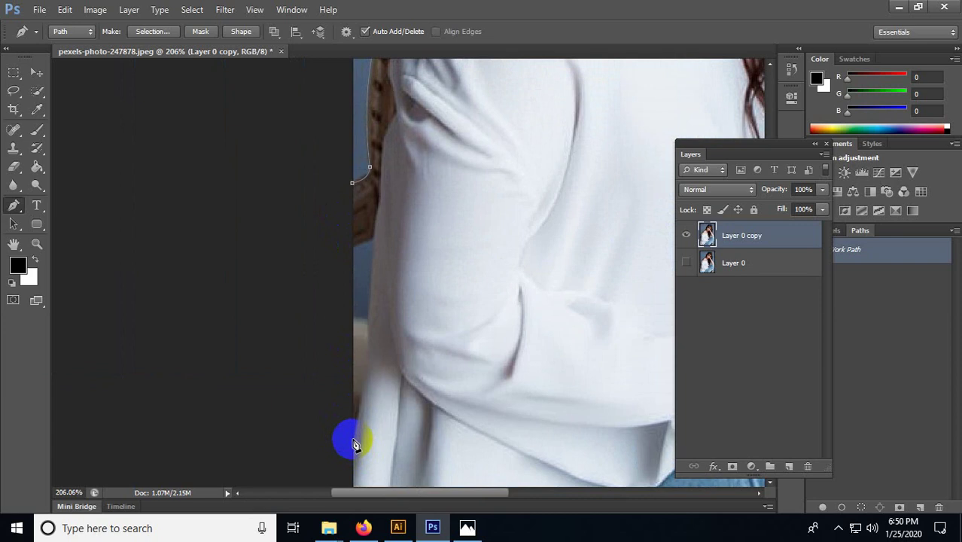
{"action": "left_click", "coordinate": [353, 438]}
{"action": "left_click_drag", "start_coordinate": [374, 312], "coordinate": [376, 279]}
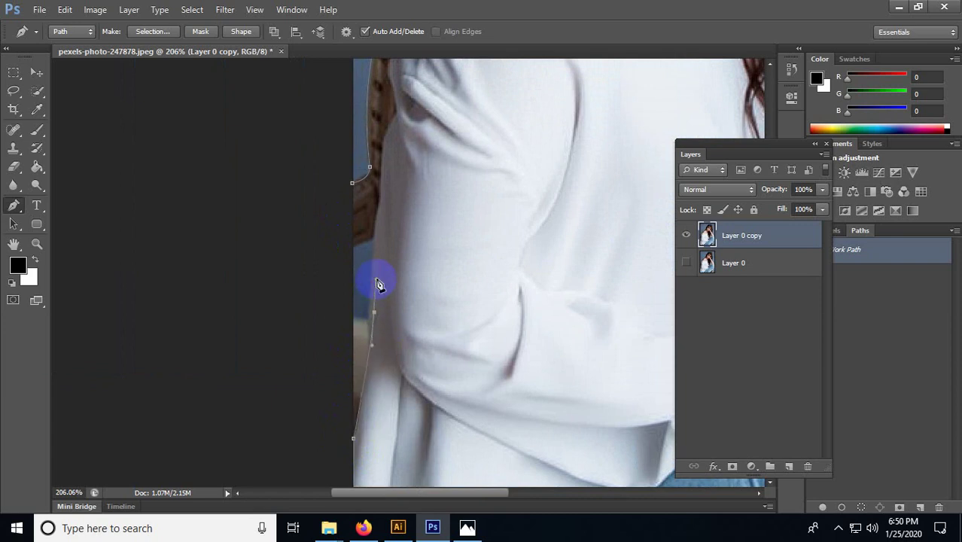
{"action": "left_click", "coordinate": [352, 246]}
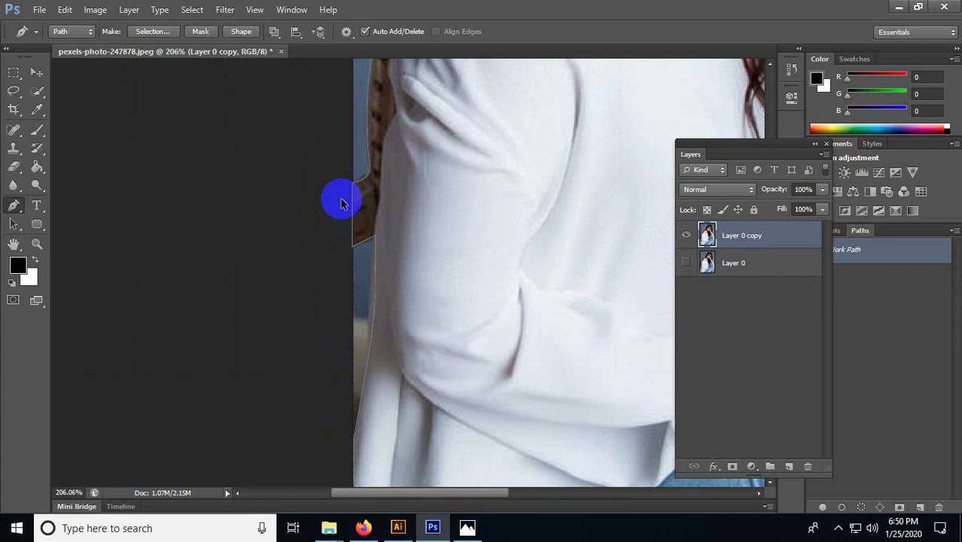
Step: Close the path at its starting anchor on the armrest and convert it to a selection
{"action": "scroll", "coordinate": [337, 211], "scroll_direction": "down", "scroll_amount": 5}
{"action": "scroll", "coordinate": [327, 315], "scroll_direction": "up", "scroll_amount": 5}
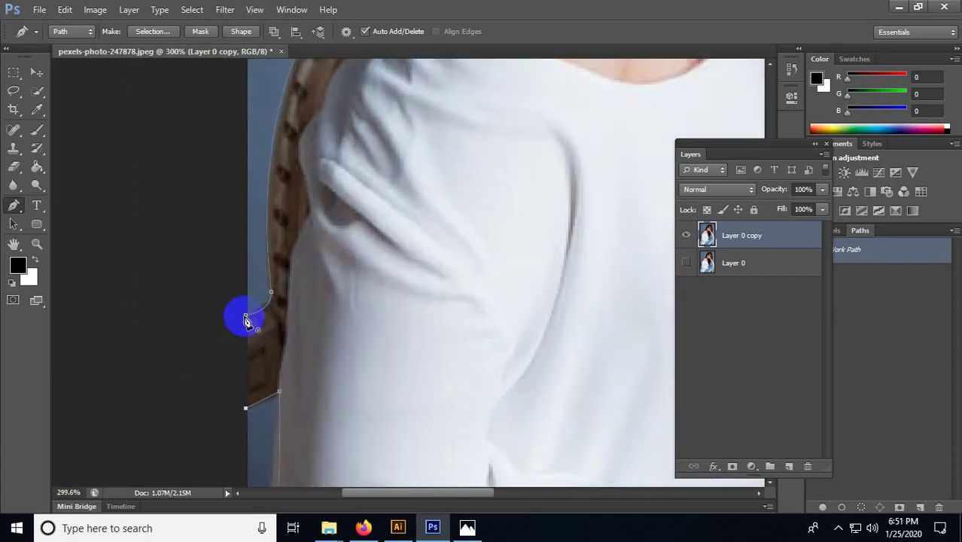
{"action": "scroll", "coordinate": [245, 314], "scroll_direction": "down", "scroll_amount": 6}
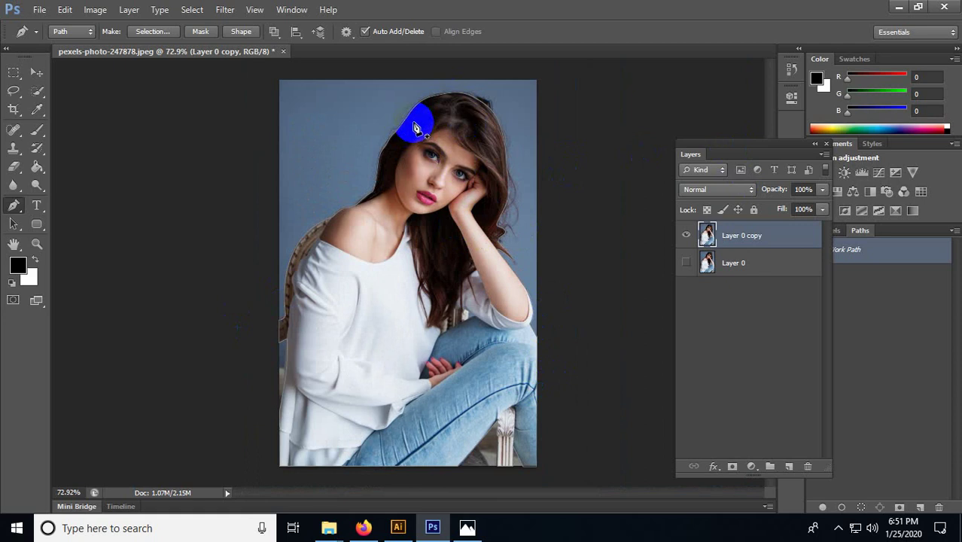
{"action": "key", "text": "ctrl+Return"}
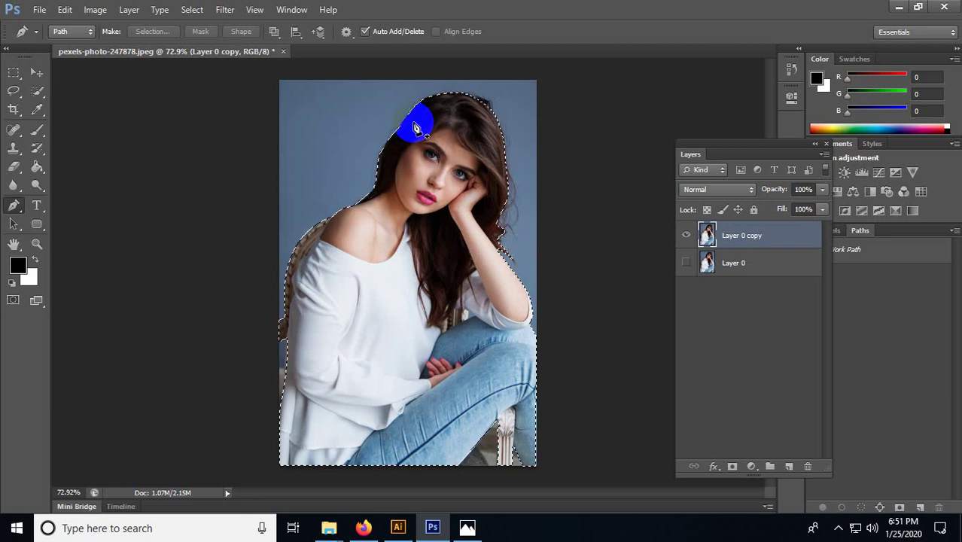
Step: Reconvert the path to a selection and try copying the selected woman to a new layer with Layer 0 copy hidden
{"action": "key", "text": "ctrl+z"}
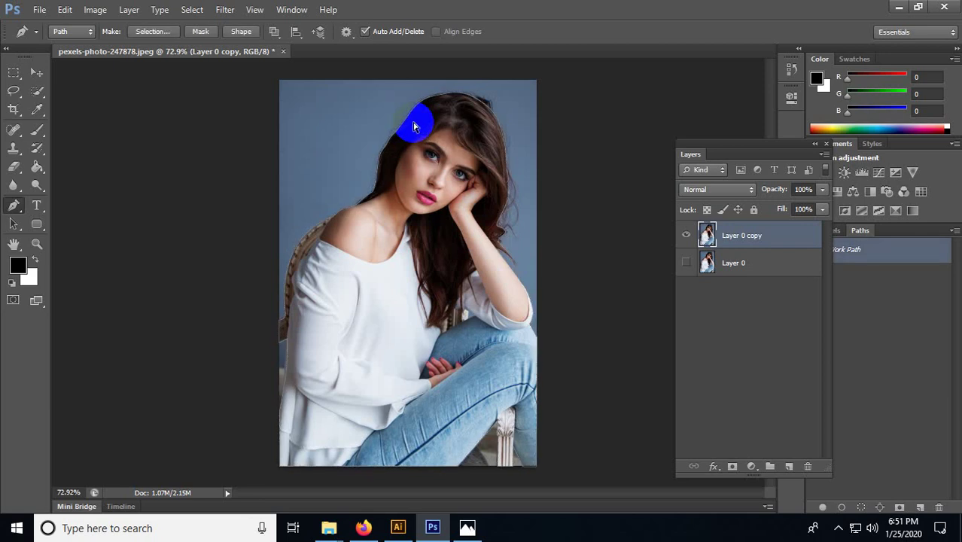
{"action": "key", "text": "ctrl+Return"}
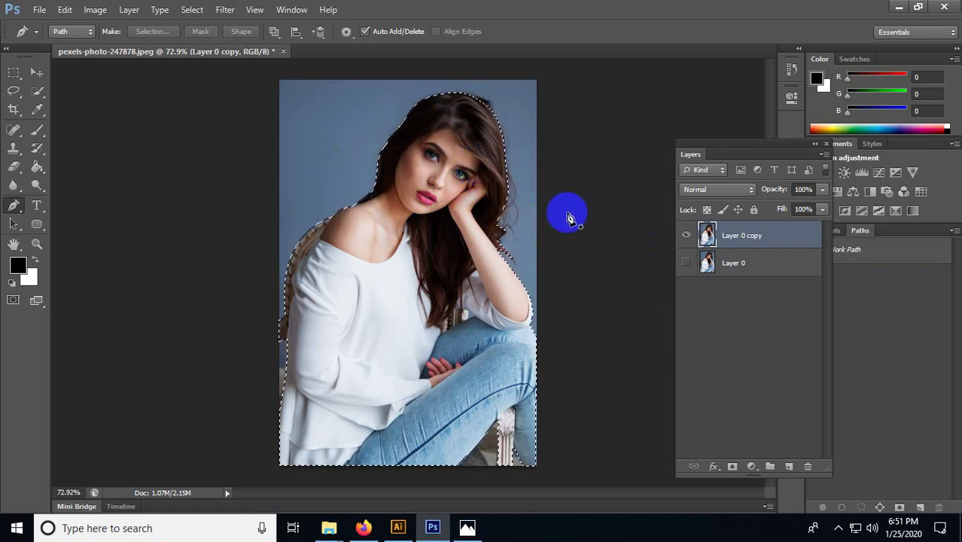
{"action": "key", "text": "ctrl+j"}
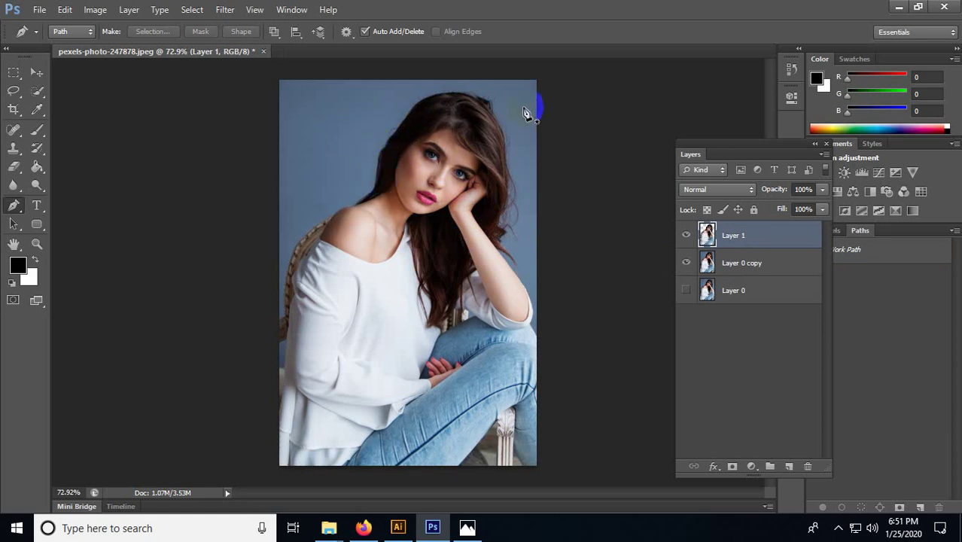
{"action": "left_click", "coordinate": [686, 262]}
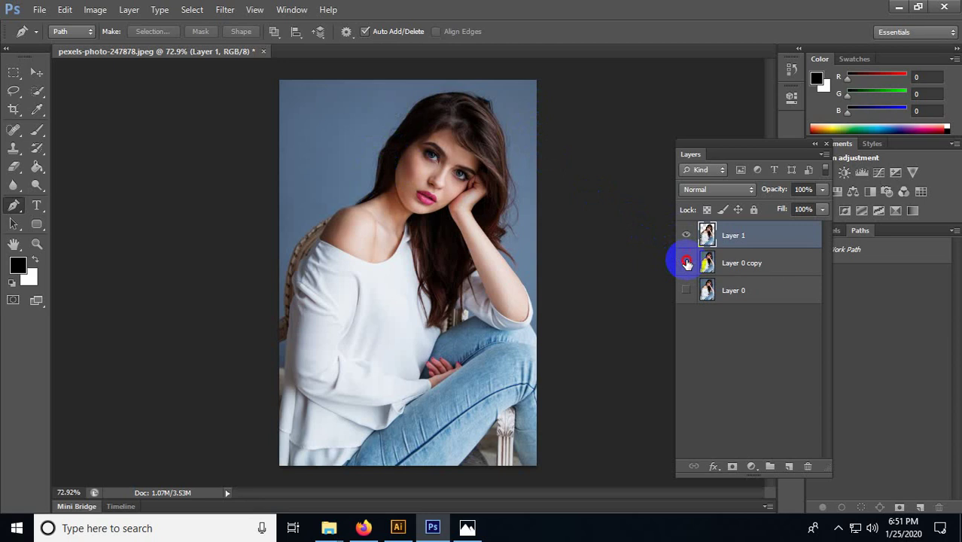
{"action": "left_click", "coordinate": [687, 263]}
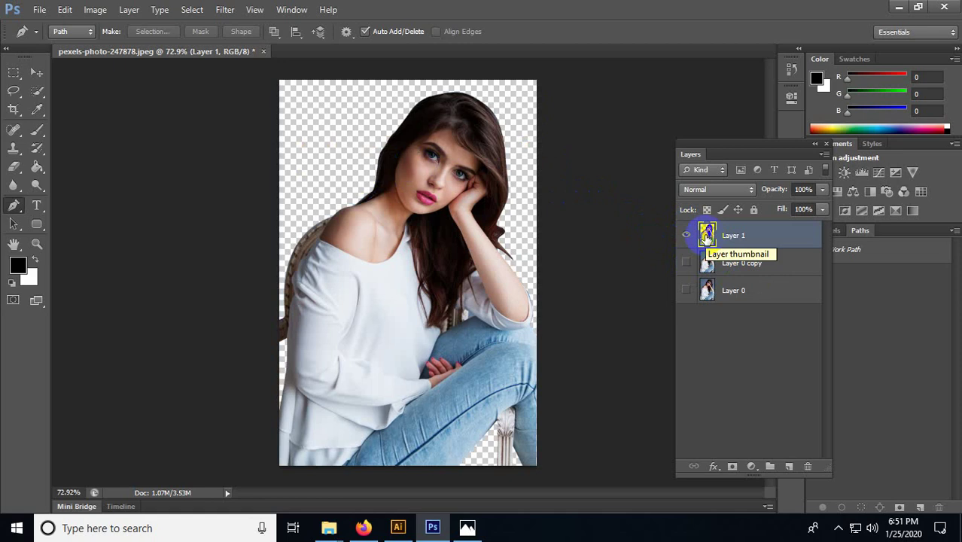
{"action": "left_click", "coordinate": [705, 235], "text": "ctrl"}
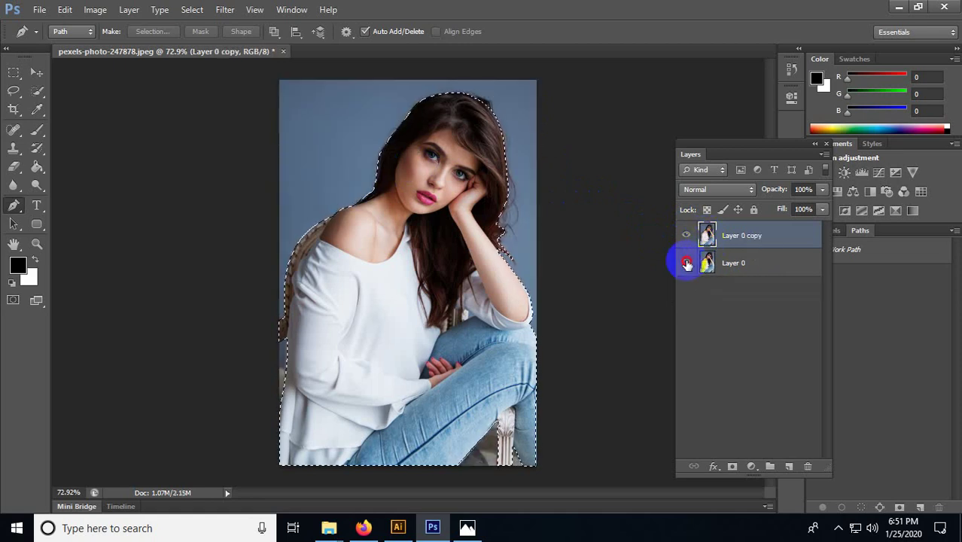
{"action": "left_click", "coordinate": [686, 263]}
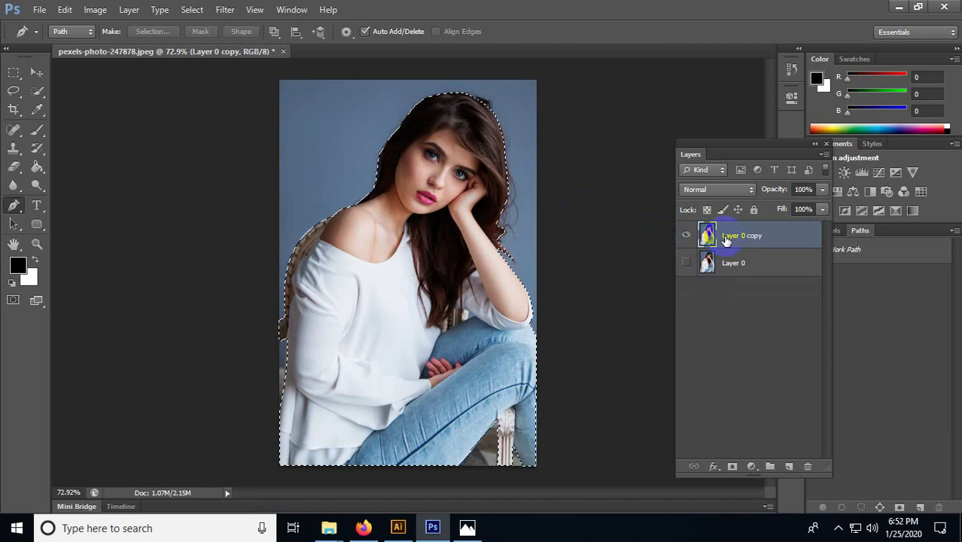
Step: Invert the selection, delete the background from Layer 0 copy and deselect
{"action": "key", "text": "ctrl+shift+i"}
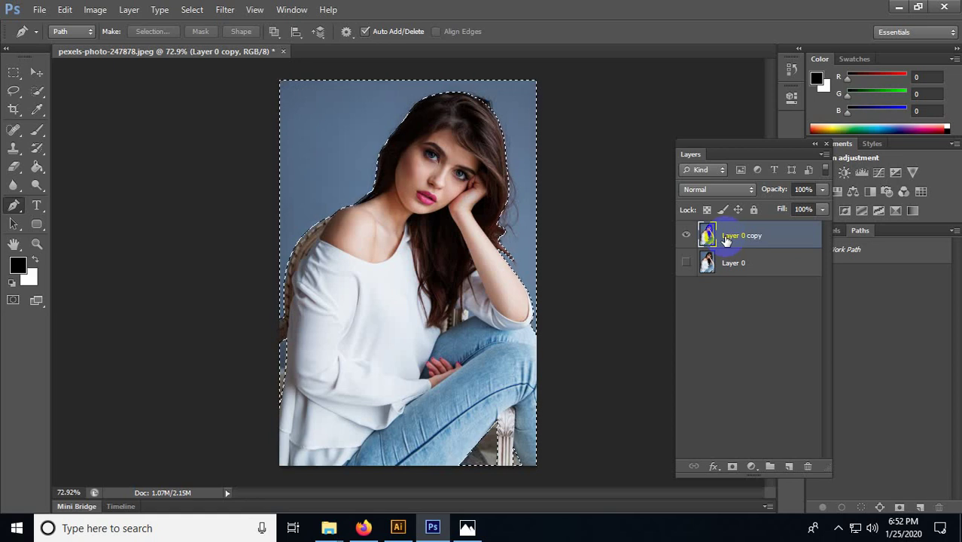
{"action": "key", "text": "Delete"}
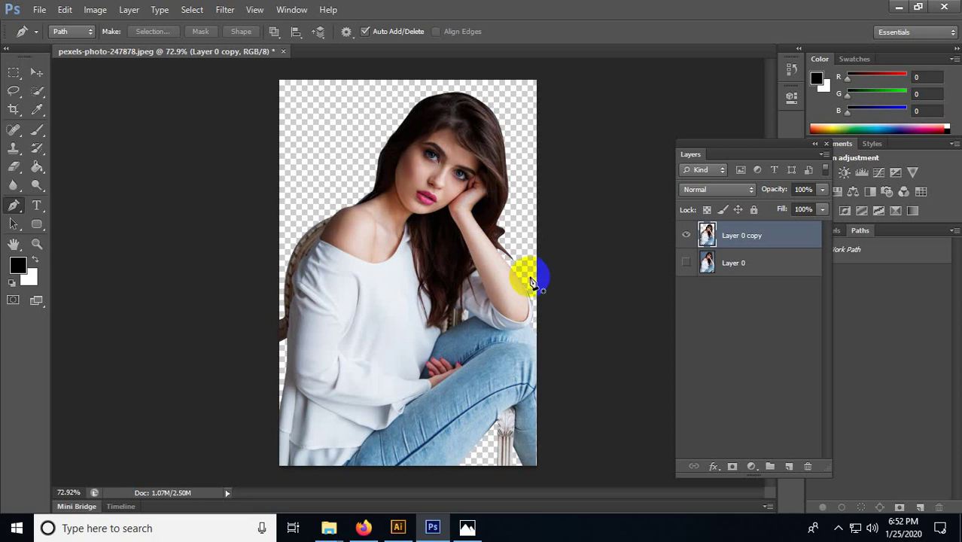
{"action": "left_click", "coordinate": [527, 210]}
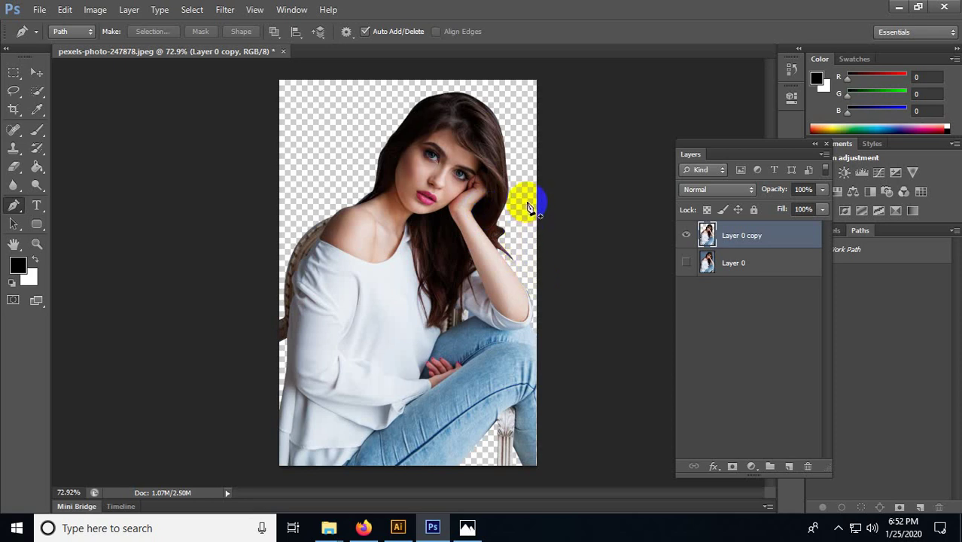
{"action": "scroll", "coordinate": [449, 214], "scroll_direction": "down", "scroll_amount": 3}
{"action": "scroll", "coordinate": [442, 213], "scroll_direction": "up", "scroll_amount": 5}
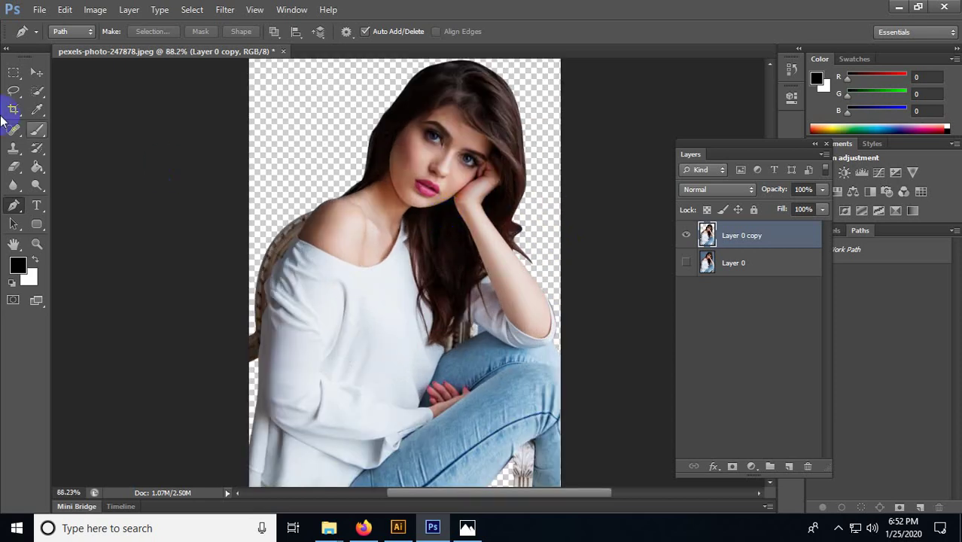
Step: Compare the cutout with the original photo by showing and hiding Layer 0
{"action": "left_click", "coordinate": [36, 72]}
{"action": "scroll", "coordinate": [437, 270], "scroll_direction": "down", "scroll_amount": 2}
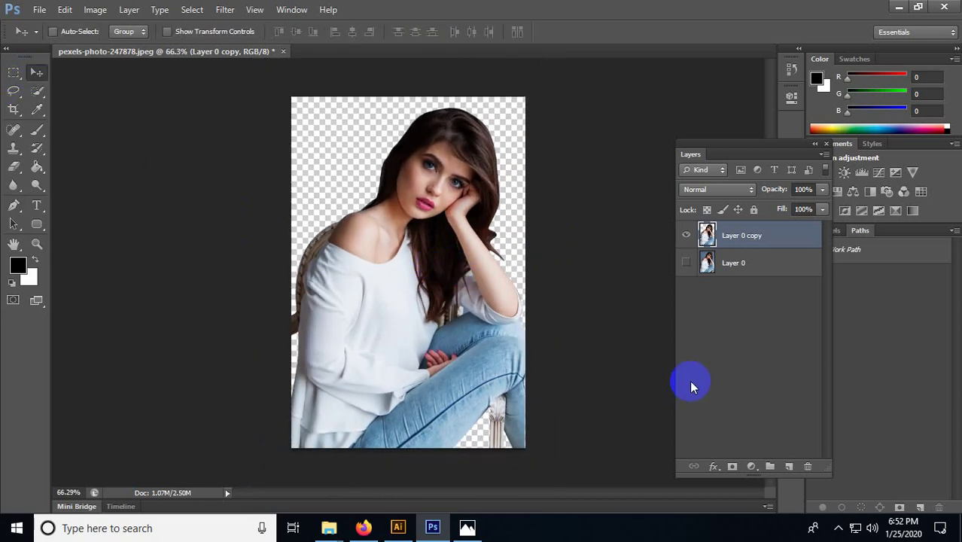
{"action": "left_click", "coordinate": [720, 239]}
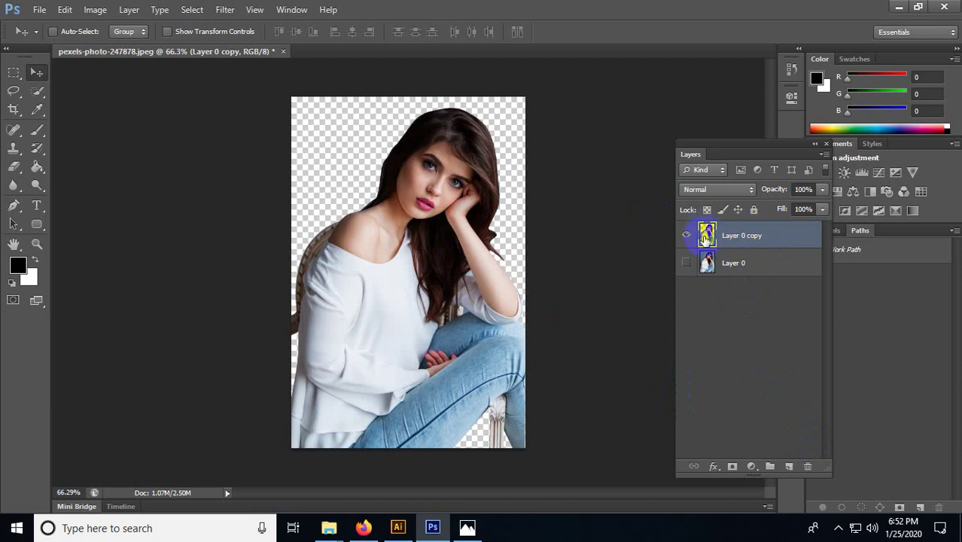
{"action": "left_click", "coordinate": [684, 263]}
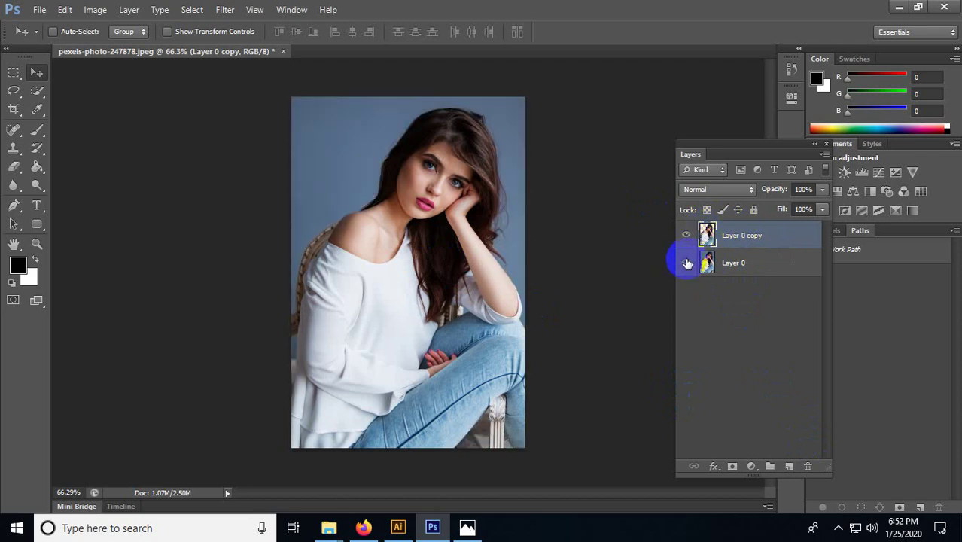
{"action": "left_click", "coordinate": [686, 262]}
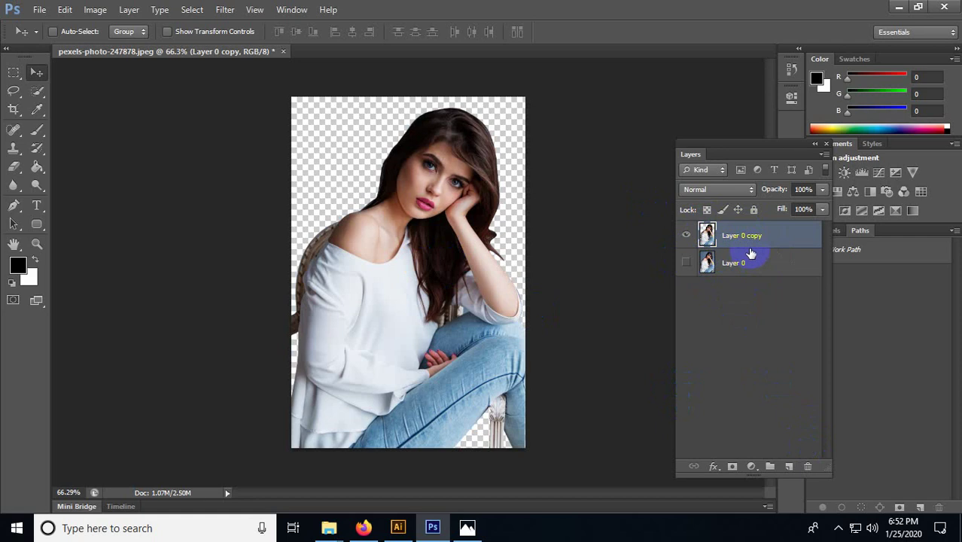
Step: Create a new empty layer and move it between Layer 0 copy and Layer 0
{"action": "left_click", "coordinate": [788, 467]}
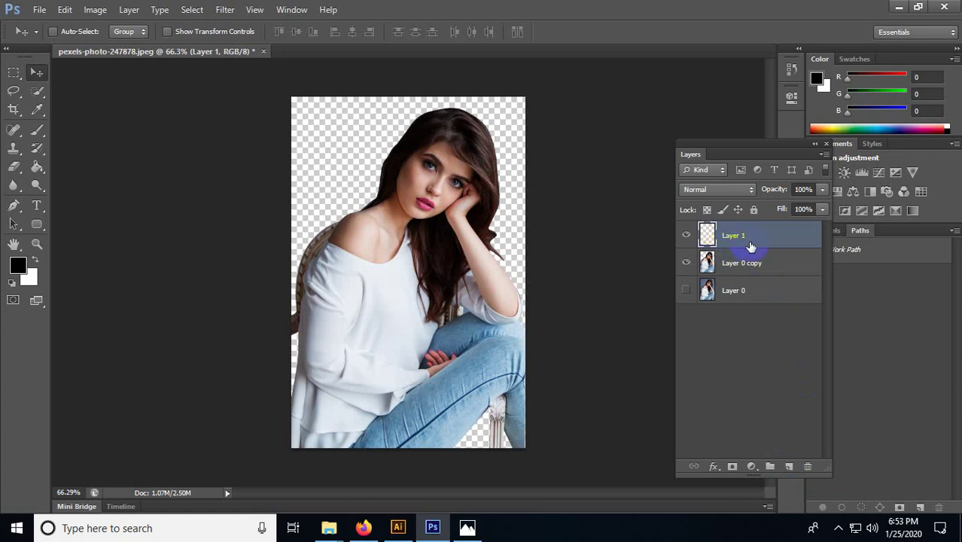
{"action": "left_click", "coordinate": [715, 238]}
{"action": "left_click_drag", "start_coordinate": [720, 235], "coordinate": [747, 274]}
{"action": "left_click", "coordinate": [720, 261]}
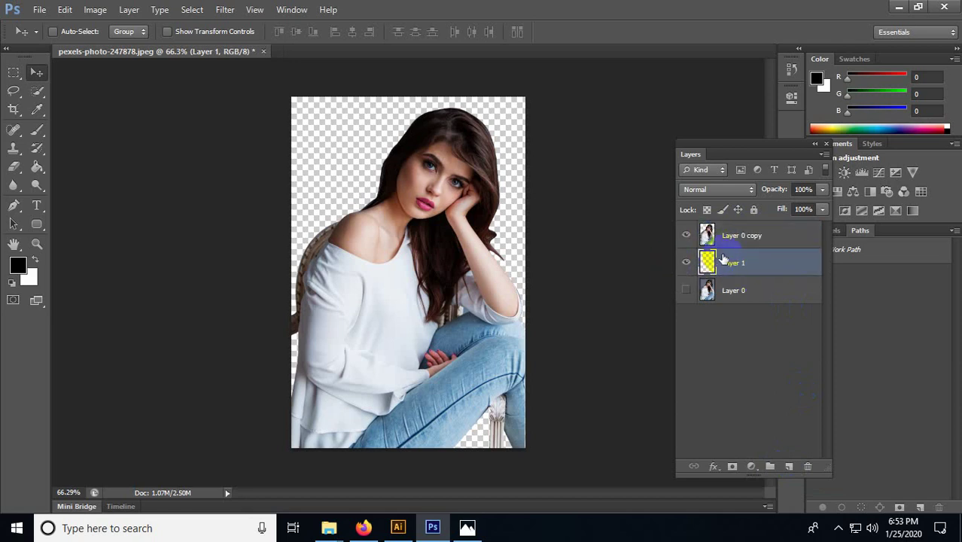
{"action": "left_click", "coordinate": [33, 278]}
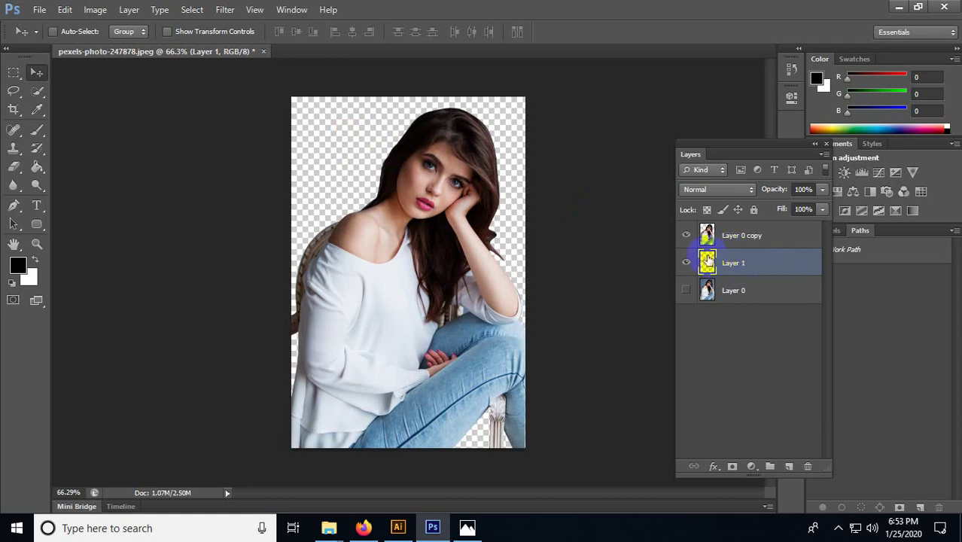
{"action": "left_click_drag", "start_coordinate": [706, 246], "coordinate": [433, 235]}
{"action": "left_click_drag", "start_coordinate": [370, 259], "coordinate": [418, 236]}
{"action": "left_click", "coordinate": [729, 234]}
{"action": "key", "text": "ctrl+z"}
{"action": "left_click", "coordinate": [685, 261]}
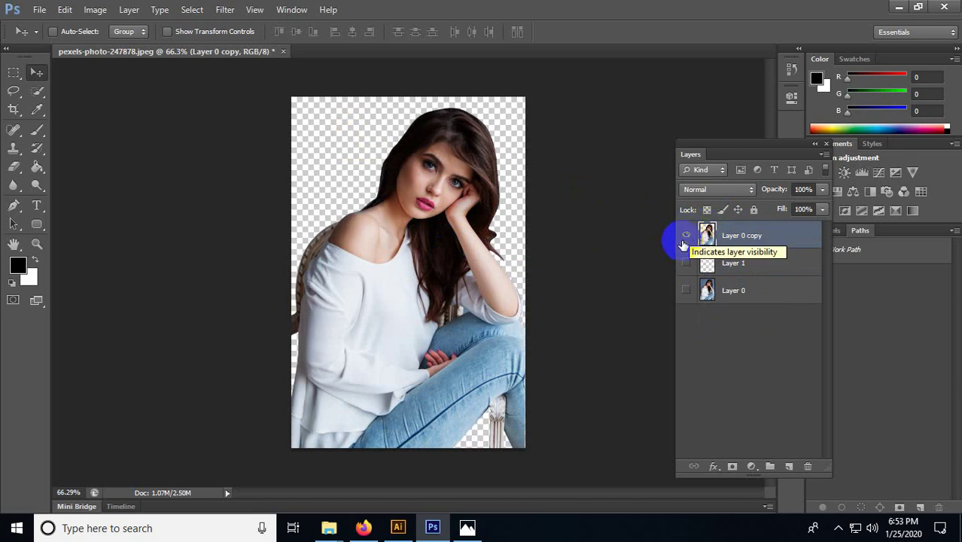
{"action": "left_click", "coordinate": [686, 263]}
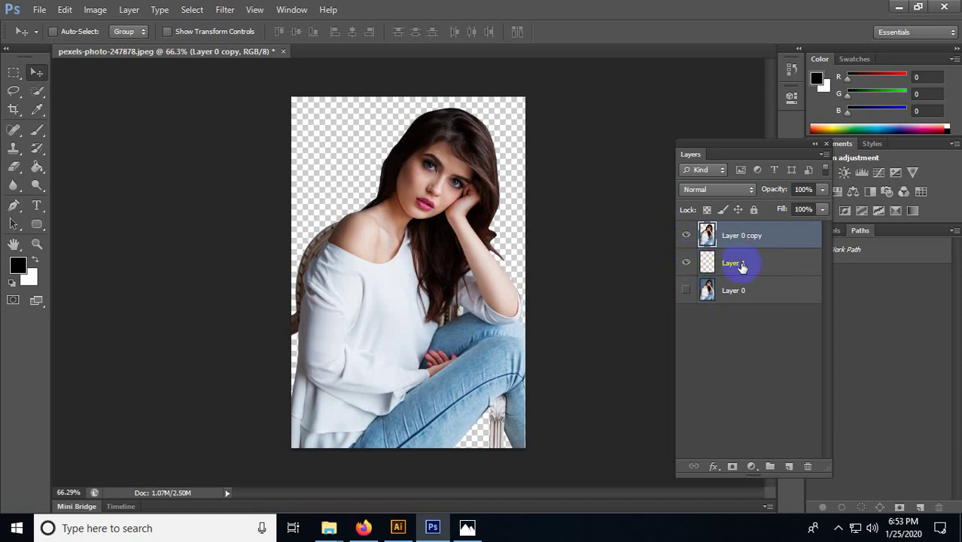
Step: Fill Layer 1 behind the cutout with black using the Paint Bucket, and refill it with white
{"action": "left_click", "coordinate": [747, 262]}
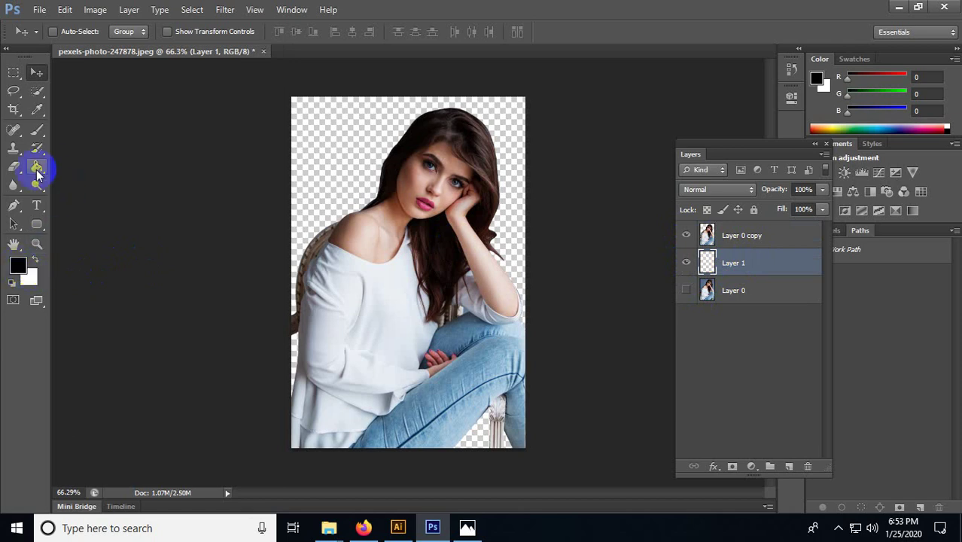
{"action": "left_click", "coordinate": [36, 172]}
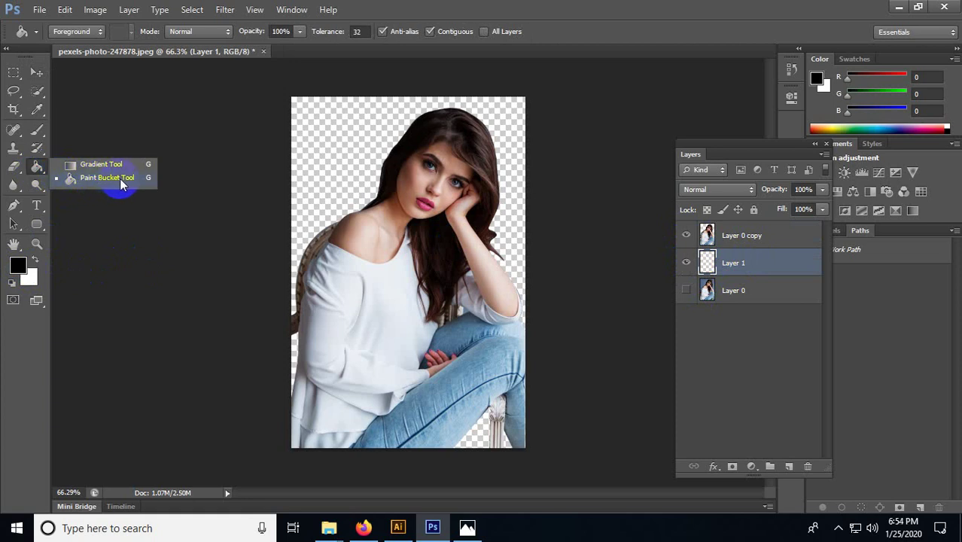
{"action": "left_click_drag", "start_coordinate": [120, 178], "coordinate": [117, 179]}
{"action": "left_click", "coordinate": [15, 266]}
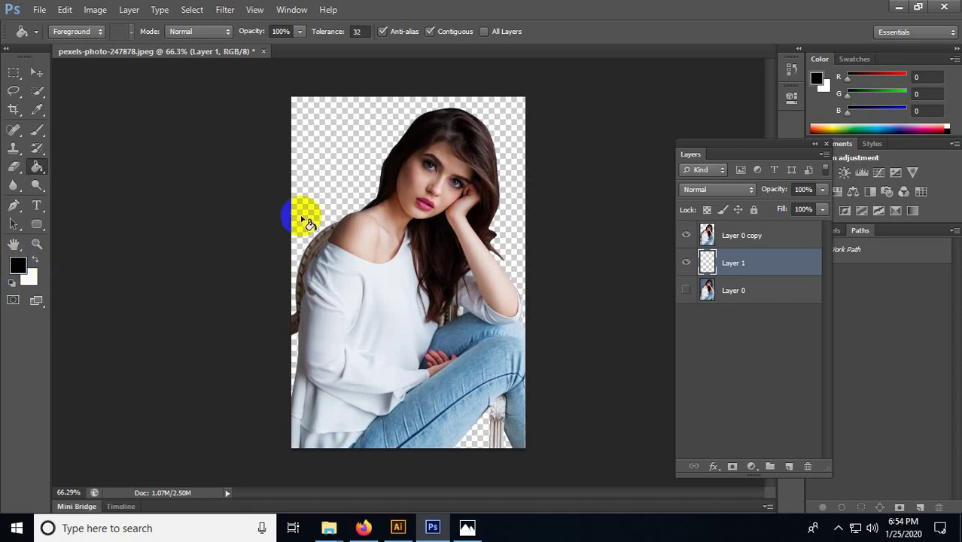
{"action": "left_click", "coordinate": [331, 166]}
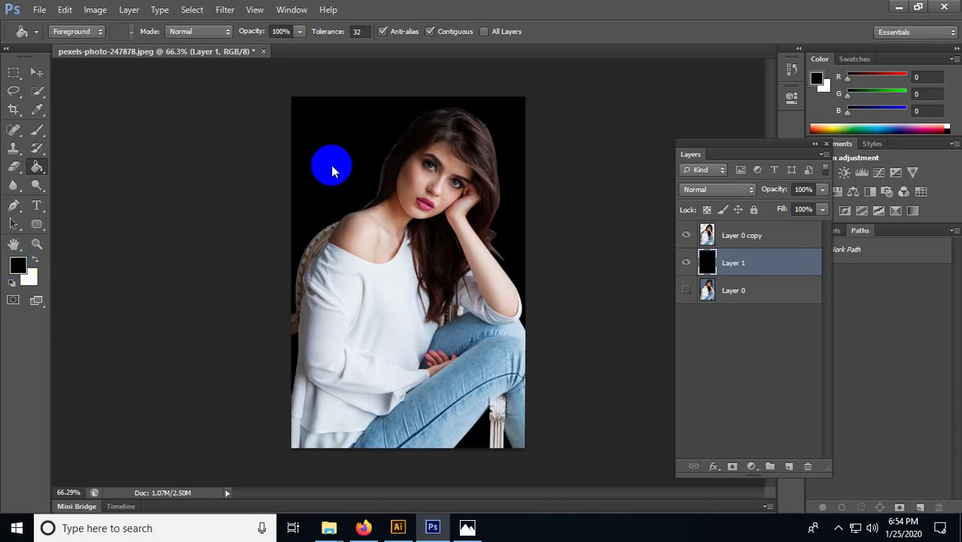
{"action": "left_click", "coordinate": [35, 260]}
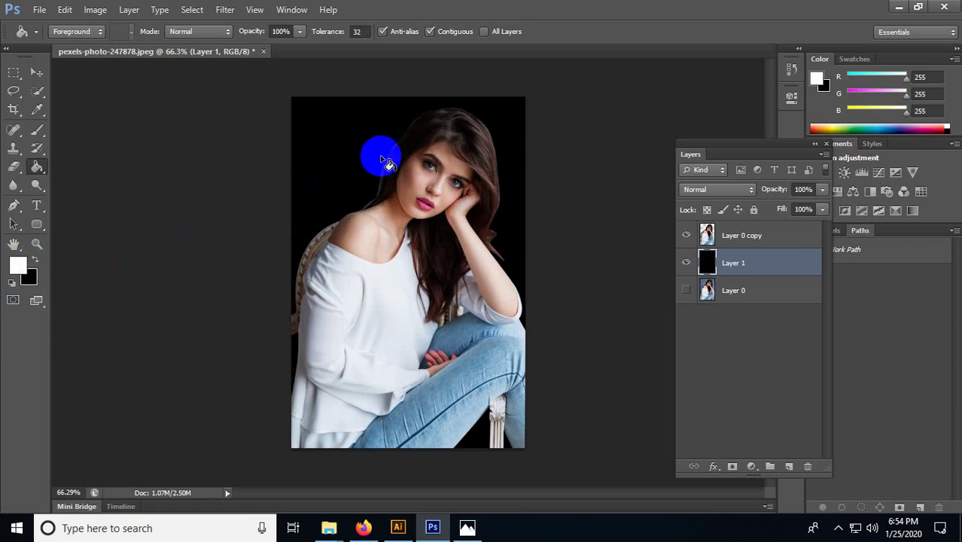
{"action": "left_click", "coordinate": [340, 155]}
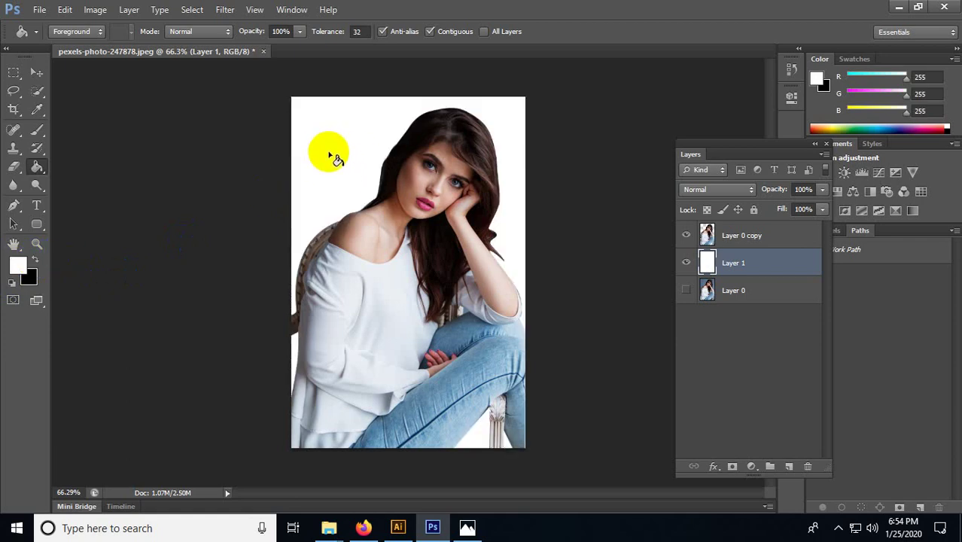
Step: Set the foreground color to cyan 00e4ff and fill Layer 1 with it
{"action": "left_click", "coordinate": [17, 263]}
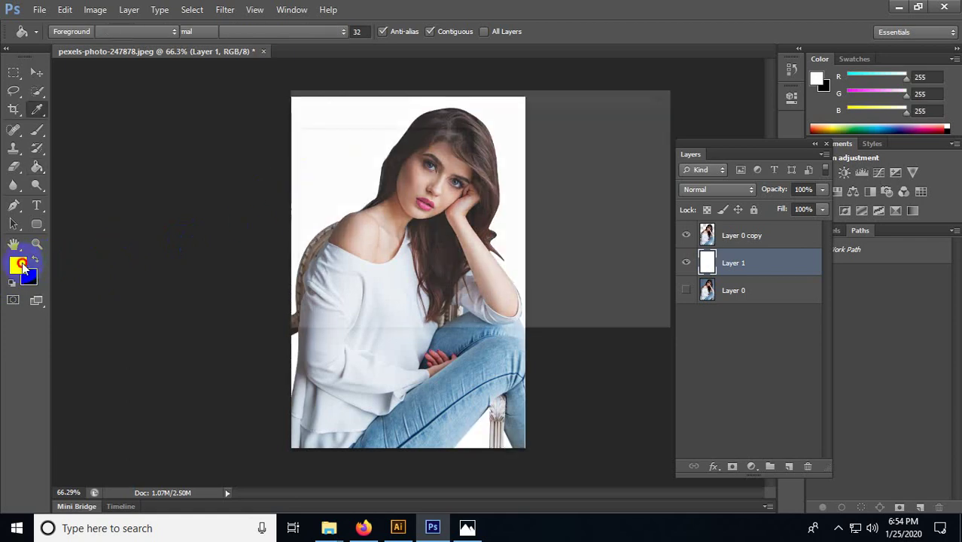
{"action": "left_click_drag", "start_coordinate": [488, 206], "coordinate": [488, 213]}
{"action": "left_click_drag", "start_coordinate": [459, 144], "coordinate": [471, 127]}
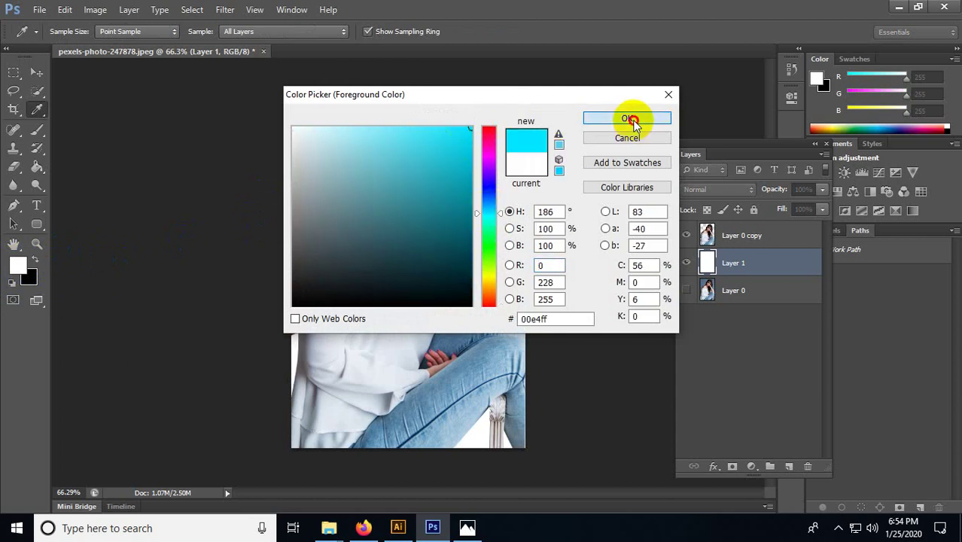
{"action": "left_click", "coordinate": [631, 118]}
{"action": "key", "text": "g"}
{"action": "left_click", "coordinate": [339, 158]}
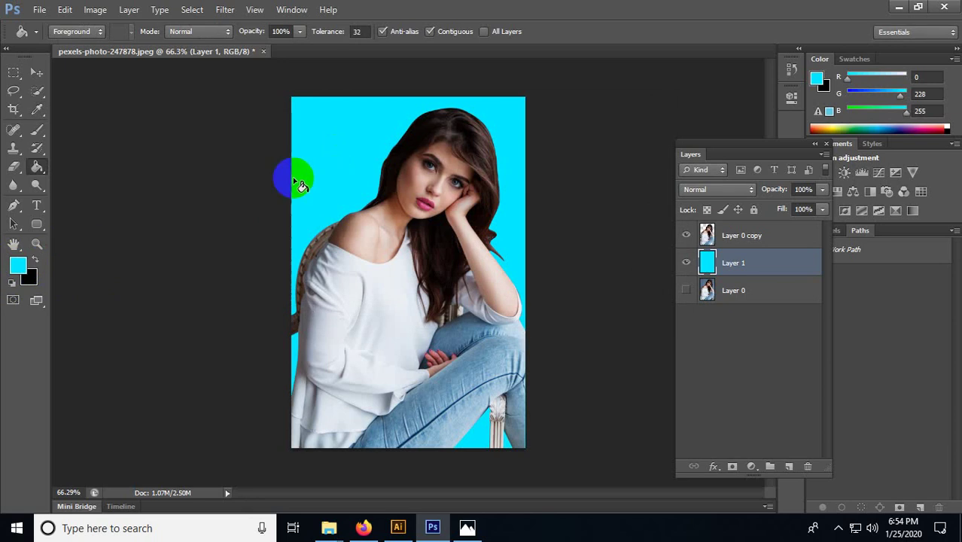
Step: Set the background color to pure red ff0000
{"action": "left_click", "coordinate": [30, 277]}
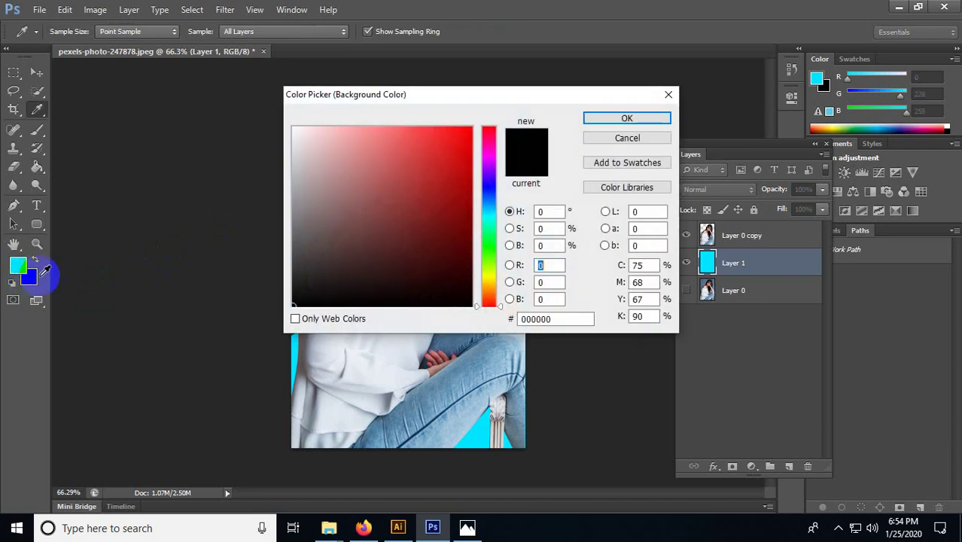
{"action": "left_click_drag", "start_coordinate": [463, 135], "coordinate": [476, 112]}
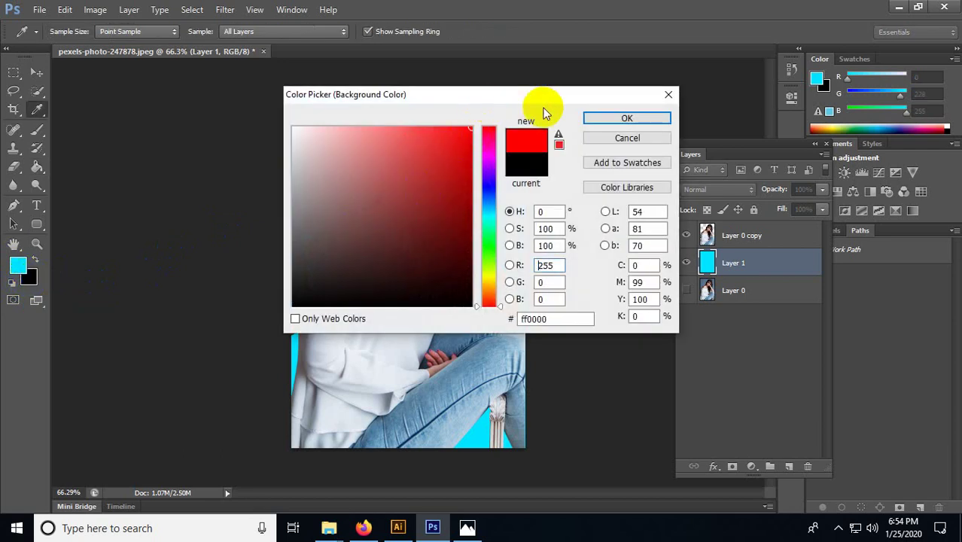
{"action": "mouse_move", "coordinate": [440, 162]}
{"action": "left_mouse_down"}
{"action": "mouse_move", "coordinate": [420, 204]}
{"action": "mouse_move", "coordinate": [413, 163]}
{"action": "mouse_move", "coordinate": [476, 125]}
{"action": "left_mouse_up"}
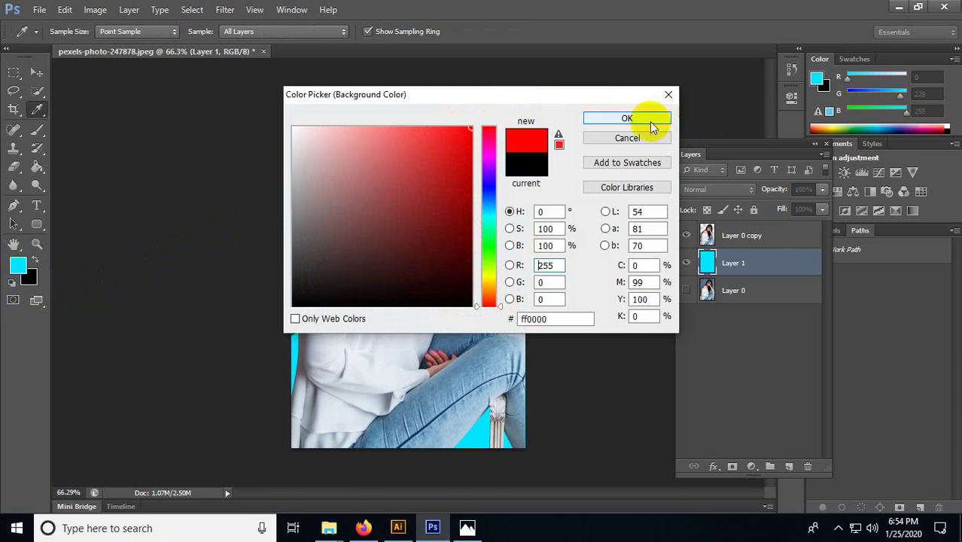
{"action": "left_click", "coordinate": [627, 117]}
{"action": "key", "text": "g"}
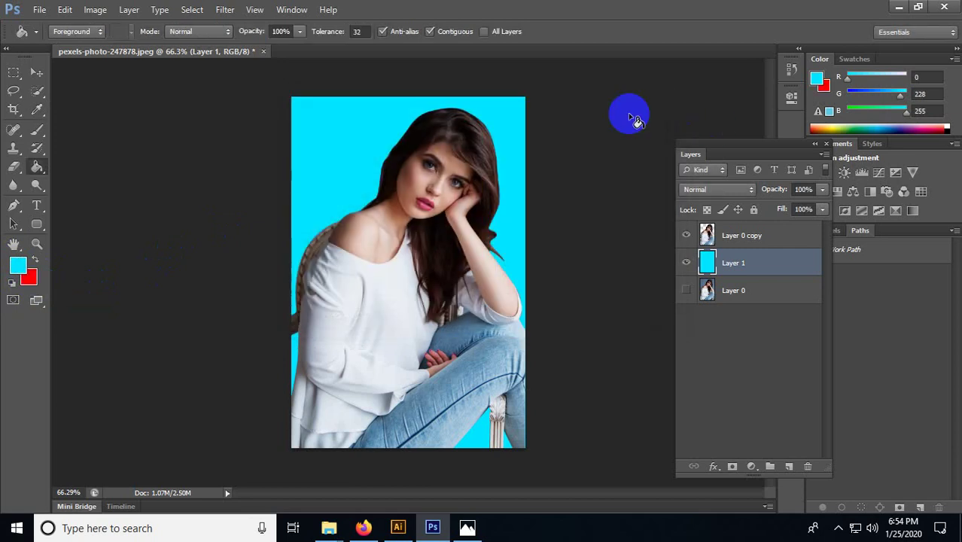
Step: Hide Layer 1 and switch Layer 0 copy off and on to inspect the transparent cutout
{"action": "left_click", "coordinate": [37, 73]}
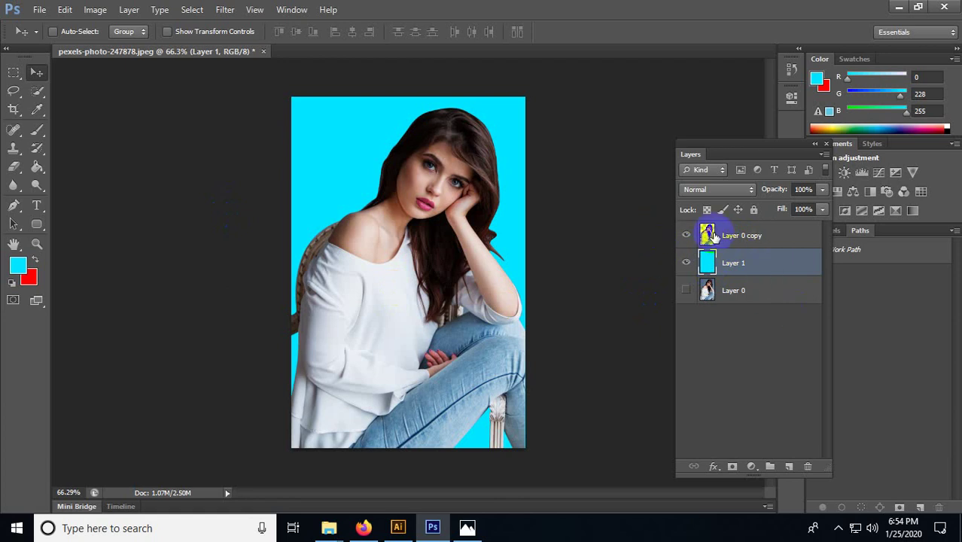
{"action": "left_click", "coordinate": [685, 262]}
{"action": "left_click", "coordinate": [685, 236]}
{"action": "left_click", "coordinate": [685, 236]}
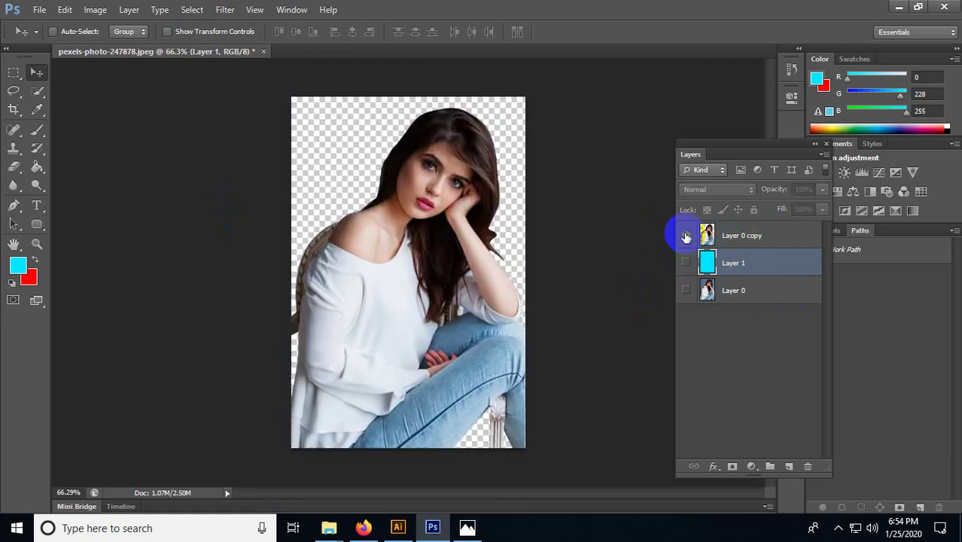
Step: Make Layer 1 visible again behind the cutout on Layer 0 copy
{"action": "left_click", "coordinate": [686, 262]}
{"action": "left_click", "coordinate": [685, 263]}
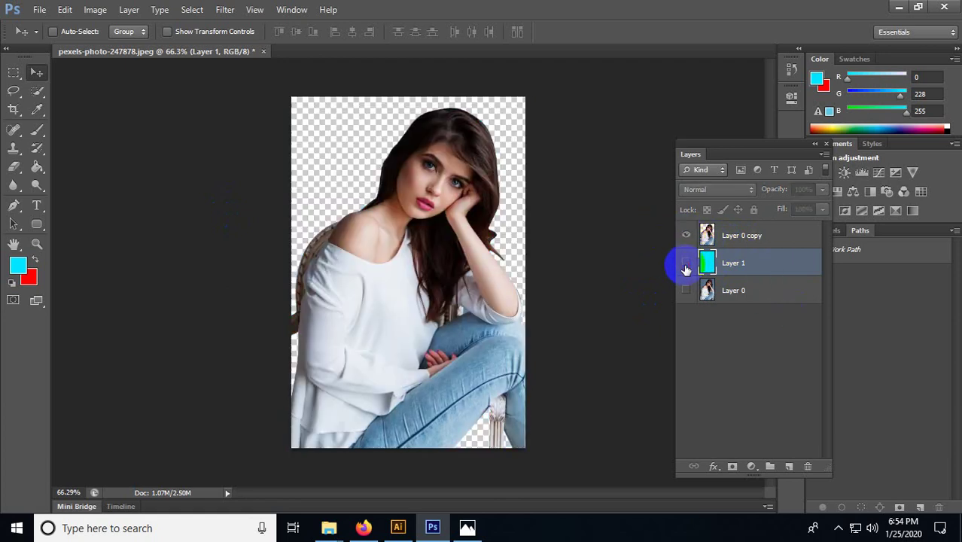
{"action": "left_click", "coordinate": [686, 265]}
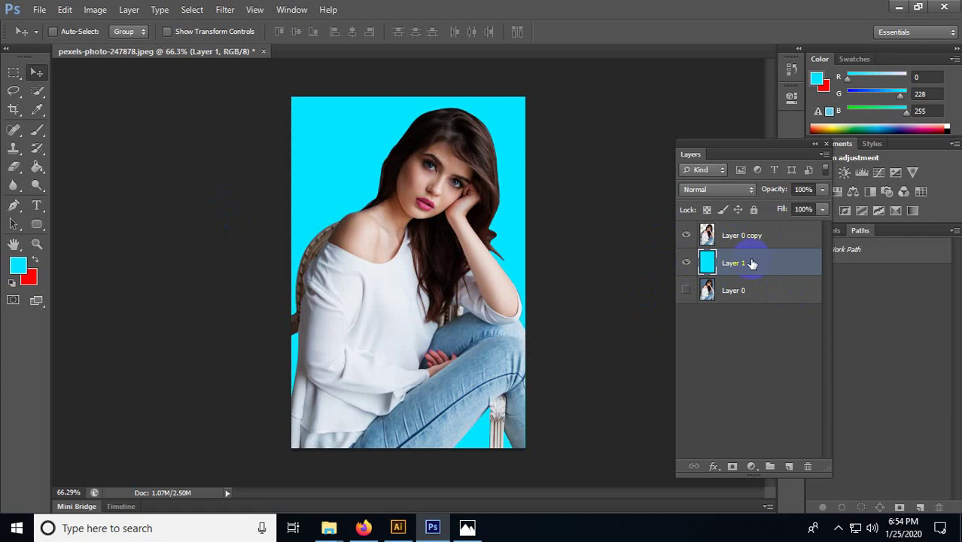
Step: Swap the foreground and background colors and fill Layer 1 with red using the Paint Bucket
{"action": "left_click", "coordinate": [19, 272]}
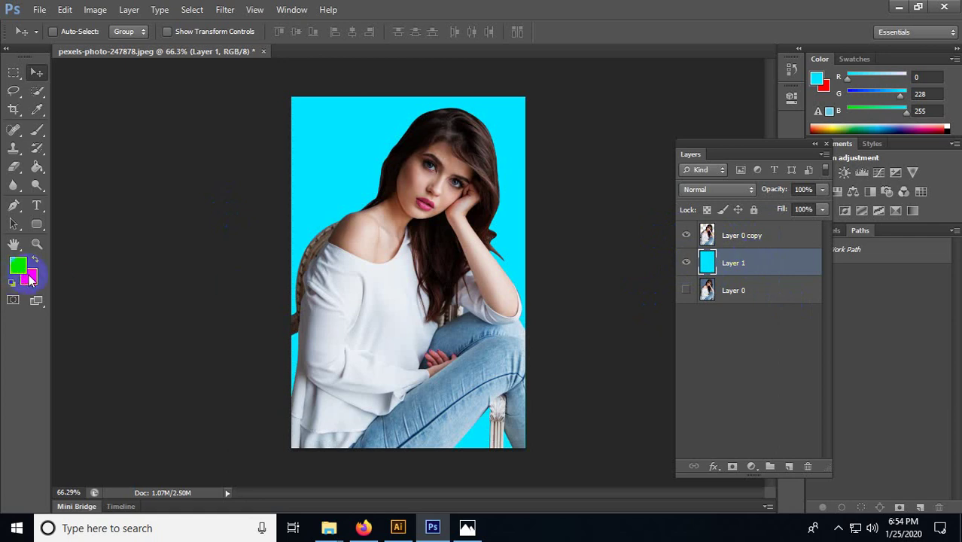
{"action": "left_click", "coordinate": [34, 259]}
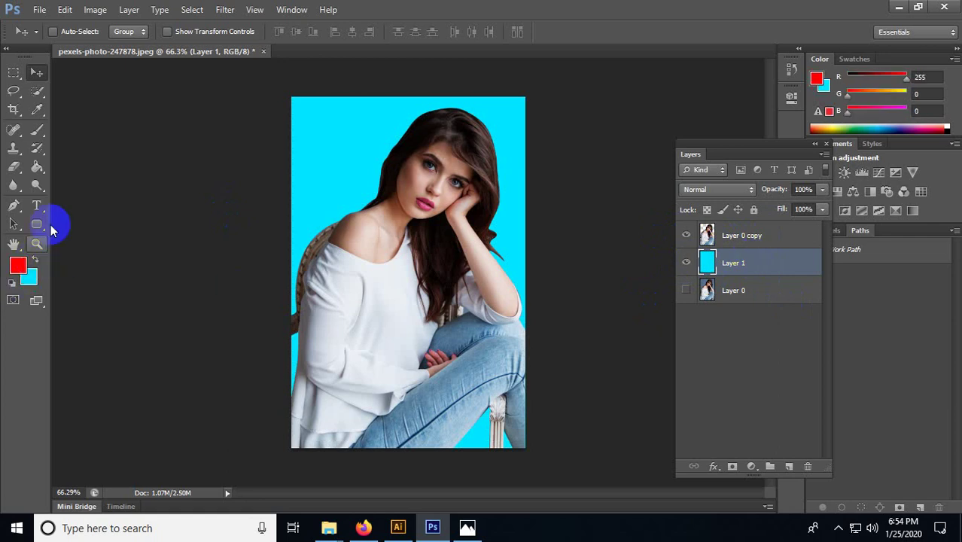
{"action": "left_click", "coordinate": [35, 167]}
{"action": "left_click", "coordinate": [337, 146]}
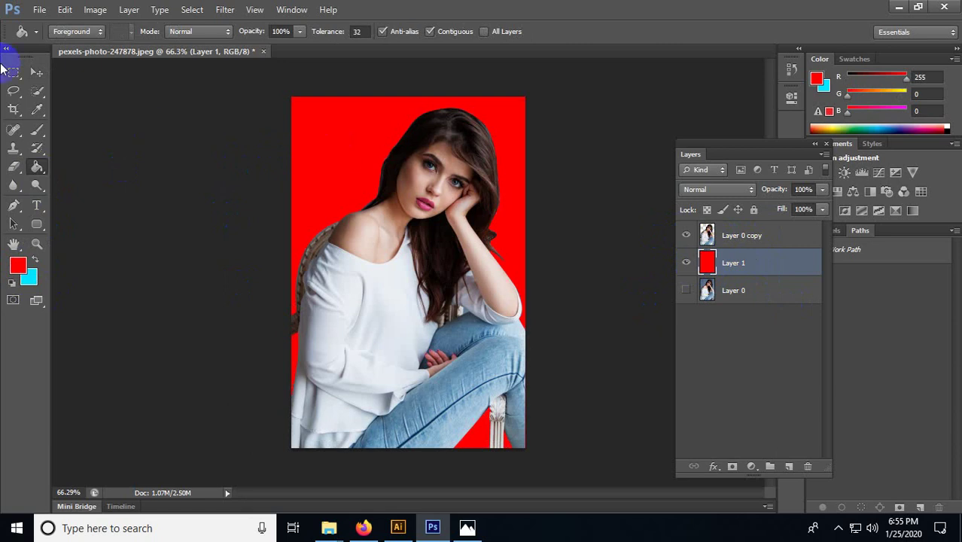
{"action": "left_click", "coordinate": [37, 71]}
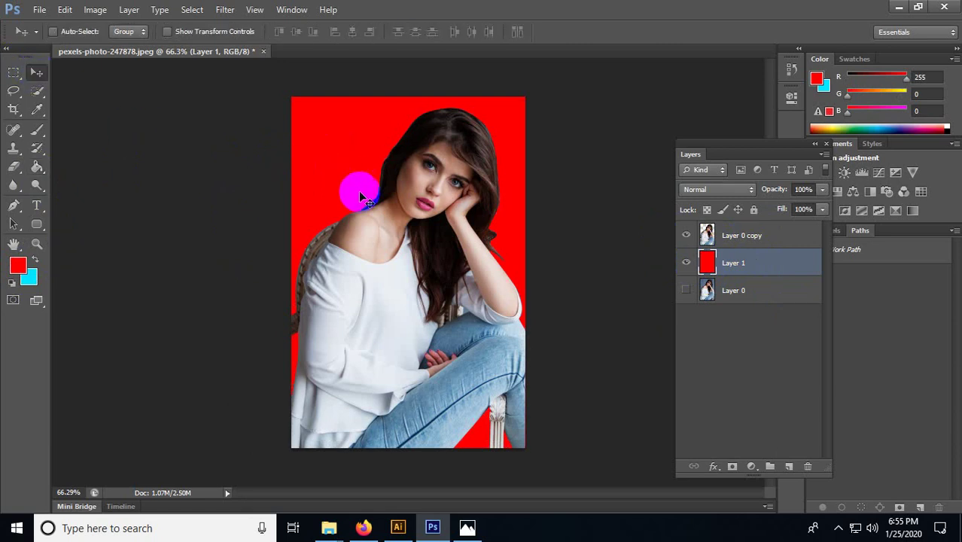
Step: Move the floating Layers panel clear of the docked Adjustments and Paths panels and deselect all layers
{"action": "scroll", "coordinate": [487, 208], "scroll_direction": "down", "scroll_amount": 1}
{"action": "scroll", "coordinate": [466, 211], "scroll_direction": "up", "scroll_amount": 3}
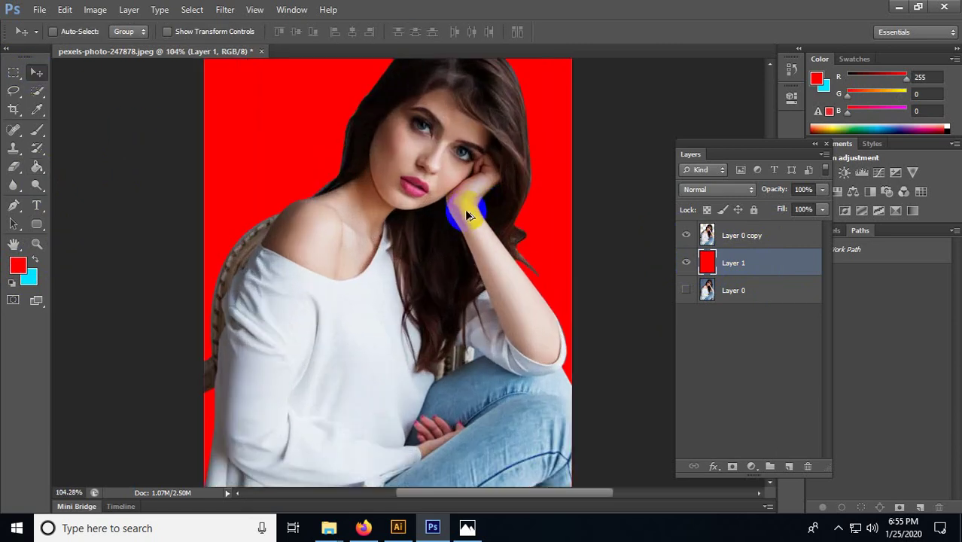
{"action": "scroll", "coordinate": [464, 209], "scroll_direction": "down", "scroll_amount": 2}
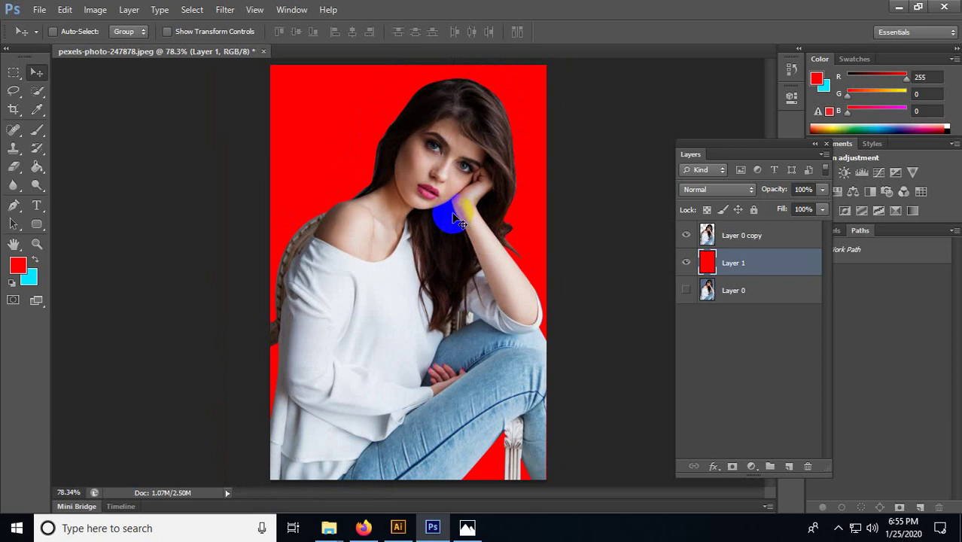
{"action": "left_click_drag", "start_coordinate": [751, 147], "coordinate": [687, 66]}
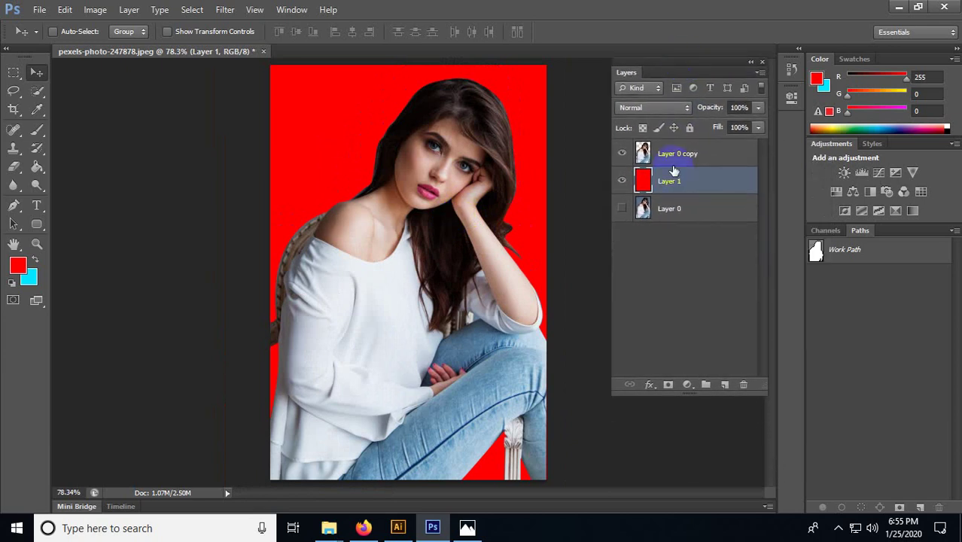
{"action": "left_click", "coordinate": [677, 291]}
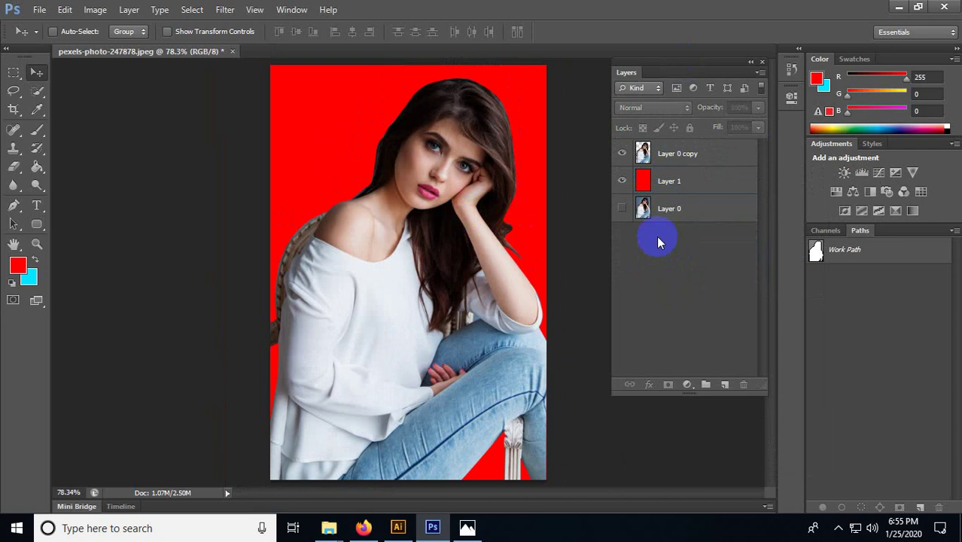
Step: Hide Layer 0 copy and Layer 1, and show the original photo on Layer 0
{"action": "left_click", "coordinate": [422, 246]}
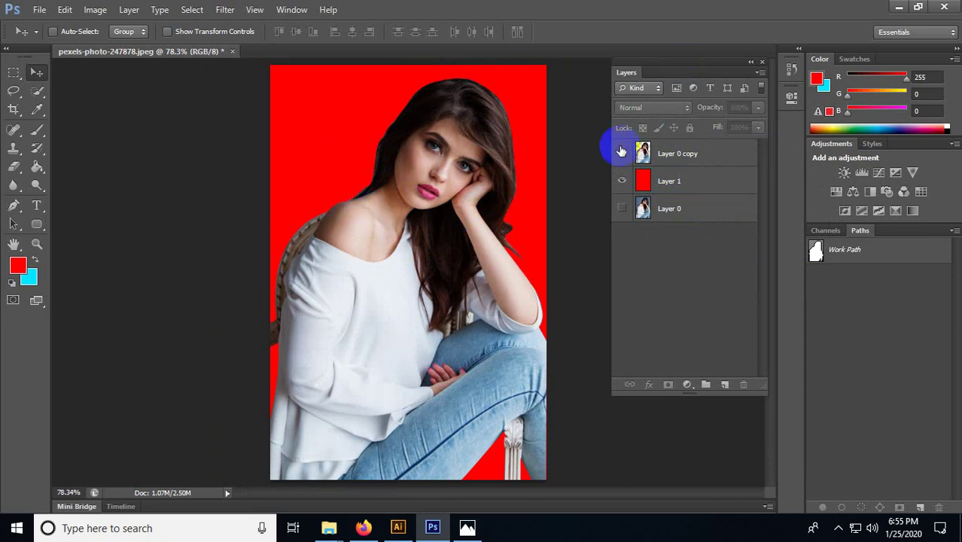
{"action": "left_click_drag", "start_coordinate": [621, 150], "coordinate": [622, 216]}
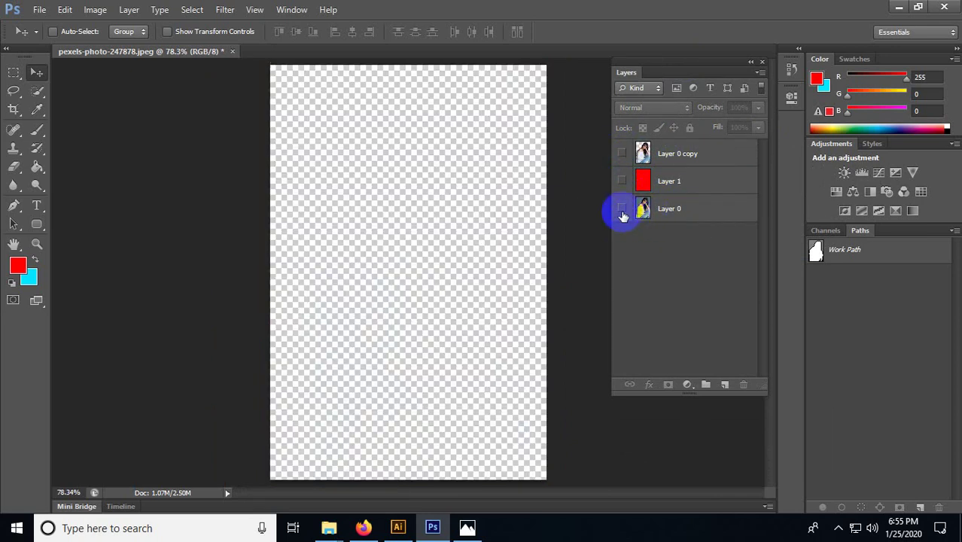
{"action": "left_click", "coordinate": [621, 210]}
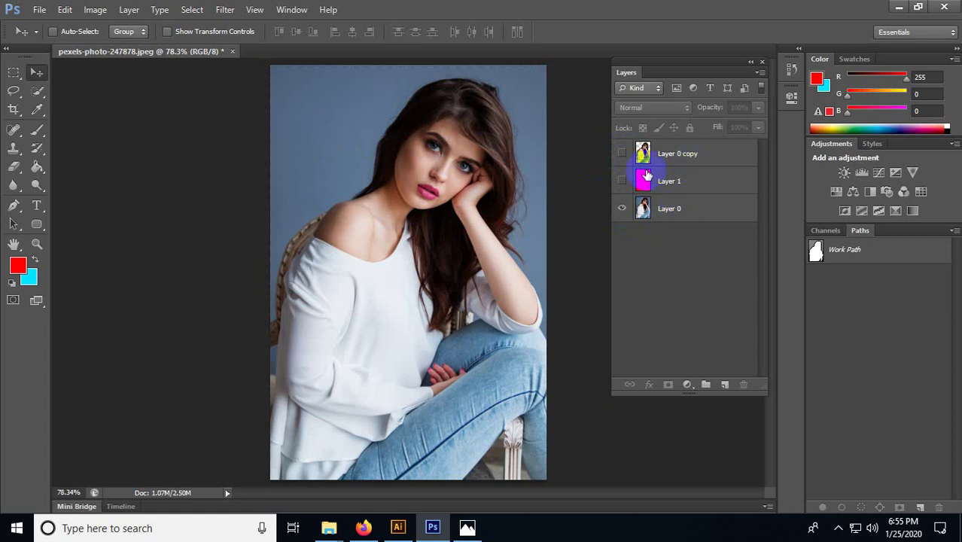
Step: Duplicate Layer 0 and hide the original so that only its new copy is shown
{"action": "left_click", "coordinate": [680, 210]}
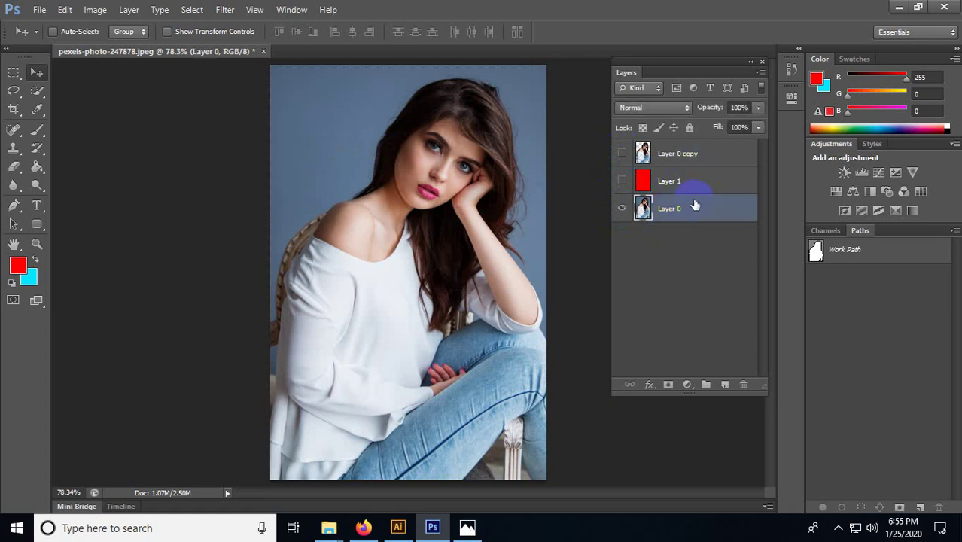
{"action": "left_click_drag", "start_coordinate": [693, 208], "coordinate": [724, 383]}
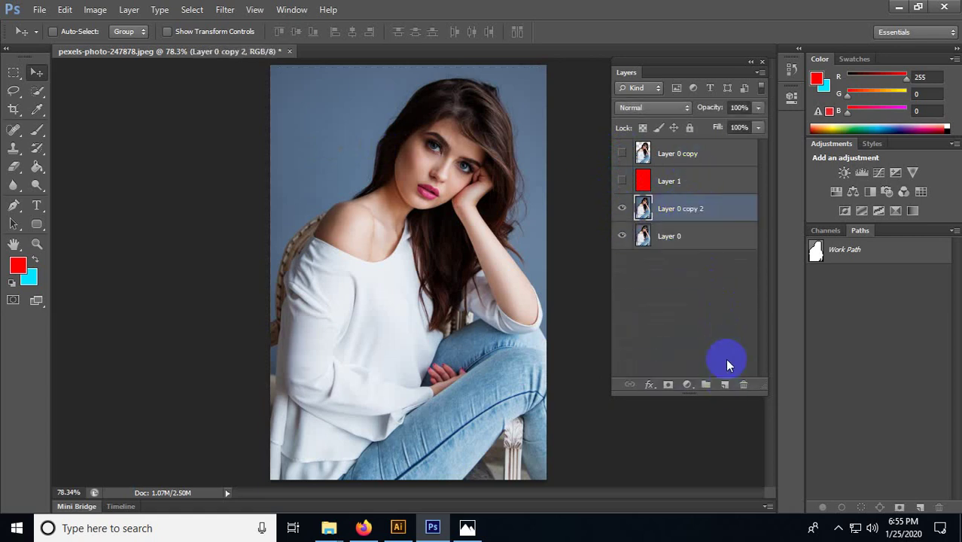
{"action": "left_click", "coordinate": [621, 236]}
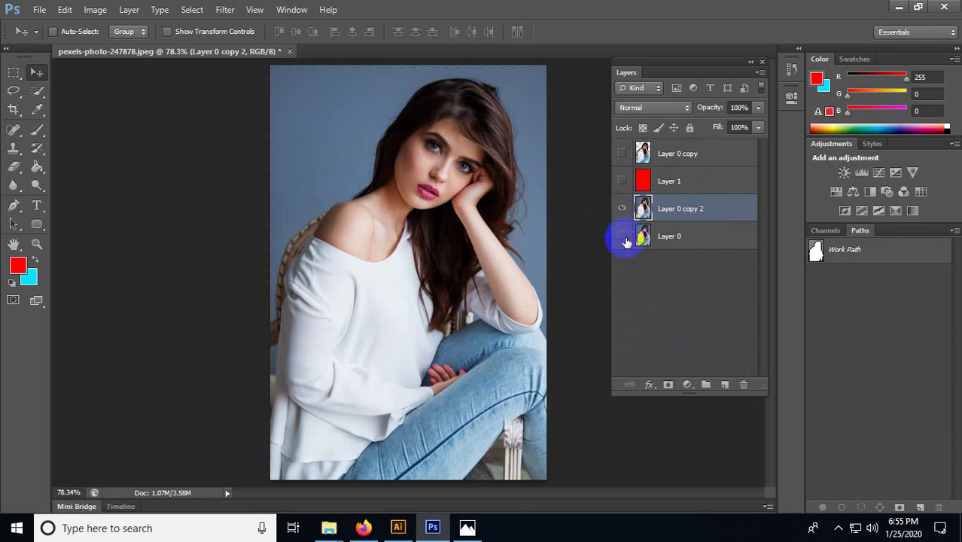
{"action": "left_click", "coordinate": [288, 130]}
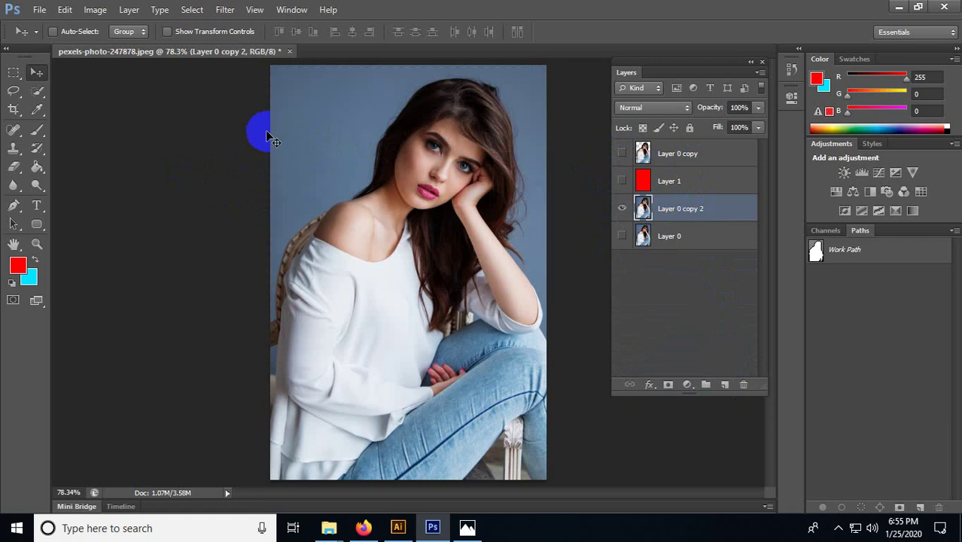
{"action": "left_click_drag", "start_coordinate": [14, 205], "coordinate": [87, 203]}
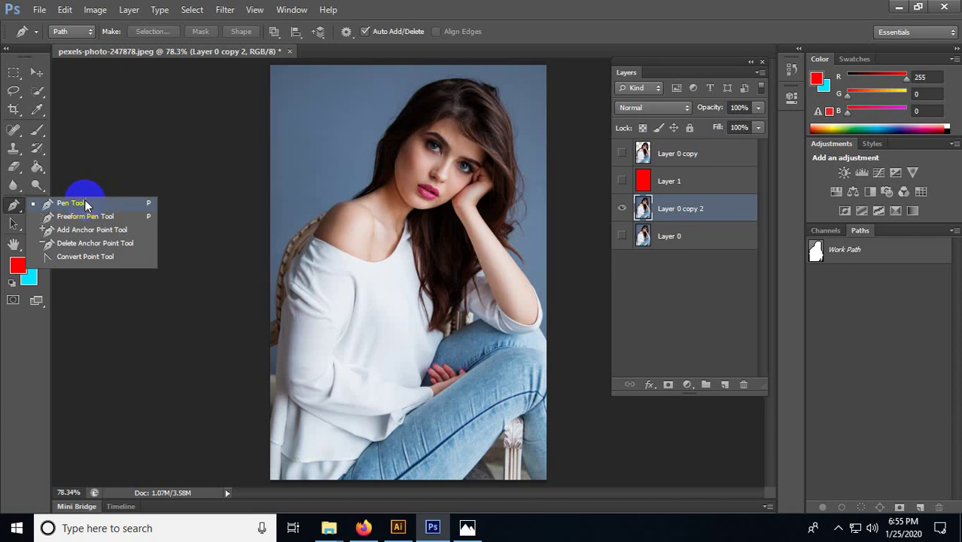
{"action": "left_click", "coordinate": [85, 201]}
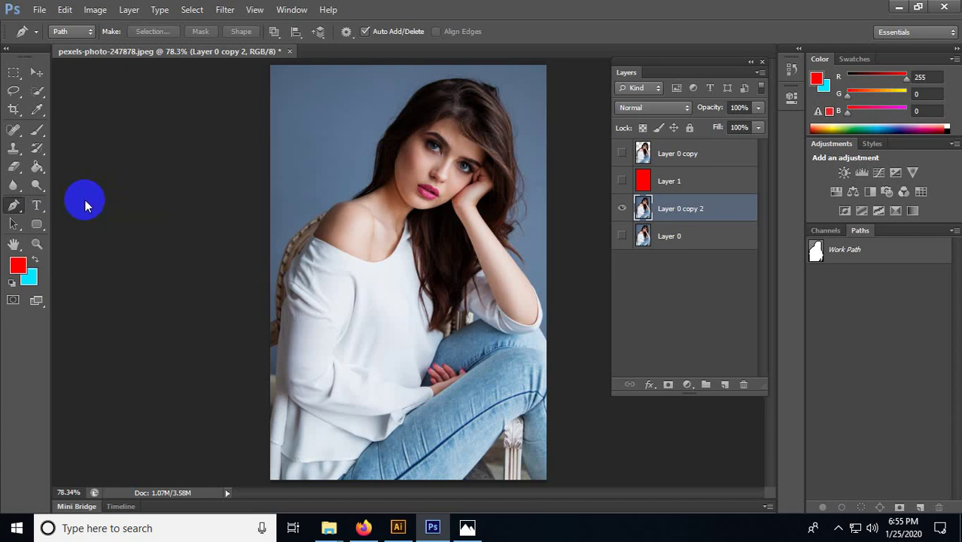
{"action": "left_click", "coordinate": [40, 95]}
{"action": "mouse_move", "coordinate": [40, 94]}
{"action": "left_mouse_down"}
{"action": "mouse_move", "coordinate": [76, 83]}
{"action": "mouse_move", "coordinate": [126, 92]}
{"action": "left_mouse_up"}
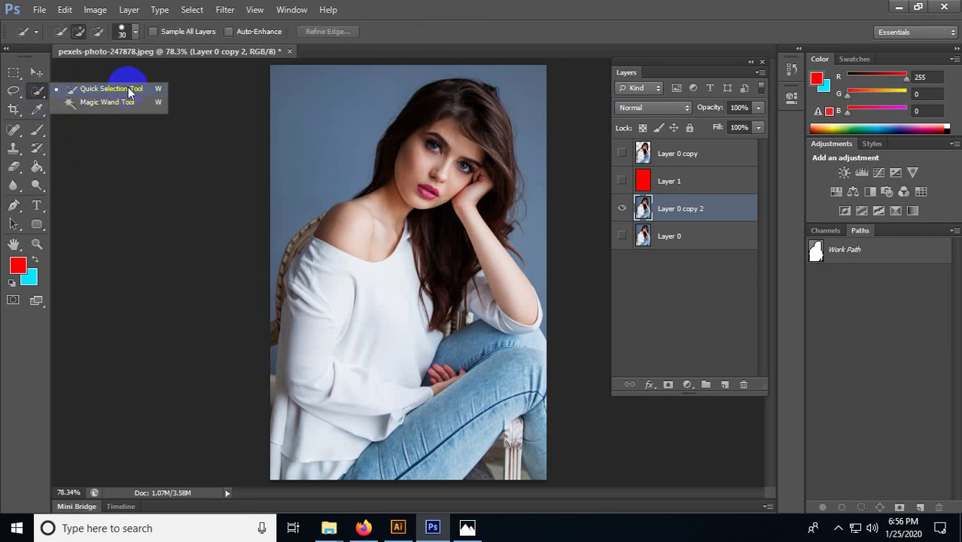
Step: Try tracing the chair back and shoulder edge with the Magnetic Lasso, then discard the trace and restore the deleted layer copy
{"action": "left_click", "coordinate": [15, 92]}
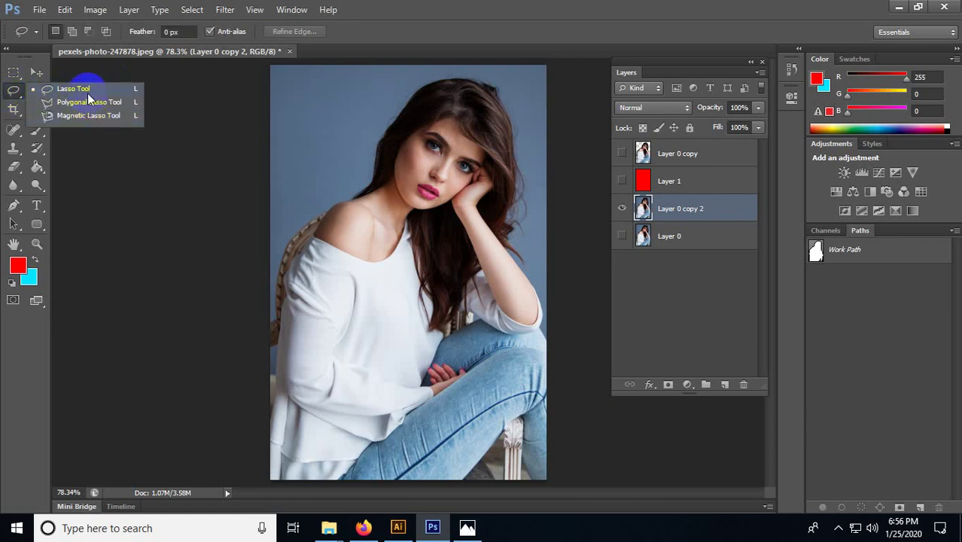
{"action": "left_click_drag", "start_coordinate": [89, 98], "coordinate": [91, 125]}
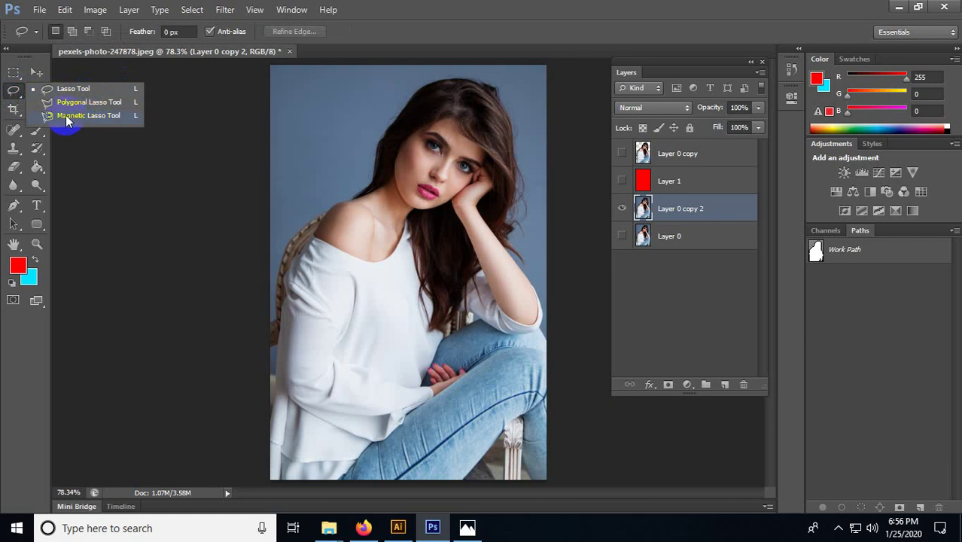
{"action": "left_click", "coordinate": [66, 118]}
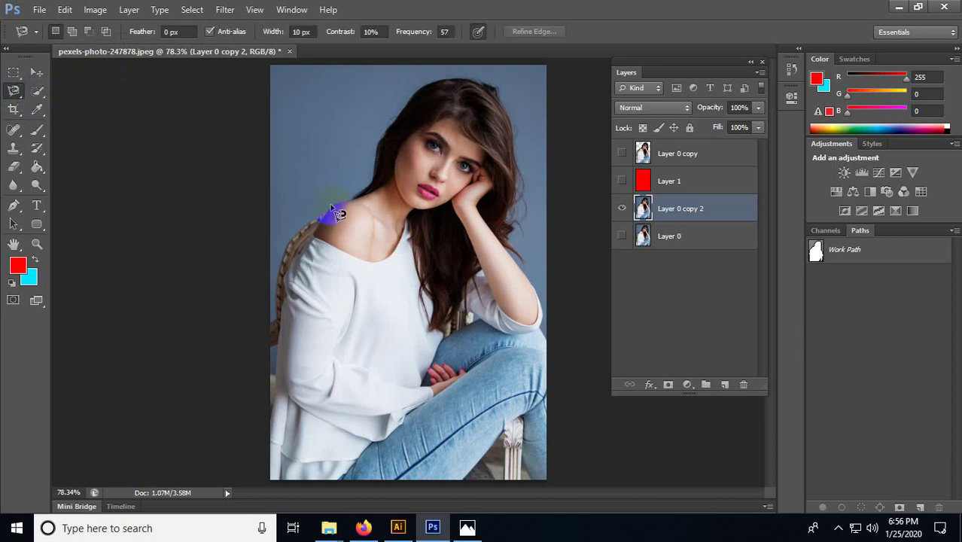
{"action": "scroll", "coordinate": [249, 309], "scroll_direction": "up", "scroll_amount": 6}
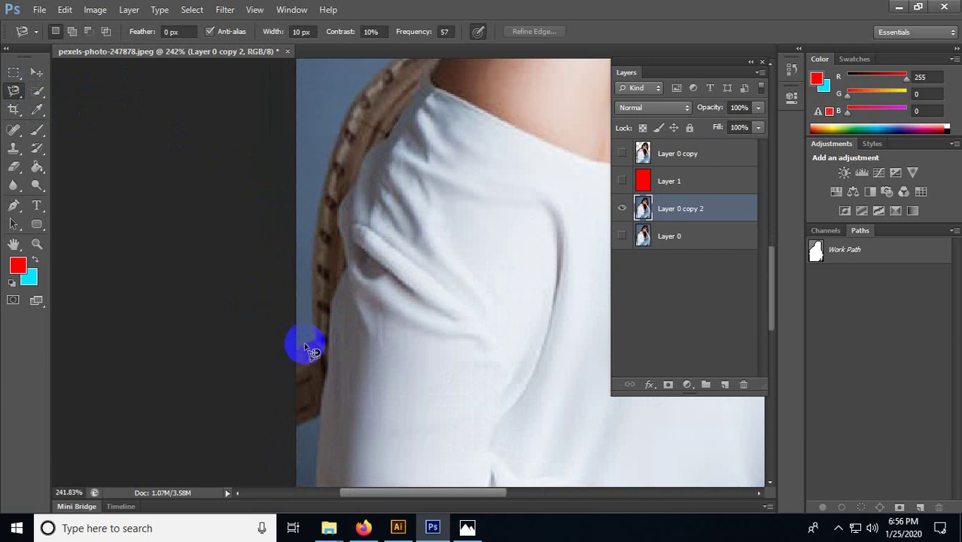
{"action": "mouse_move", "coordinate": [309, 350]}
{"action": "left_mouse_down"}
{"action": "mouse_move", "coordinate": [317, 244]}
{"action": "mouse_move", "coordinate": [332, 165]}
{"action": "mouse_move", "coordinate": [371, 79]}
{"action": "mouse_move", "coordinate": [380, 75]}
{"action": "mouse_move", "coordinate": [364, 120]}
{"action": "mouse_move", "coordinate": [294, 250]}
{"action": "mouse_move", "coordinate": [319, 218]}
{"action": "mouse_move", "coordinate": [419, 154]}
{"action": "mouse_move", "coordinate": [497, 133]}
{"action": "left_mouse_up"}
{"action": "key", "text": "space"}
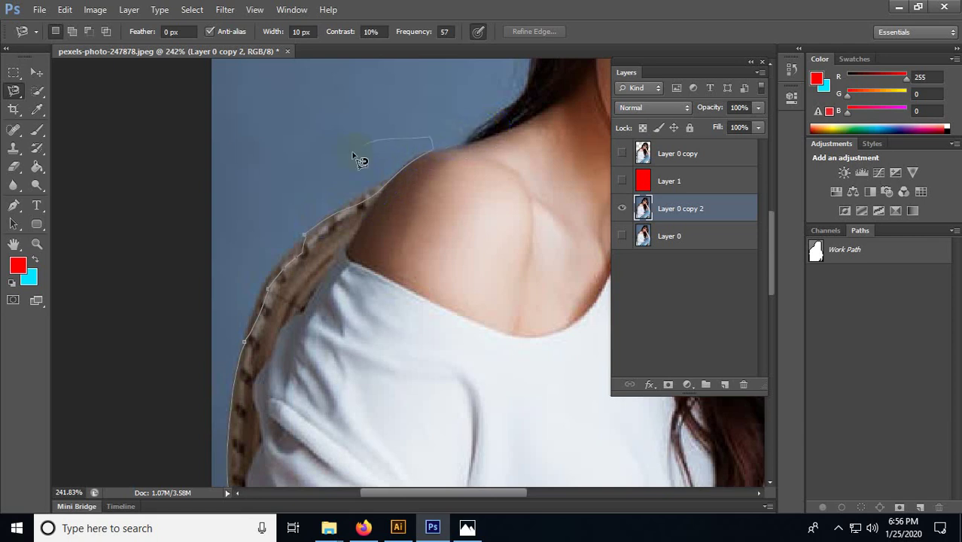
{"action": "key", "text": "Escape"}
{"action": "key", "text": "Delete"}
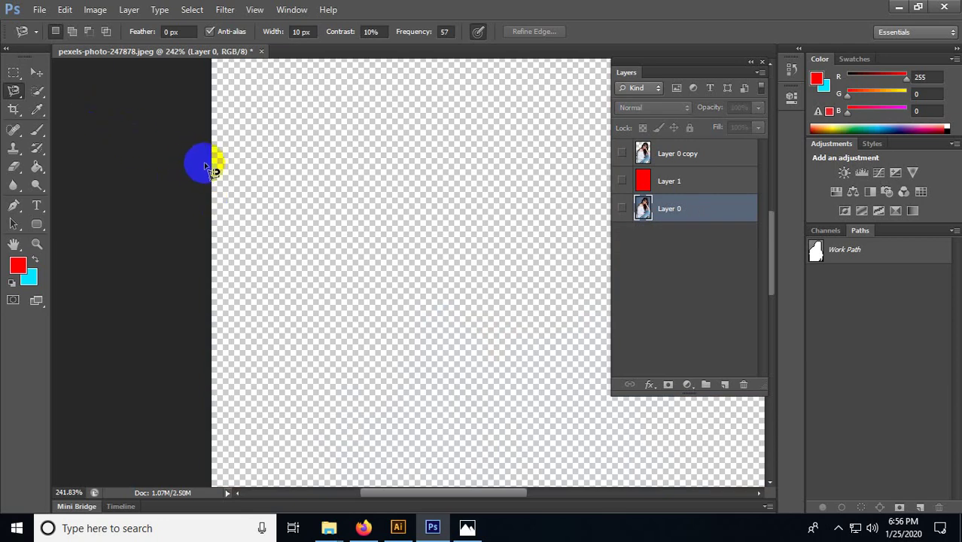
{"action": "key", "text": "ctrl+z"}
Step: Select the blue-grey background around the woman on Layer 0 copy 2 with the Quick Selection tool at brush size 30
{"action": "left_click", "coordinate": [38, 91]}
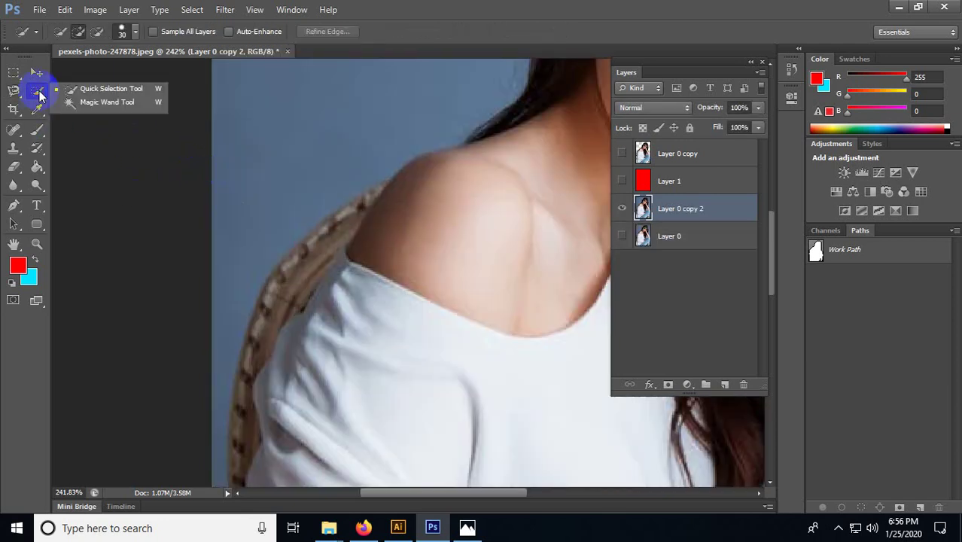
{"action": "left_click", "coordinate": [94, 89]}
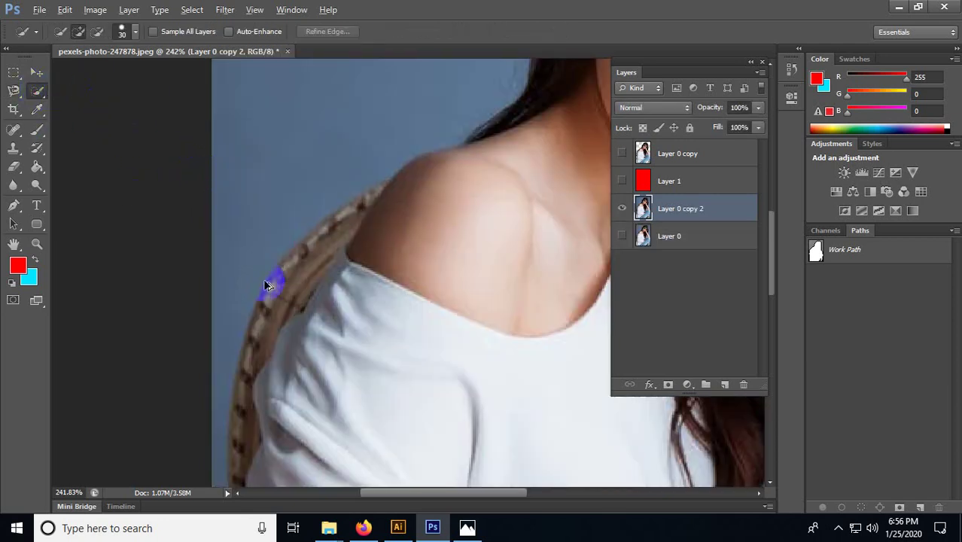
{"action": "scroll", "coordinate": [270, 280], "scroll_direction": "down", "scroll_amount": 8}
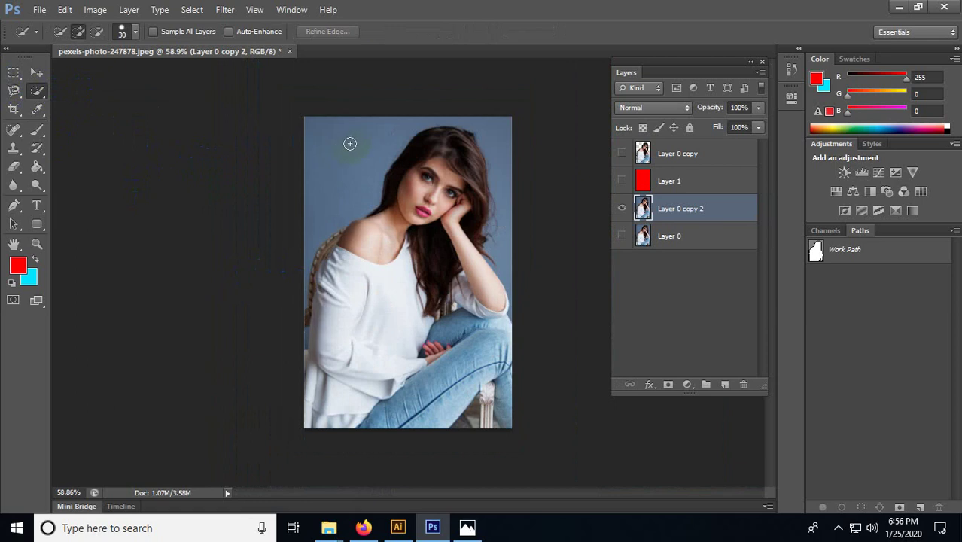
{"action": "mouse_move", "coordinate": [358, 134]}
{"action": "left_mouse_down"}
{"action": "mouse_move", "coordinate": [312, 198]}
{"action": "mouse_move", "coordinate": [445, 114]}
{"action": "mouse_move", "coordinate": [511, 136]}
{"action": "mouse_move", "coordinate": [506, 305]}
{"action": "left_mouse_up"}
Step: Adjust the quick selection of the background along the outer edge of the chair back
{"action": "scroll", "coordinate": [300, 279], "scroll_direction": "up", "scroll_amount": 6}
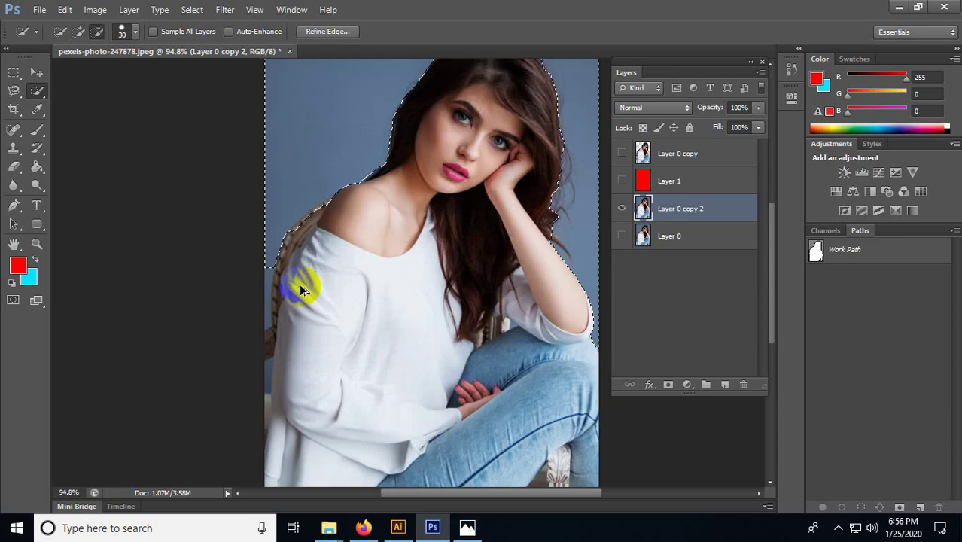
{"action": "scroll", "coordinate": [251, 283], "scroll_direction": "up", "scroll_amount": 2}
{"action": "left_click_drag", "start_coordinate": [244, 331], "coordinate": [245, 362]}
{"action": "scroll", "coordinate": [246, 305], "scroll_direction": "down", "scroll_amount": 6}
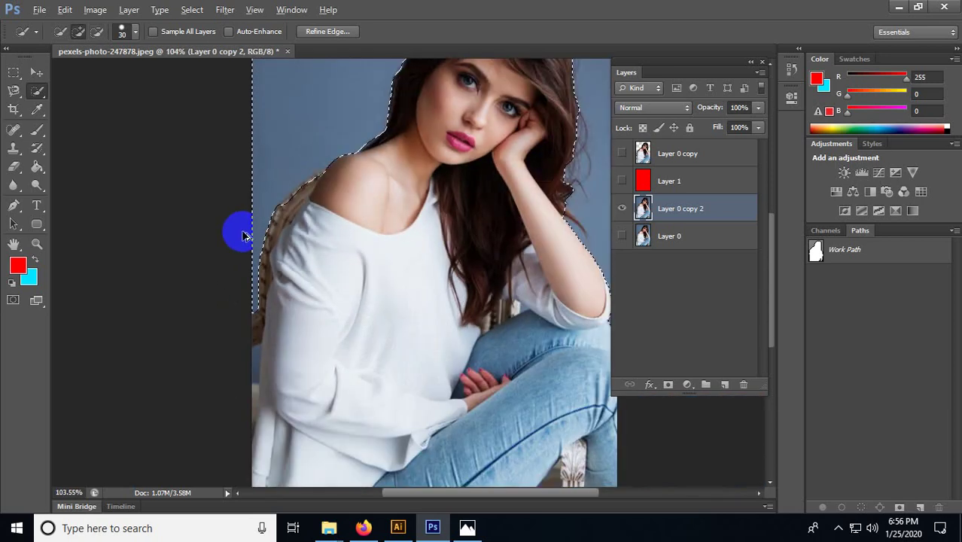
{"action": "scroll", "coordinate": [313, 225], "scroll_direction": "up", "scroll_amount": 5}
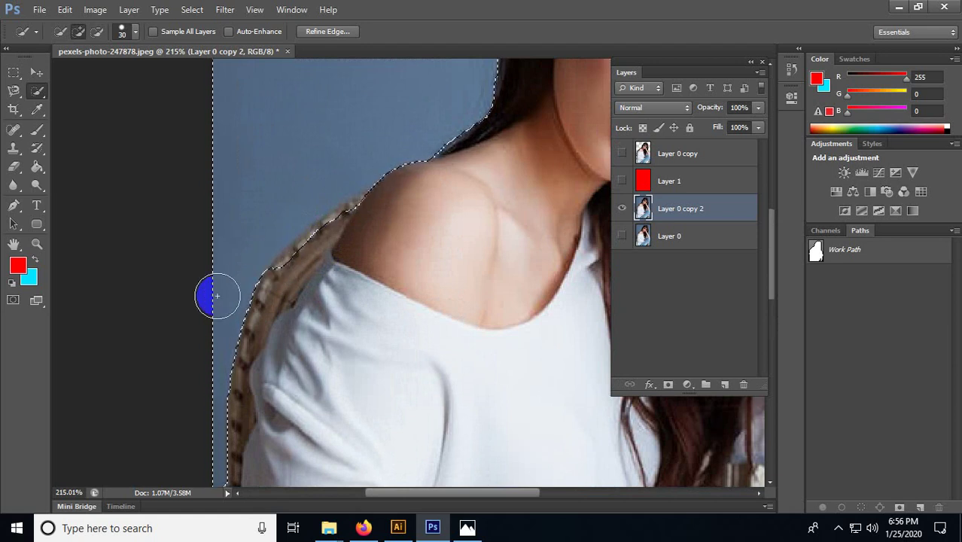
Step: Deselect the background and switch to the Magic Wand tool
{"action": "right_click", "coordinate": [45, 96]}
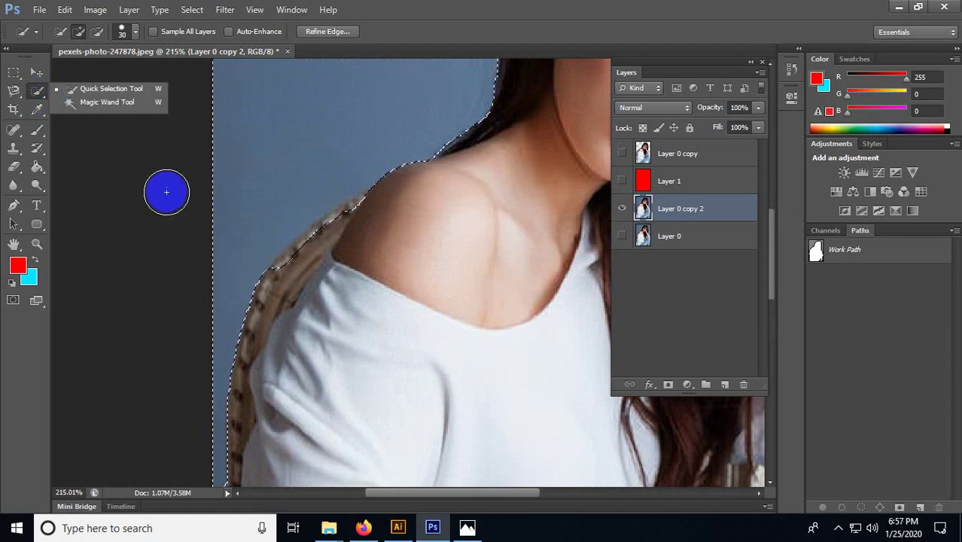
{"action": "left_click", "coordinate": [143, 213]}
{"action": "left_click", "coordinate": [131, 218]}
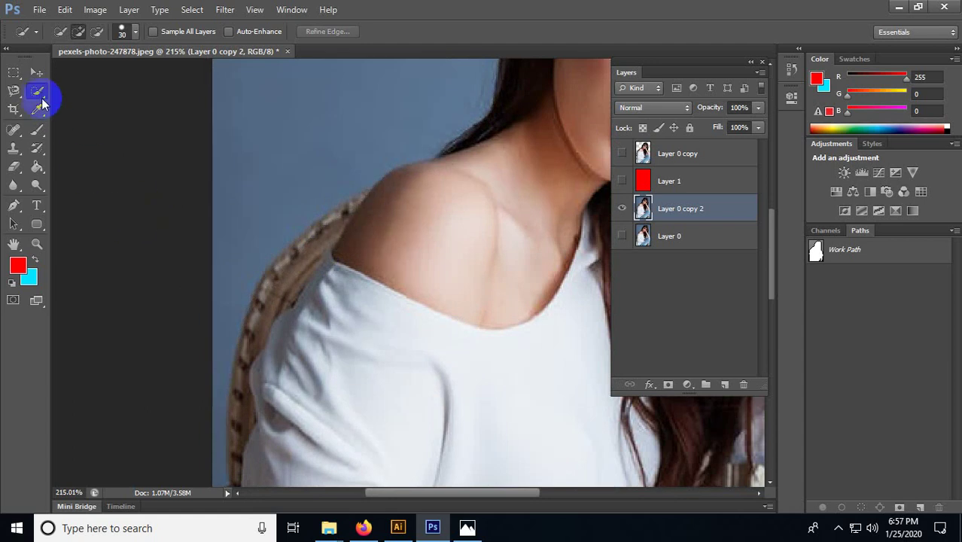
{"action": "mouse_move", "coordinate": [42, 93]}
{"action": "left_mouse_down"}
{"action": "mouse_move", "coordinate": [90, 118]}
{"action": "mouse_move", "coordinate": [112, 102]}
{"action": "left_mouse_up"}
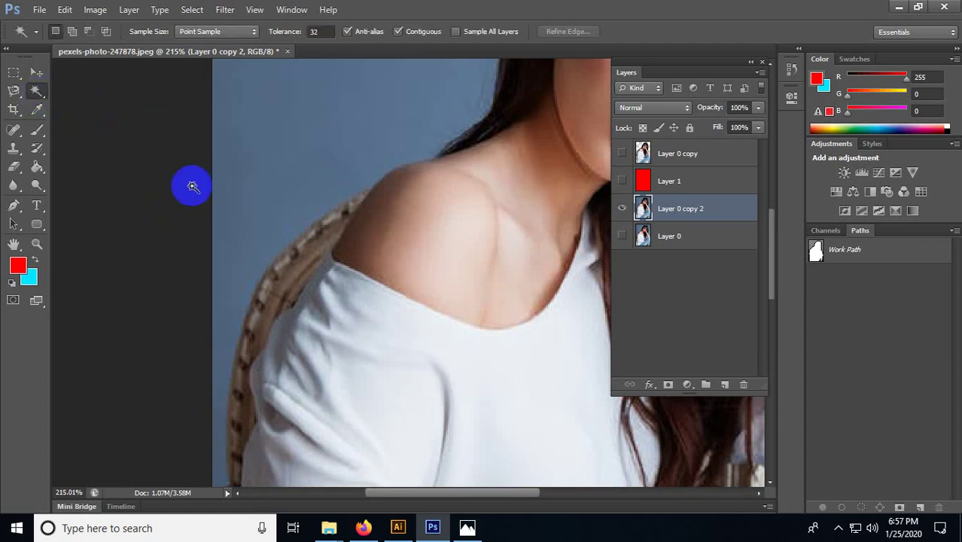
Step: Try selecting the blue-grey background around the woman with the Magic Wand at tolerance 32, and clear the selection
{"action": "scroll", "coordinate": [192, 188], "scroll_direction": "down", "scroll_amount": 2}
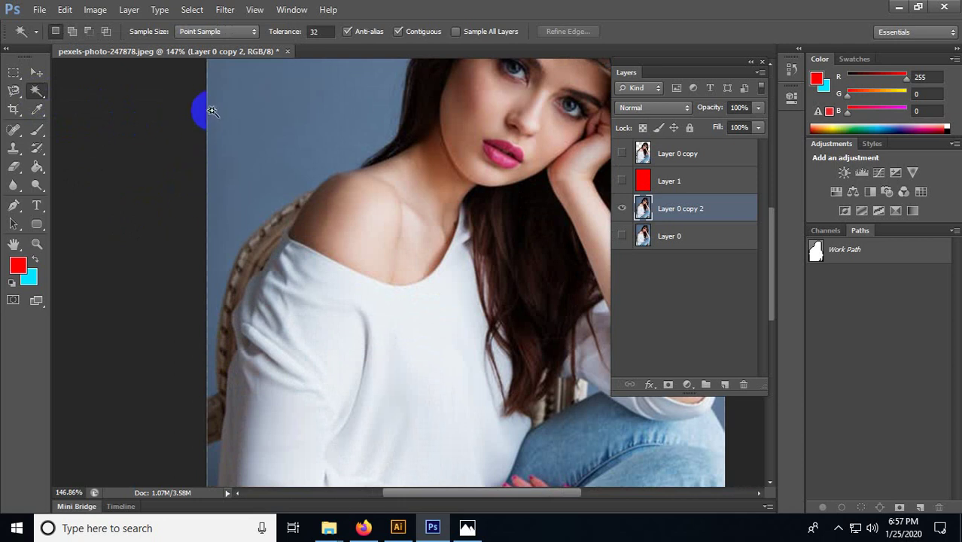
{"action": "scroll", "coordinate": [265, 154], "scroll_direction": "down", "scroll_amount": 2}
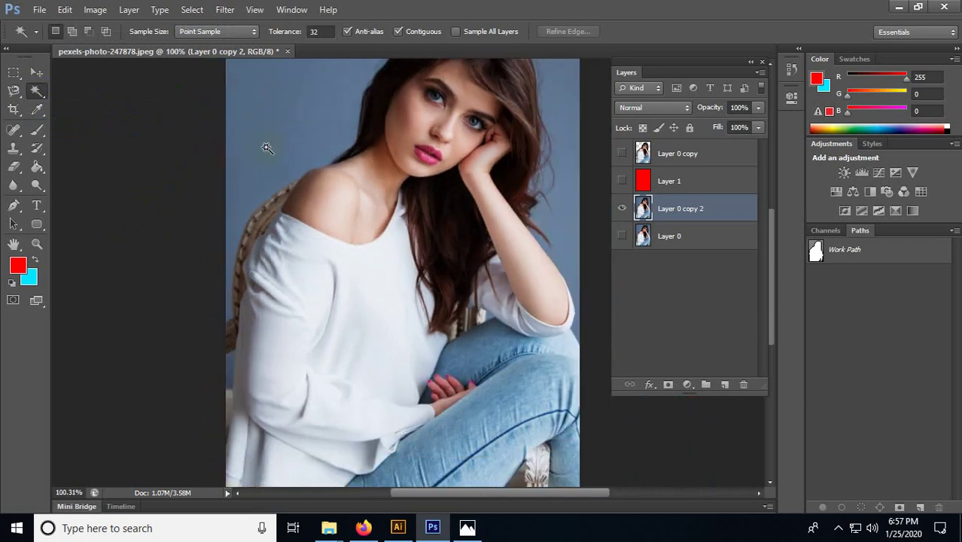
{"action": "left_click_drag", "start_coordinate": [285, 94], "coordinate": [274, 176]}
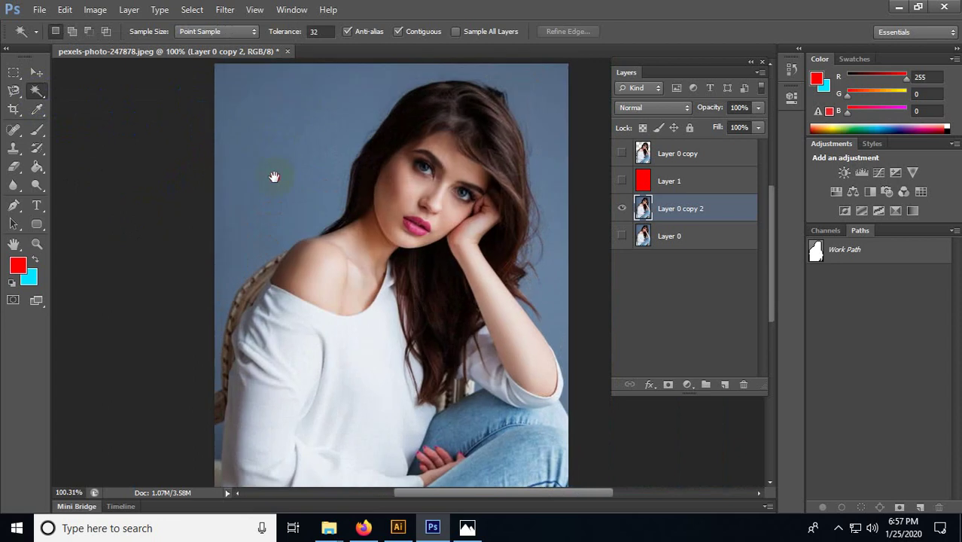
{"action": "left_click", "coordinate": [278, 130]}
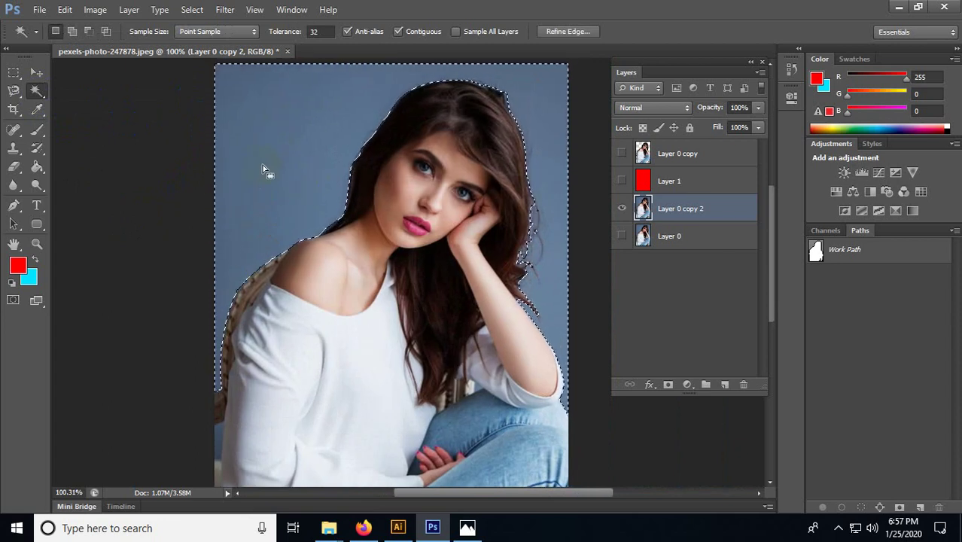
{"action": "key", "text": "ctrl+d"}
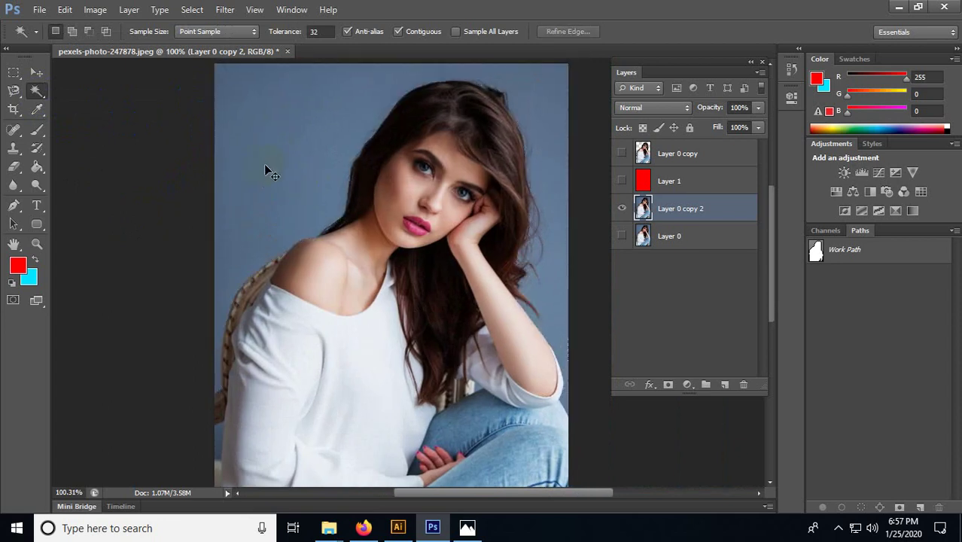
Step: Draw a red rectangle about 87 by 76 px on the background beside the woman's head with the Rectangle tool
{"action": "left_click", "coordinate": [36, 223]}
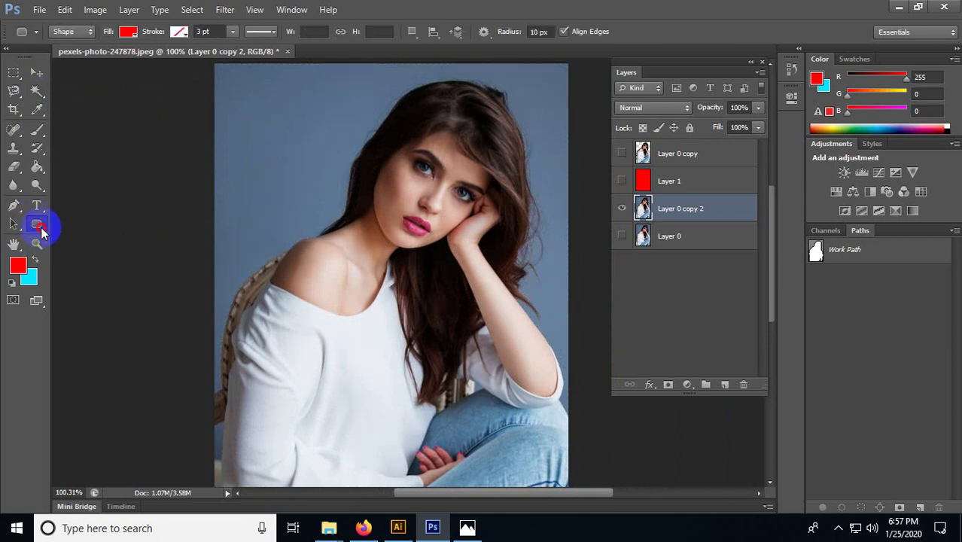
{"action": "left_click", "coordinate": [42, 231]}
{"action": "left_click", "coordinate": [98, 221]}
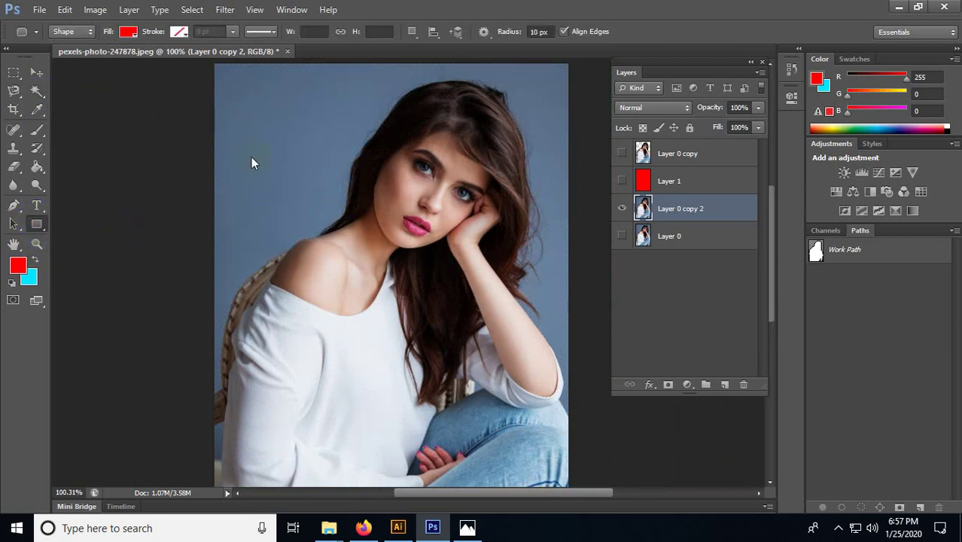
{"action": "left_click_drag", "start_coordinate": [243, 94], "coordinate": [303, 146]}
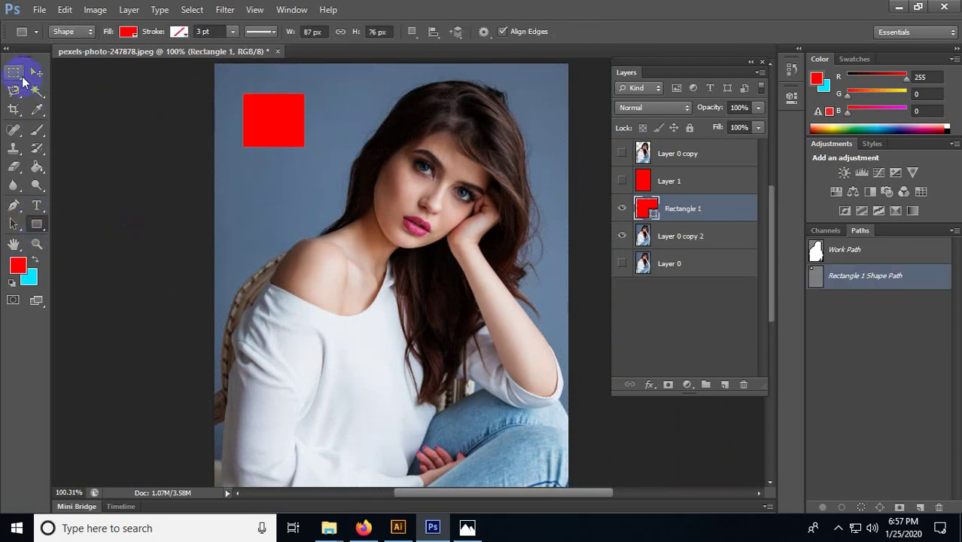
Step: Merge the red rectangle layer with the photo layer Layer 0 copy 2 beneath it
{"action": "left_click", "coordinate": [36, 71]}
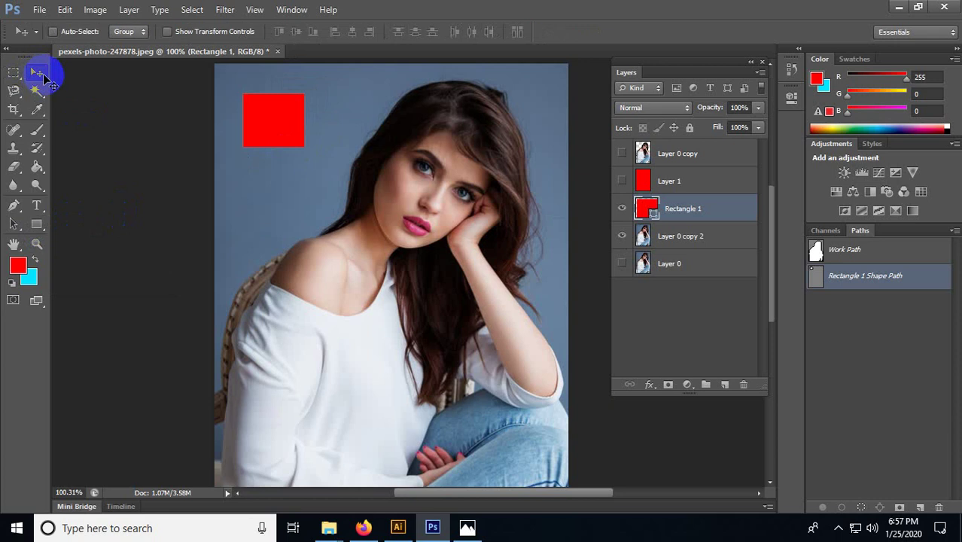
{"action": "right_click", "coordinate": [679, 234]}
{"action": "left_click", "coordinate": [728, 353]}
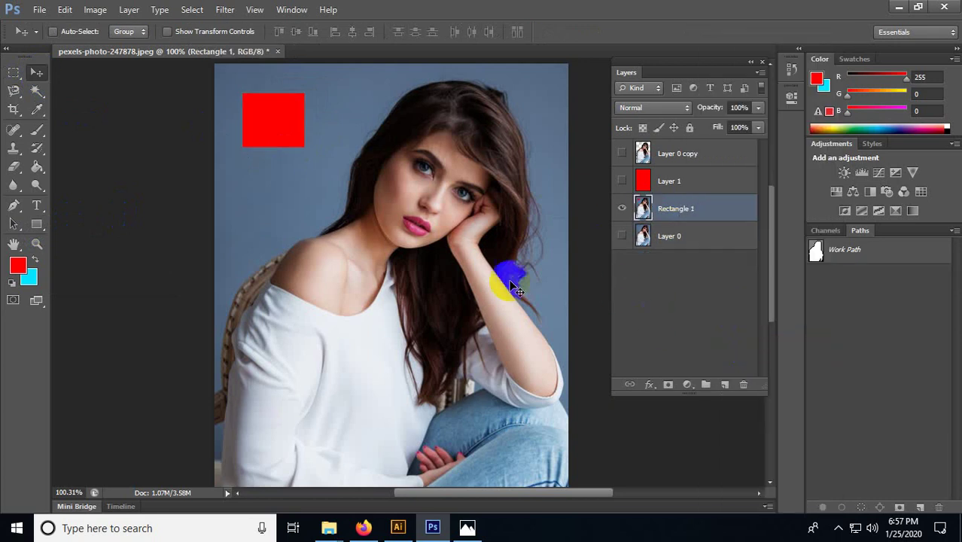
{"action": "left_click_drag", "start_coordinate": [172, 142], "coordinate": [154, 207]}
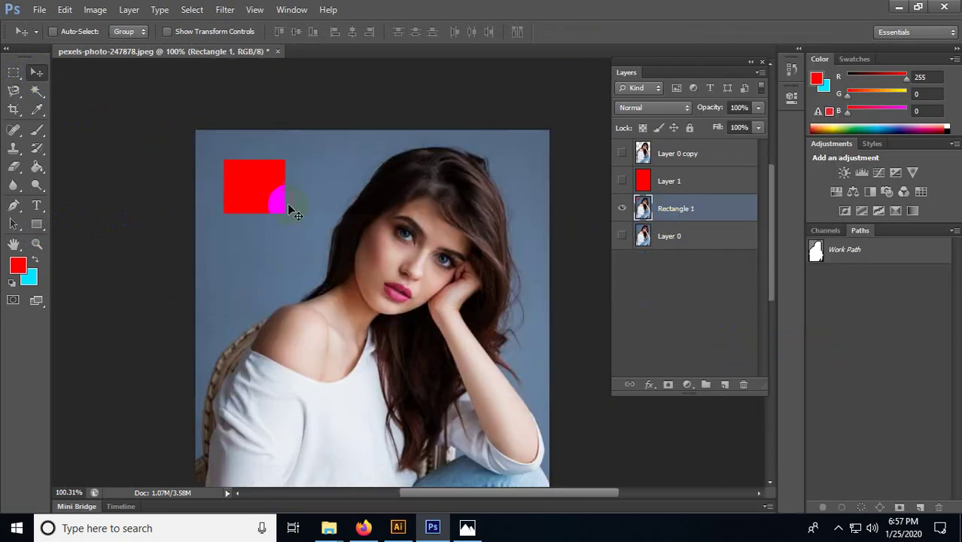
{"action": "mouse_move", "coordinate": [288, 207]}
{"action": "left_mouse_down"}
{"action": "mouse_move", "coordinate": [322, 245]}
{"action": "mouse_move", "coordinate": [288, 223]}
{"action": "mouse_move", "coordinate": [289, 208]}
{"action": "left_mouse_up"}
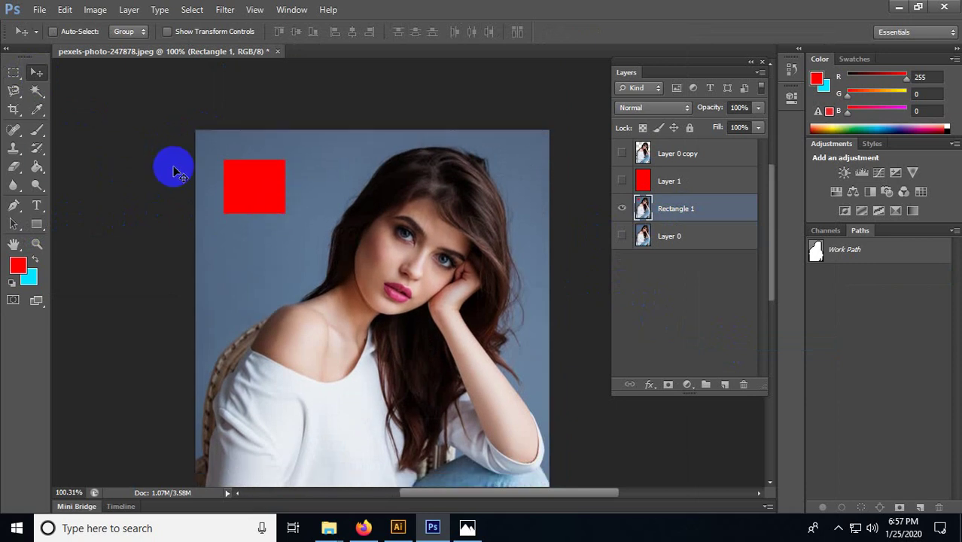
Step: Try moving the merged photo layer slightly sideways, and undo the move
{"action": "scroll", "coordinate": [172, 169], "scroll_direction": "up", "scroll_amount": 2}
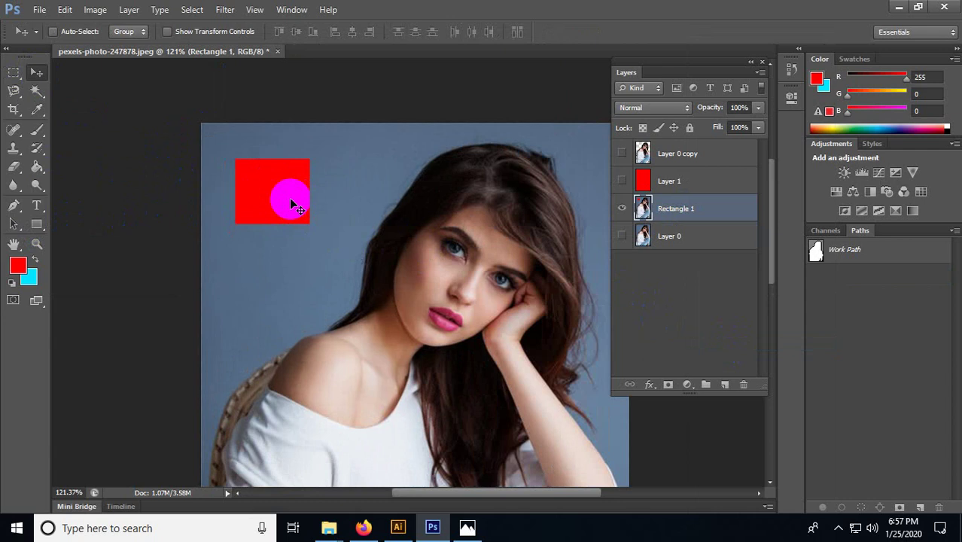
{"action": "mouse_move", "coordinate": [471, 283]}
{"action": "left_mouse_down"}
{"action": "mouse_move", "coordinate": [457, 302]}
{"action": "mouse_move", "coordinate": [461, 283]}
{"action": "left_mouse_up"}
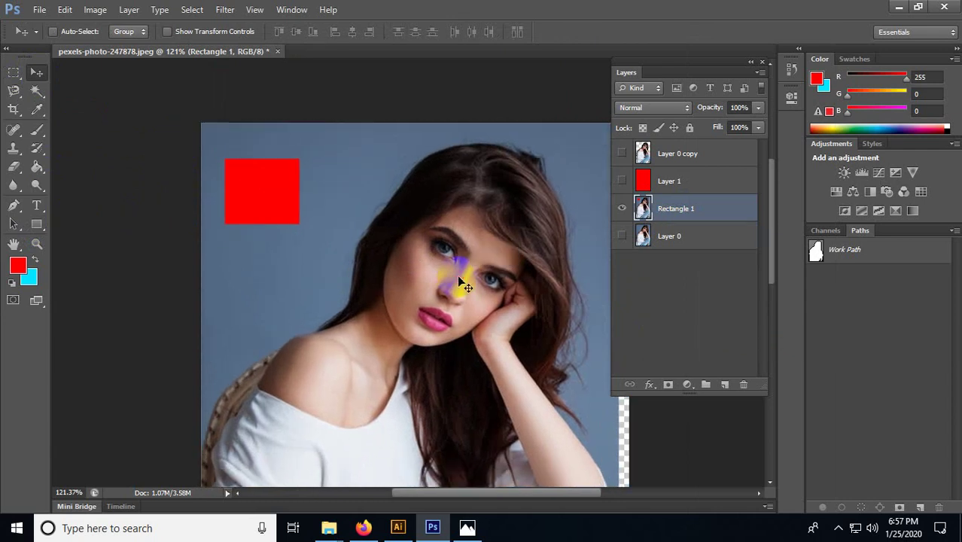
{"action": "key", "text": "ctrl+z"}
Step: Try the Magic Wand at tolerance 32 on the red rectangle and on the blue-grey background around it
{"action": "left_click", "coordinate": [41, 95]}
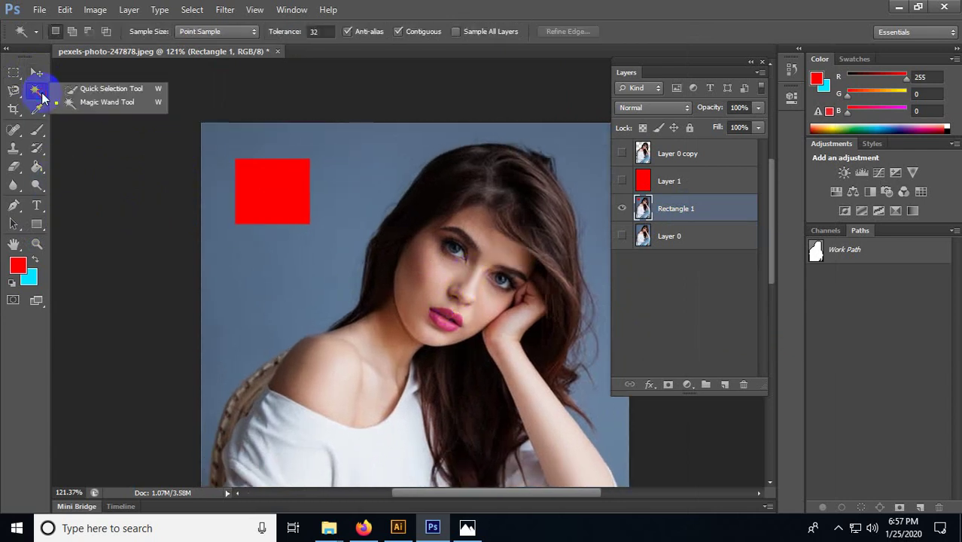
{"action": "left_click", "coordinate": [84, 105]}
{"action": "left_click", "coordinate": [260, 191]}
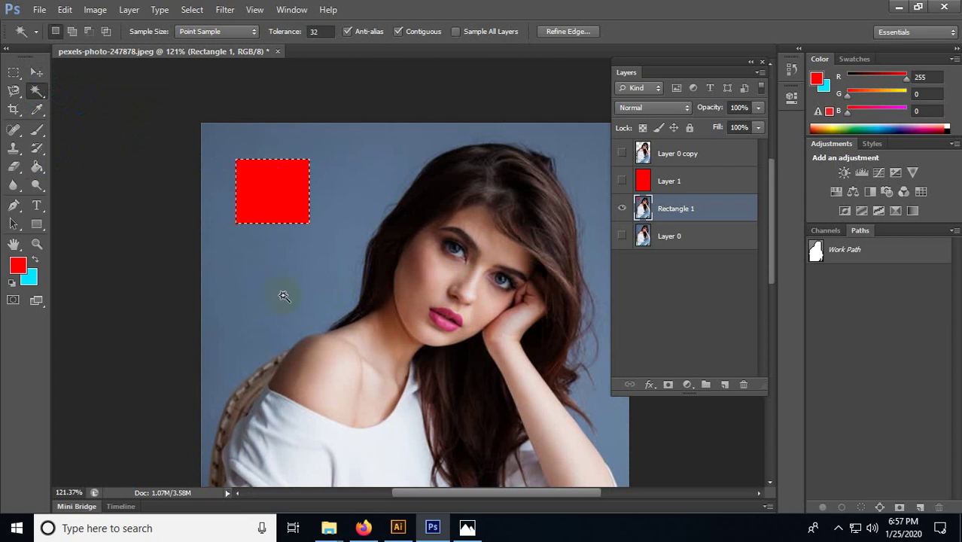
{"action": "left_click", "coordinate": [259, 316]}
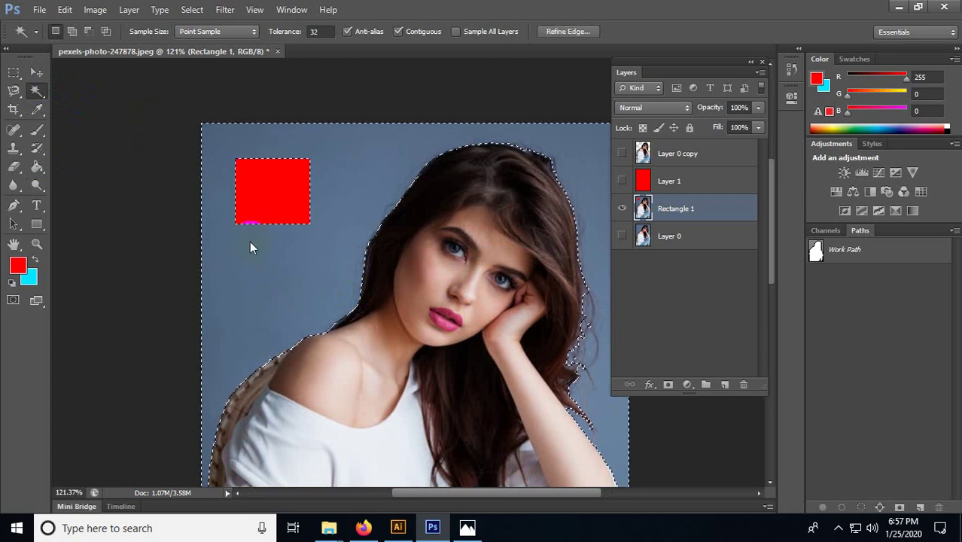
{"action": "left_click", "coordinate": [247, 190]}
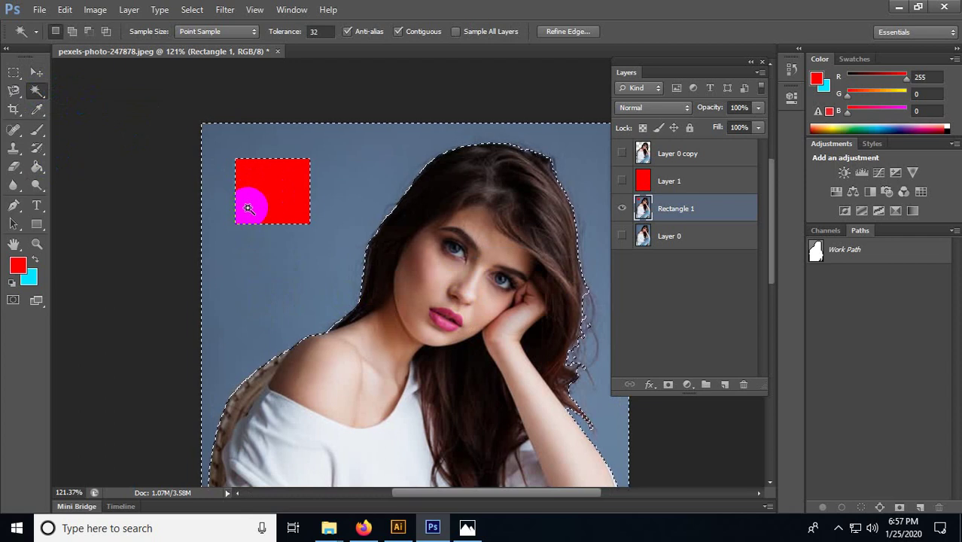
Step: Set the Magic Wand tolerance to 20, reselect the blue-grey background, and check the selection along the chair back
{"action": "left_click", "coordinate": [325, 31]}
{"action": "left_click", "coordinate": [325, 32]}
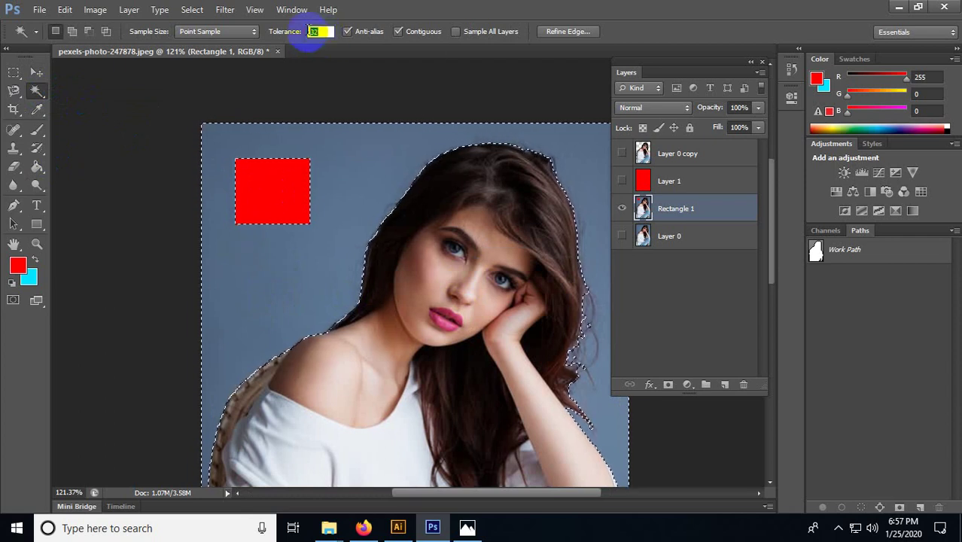
{"action": "type", "text": "20"}
{"action": "key", "text": "Return"}
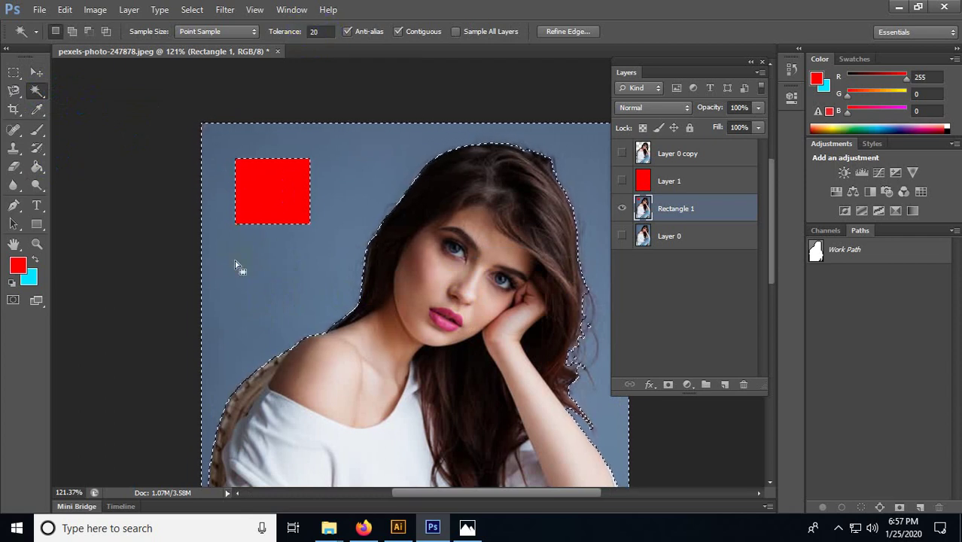
{"action": "left_click", "coordinate": [231, 265]}
{"action": "scroll", "coordinate": [242, 216], "scroll_direction": "down", "scroll_amount": 3}
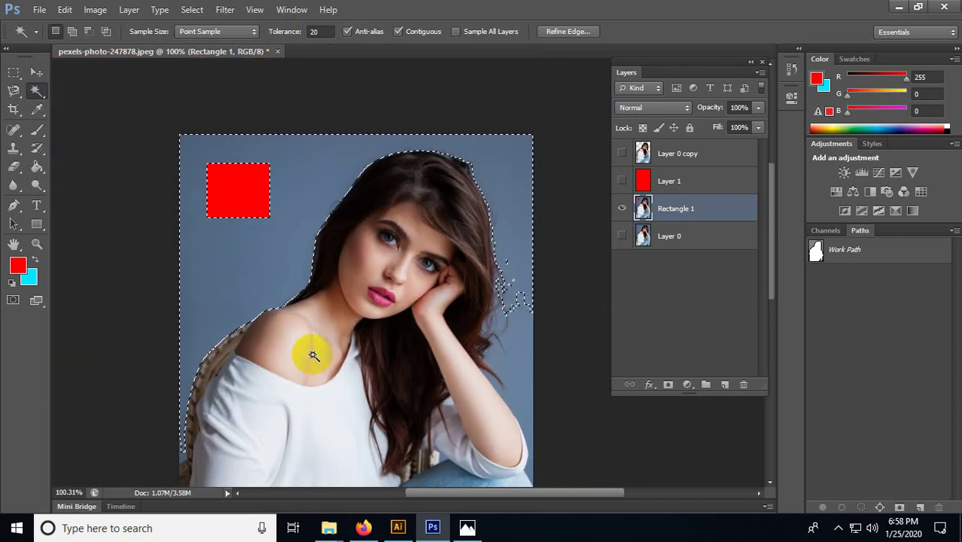
{"action": "scroll", "coordinate": [256, 402], "scroll_direction": "up", "scroll_amount": 5}
{"action": "scroll", "coordinate": [197, 459], "scroll_direction": "up", "scroll_amount": 4}
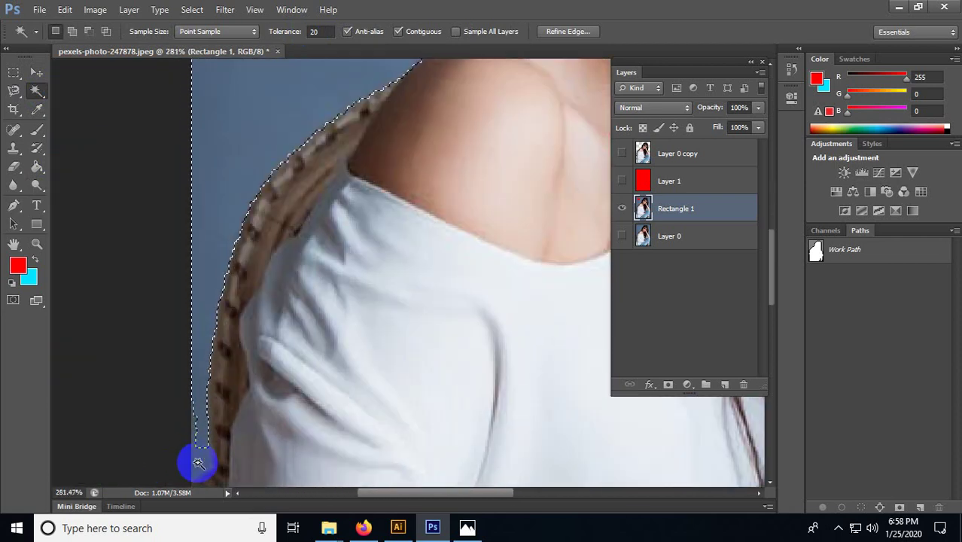
Step: Set the Magic Wand tolerance to 50 and reselect the blue-grey background beside the chair back
{"action": "left_click", "coordinate": [317, 32]}
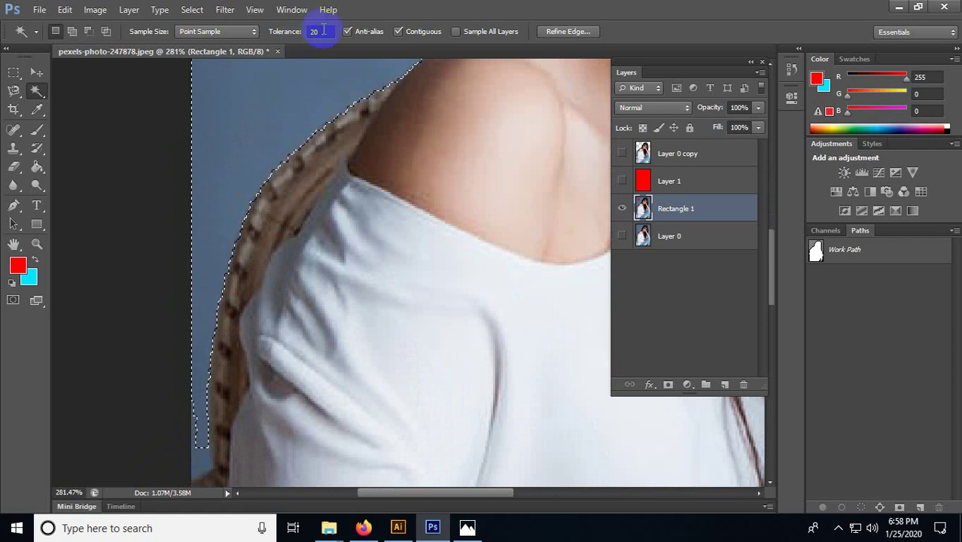
{"action": "type", "text": "50"}
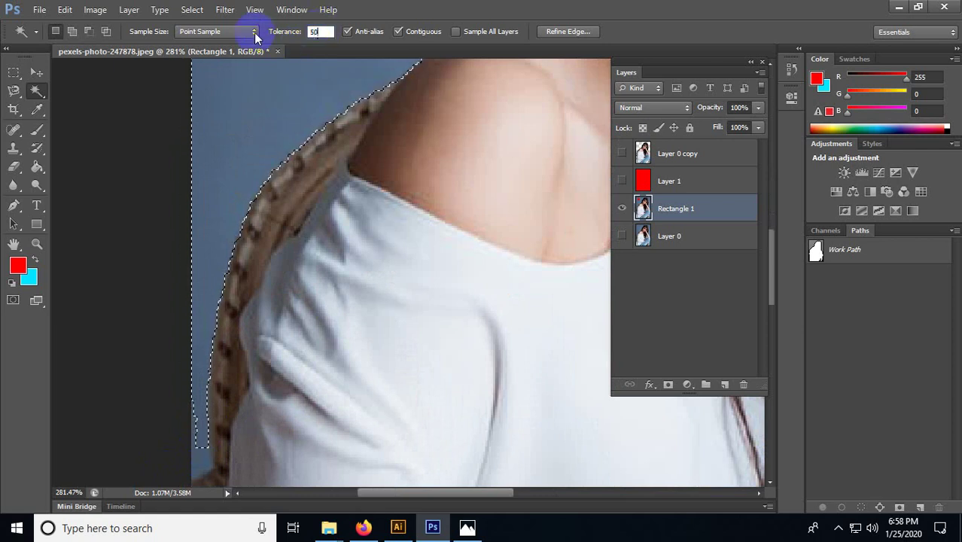
{"action": "key", "text": "Return"}
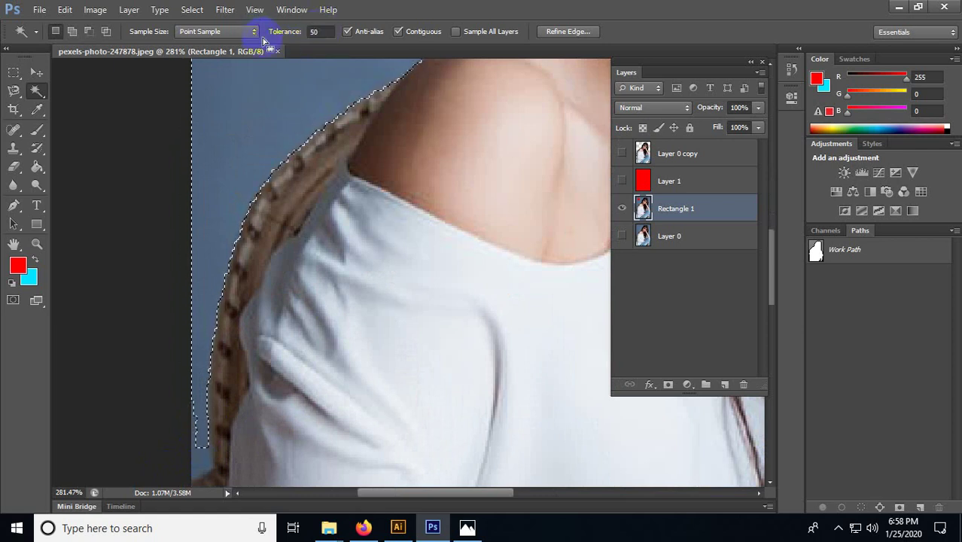
{"action": "left_click", "coordinate": [238, 124]}
Step: Examine where the background selection ends at the lower part of the chair back, and clear the selection
{"action": "scroll", "coordinate": [239, 129], "scroll_direction": "down", "scroll_amount": 3}
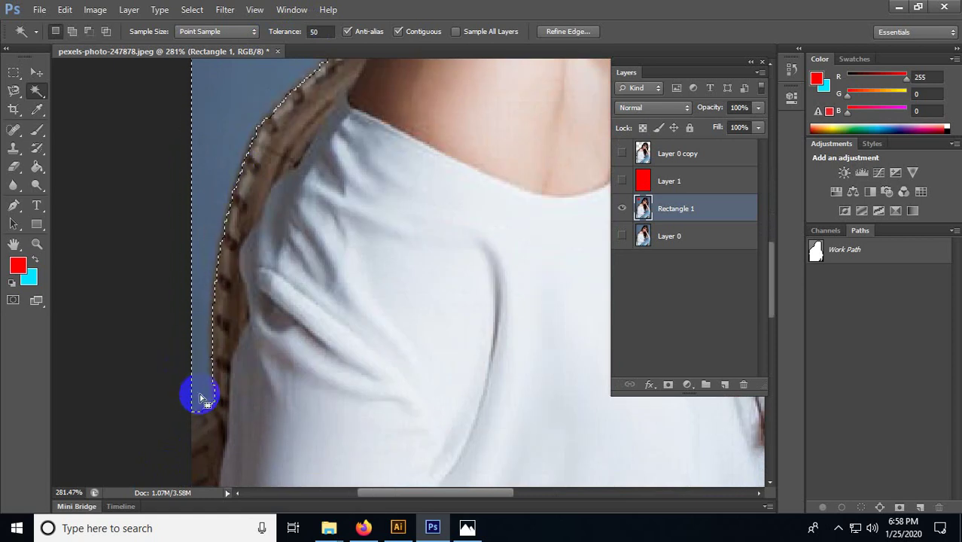
{"action": "scroll", "coordinate": [201, 368], "scroll_direction": "down", "scroll_amount": 3}
{"action": "scroll", "coordinate": [200, 346], "scroll_direction": "down", "scroll_amount": 3}
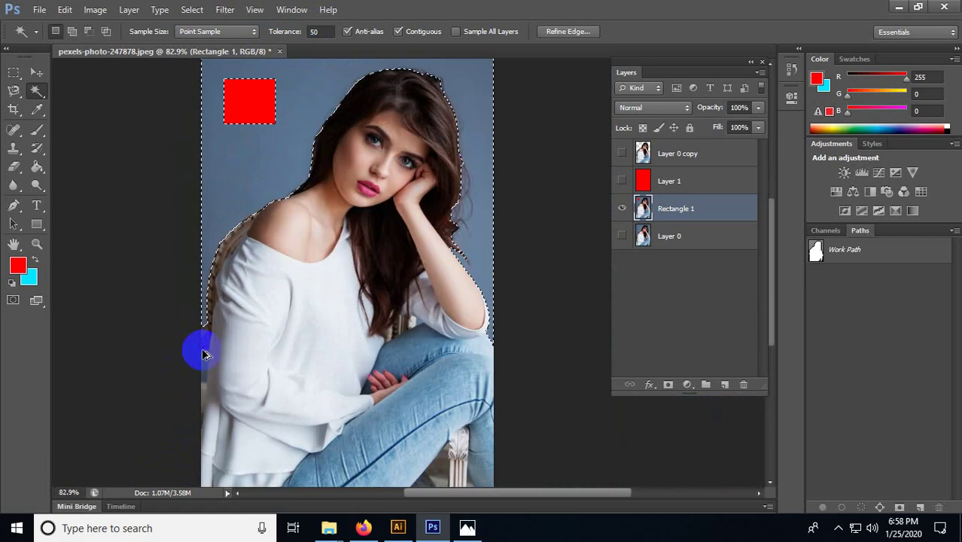
{"action": "scroll", "coordinate": [197, 348], "scroll_direction": "up", "scroll_amount": 3}
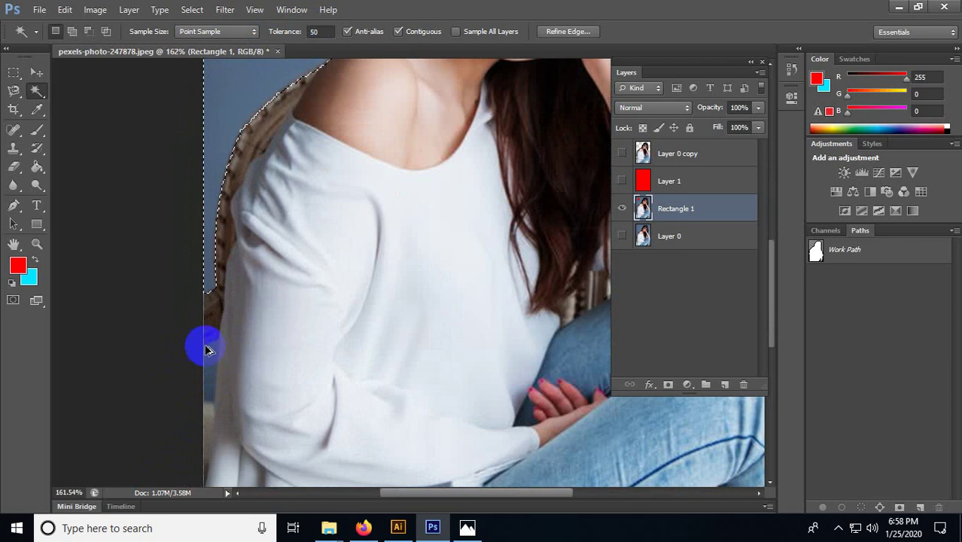
{"action": "scroll", "coordinate": [199, 343], "scroll_direction": "up", "scroll_amount": 3}
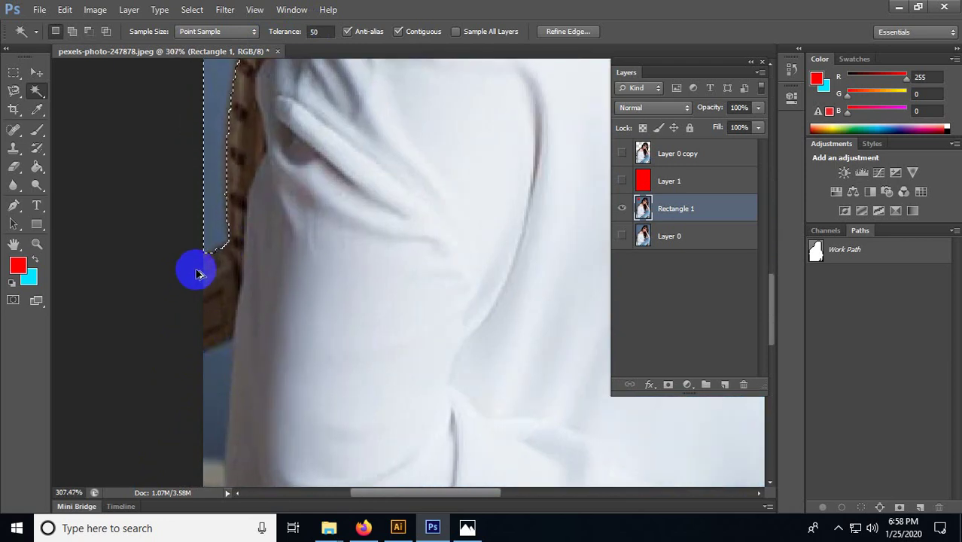
{"action": "scroll", "coordinate": [196, 269], "scroll_direction": "down", "scroll_amount": 2}
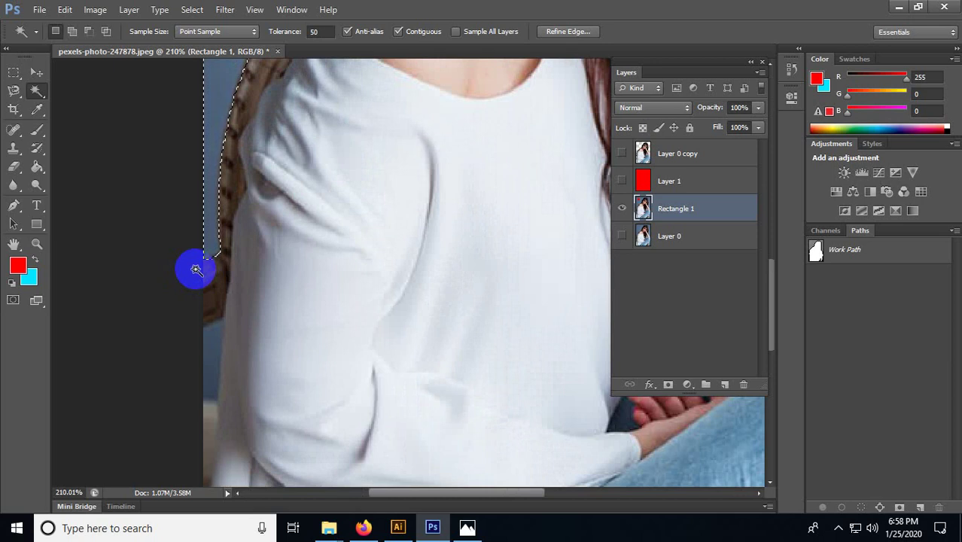
{"action": "scroll", "coordinate": [196, 270], "scroll_direction": "up", "scroll_amount": 3}
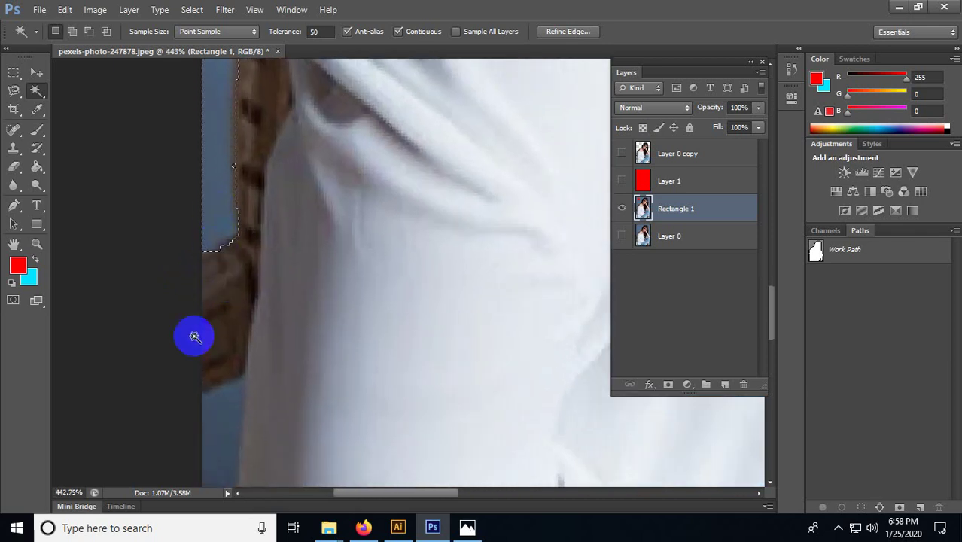
{"action": "key", "text": "ctrl+d"}
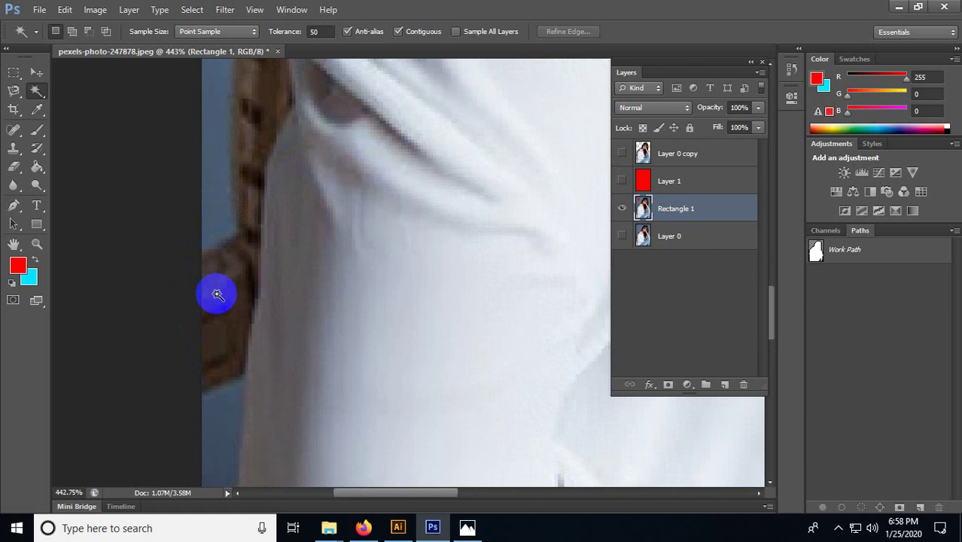
Step: Select the blue-grey background above the chair back again with the Magic Wand
{"action": "scroll", "coordinate": [217, 290], "scroll_direction": "down", "scroll_amount": 3}
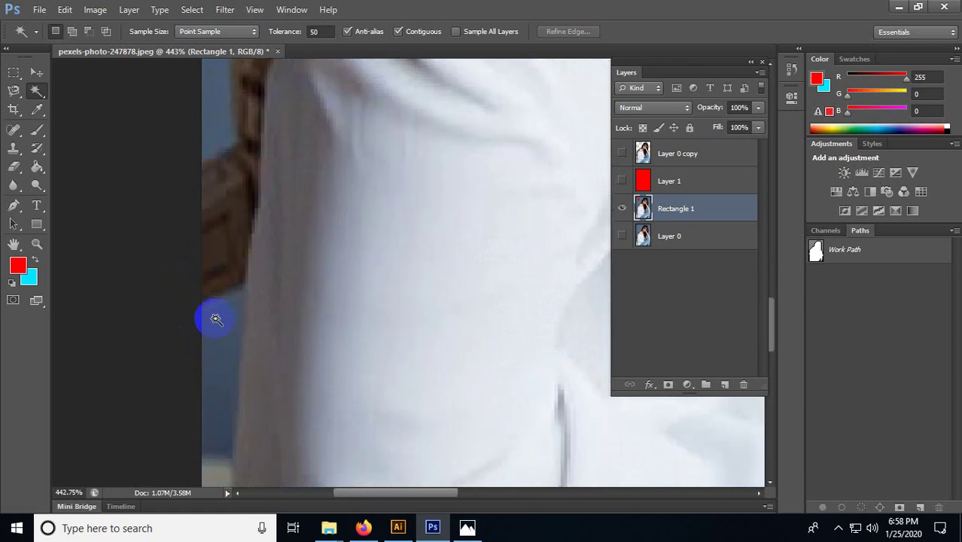
{"action": "scroll", "coordinate": [216, 319], "scroll_direction": "down", "scroll_amount": 3}
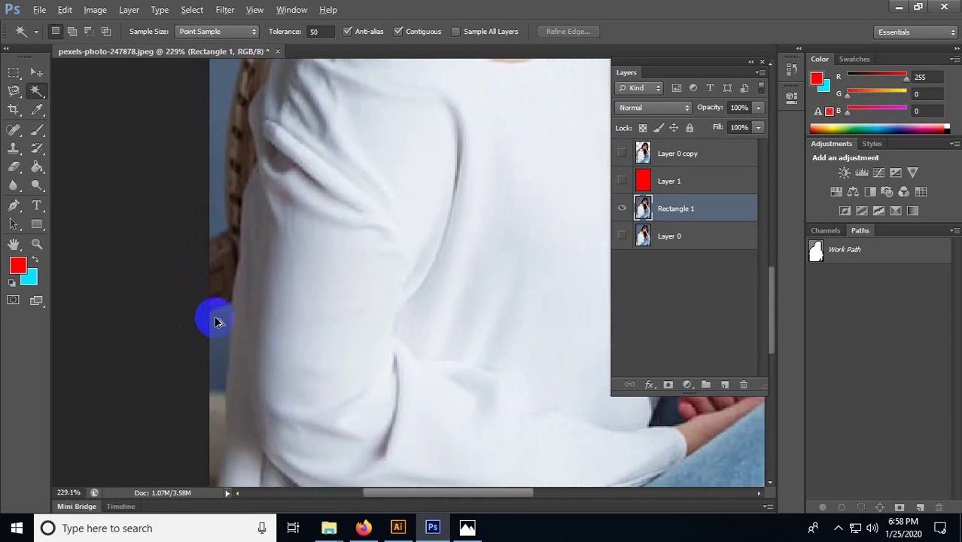
{"action": "left_click", "coordinate": [237, 104]}
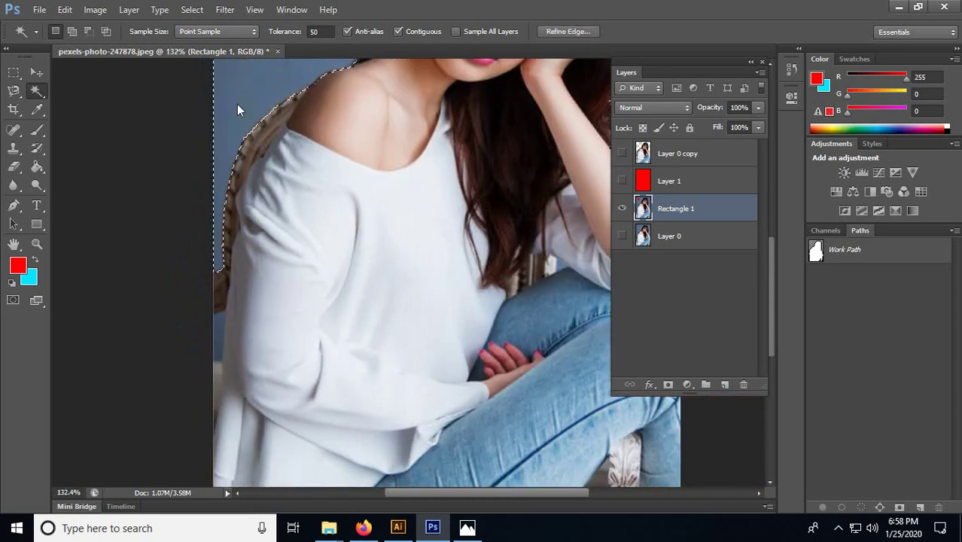
Step: Try adding the blue-grey patch below the chair back to the selection at tolerance 50, and clear the selection
{"action": "scroll", "coordinate": [217, 324], "scroll_direction": "up", "scroll_amount": 3}
{"action": "left_click", "coordinate": [225, 329], "text": "shift"}
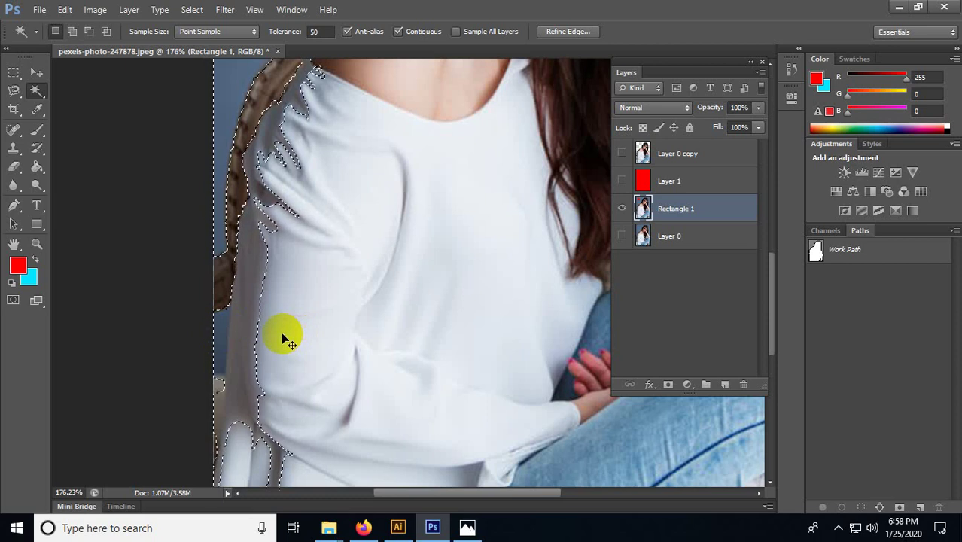
{"action": "key", "text": "ctrl+d"}
Step: Set the Magic Wand tolerance to 30, select the blue-grey patch beside the sleeve, and add the main background to the selection
{"action": "scroll", "coordinate": [228, 331], "scroll_direction": "up", "scroll_amount": 4}
{"action": "left_click", "coordinate": [316, 32]}
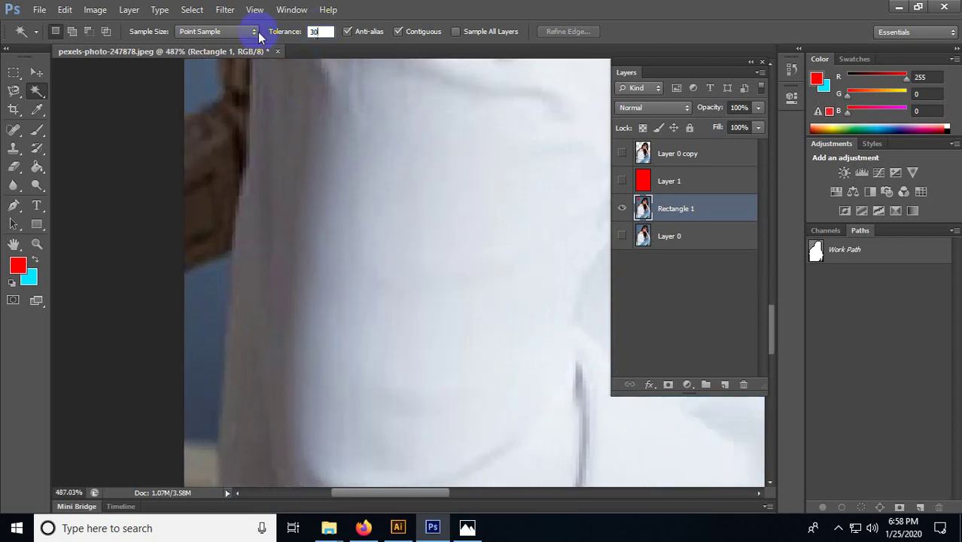
{"action": "left_click", "coordinate": [200, 289]}
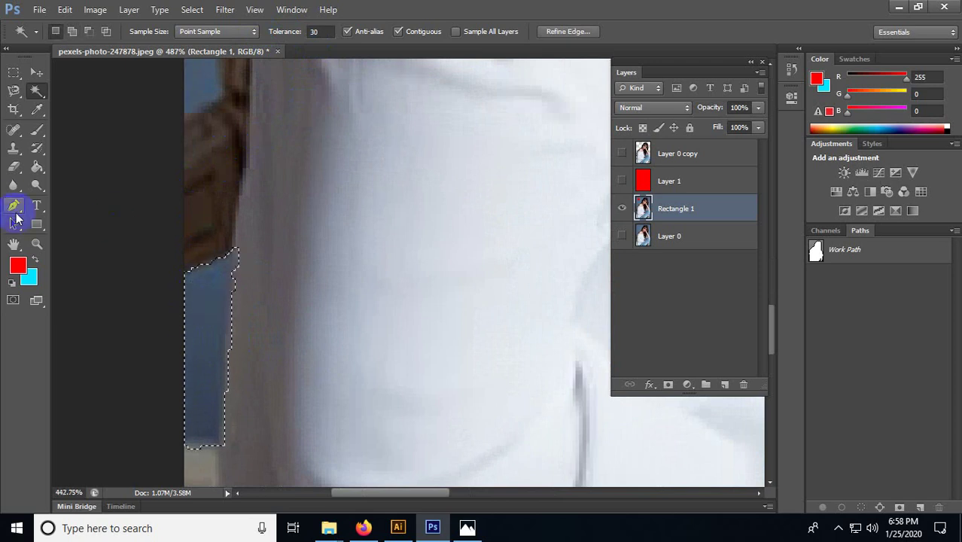
{"action": "scroll", "coordinate": [189, 322], "scroll_direction": "down", "scroll_amount": 10}
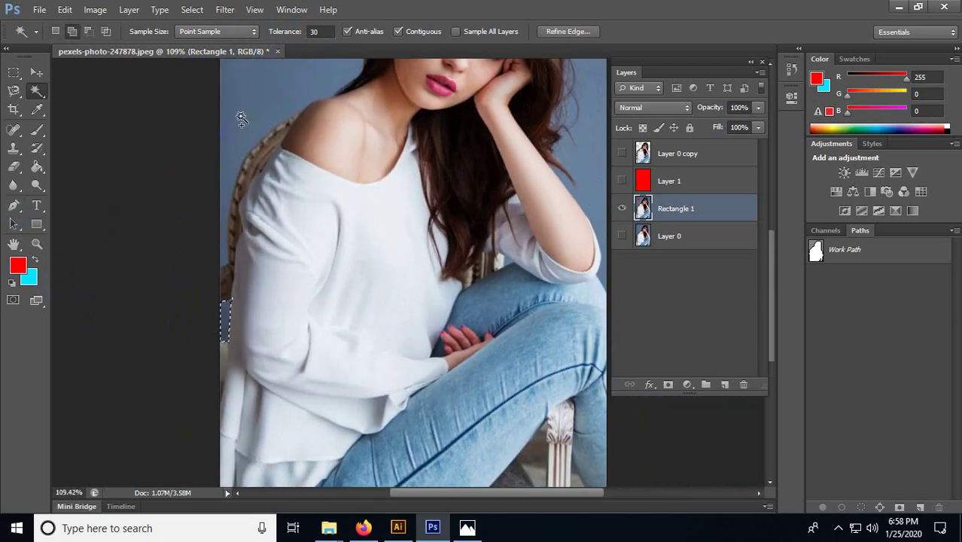
{"action": "left_click", "coordinate": [241, 117], "text": "shift"}
{"action": "scroll", "coordinate": [232, 264], "scroll_direction": "down", "scroll_amount": 4}
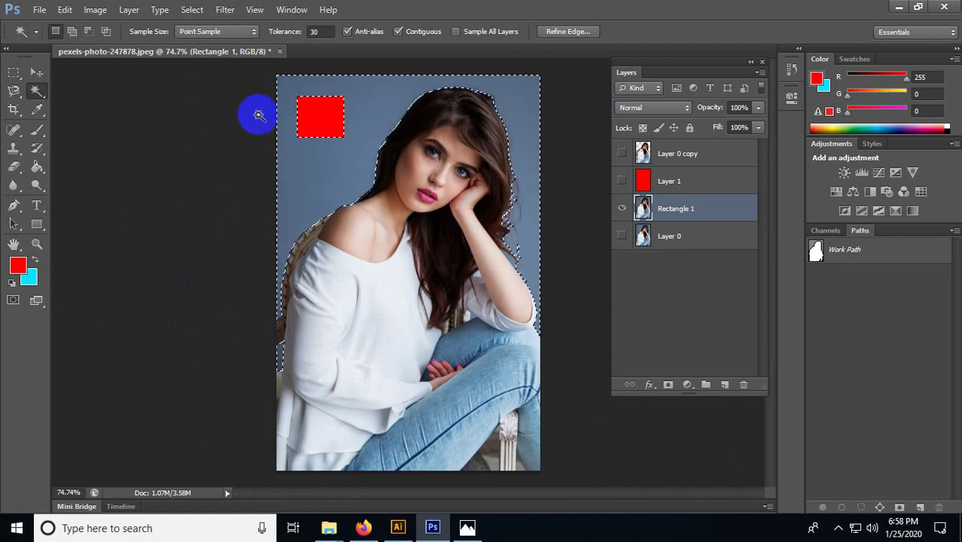
Step: Add the small background gap between the chair post, the white sleeve and the jeans to the selection
{"action": "scroll", "coordinate": [474, 283], "scroll_direction": "up", "scroll_amount": 8}
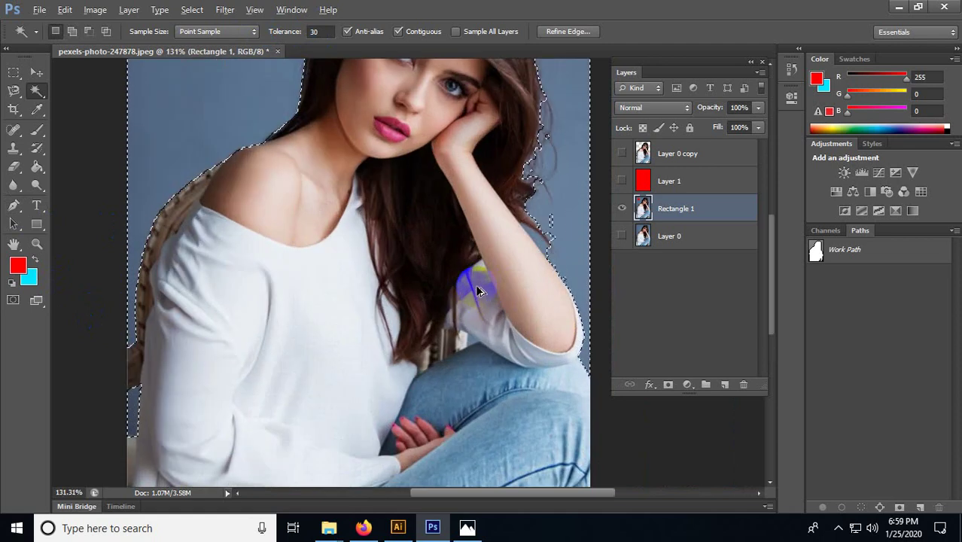
{"action": "key", "text": "shift"}
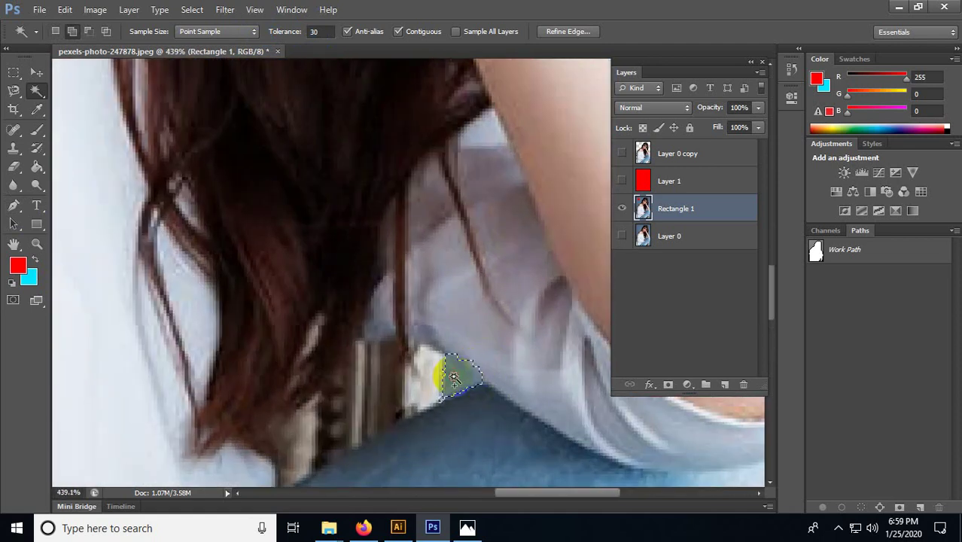
{"action": "scroll", "coordinate": [454, 373], "scroll_direction": "down", "scroll_amount": 8}
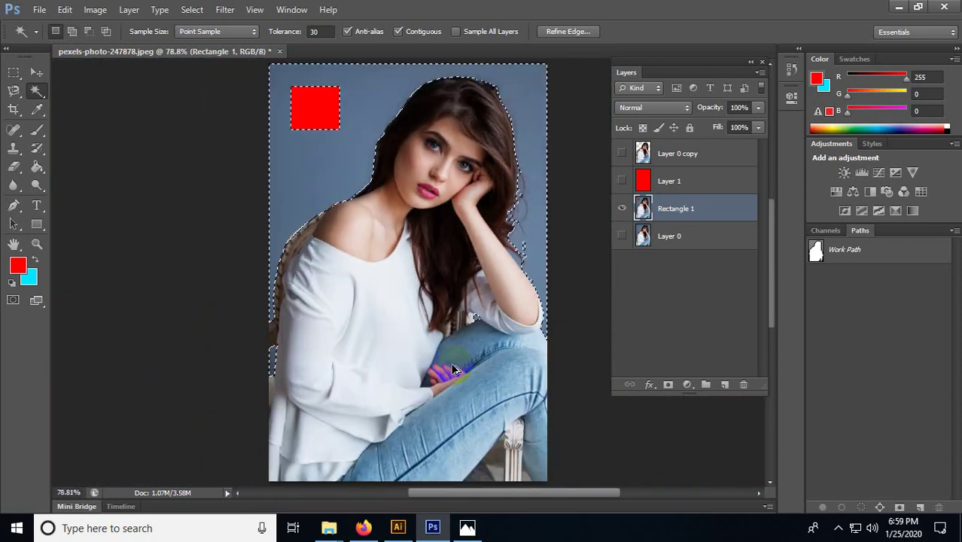
{"action": "scroll", "coordinate": [454, 371], "scroll_direction": "down", "scroll_amount": 1}
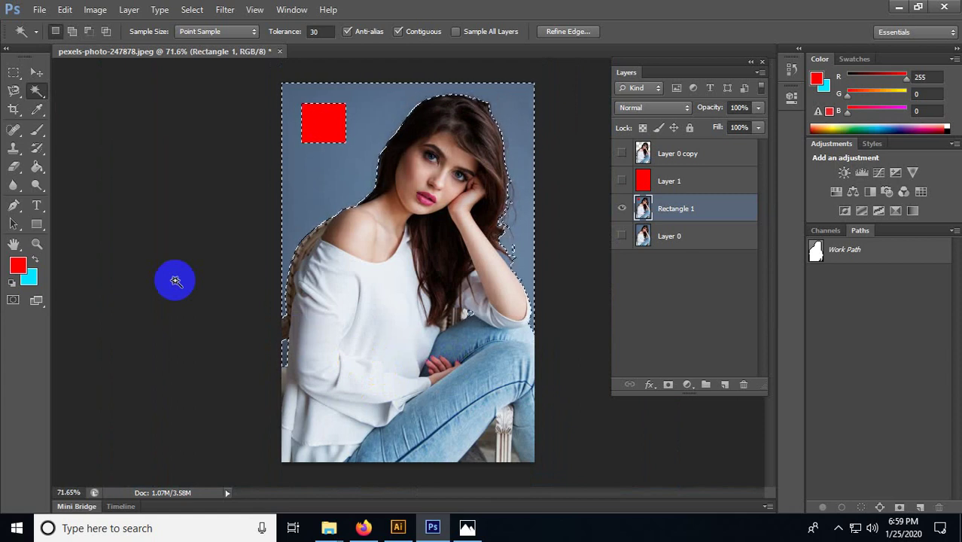
Step: Add the red square to the background selection, and clear the whole selection
{"action": "left_click", "coordinate": [320, 124]}
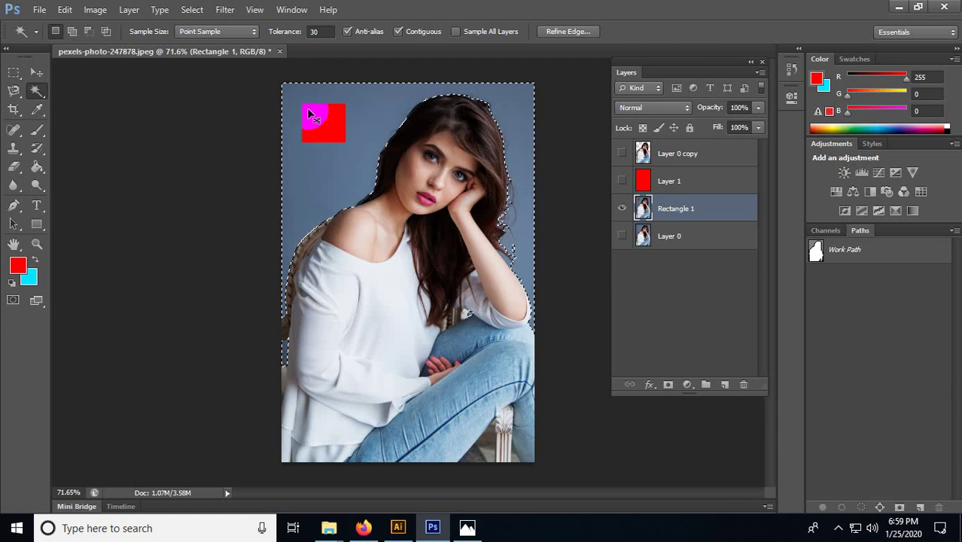
{"action": "key", "text": "ctrl+d"}
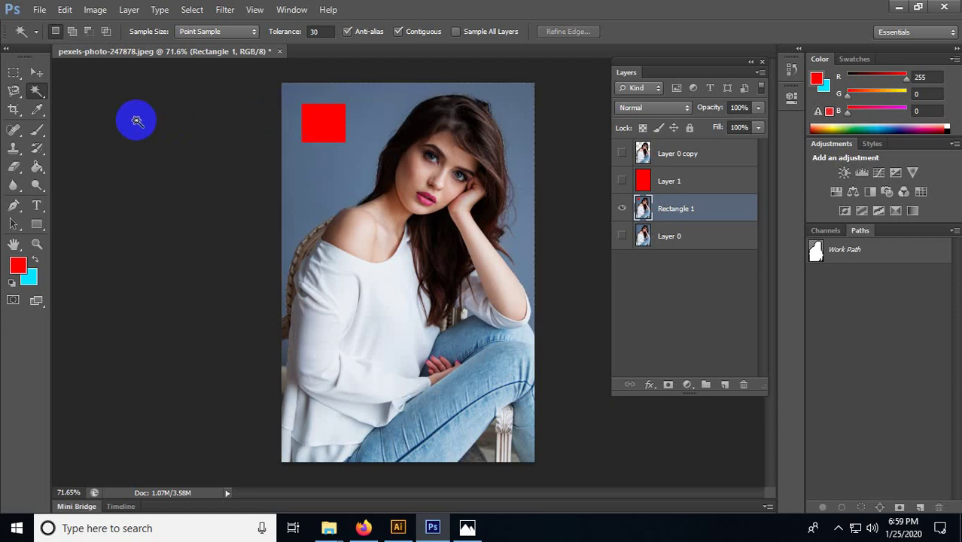
{"action": "left_click", "coordinate": [36, 73]}
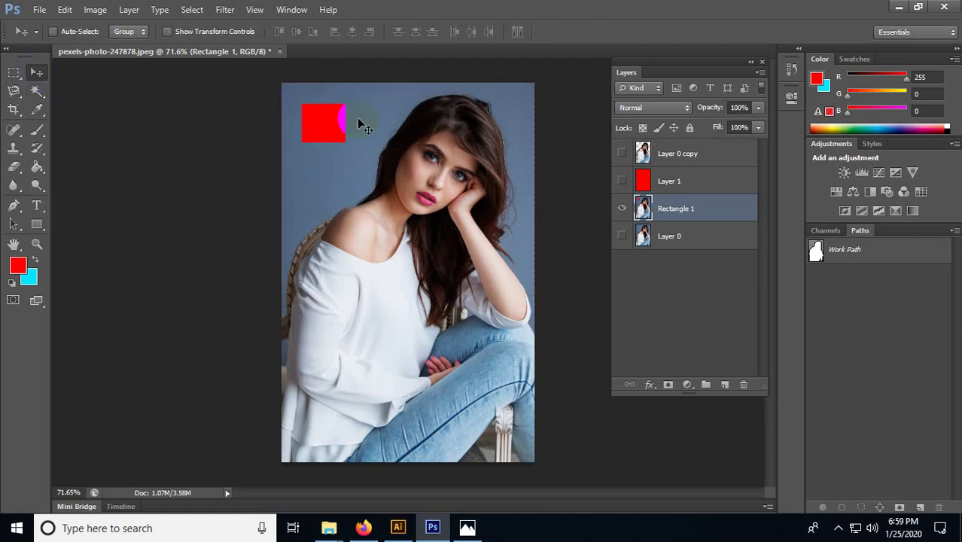
{"action": "left_click", "coordinate": [447, 182]}
Step: Select the blue-grey background around the woman with the Magic Wand, and invert the selection to the woman and red square
{"action": "left_click", "coordinate": [37, 90]}
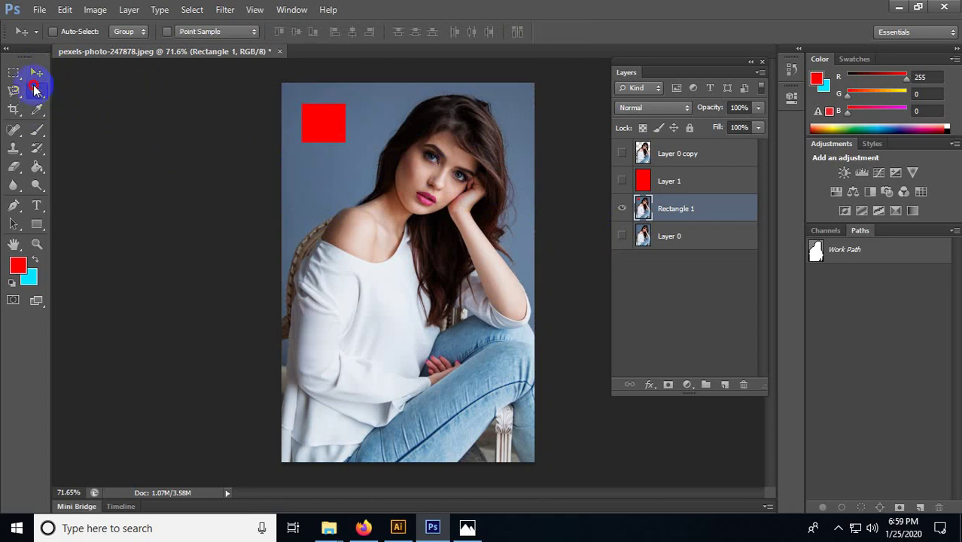
{"action": "left_click", "coordinate": [342, 160]}
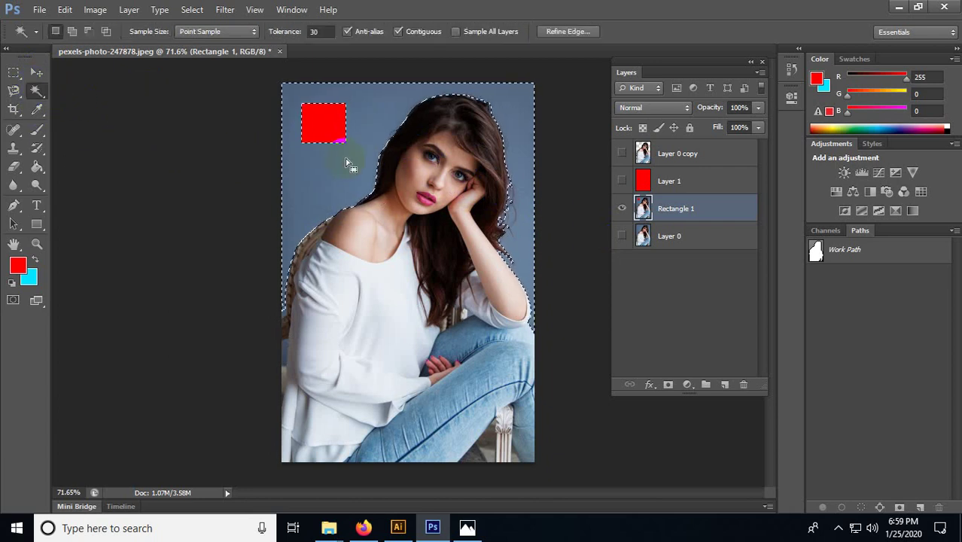
{"action": "left_click", "coordinate": [314, 125]}
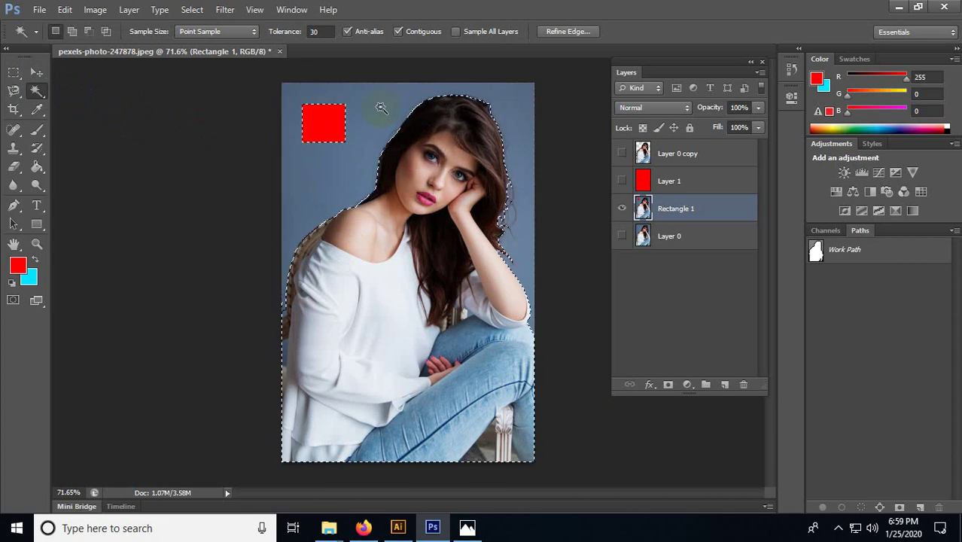
{"action": "left_click", "coordinate": [476, 146]}
{"action": "left_click", "coordinate": [452, 165]}
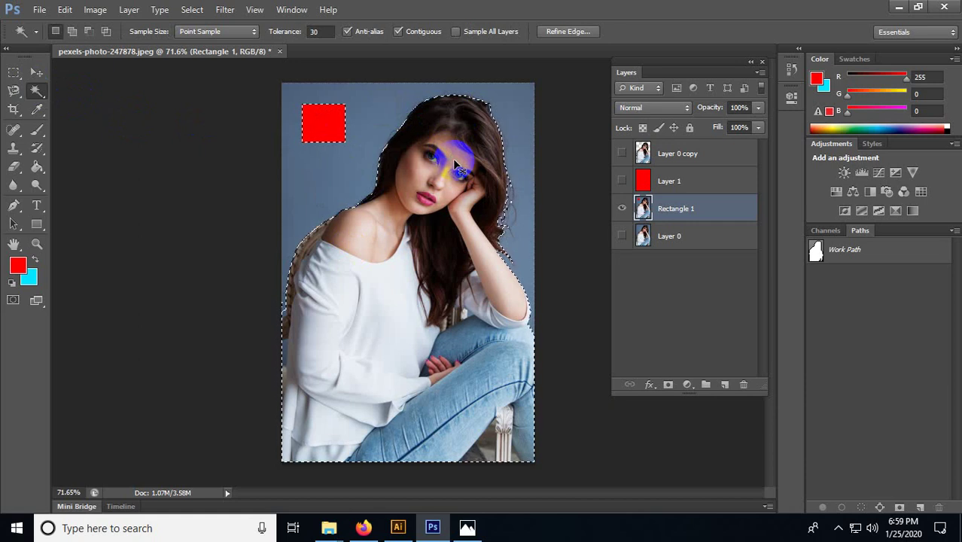
Step: Invert the selection back to the blue-grey background and delete it from the Rectangle 1 layer
{"action": "key", "text": "ctrl+shift+i"}
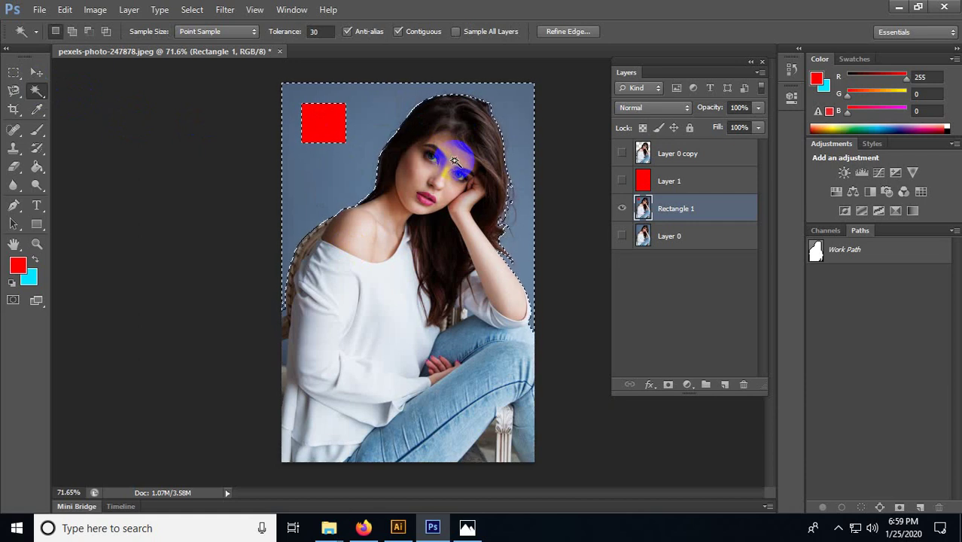
{"action": "key", "text": "Delete"}
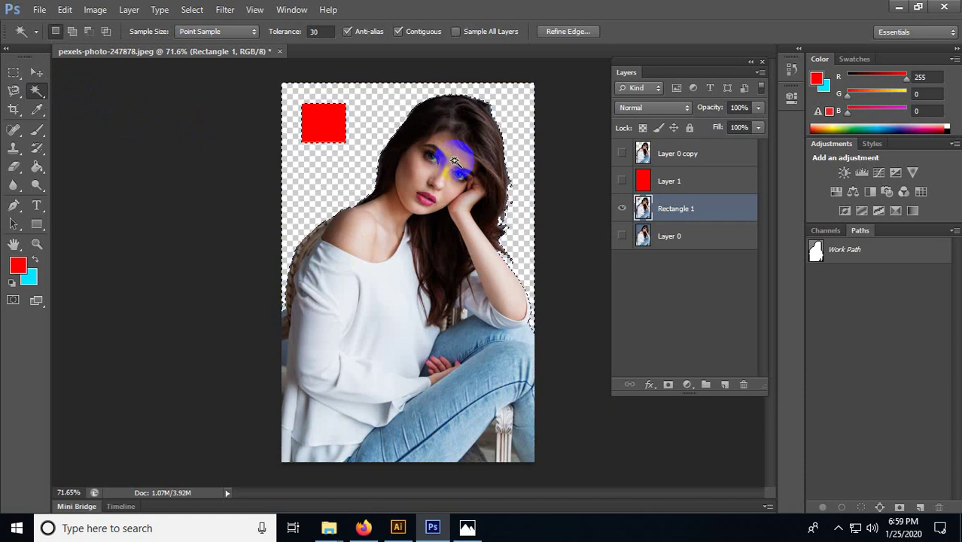
Step: Clear the active selection and keep the document open
{"action": "key", "text": "ctrl+d"}
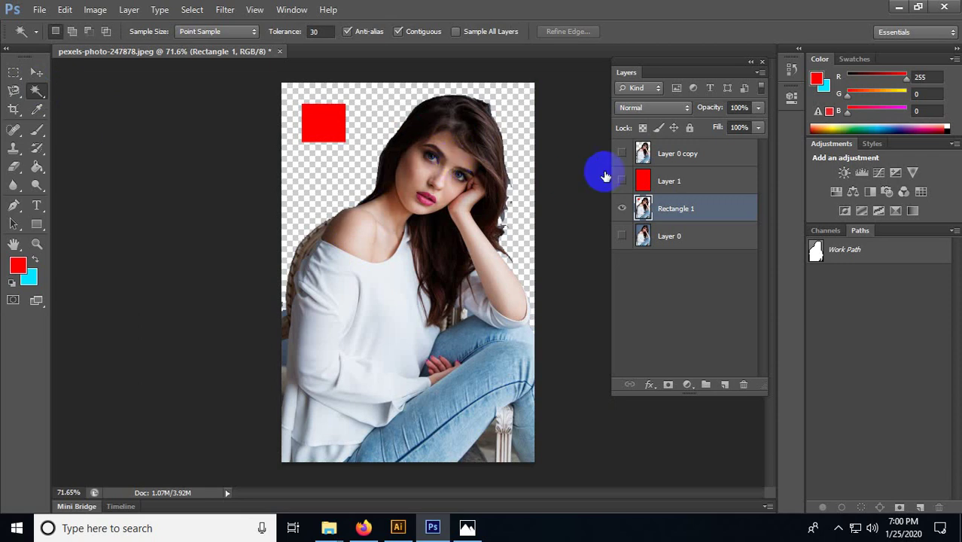
{"action": "key", "text": "ctrl+w"}
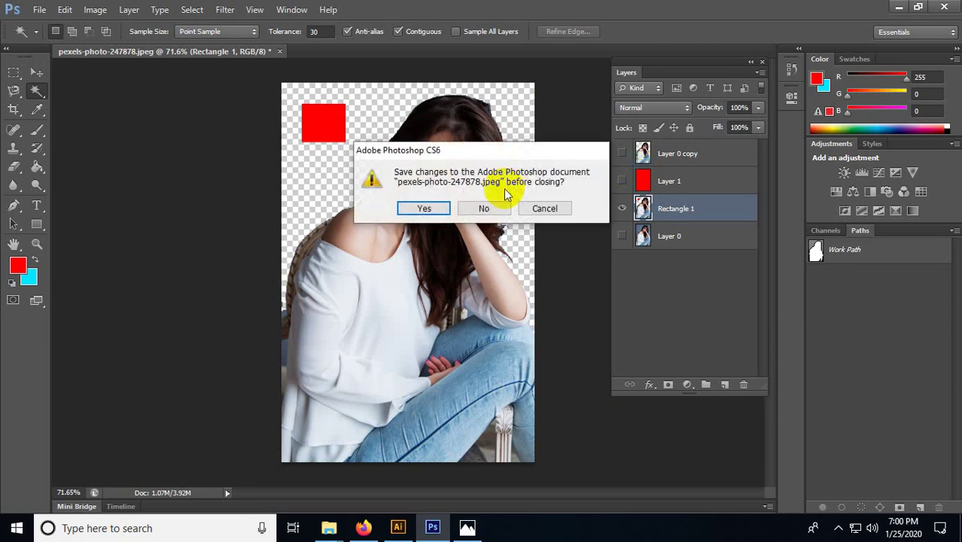
{"action": "left_click", "coordinate": [553, 206]}
Step: Hide the Rectangle 1 layer and show the original photo on Layer 0
{"action": "left_click", "coordinate": [36, 72]}
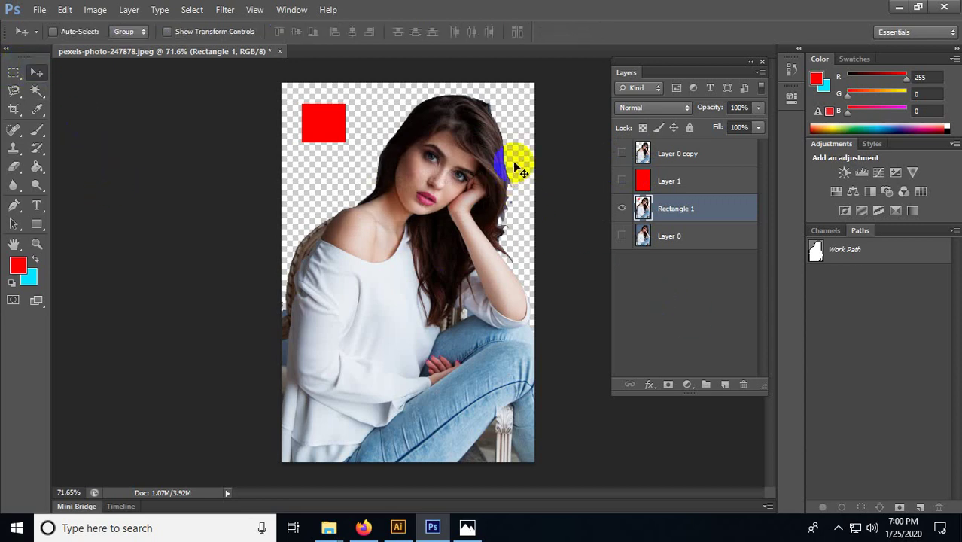
{"action": "scroll", "coordinate": [519, 169], "scroll_direction": "up", "scroll_amount": 2}
{"action": "left_click", "coordinate": [621, 209]}
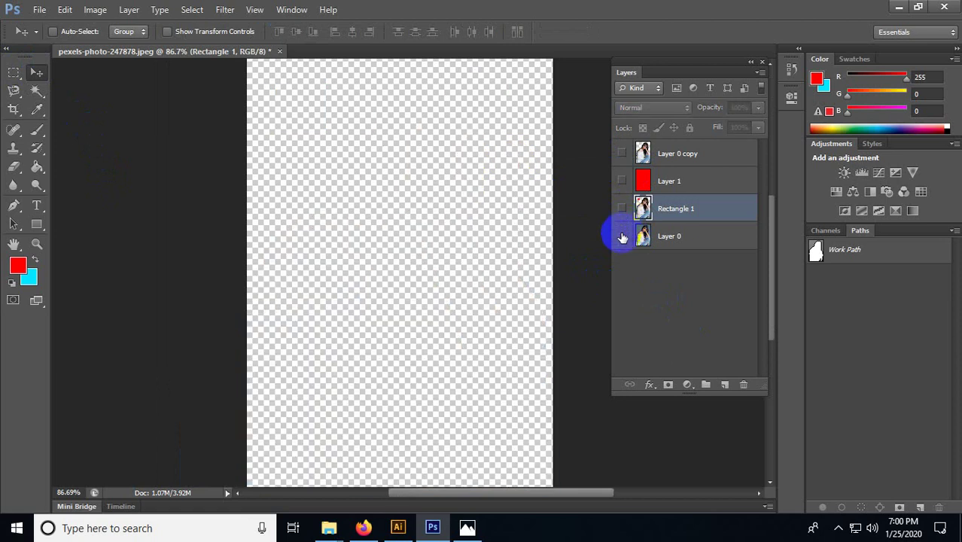
{"action": "left_click", "coordinate": [621, 237]}
{"action": "scroll", "coordinate": [535, 204], "scroll_direction": "up", "scroll_amount": 2}
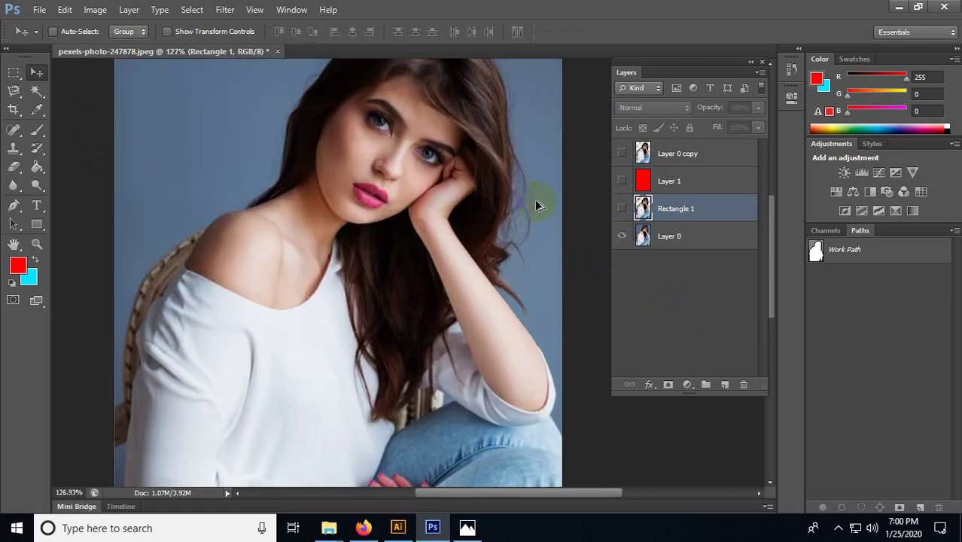
{"action": "scroll", "coordinate": [535, 225], "scroll_direction": "up", "scroll_amount": 2}
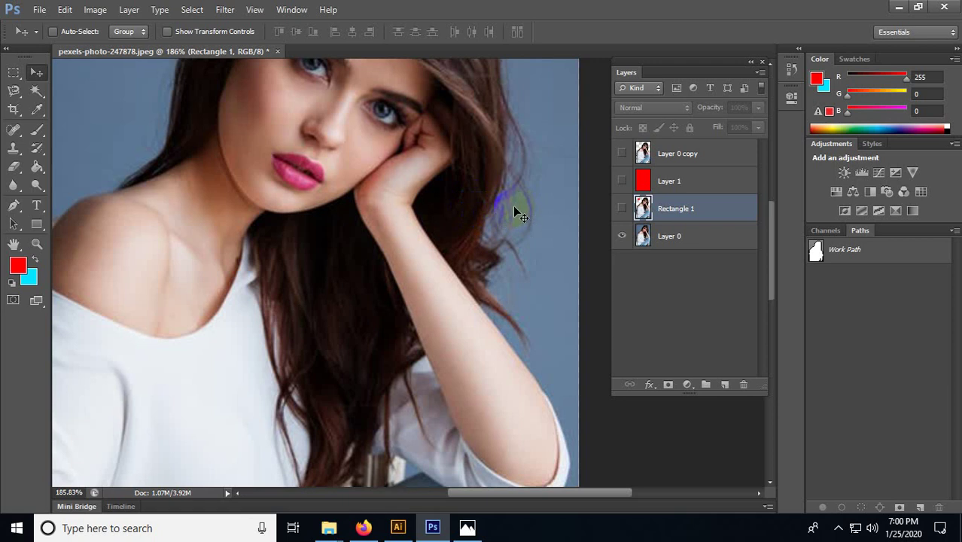
{"action": "scroll", "coordinate": [516, 209], "scroll_direction": "down", "scroll_amount": 3}
{"action": "scroll", "coordinate": [527, 318], "scroll_direction": "down", "scroll_amount": 2}
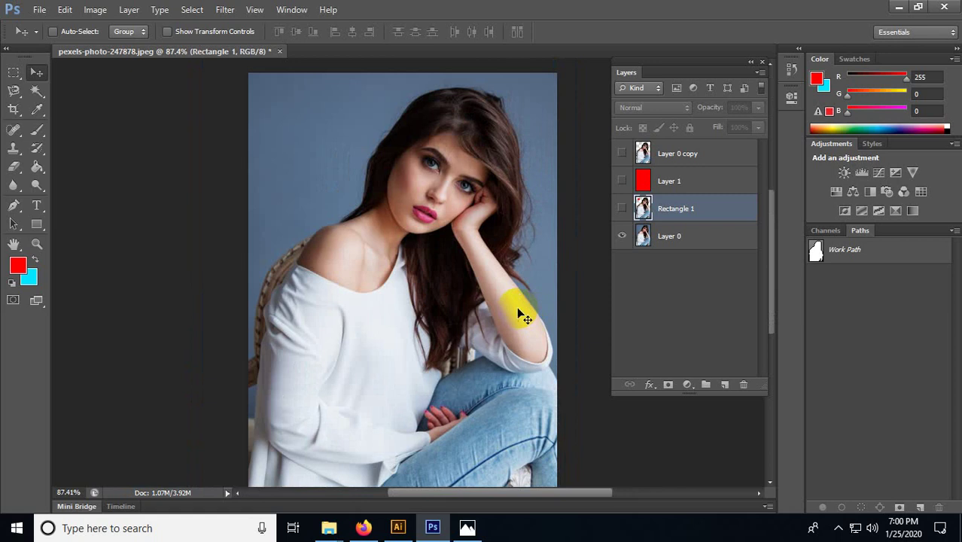
Step: Display the image's channels and move the Layers panel farther away from the photo
{"action": "left_click", "coordinate": [826, 230]}
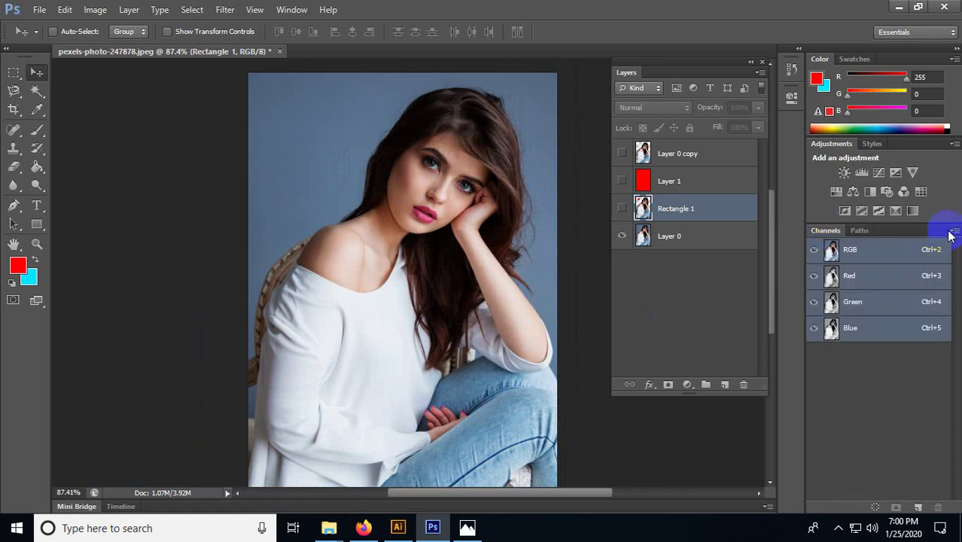
{"action": "left_click_drag", "start_coordinate": [625, 72], "coordinate": [712, 78]}
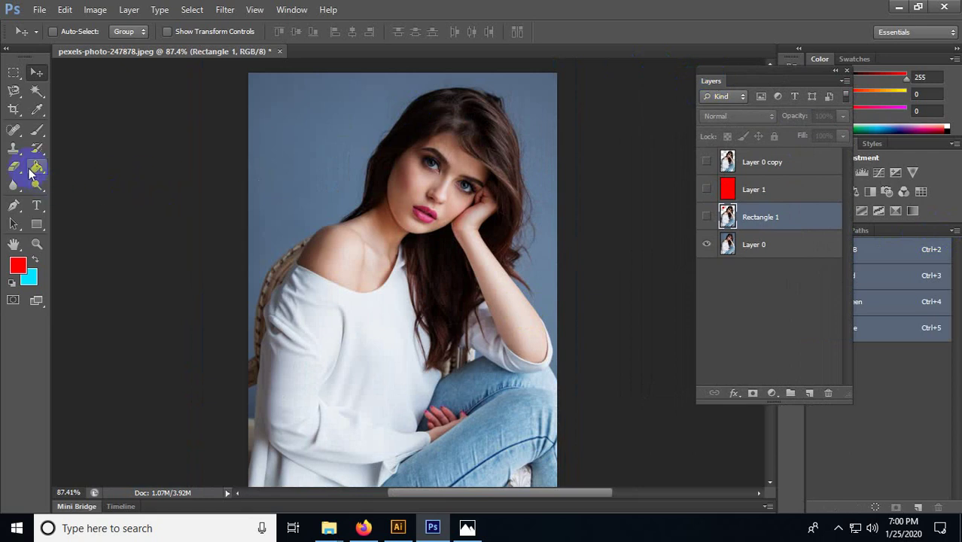
{"action": "left_click", "coordinate": [17, 166]}
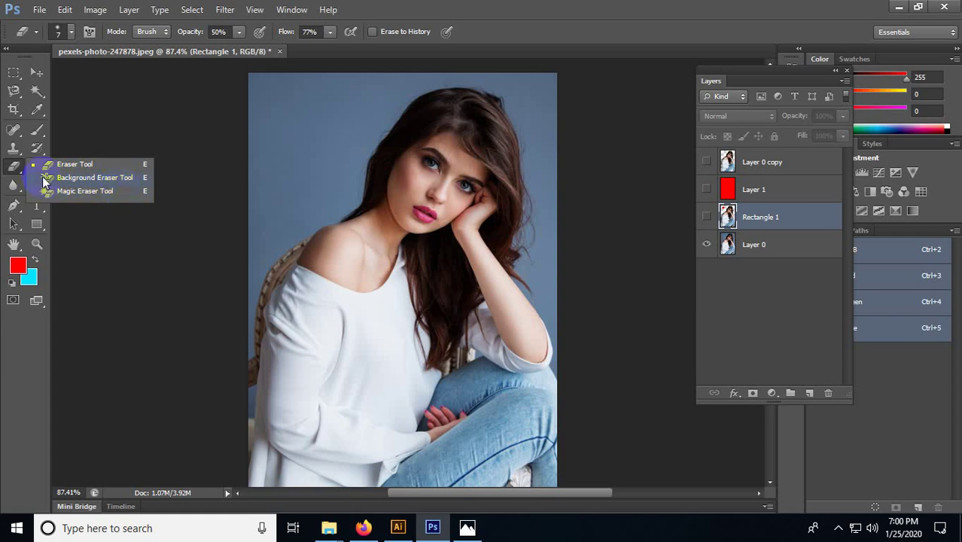
{"action": "left_click", "coordinate": [13, 167]}
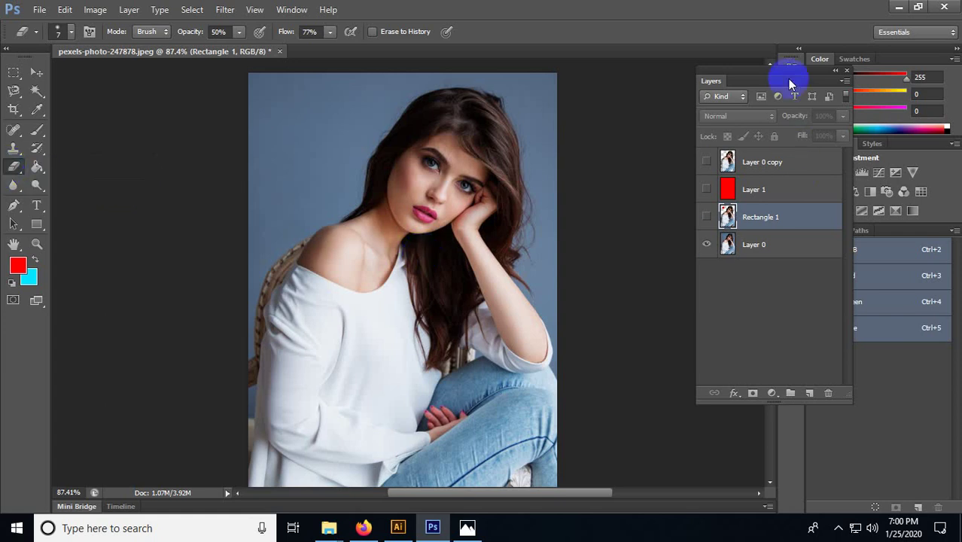
{"action": "left_click_drag", "start_coordinate": [764, 83], "coordinate": [770, 83]}
Step: Make Layer 0 the active layer, keeping it visible
{"action": "left_click", "coordinate": [712, 243]}
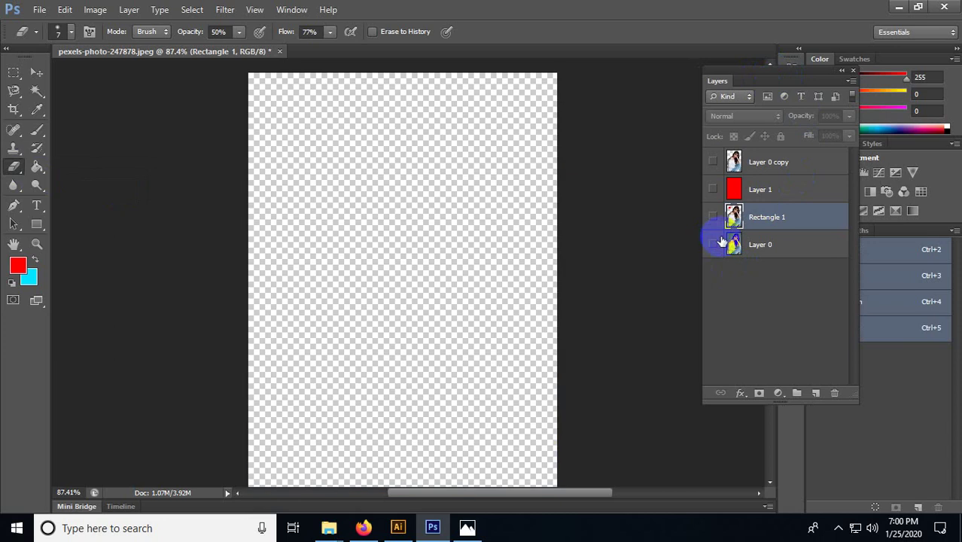
{"action": "left_click", "coordinate": [712, 244]}
{"action": "left_click", "coordinate": [763, 244]}
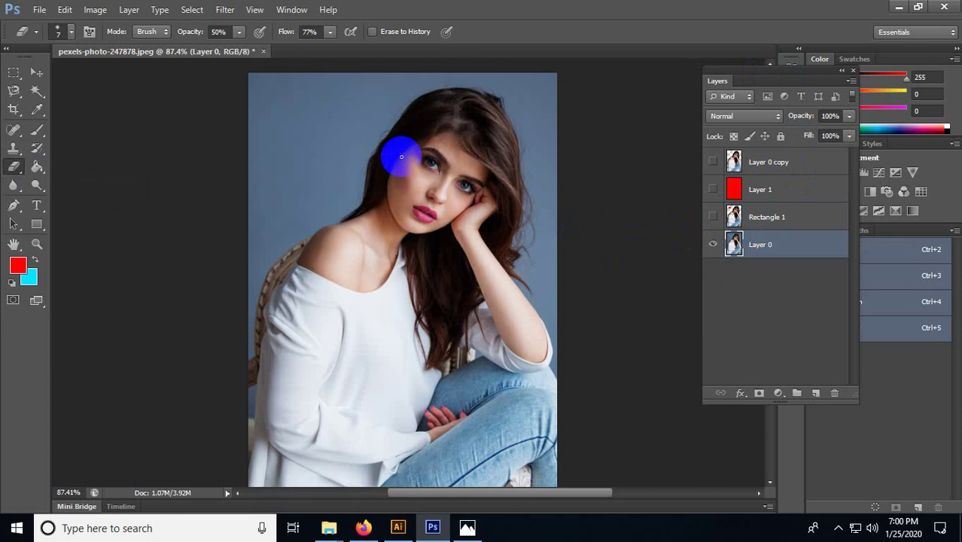
{"action": "right_click", "coordinate": [14, 166]}
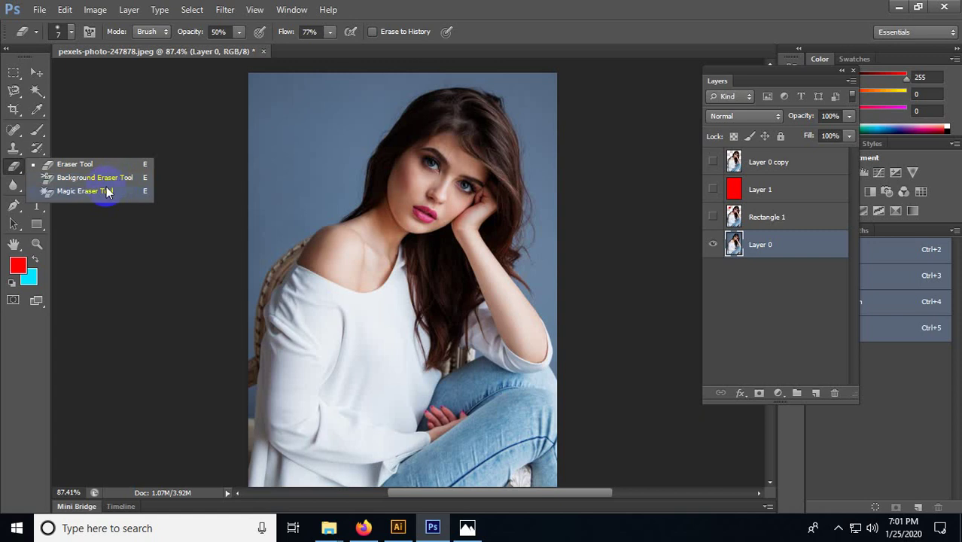
{"action": "left_click", "coordinate": [37, 71]}
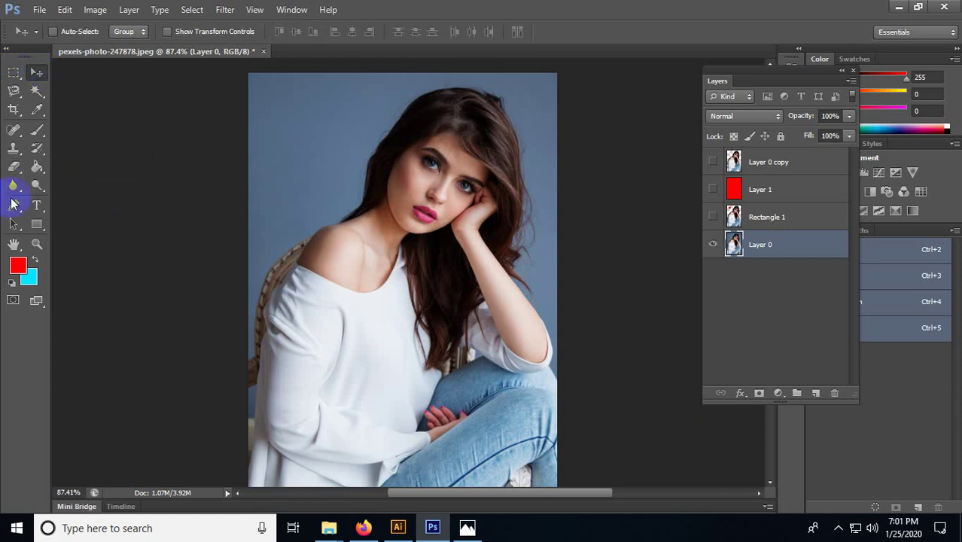
Step: Start a Pen tool path at the woman's bare shoulder and follow the hair's outer edge up to the crown
{"action": "left_click", "coordinate": [9, 210]}
{"action": "scroll", "coordinate": [419, 189], "scroll_direction": "up", "scroll_amount": 2}
{"action": "left_click_drag", "start_coordinate": [550, 189], "coordinate": [486, 296]}
{"action": "scroll", "coordinate": [201, 360], "scroll_direction": "up", "scroll_amount": 2}
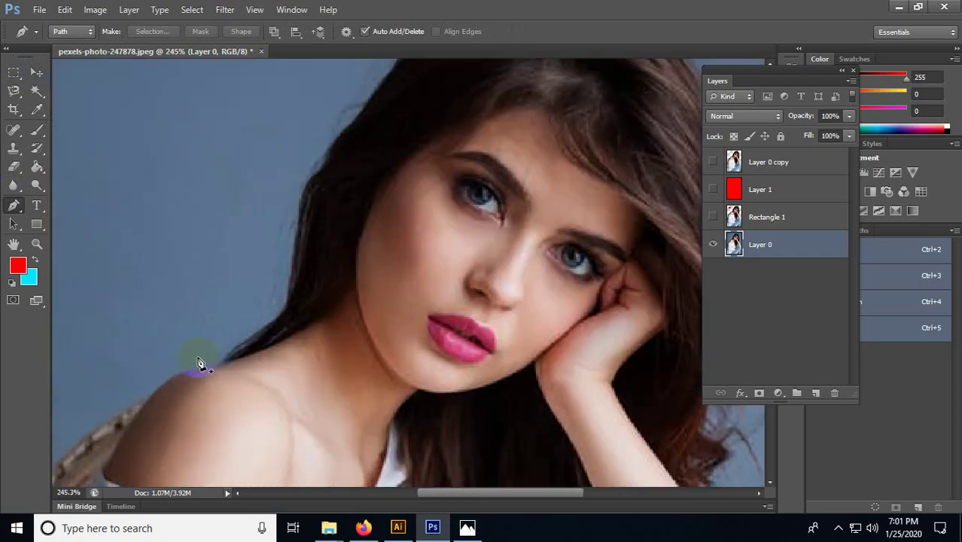
{"action": "left_click_drag", "start_coordinate": [256, 360], "coordinate": [290, 377]}
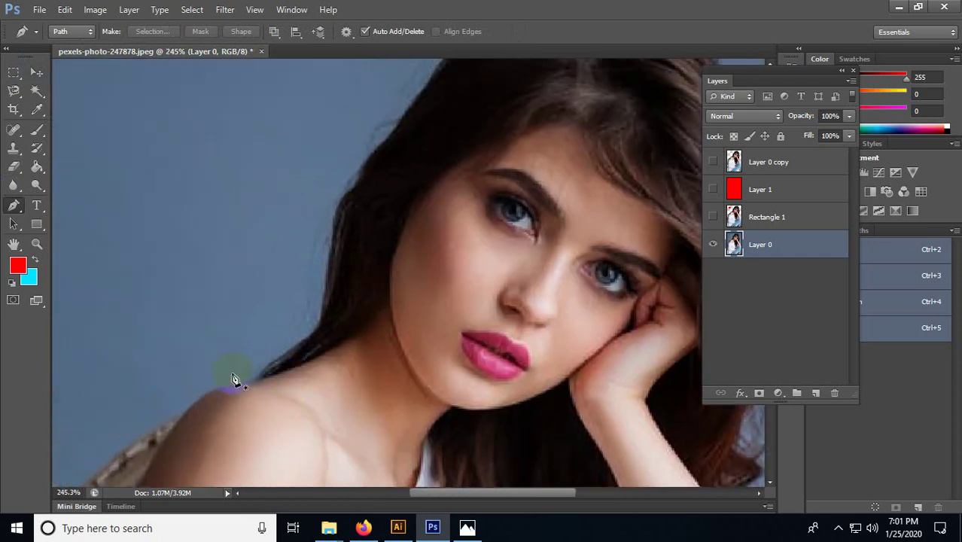
{"action": "left_click", "coordinate": [205, 395]}
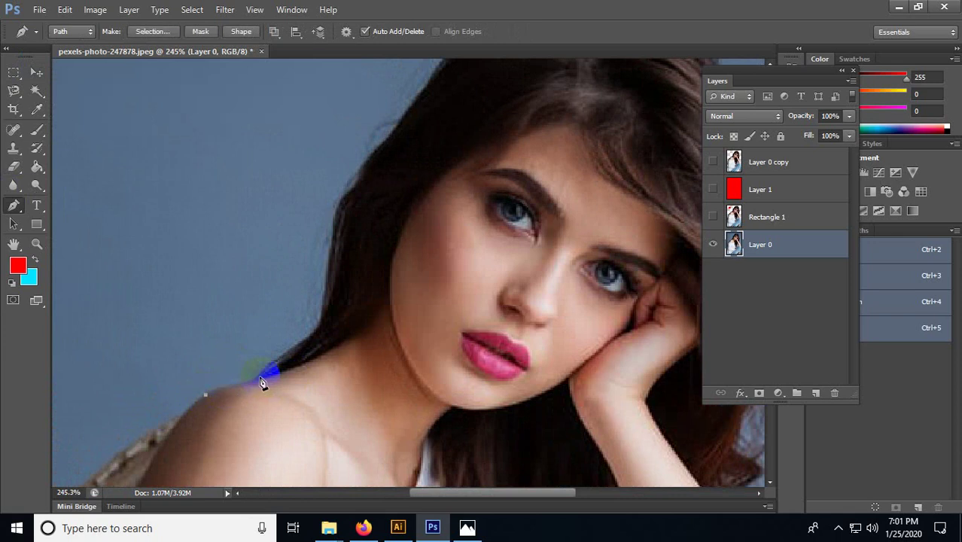
{"action": "left_click_drag", "start_coordinate": [319, 333], "coordinate": [342, 375]}
{"action": "scroll", "coordinate": [330, 316], "scroll_direction": "up", "scroll_amount": 3}
{"action": "scroll", "coordinate": [352, 332], "scroll_direction": "up", "scroll_amount": 3}
{"action": "left_click_drag", "start_coordinate": [389, 326], "coordinate": [441, 317]}
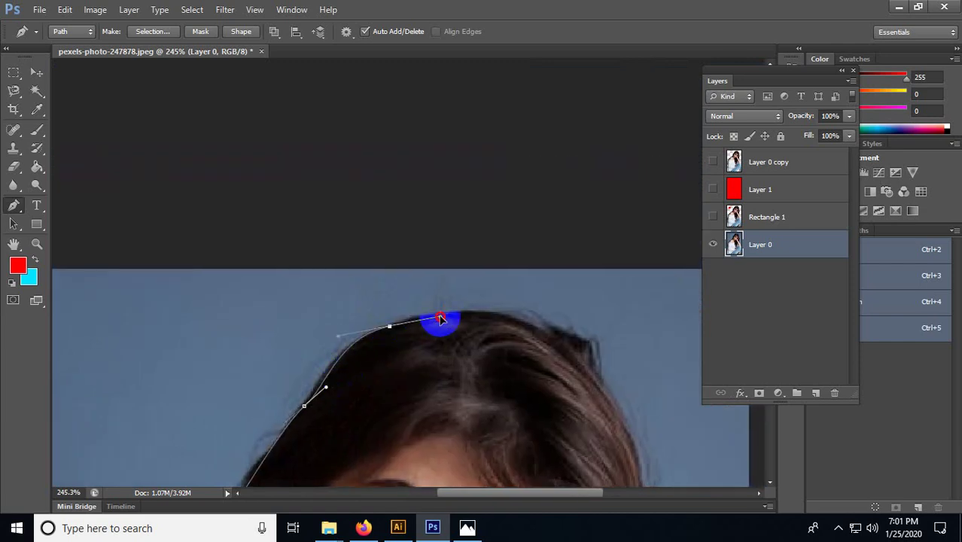
Step: Continue the path over the crown and down the hair on the hand side, leaving the loose strands outside
{"action": "left_click_drag", "start_coordinate": [544, 328], "coordinate": [595, 361]}
{"action": "left_click_drag", "start_coordinate": [633, 420], "coordinate": [509, 316]}
{"action": "left_click_drag", "start_coordinate": [526, 423], "coordinate": [544, 323]}
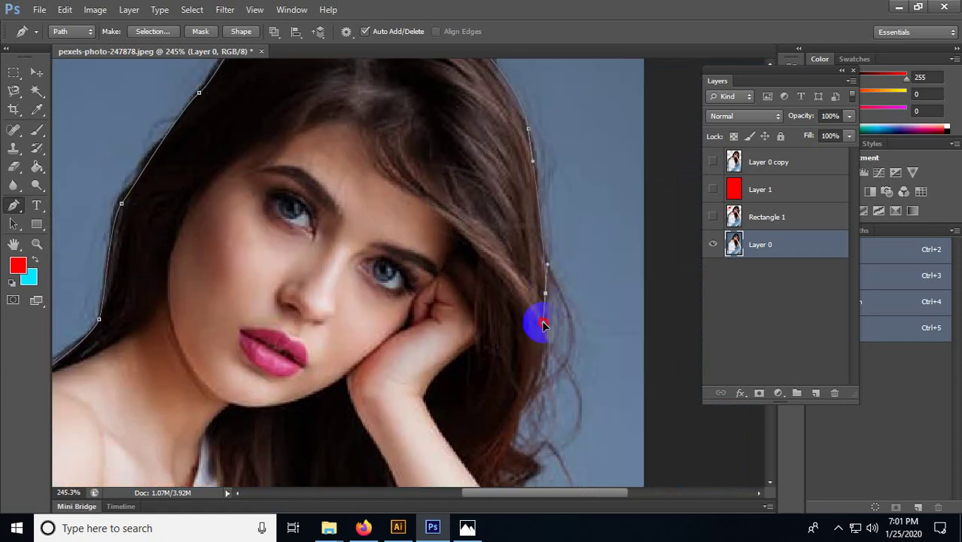
{"action": "left_click_drag", "start_coordinate": [541, 357], "coordinate": [566, 304]}
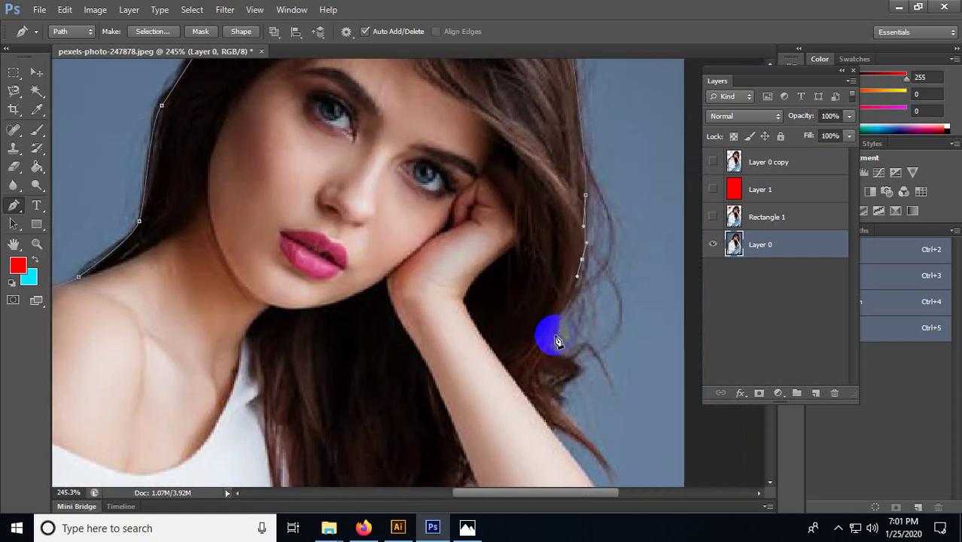
{"action": "left_click_drag", "start_coordinate": [553, 339], "coordinate": [523, 310]}
Step: Extend the path past the arm and around the outside of the canvas, closing it at the shoulder
{"action": "scroll", "coordinate": [522, 310], "scroll_direction": "down", "scroll_amount": 3}
{"action": "scroll", "coordinate": [590, 274], "scroll_direction": "down", "scroll_amount": 3}
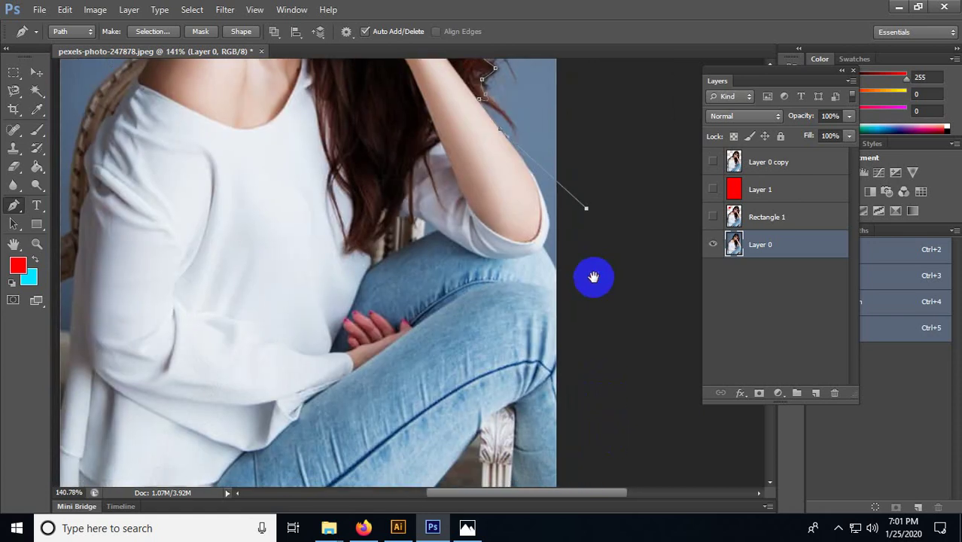
{"action": "scroll", "coordinate": [594, 398], "scroll_direction": "down", "scroll_amount": 5}
{"action": "left_click", "coordinate": [537, 417]}
{"action": "left_click", "coordinate": [392, 425]}
{"action": "left_click", "coordinate": [294, 399]}
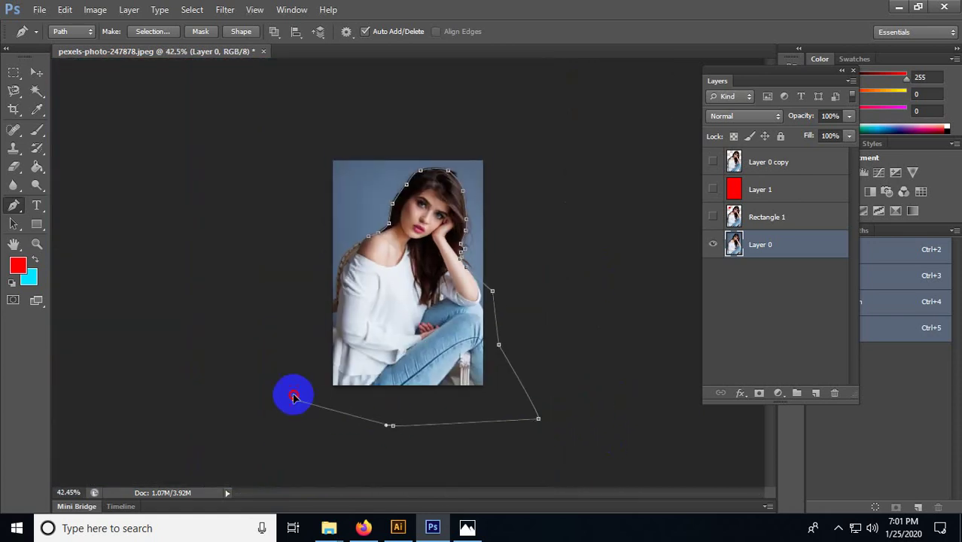
{"action": "left_click", "coordinate": [306, 309]}
{"action": "left_click", "coordinate": [331, 244]}
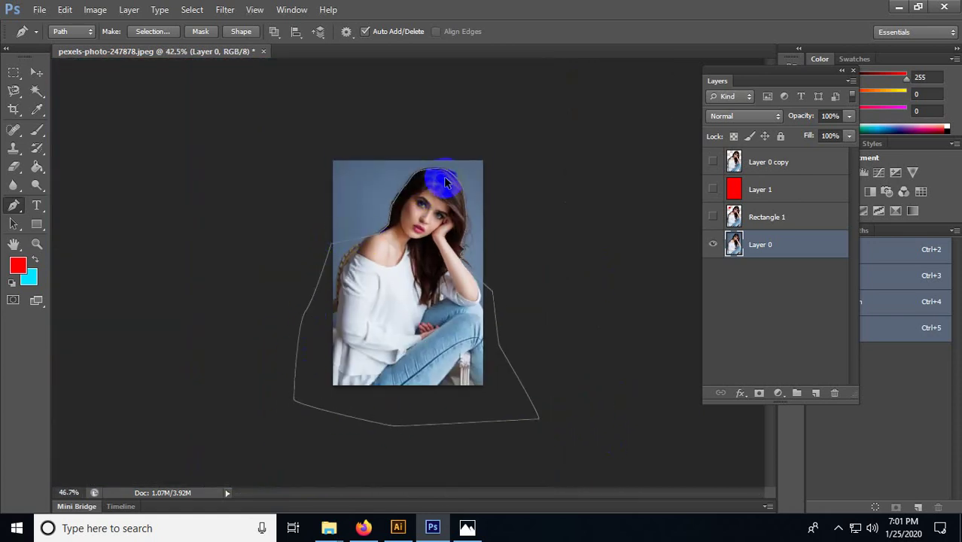
Step: Convert the closed path around the woman into a selection and add a layer mask from it to Layer 0
{"action": "scroll", "coordinate": [408, 141], "scroll_direction": "up", "scroll_amount": 5}
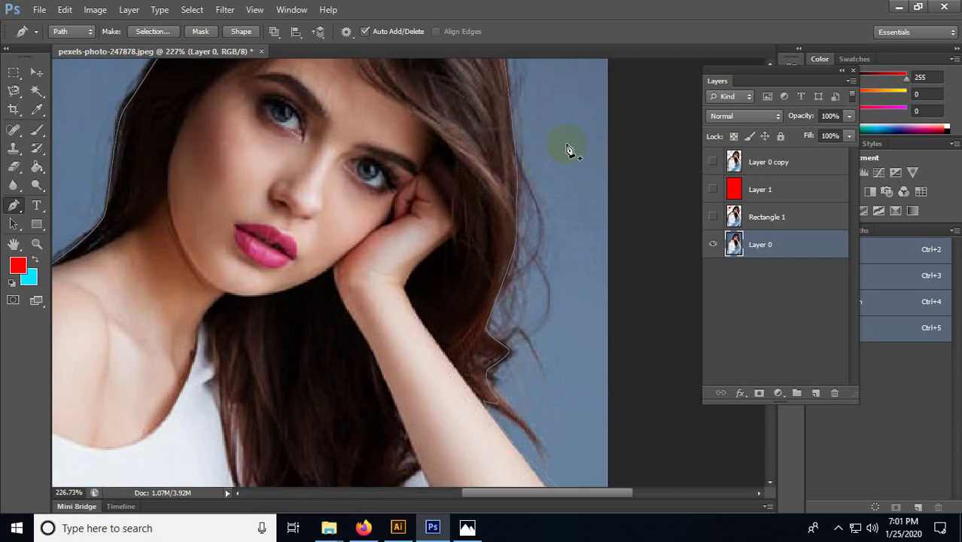
{"action": "left_click_drag", "start_coordinate": [565, 111], "coordinate": [539, 224]}
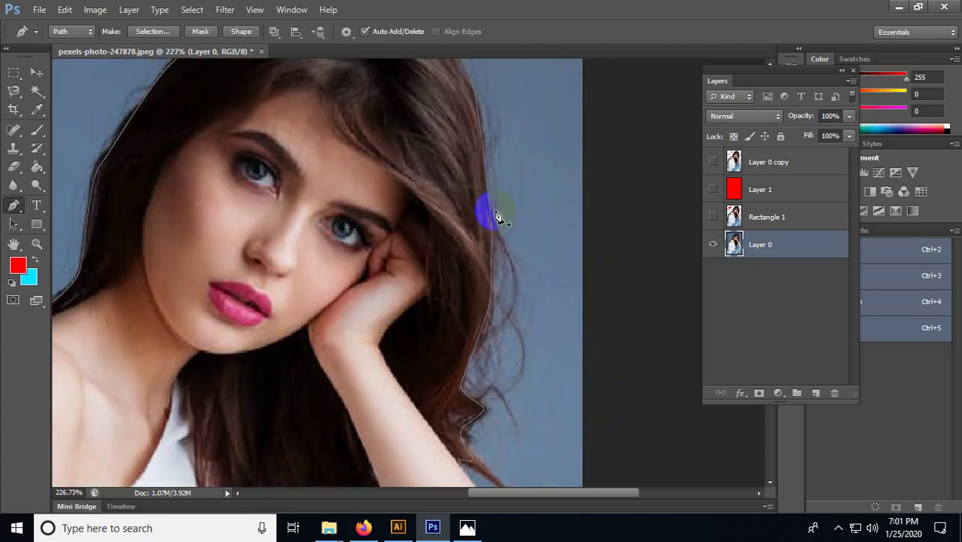
{"action": "scroll", "coordinate": [468, 318], "scroll_direction": "down", "scroll_amount": 2}
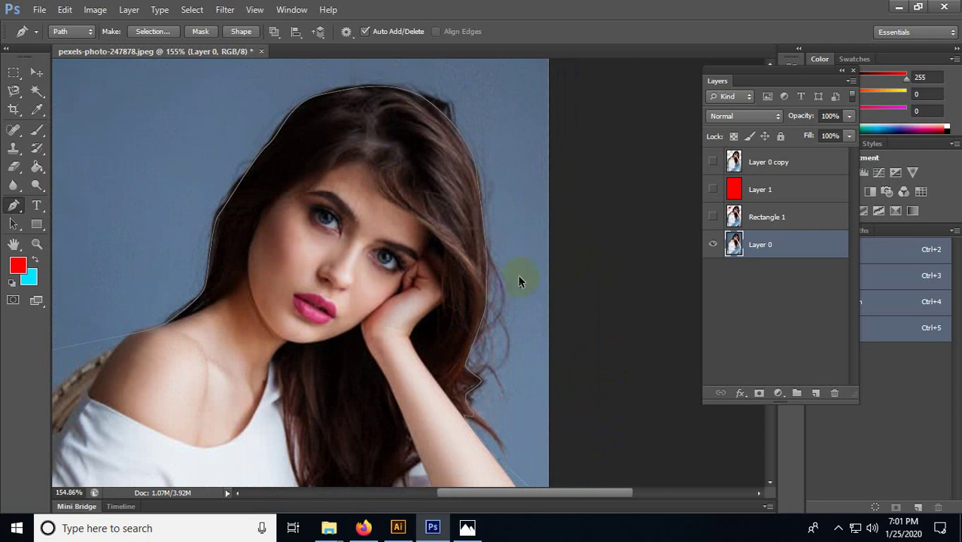
{"action": "scroll", "coordinate": [518, 280], "scroll_direction": "up", "scroll_amount": 2}
{"action": "left_click", "coordinate": [474, 280]}
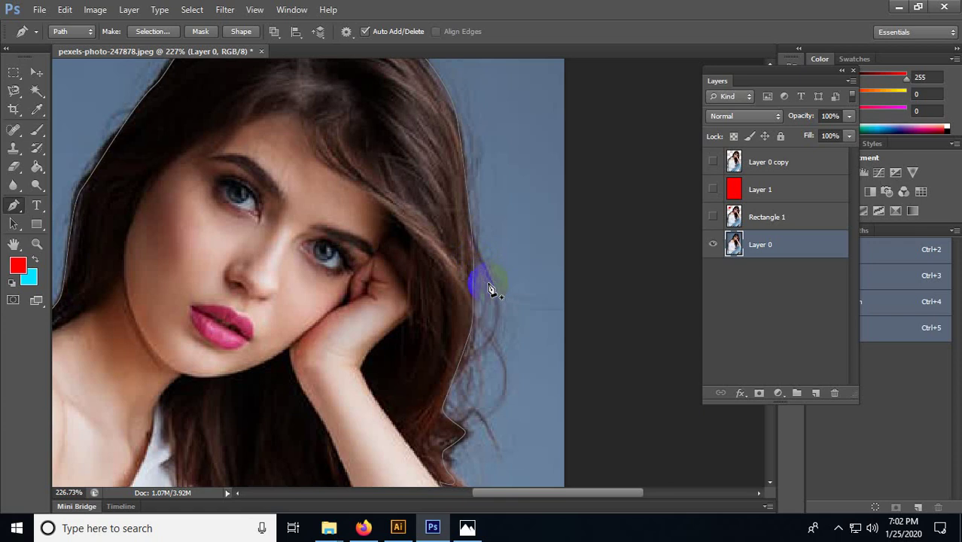
{"action": "scroll", "coordinate": [489, 284], "scroll_direction": "down", "scroll_amount": 2}
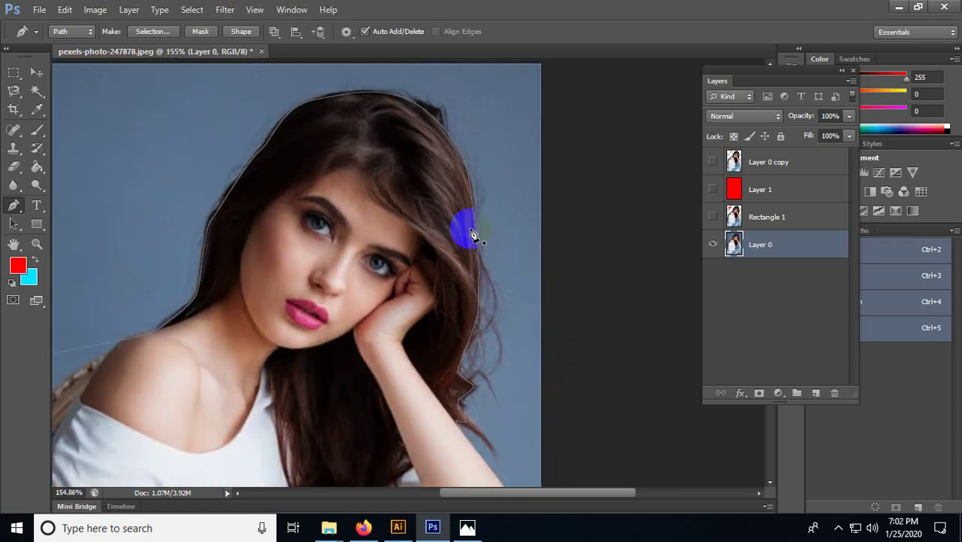
{"action": "key", "text": "ctrl+Return"}
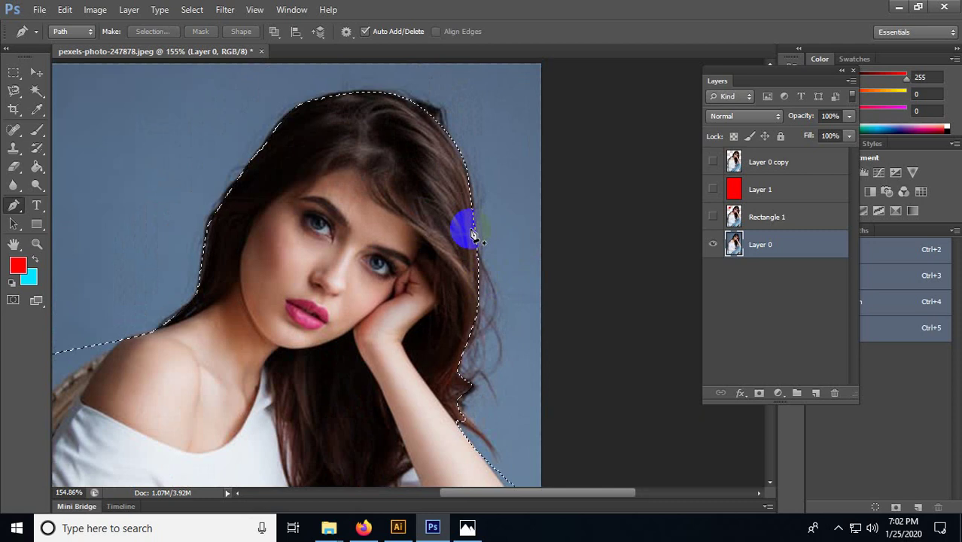
{"action": "scroll", "coordinate": [476, 287], "scroll_direction": "up", "scroll_amount": 3}
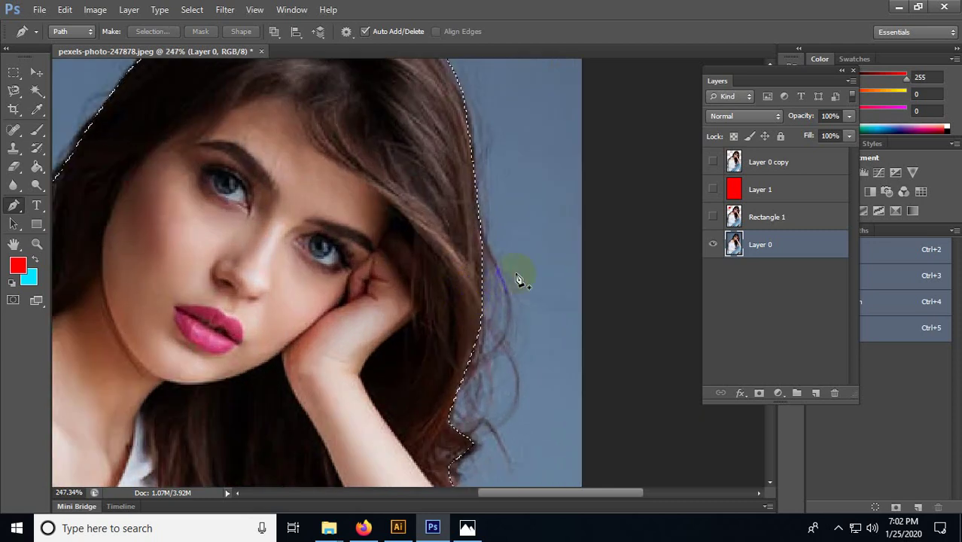
{"action": "scroll", "coordinate": [520, 274], "scroll_direction": "down", "scroll_amount": 3}
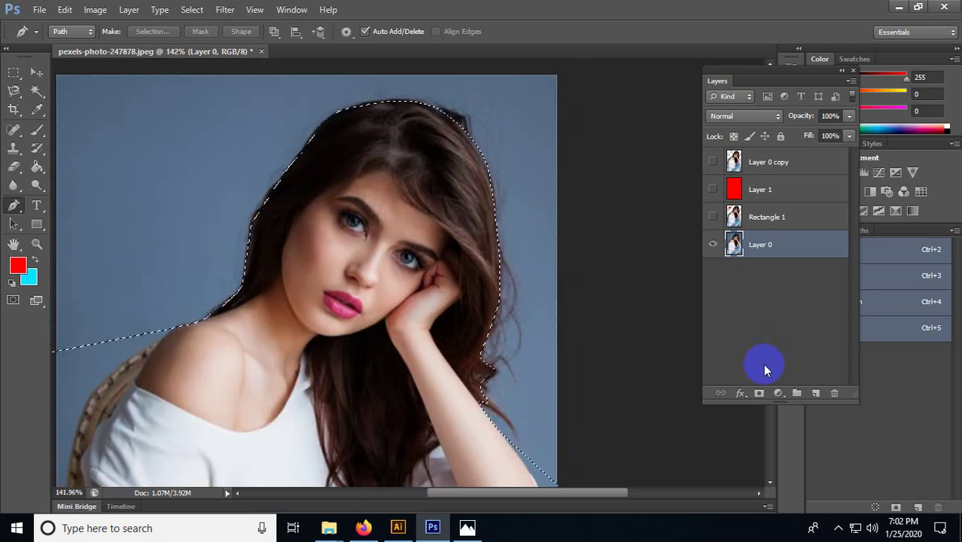
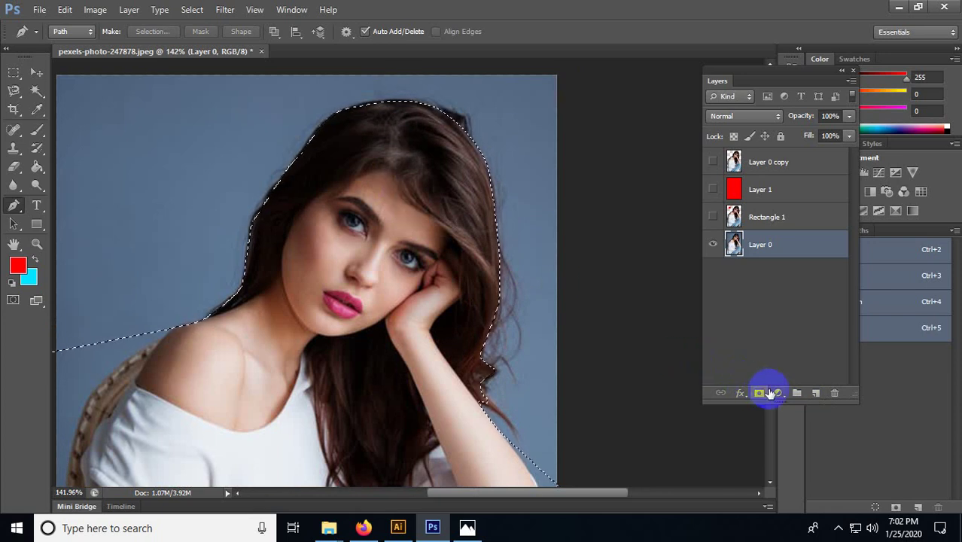
{"action": "left_click", "coordinate": [761, 393]}
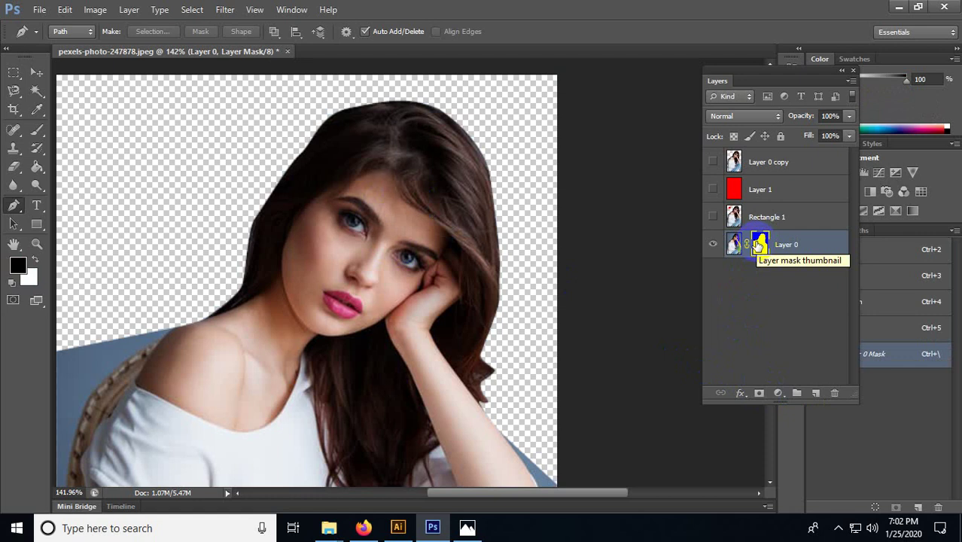
{"action": "left_click", "coordinate": [751, 286]}
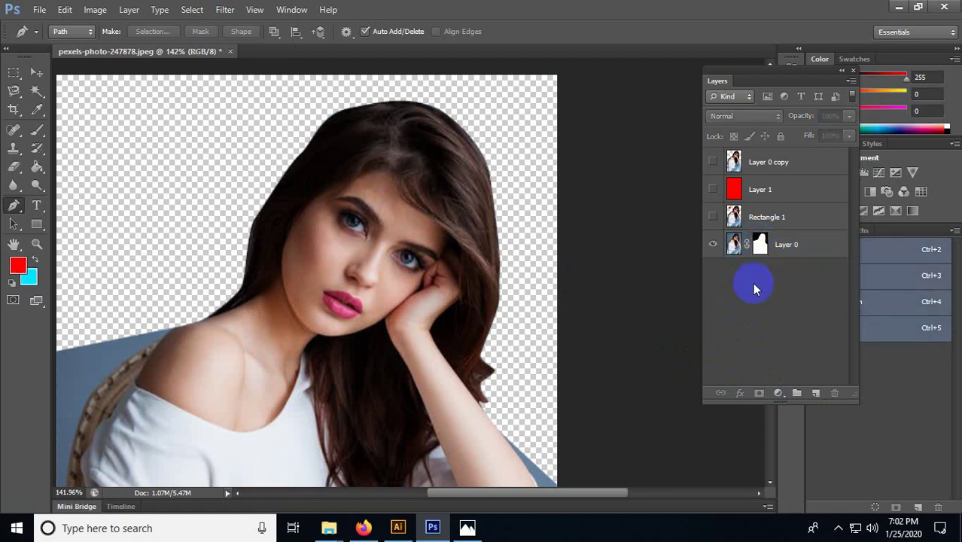
{"action": "left_click", "coordinate": [734, 242]}
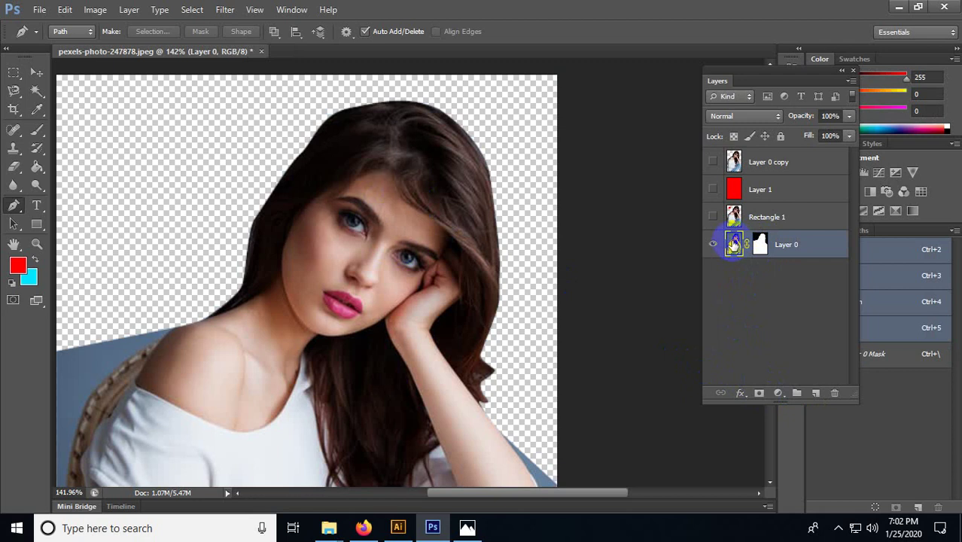
{"action": "left_click", "coordinate": [761, 241]}
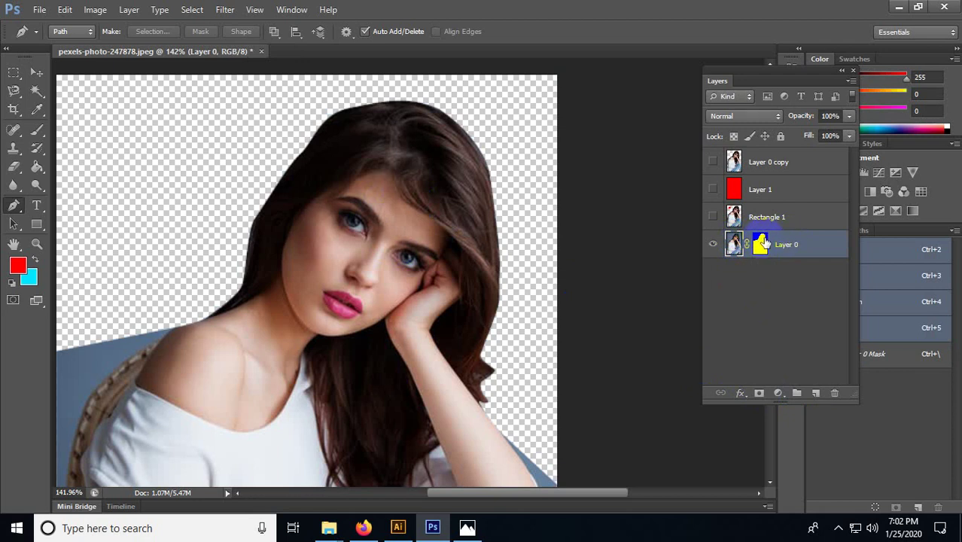
{"action": "left_click", "coordinate": [758, 243]}
{"action": "left_click", "coordinate": [759, 242]}
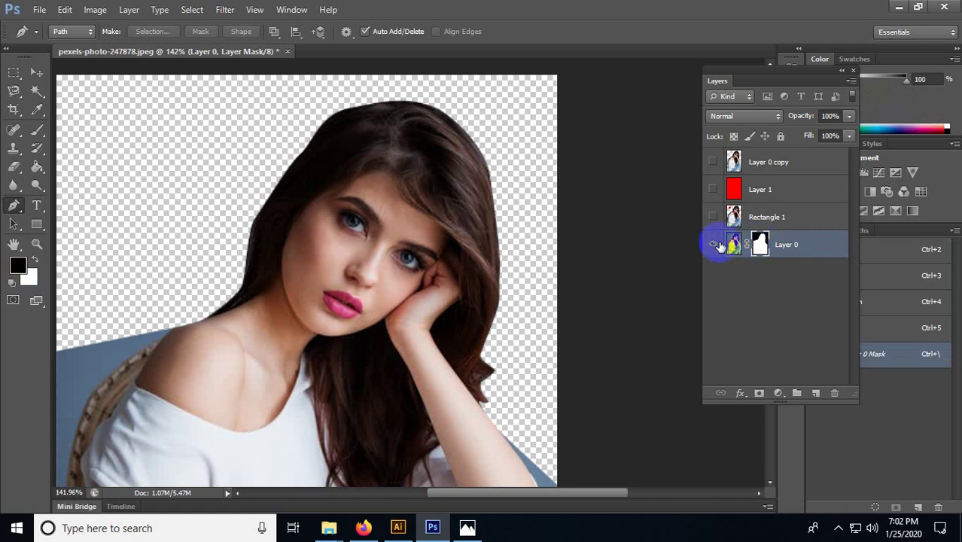
{"action": "left_click", "coordinate": [734, 243]}
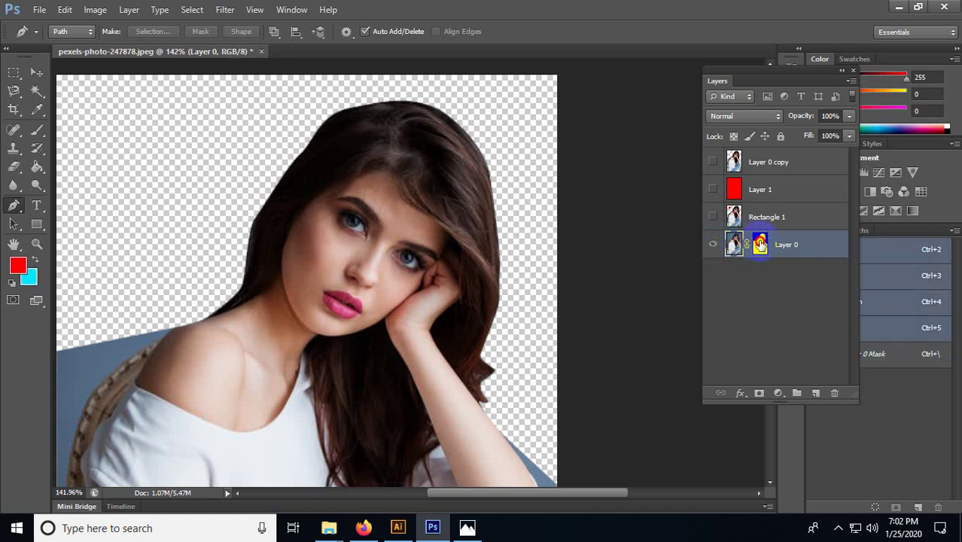
{"action": "left_click", "coordinate": [760, 243]}
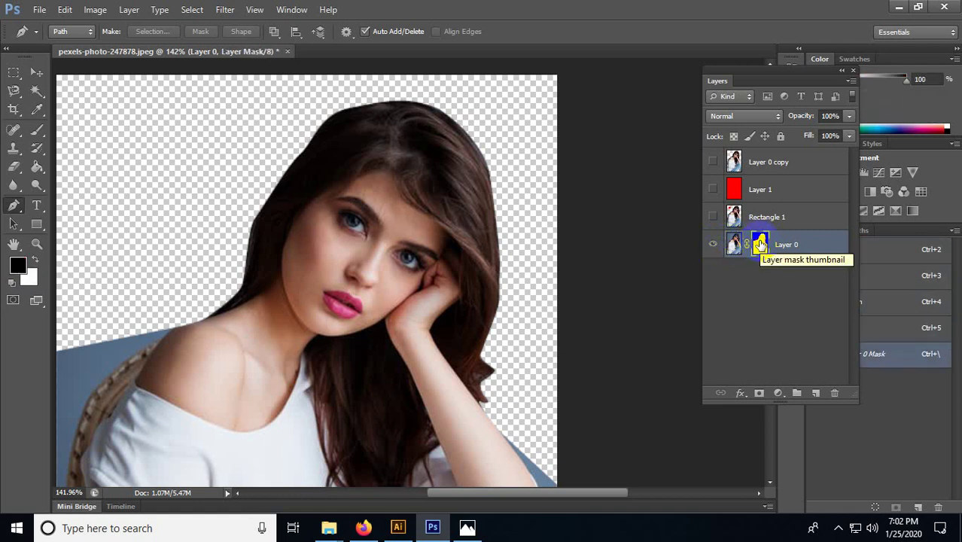
{"action": "right_click", "coordinate": [760, 243]}
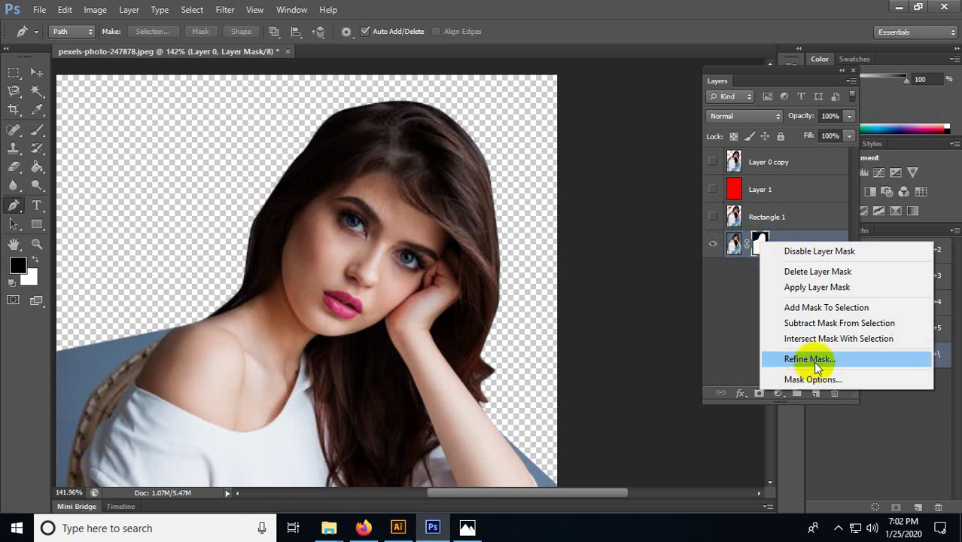
{"action": "right_click", "coordinate": [758, 239]}
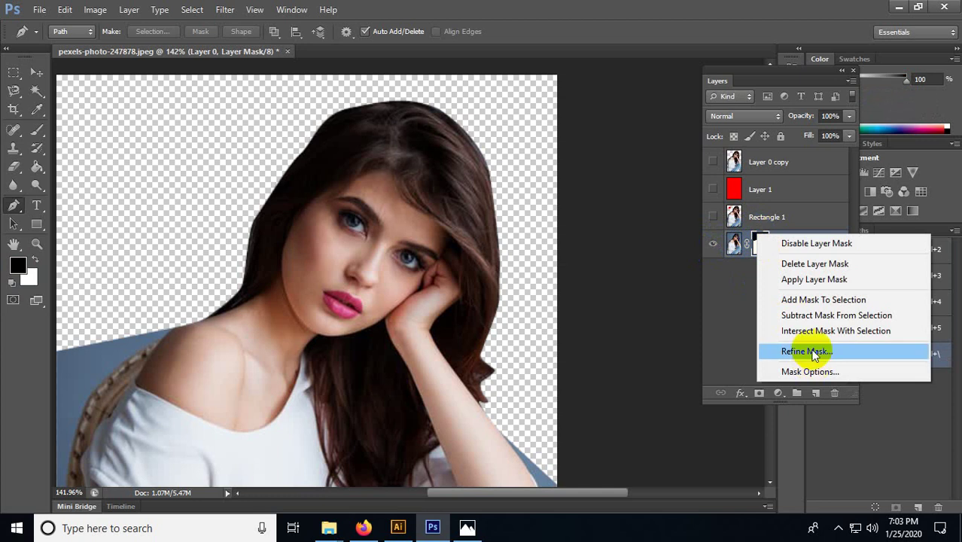
{"action": "left_click", "coordinate": [730, 249]}
{"action": "left_click", "coordinate": [732, 244]}
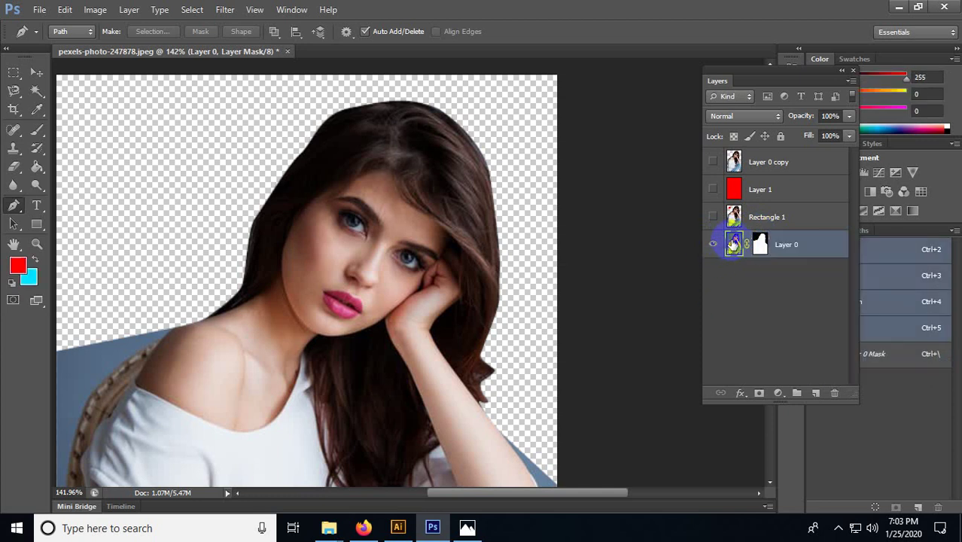
{"action": "right_click", "coordinate": [759, 239]}
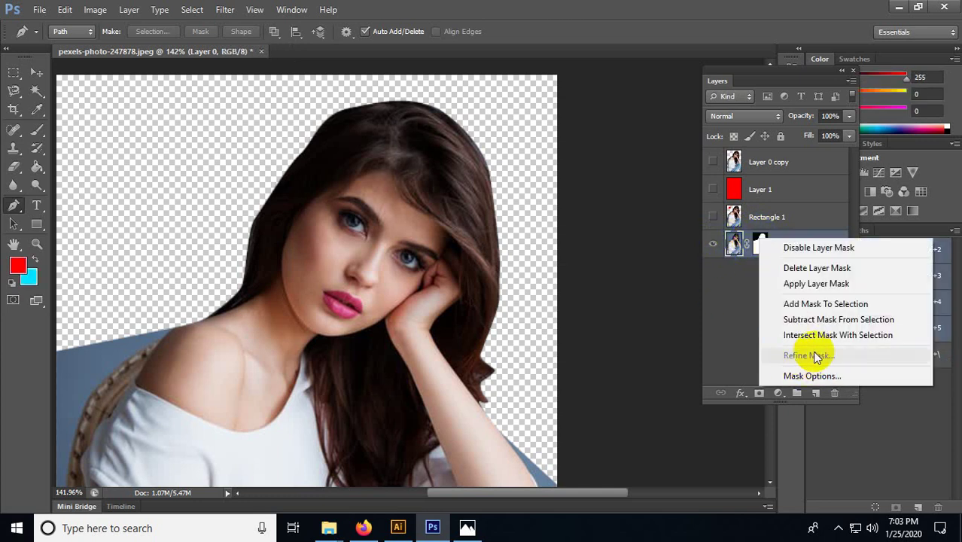
Step: Select the layer mask of Layer 0 and open Refine Mask for it
{"action": "left_click", "coordinate": [758, 242]}
{"action": "left_click", "coordinate": [760, 241]}
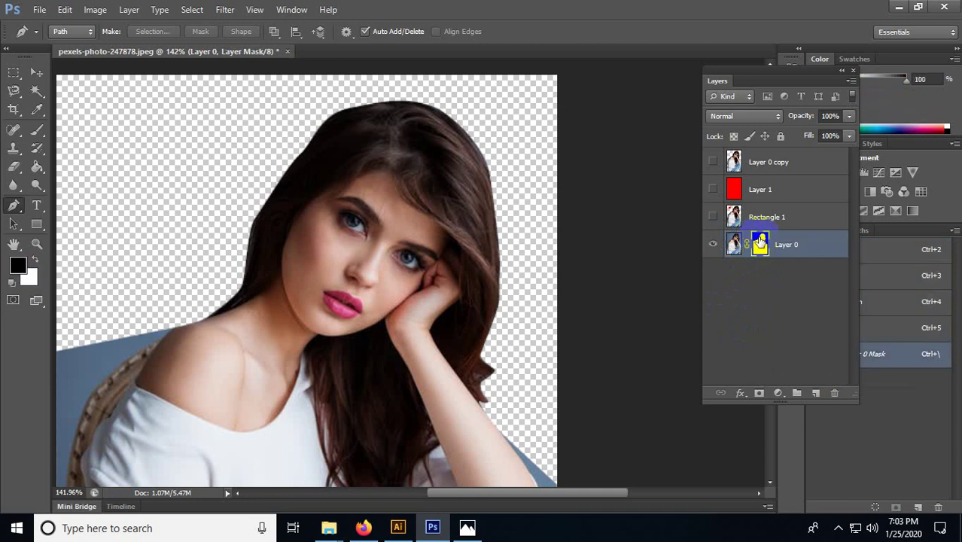
{"action": "right_click", "coordinate": [759, 241]}
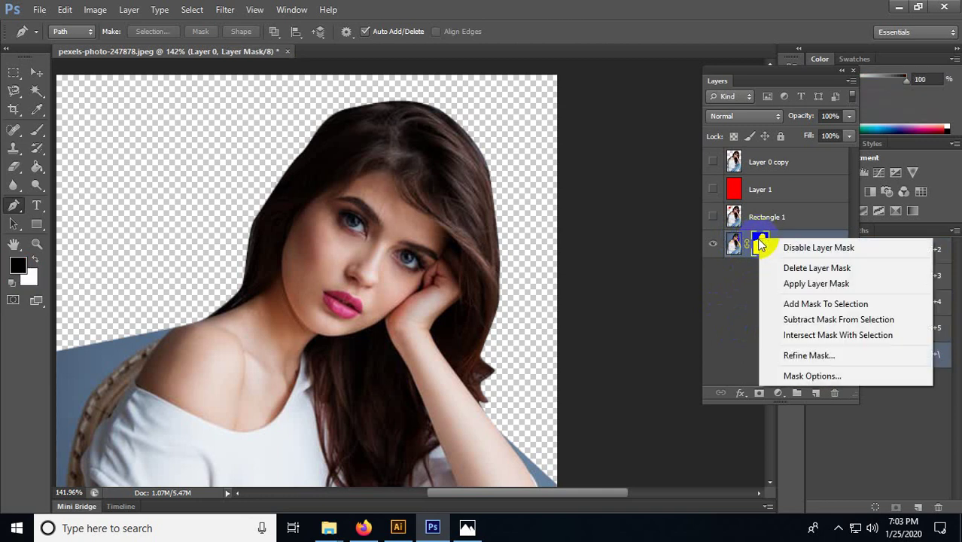
{"action": "left_click", "coordinate": [806, 354]}
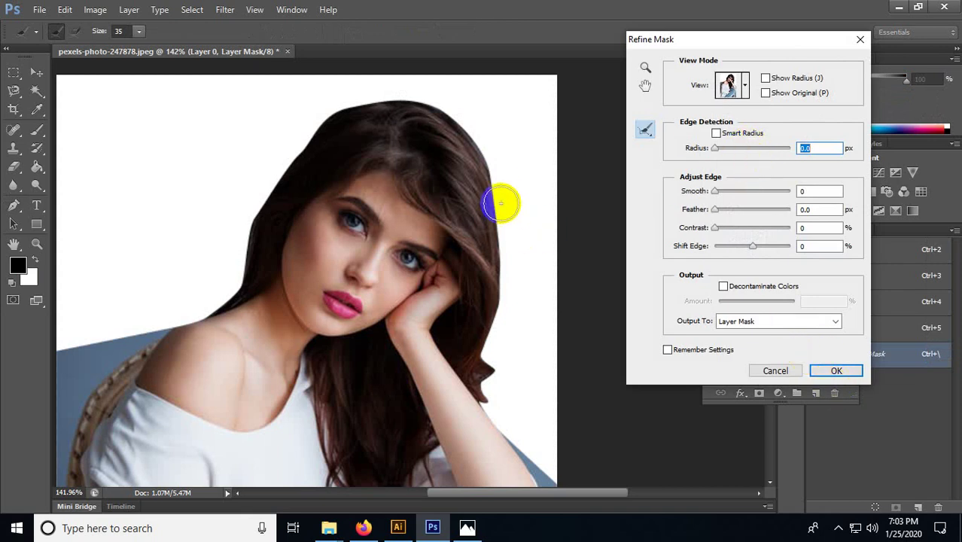
{"action": "left_click_drag", "start_coordinate": [500, 203], "coordinate": [504, 192]}
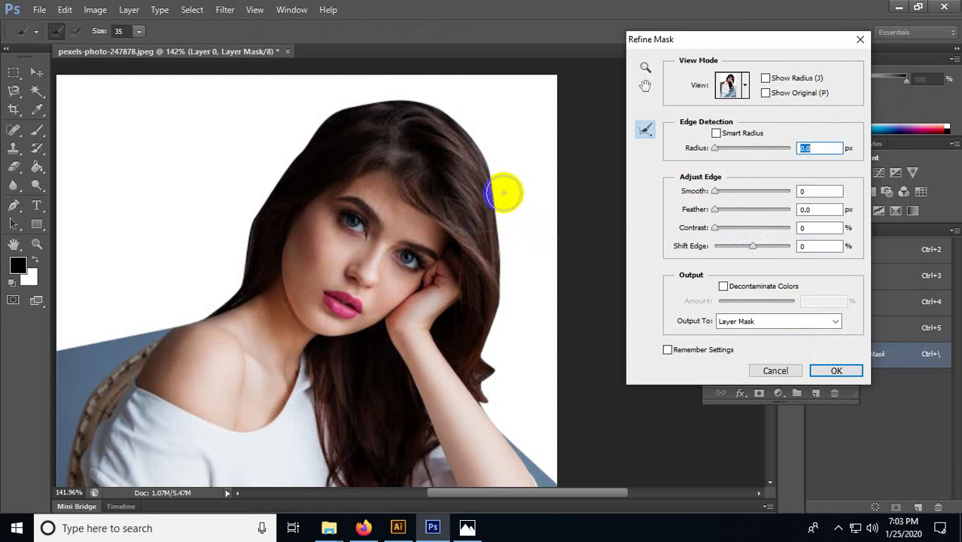
{"action": "left_click", "coordinate": [440, 157]}
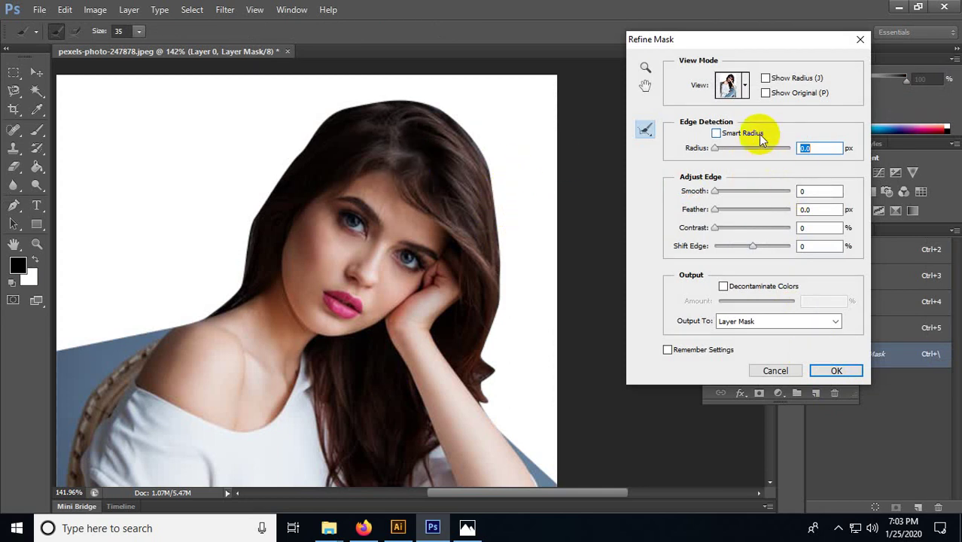
Step: Set the Refine Radius brush size to 41
{"action": "left_click", "coordinate": [743, 85]}
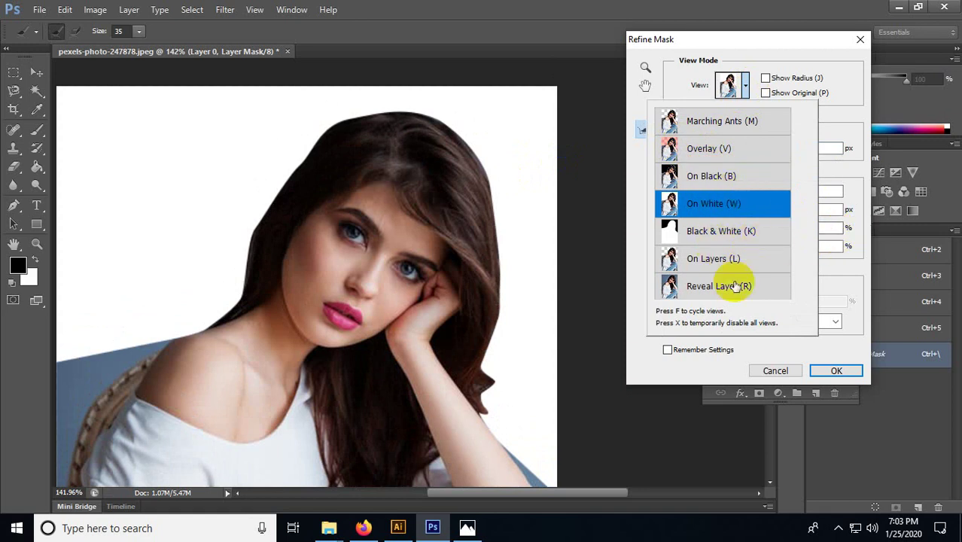
{"action": "scroll", "coordinate": [752, 251], "scroll_direction": "down", "scroll_amount": 1}
{"action": "scroll", "coordinate": [753, 251], "scroll_direction": "up", "scroll_amount": 2}
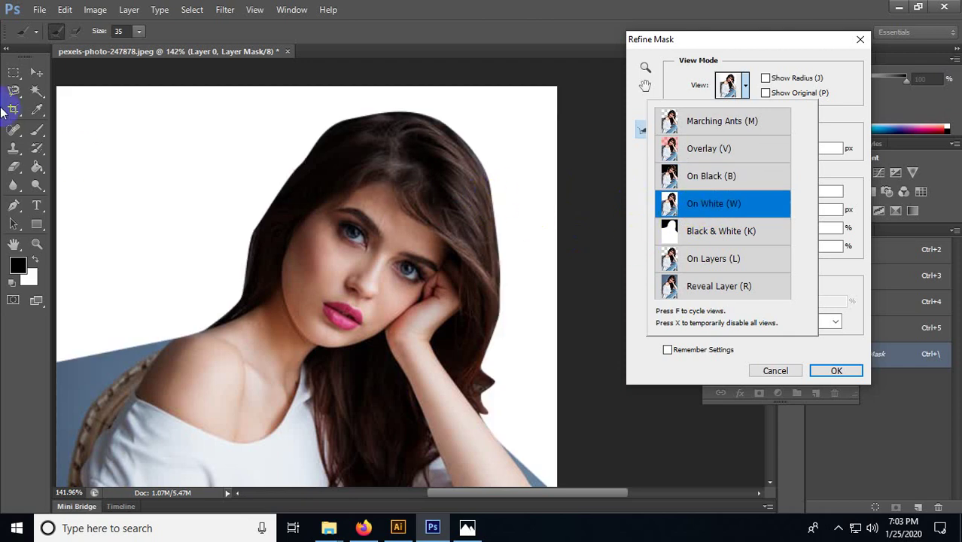
{"action": "left_click", "coordinate": [140, 33]}
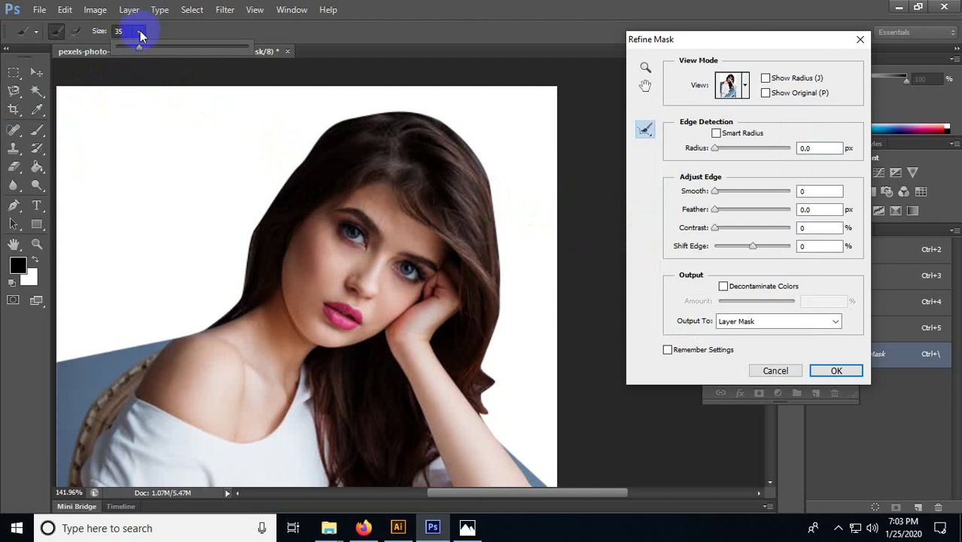
{"action": "mouse_move", "coordinate": [136, 48]}
{"action": "left_mouse_down"}
{"action": "mouse_move", "coordinate": [122, 48]}
{"action": "mouse_move", "coordinate": [187, 49]}
{"action": "mouse_move", "coordinate": [143, 48]}
{"action": "left_mouse_up"}
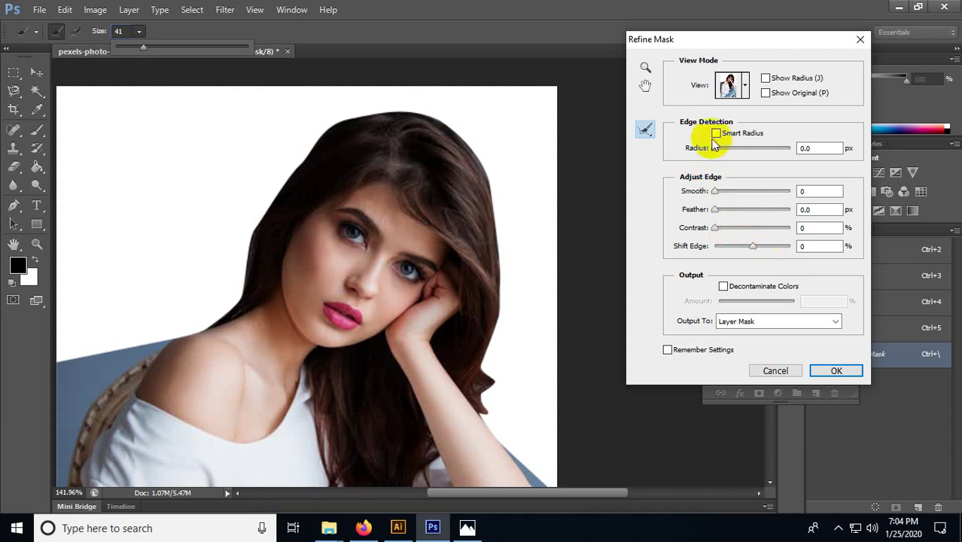
Step: Try refining the mask edge with Radius 1.2 px, Smooth 35, Feather 3.3 px and Contrast 34%
{"action": "mouse_move", "coordinate": [715, 148]}
{"action": "left_mouse_down"}
{"action": "mouse_move", "coordinate": [753, 151]}
{"action": "mouse_move", "coordinate": [744, 152]}
{"action": "left_mouse_up"}
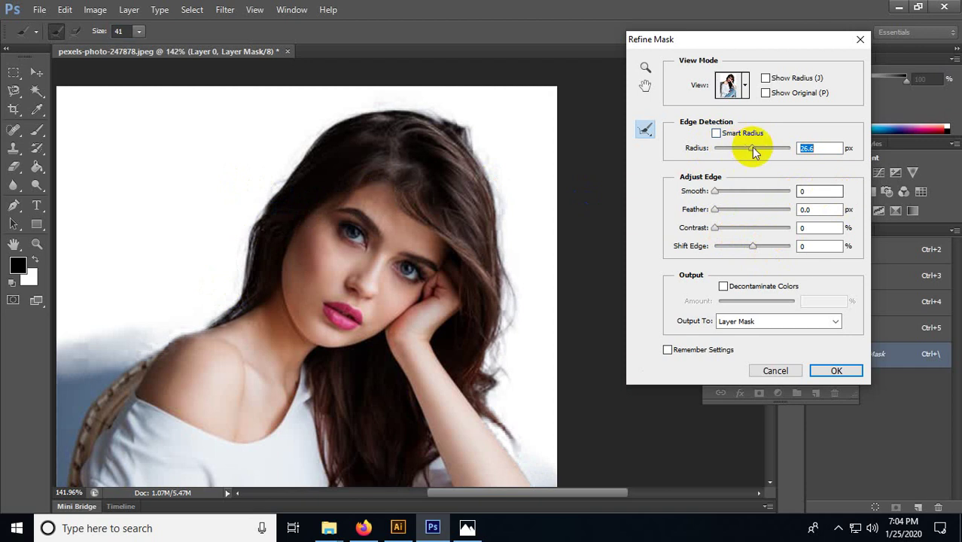
{"action": "left_click_drag", "start_coordinate": [751, 147], "coordinate": [721, 147]}
{"action": "left_click_drag", "start_coordinate": [719, 191], "coordinate": [738, 230]}
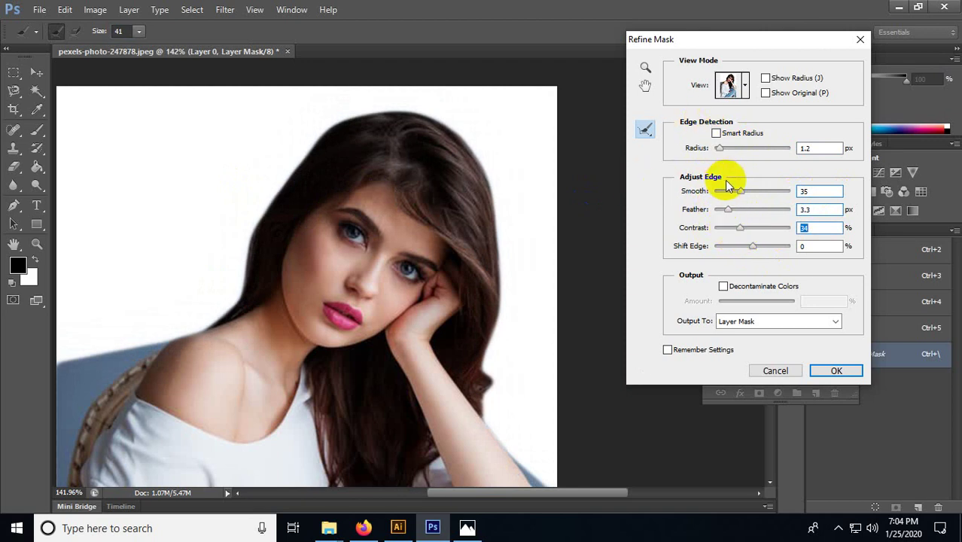
{"action": "left_click", "coordinate": [812, 370]}
Step: Reopen Refine Mask for Layer 0's mask and brush the Refine Radius along the hair's outer edge, from the shoulder over the crown to the forearm
{"action": "right_click", "coordinate": [756, 241]}
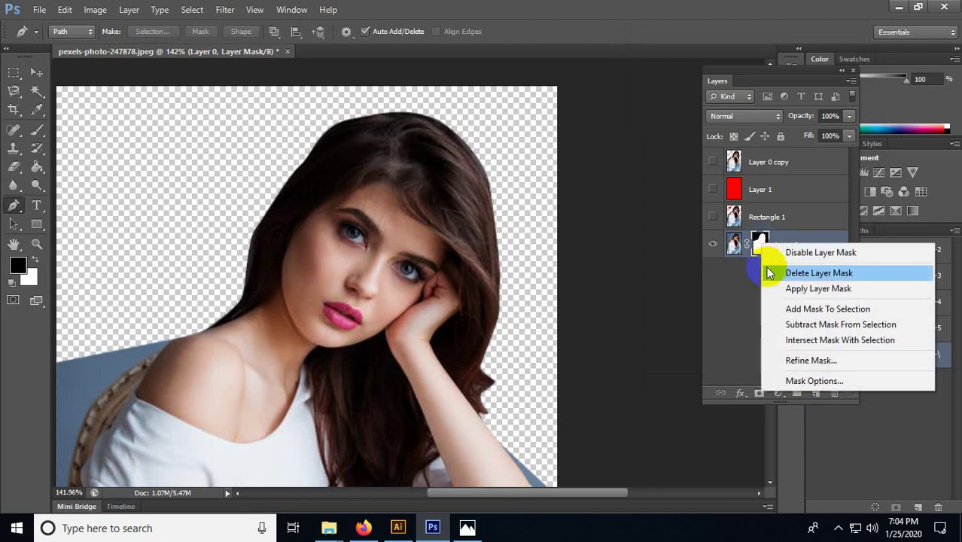
{"action": "left_click", "coordinate": [809, 359]}
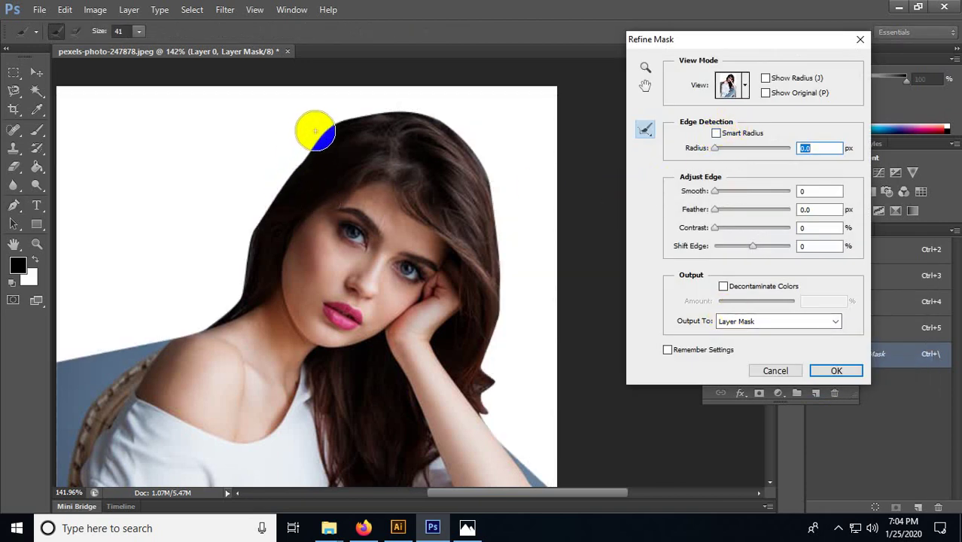
{"action": "mouse_move", "coordinate": [315, 131]}
{"action": "left_mouse_down"}
{"action": "mouse_move", "coordinate": [272, 159]}
{"action": "mouse_move", "coordinate": [207, 305]}
{"action": "mouse_move", "coordinate": [225, 299]}
{"action": "mouse_move", "coordinate": [206, 305]}
{"action": "left_mouse_up"}
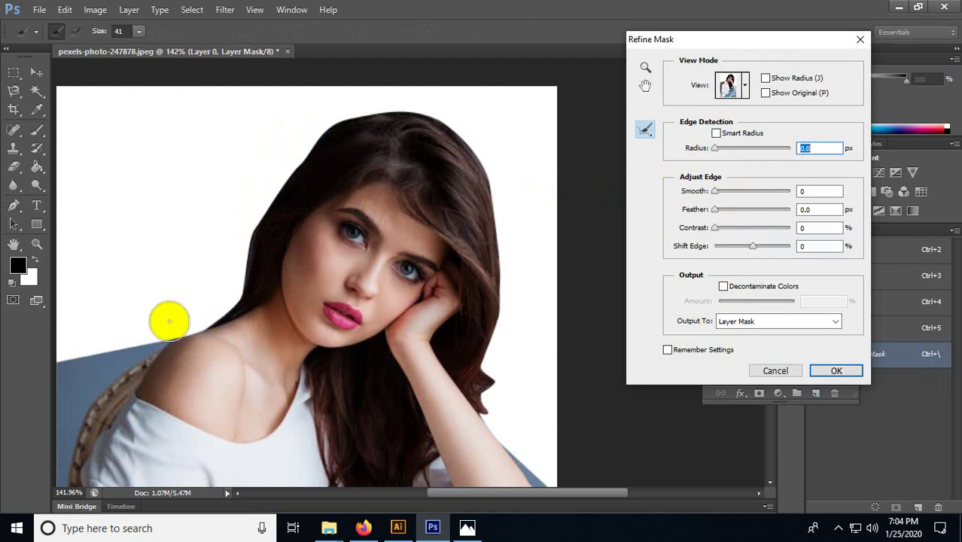
{"action": "mouse_move", "coordinate": [171, 320]}
{"action": "left_mouse_down"}
{"action": "mouse_move", "coordinate": [218, 311]}
{"action": "mouse_move", "coordinate": [238, 291]}
{"action": "mouse_move", "coordinate": [248, 207]}
{"action": "mouse_move", "coordinate": [329, 113]}
{"action": "mouse_move", "coordinate": [396, 103]}
{"action": "mouse_move", "coordinate": [452, 120]}
{"action": "mouse_move", "coordinate": [489, 145]}
{"action": "mouse_move", "coordinate": [507, 188]}
{"action": "mouse_move", "coordinate": [517, 268]}
{"action": "mouse_move", "coordinate": [495, 414]}
{"action": "mouse_move", "coordinate": [535, 454]}
{"action": "left_mouse_up"}
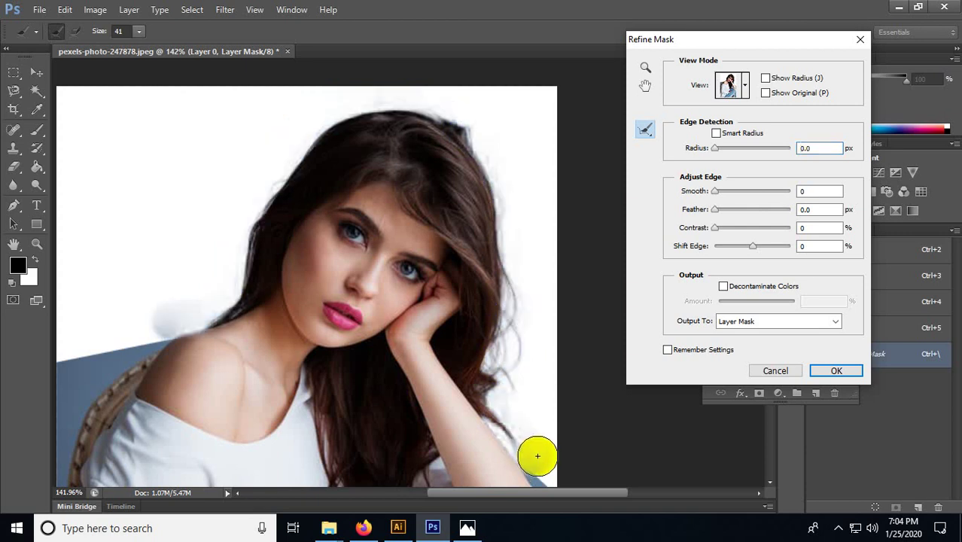
{"action": "scroll", "coordinate": [561, 220], "scroll_direction": "down", "scroll_amount": 2}
{"action": "scroll", "coordinate": [561, 220], "scroll_direction": "up", "scroll_amount": 2}
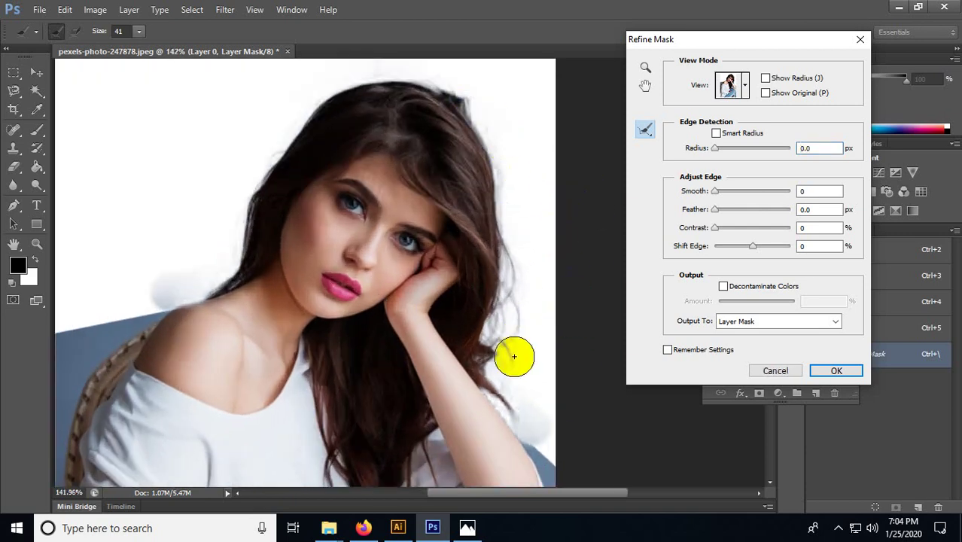
{"action": "left_click_drag", "start_coordinate": [517, 403], "coordinate": [521, 386]}
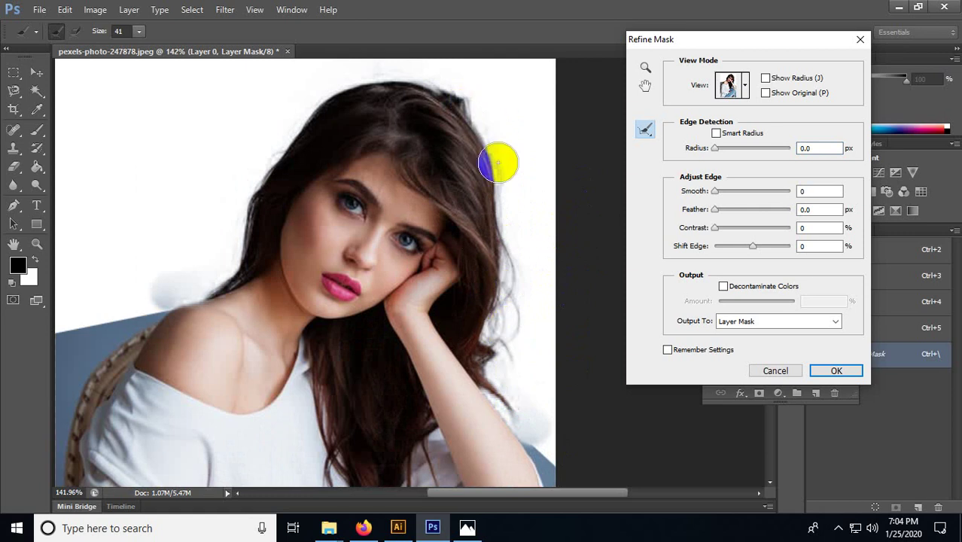
Step: Switch the Refine Mask preview to On Black to check the hair edges
{"action": "left_click", "coordinate": [742, 85]}
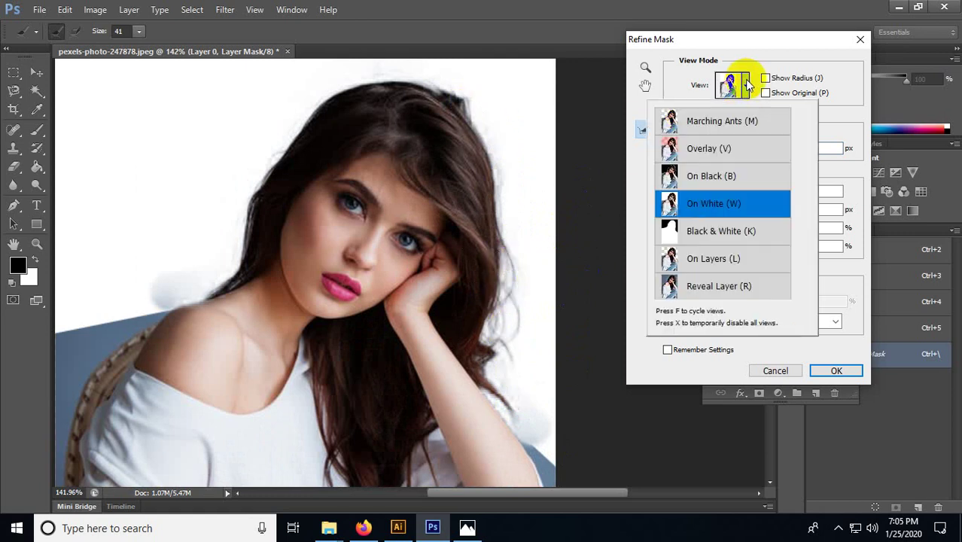
{"action": "left_click", "coordinate": [710, 176]}
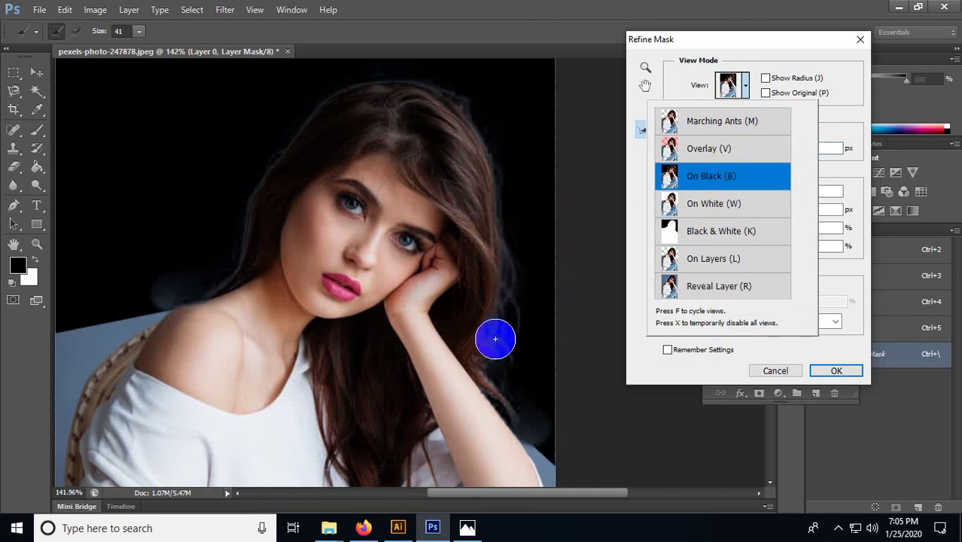
{"action": "scroll", "coordinate": [158, 274], "scroll_direction": "up", "scroll_amount": 3}
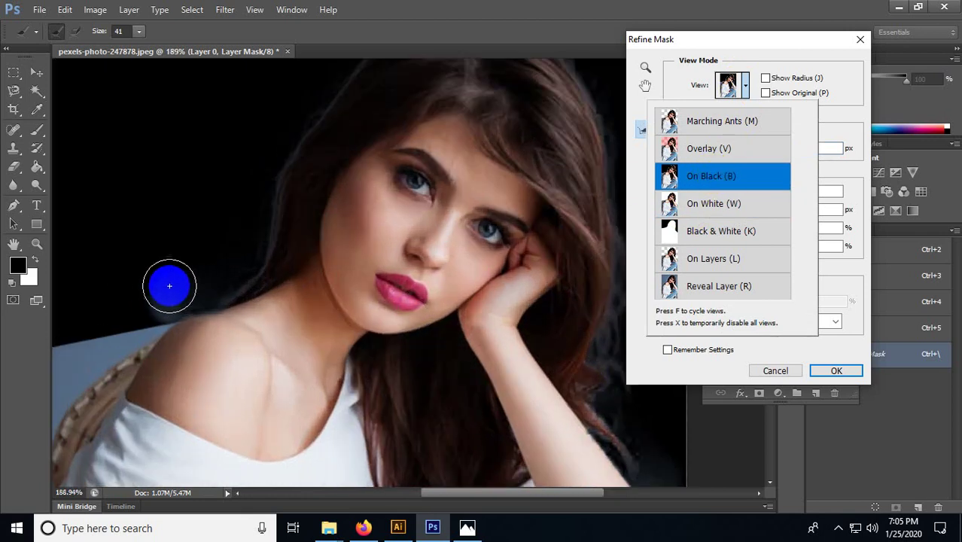
{"action": "left_click_drag", "start_coordinate": [554, 382], "coordinate": [477, 363]}
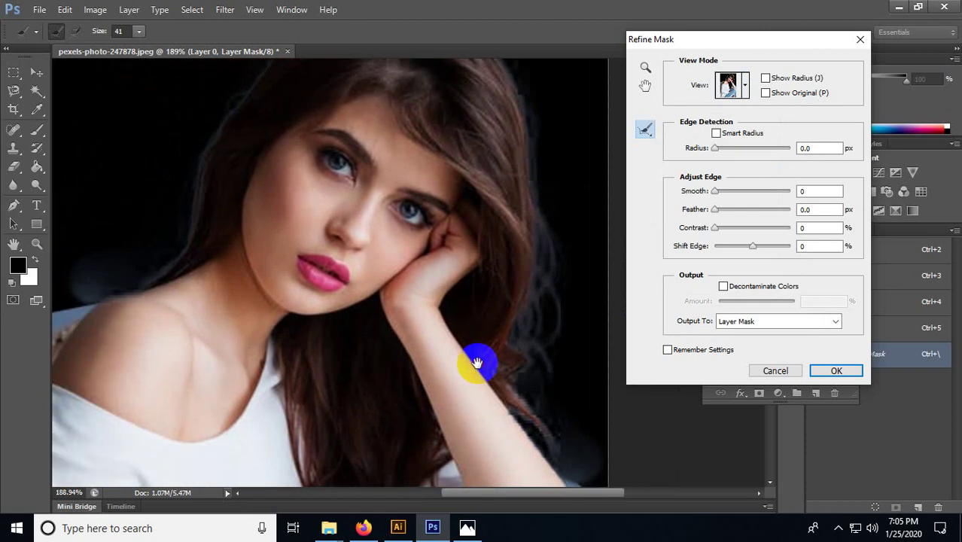
Step: Erase the refinement over the leftover background haze above the woman's bare shoulder
{"action": "scroll", "coordinate": [479, 361], "scroll_direction": "down", "scroll_amount": 3}
{"action": "scroll", "coordinate": [182, 289], "scroll_direction": "up", "scroll_amount": 3}
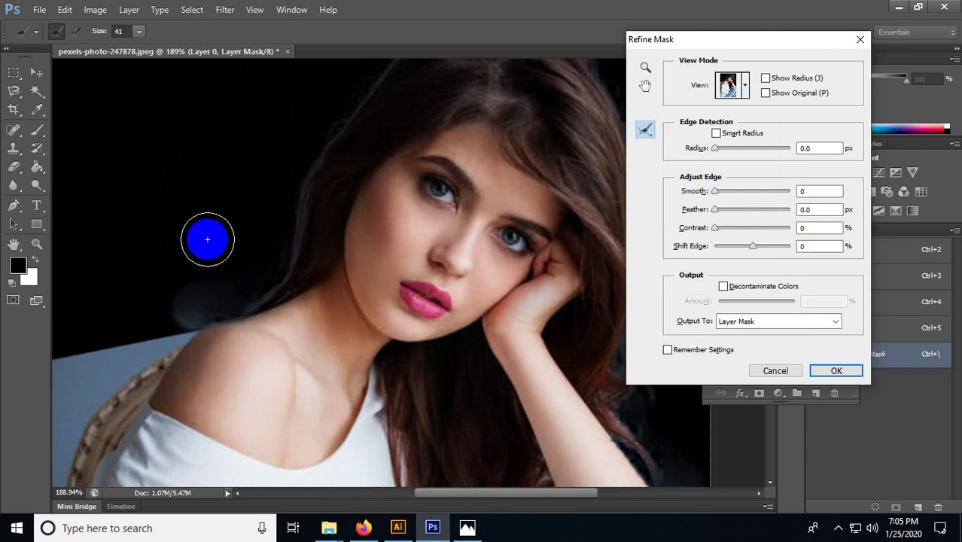
{"action": "key", "text": "alt"}
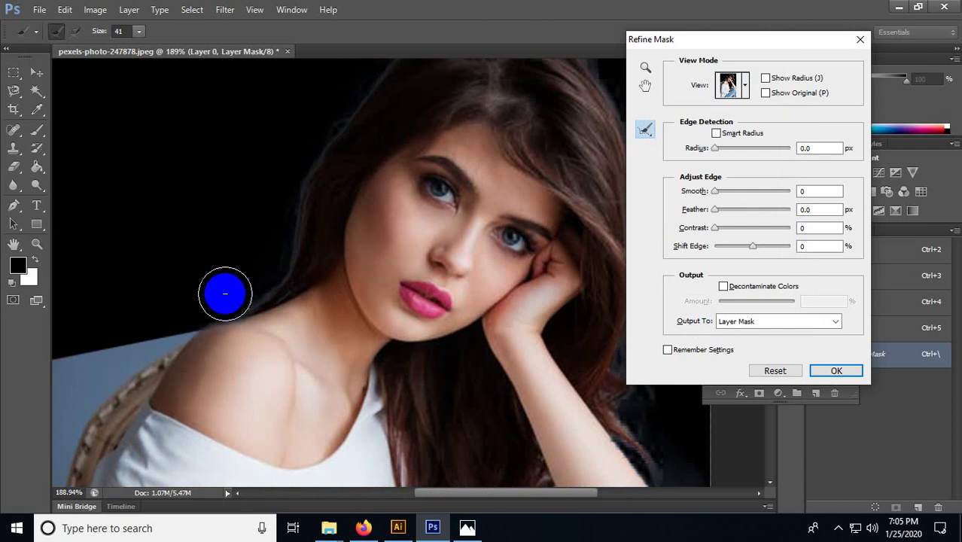
Step: Erase the refinement over the background haze beside the forearm, outside the loose hair strands
{"action": "left_click_drag", "start_coordinate": [427, 164], "coordinate": [197, 274]}
{"action": "left_click_drag", "start_coordinate": [404, 355], "coordinate": [447, 164]}
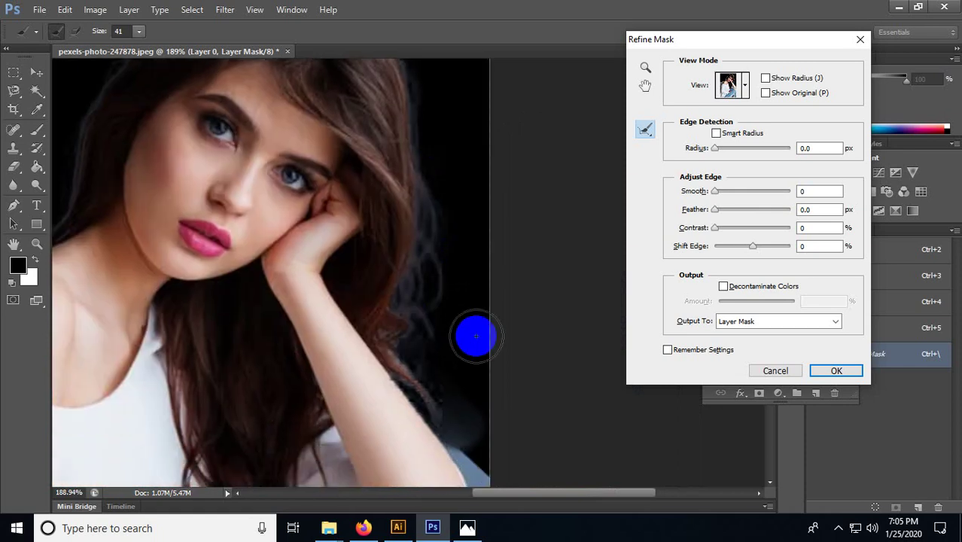
{"action": "key", "text": "alt"}
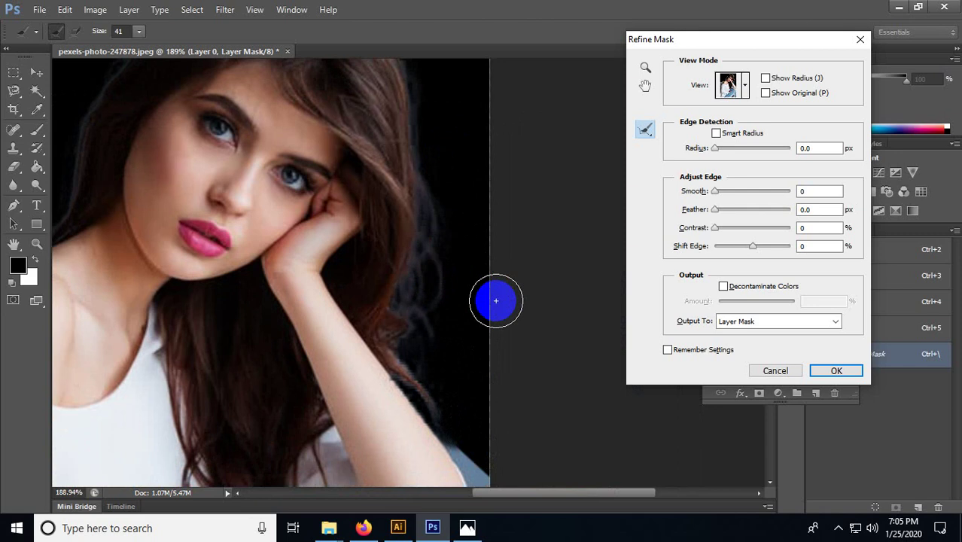
{"action": "key", "text": "alt"}
{"action": "scroll", "coordinate": [481, 291], "scroll_direction": "down", "scroll_amount": 3}
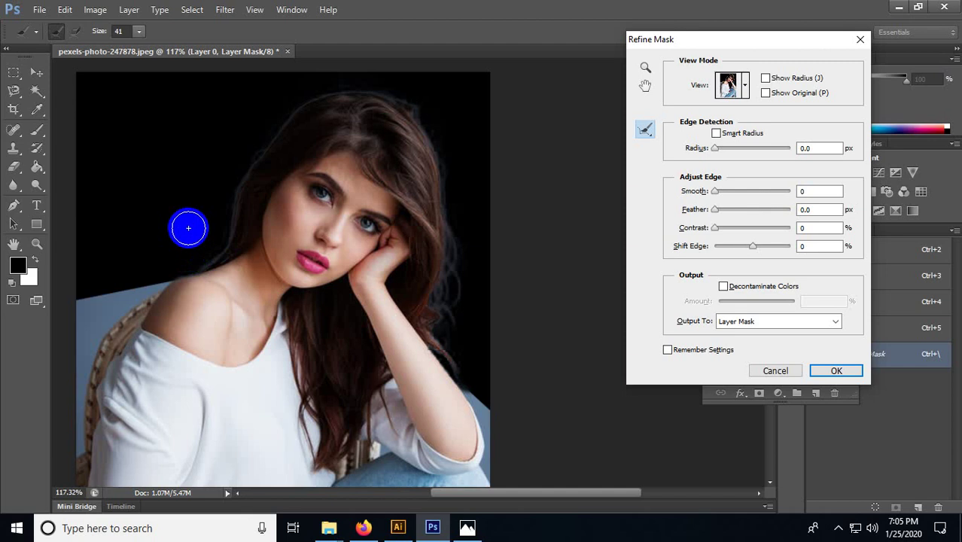
Step: Apply the Refine Mask result to Layer 0's layer mask
{"action": "scroll", "coordinate": [495, 238], "scroll_direction": "up", "scroll_amount": 3}
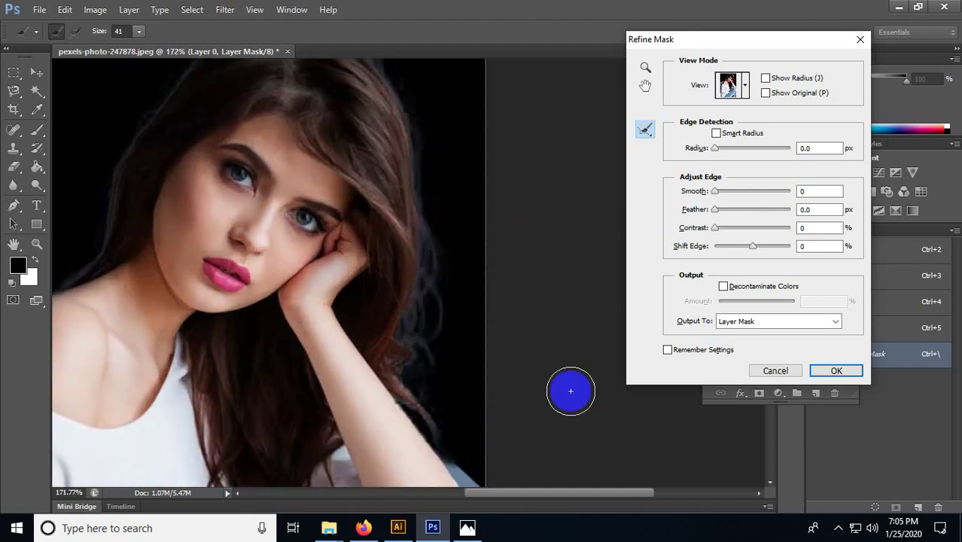
{"action": "left_click", "coordinate": [837, 370]}
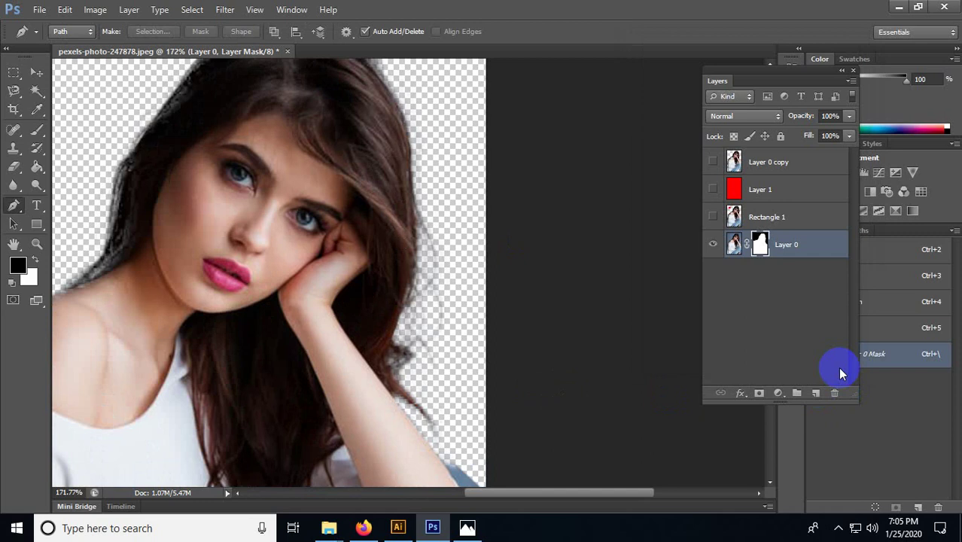
{"action": "scroll", "coordinate": [519, 329], "scroll_direction": "down", "scroll_amount": 3}
Step: Add a new layer beneath Layer 0 and fill it with red
{"action": "left_click", "coordinate": [813, 390]}
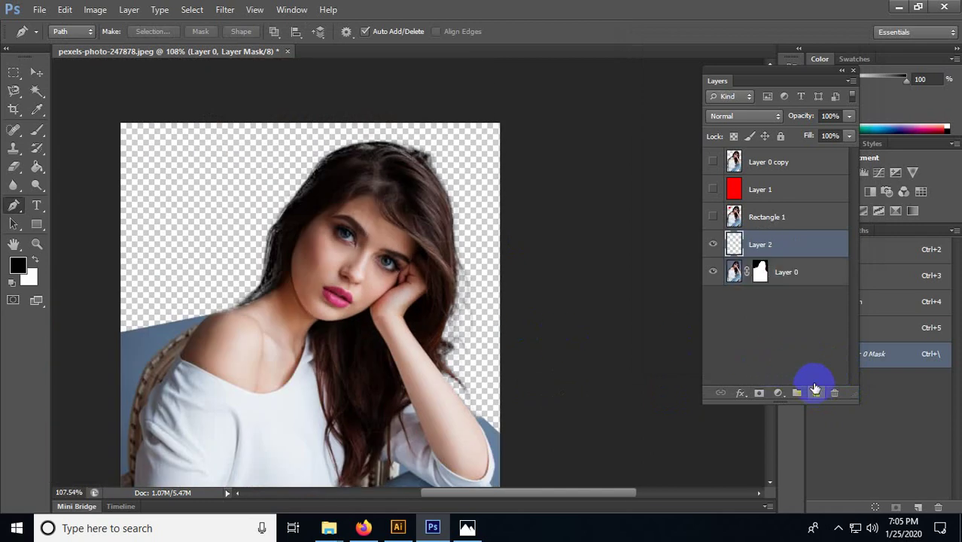
{"action": "left_click_drag", "start_coordinate": [726, 252], "coordinate": [741, 275]}
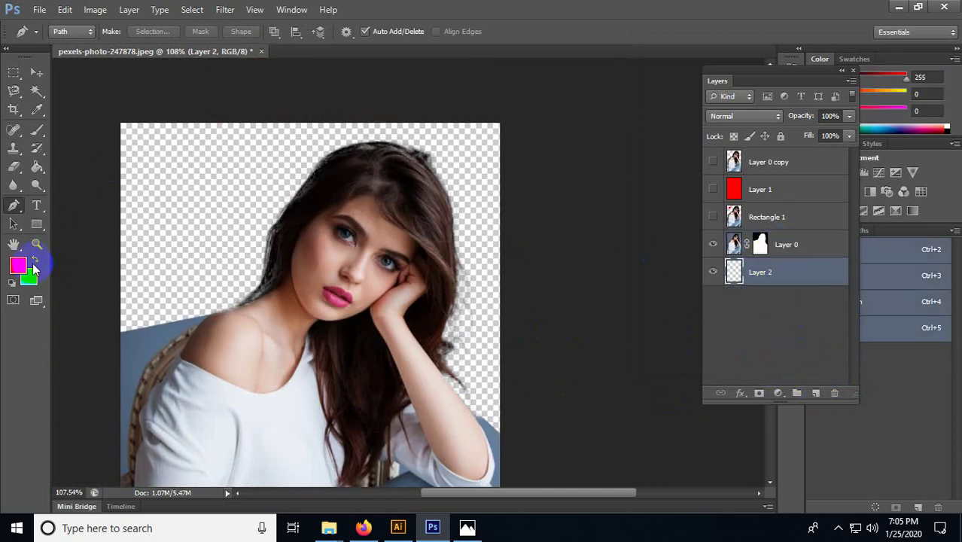
{"action": "left_click", "coordinate": [37, 166]}
{"action": "left_click", "coordinate": [178, 182]}
{"action": "scroll", "coordinate": [180, 186], "scroll_direction": "down", "scroll_amount": 1}
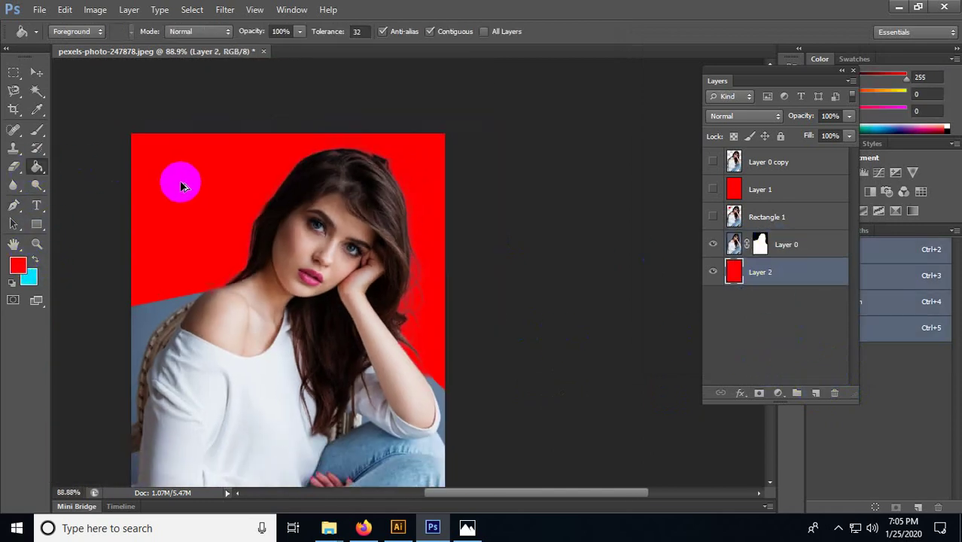
Step: Examine the cutout's loose hair strands and edges against the red background
{"action": "scroll", "coordinate": [398, 275], "scroll_direction": "up", "scroll_amount": 3}
{"action": "left_click", "coordinate": [431, 367]}
{"action": "left_click", "coordinate": [427, 243]}
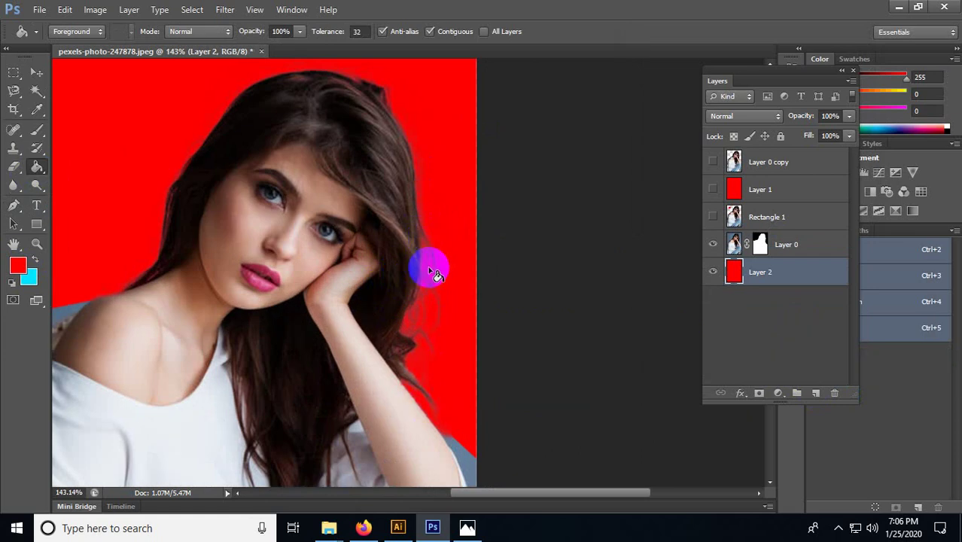
{"action": "left_click", "coordinate": [31, 73]}
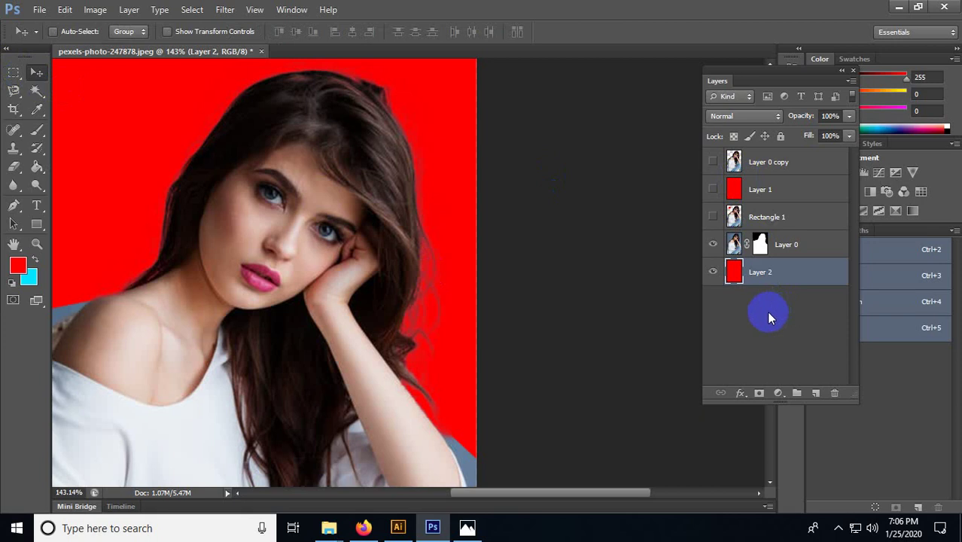
{"action": "left_click", "coordinate": [644, 332]}
{"action": "scroll", "coordinate": [280, 256], "scroll_direction": "down", "scroll_amount": 7}
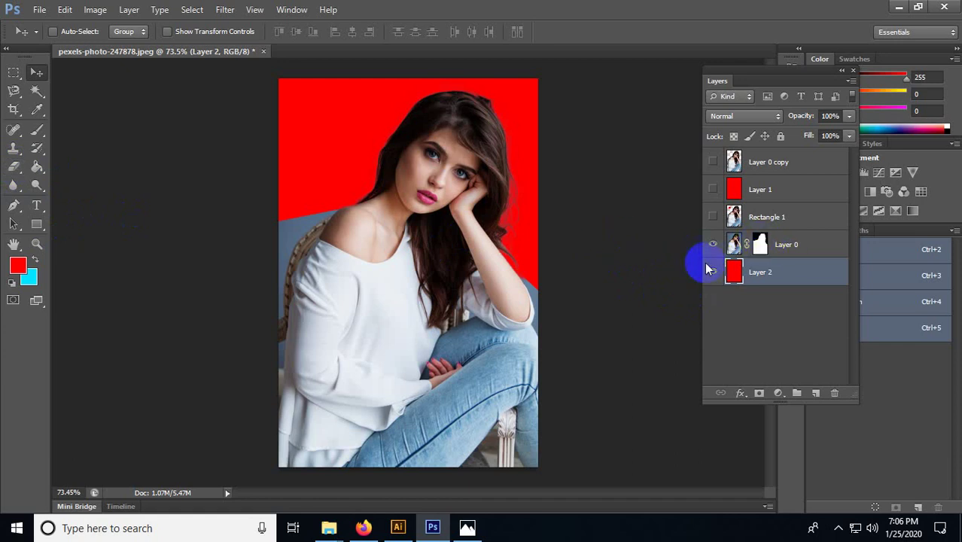
Step: Hide Layer 0 and the red Layer 2, and place a duplicate of Layer 0 at the bottom of the layer stack
{"action": "left_click_drag", "start_coordinate": [713, 245], "coordinate": [708, 274]}
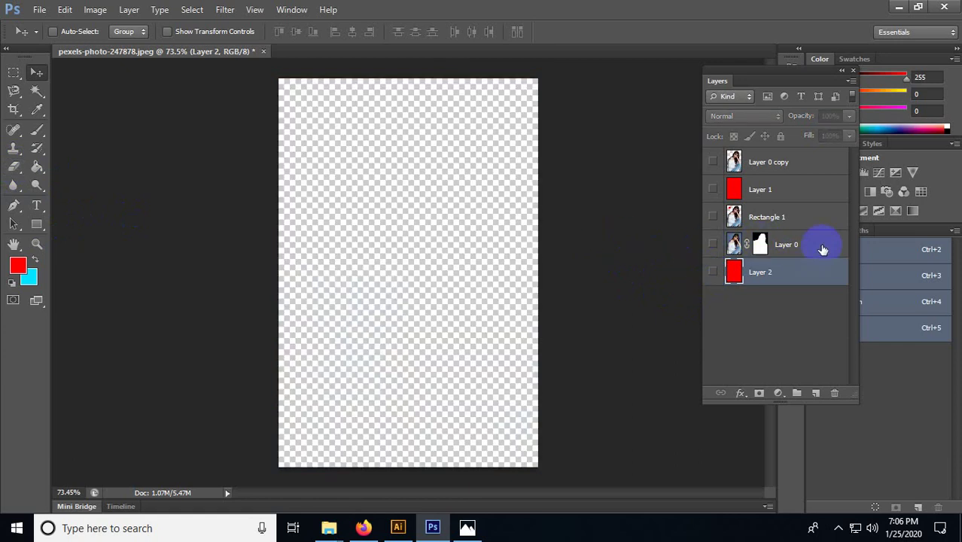
{"action": "left_click", "coordinate": [801, 245]}
{"action": "left_click_drag", "start_coordinate": [804, 246], "coordinate": [815, 393]}
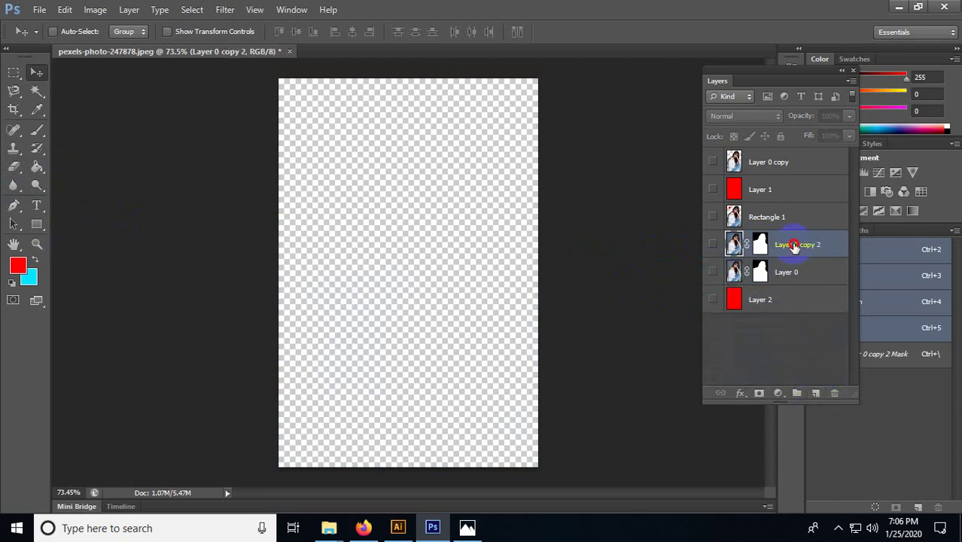
{"action": "left_click_drag", "start_coordinate": [794, 246], "coordinate": [762, 301]}
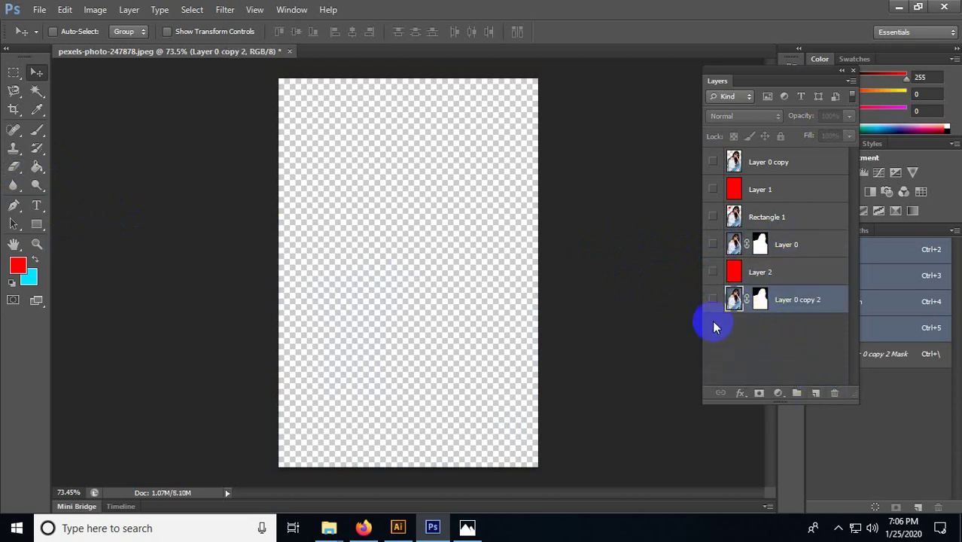
Step: Make Layer 0 copy 2 visible and delete its layer mask
{"action": "left_click", "coordinate": [712, 300]}
{"action": "left_click", "coordinate": [714, 340]}
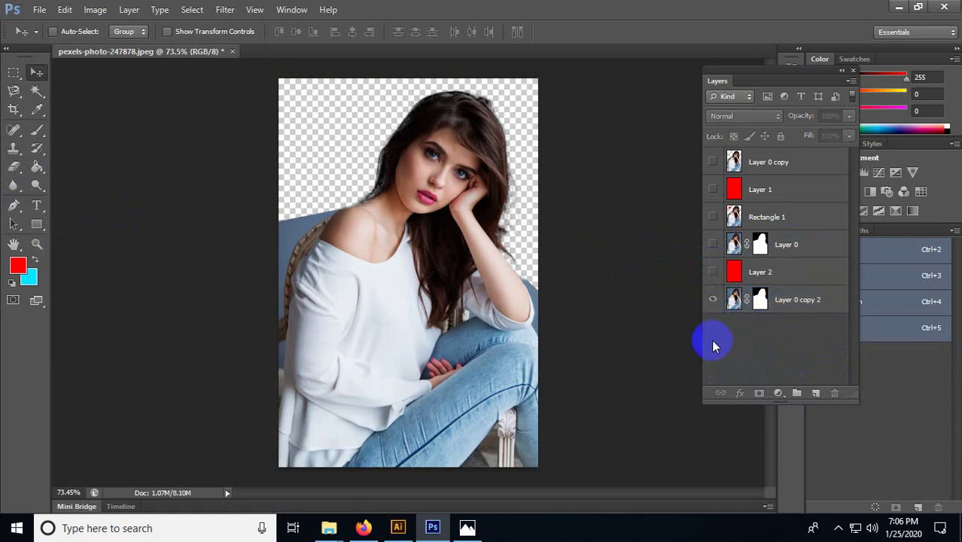
{"action": "left_click", "coordinate": [758, 301]}
{"action": "right_click", "coordinate": [757, 292]}
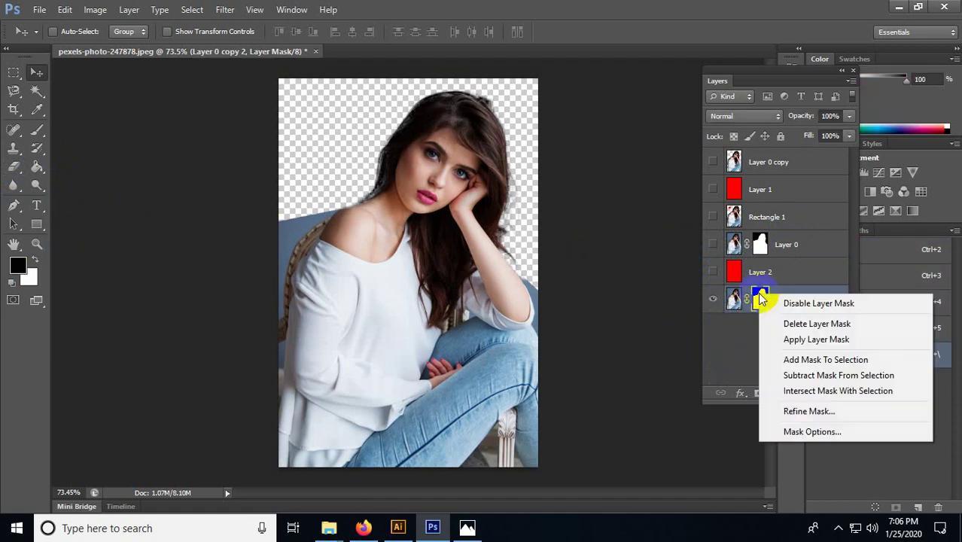
{"action": "left_click", "coordinate": [847, 323]}
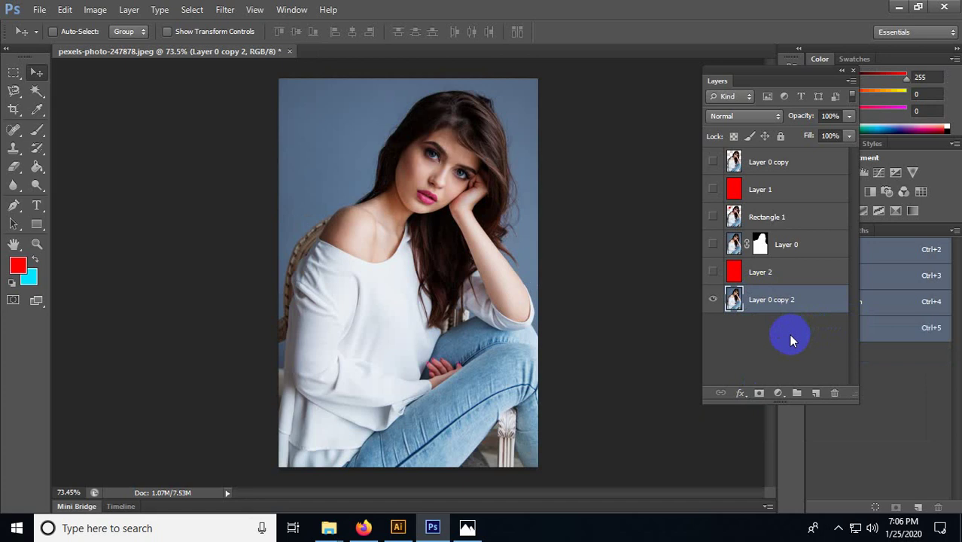
{"action": "left_click", "coordinate": [786, 331]}
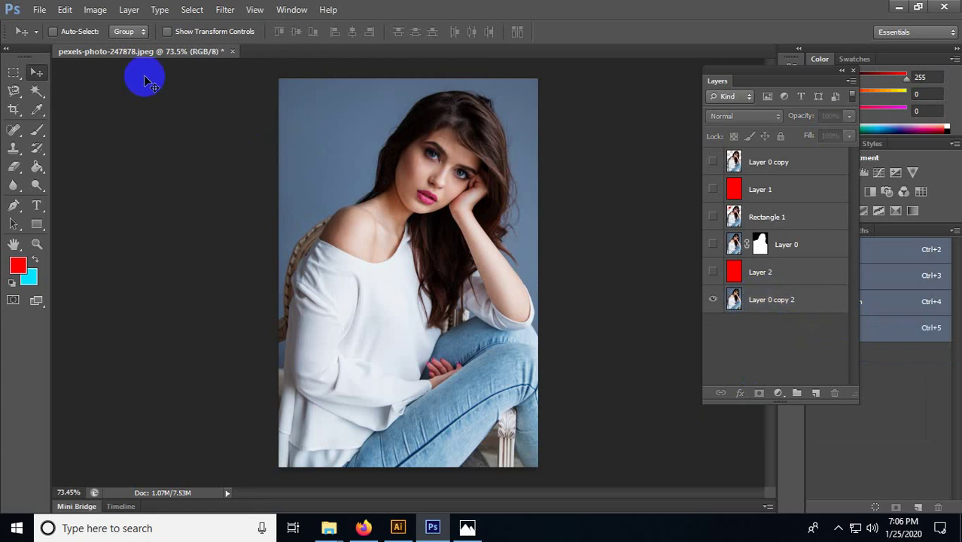
Step: On Layer 0 copy 2, start a Pen path at the bare shoulder and draw it loosely outside the hair, up and over the crown
{"action": "left_click", "coordinate": [752, 300]}
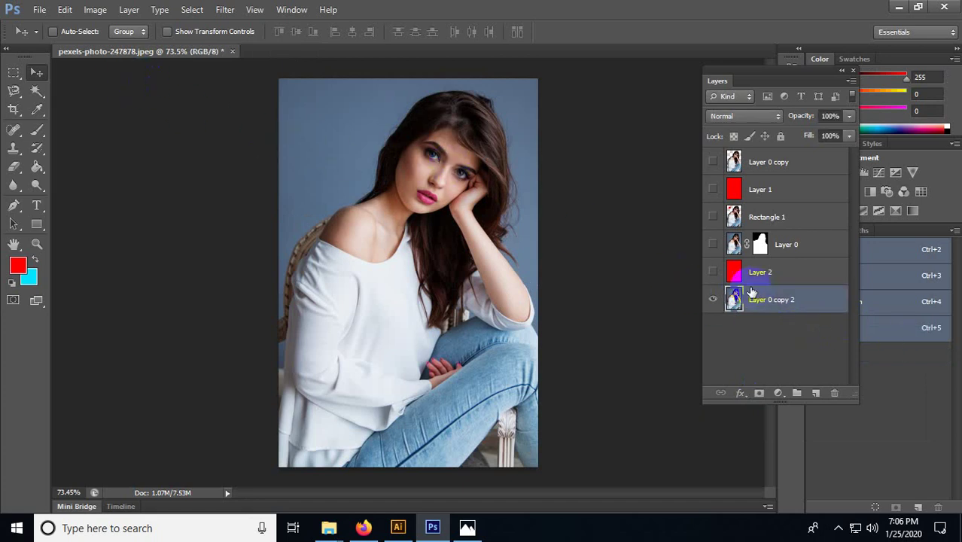
{"action": "scroll", "coordinate": [285, 158], "scroll_direction": "up", "scroll_amount": 2}
{"action": "left_click_drag", "start_coordinate": [284, 158], "coordinate": [331, 254]}
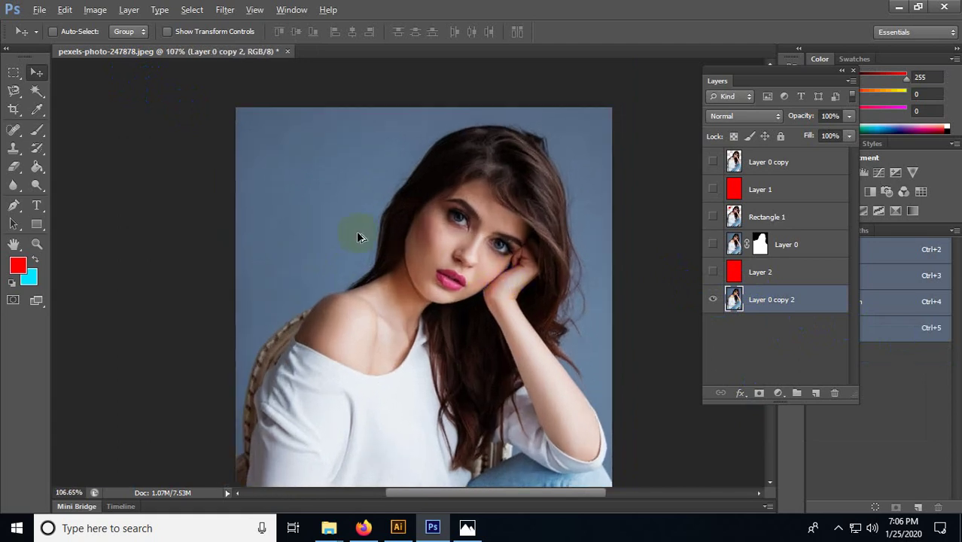
{"action": "scroll", "coordinate": [357, 237], "scroll_direction": "up", "scroll_amount": 2}
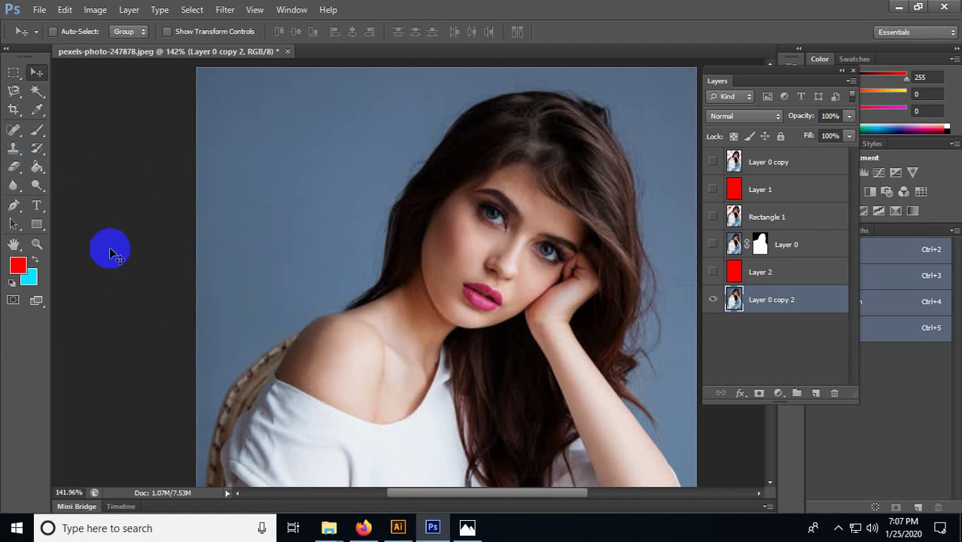
{"action": "left_click", "coordinate": [14, 204]}
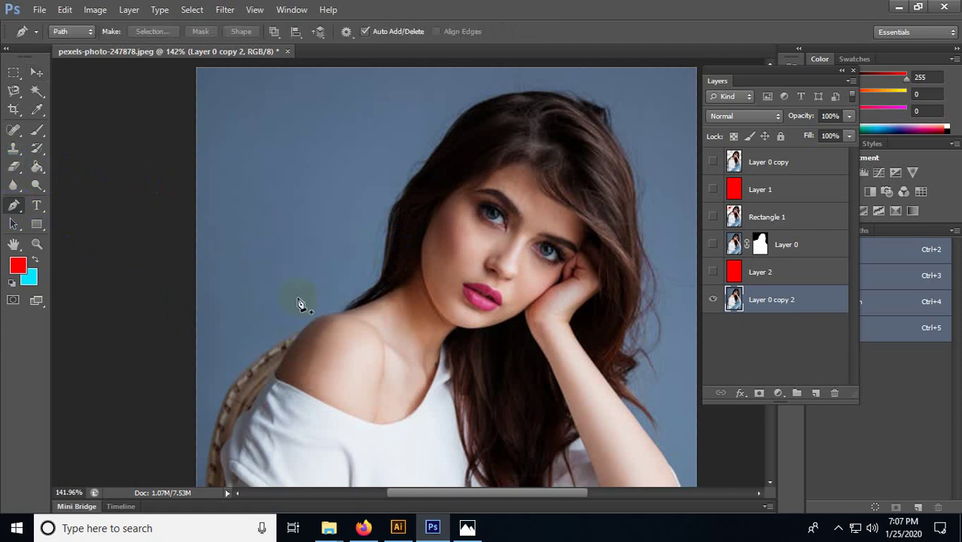
{"action": "scroll", "coordinate": [350, 290], "scroll_direction": "up", "scroll_amount": 3}
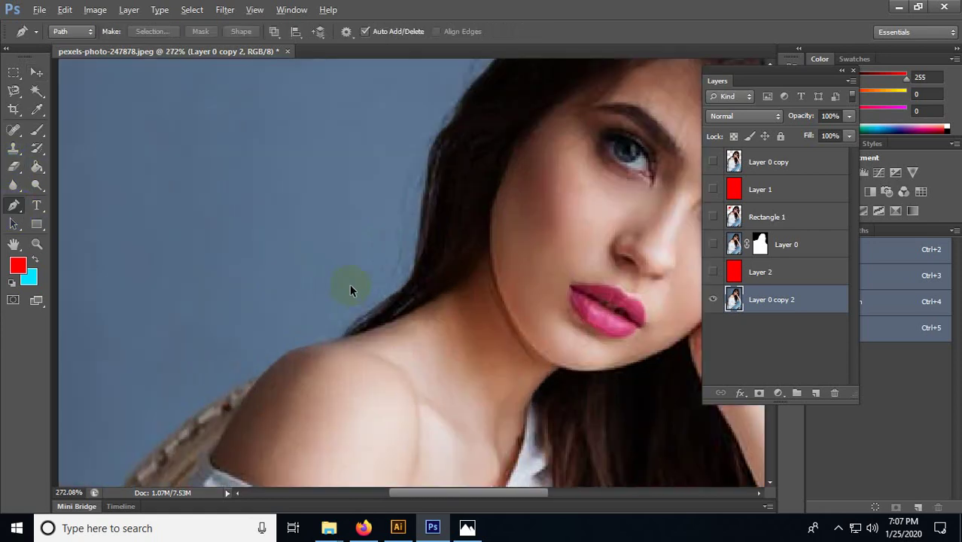
{"action": "left_click", "coordinate": [328, 343]}
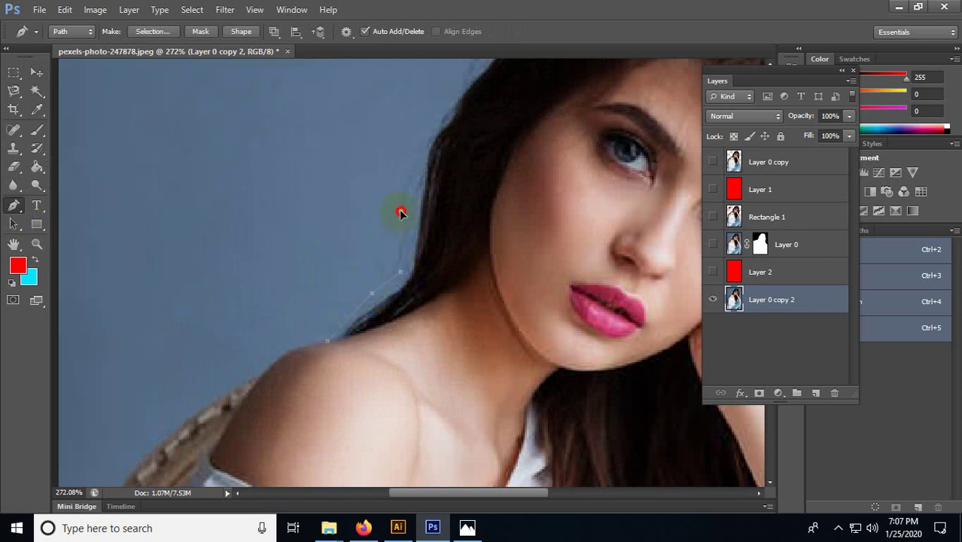
{"action": "left_click_drag", "start_coordinate": [447, 95], "coordinate": [347, 366]}
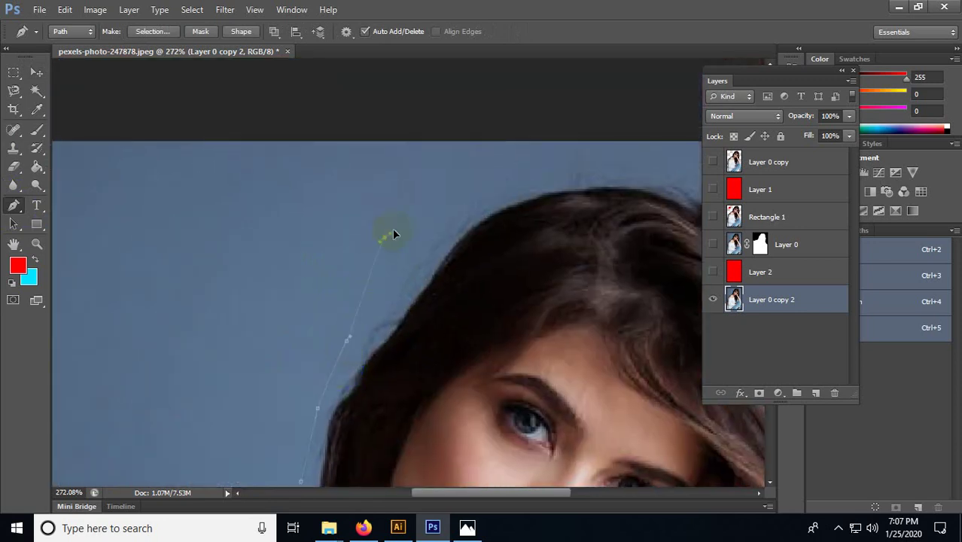
{"action": "left_click_drag", "start_coordinate": [591, 169], "coordinate": [296, 176]}
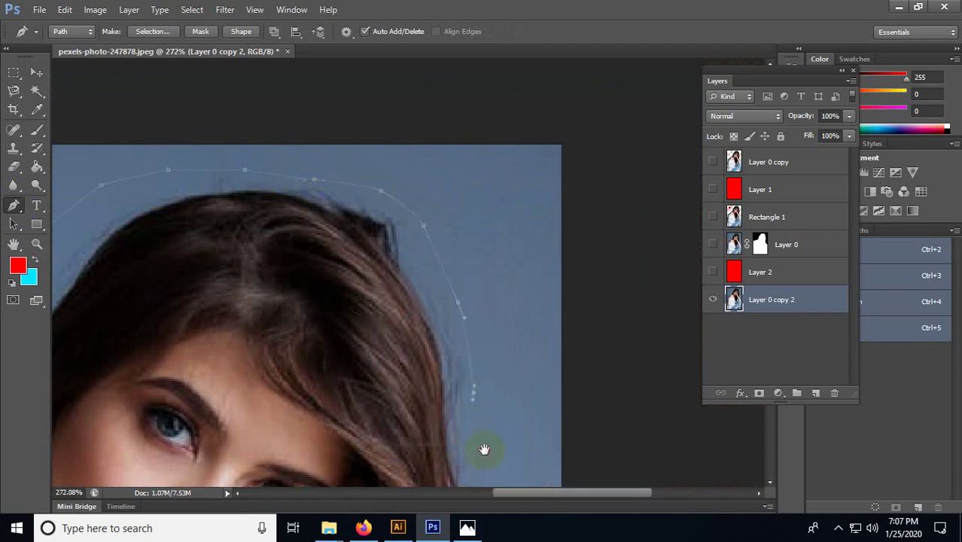
Step: Continue the path down outside the loose hair strands, then along the forearm and sleeve to just past the canvas edge by the knee
{"action": "left_click_drag", "start_coordinate": [483, 450], "coordinate": [495, 196]}
{"action": "left_click_drag", "start_coordinate": [519, 442], "coordinate": [519, 256]}
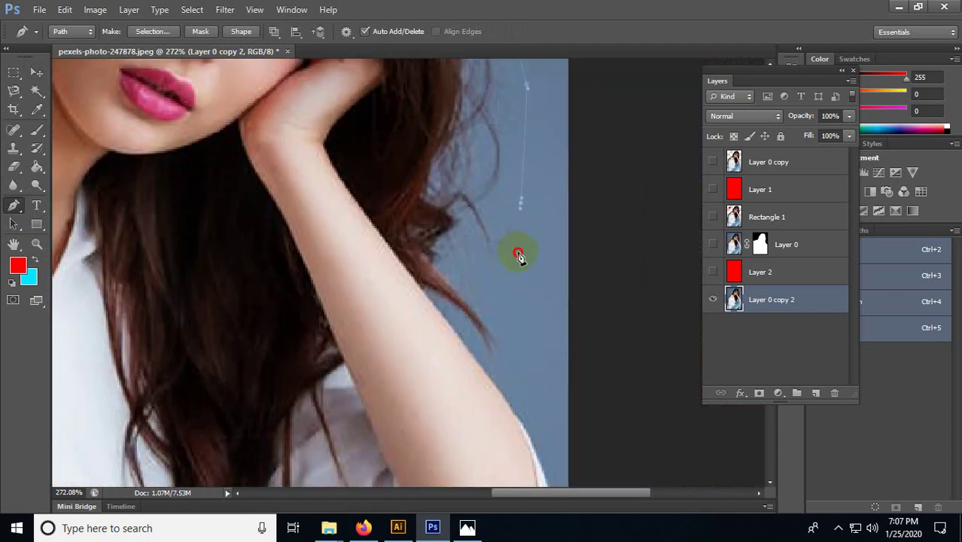
{"action": "left_click", "coordinate": [492, 381]}
{"action": "left_click_drag", "start_coordinate": [516, 411], "coordinate": [445, 147]}
{"action": "left_click_drag", "start_coordinate": [481, 269], "coordinate": [490, 325]}
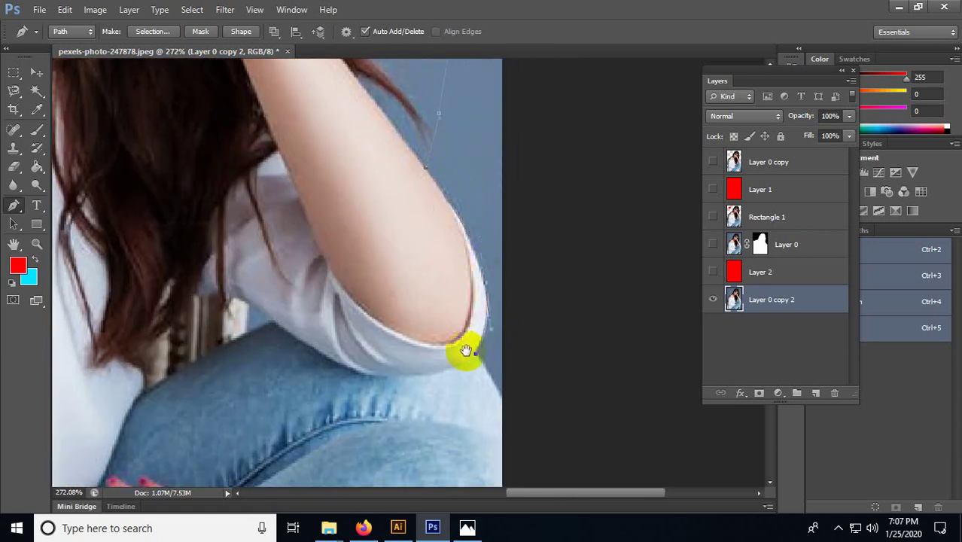
{"action": "left_click_drag", "start_coordinate": [493, 378], "coordinate": [408, 180]}
{"action": "left_click", "coordinate": [431, 222]}
Step: Carry the path outside the canvas around its lower edge and back up beside the chair
{"action": "scroll", "coordinate": [440, 223], "scroll_direction": "down", "scroll_amount": 4}
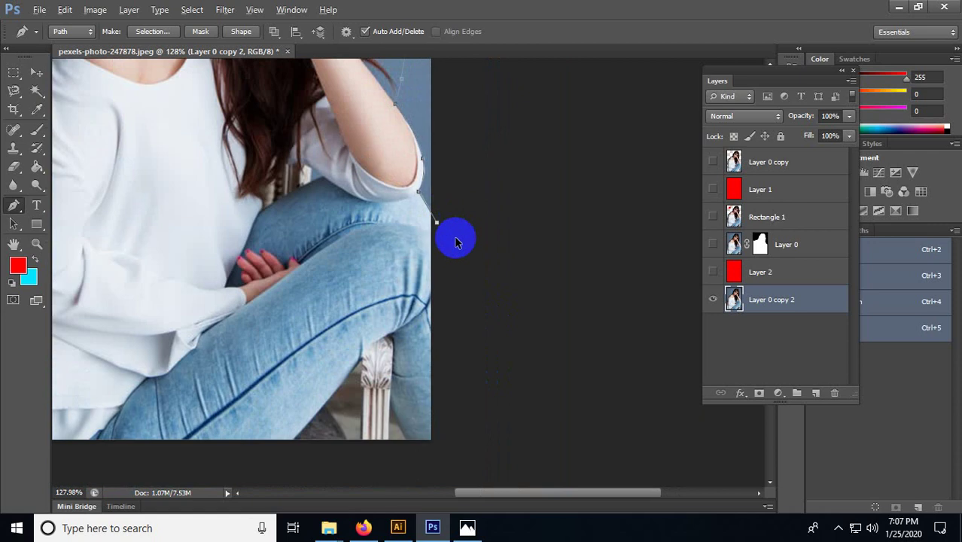
{"action": "scroll", "coordinate": [455, 242], "scroll_direction": "down", "scroll_amount": 2}
{"action": "left_click_drag", "start_coordinate": [533, 455], "coordinate": [269, 424]}
{"action": "scroll", "coordinate": [279, 296], "scroll_direction": "up", "scroll_amount": 3}
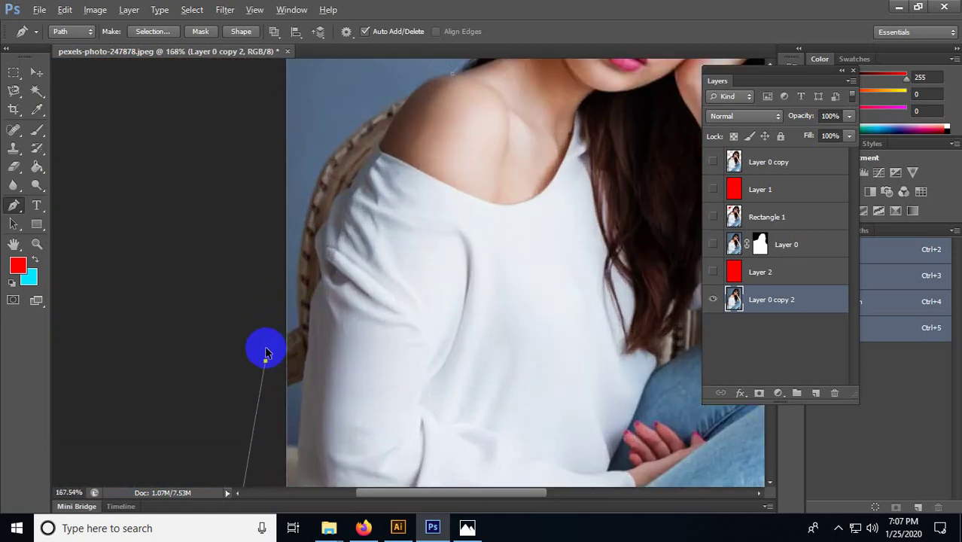
Step: Trace the path along the chair back's outer edge to the bare shoulder and close it at its starting point
{"action": "left_click", "coordinate": [273, 343]}
{"action": "left_click", "coordinate": [301, 331]}
{"action": "scroll", "coordinate": [303, 314], "scroll_direction": "up", "scroll_amount": 3}
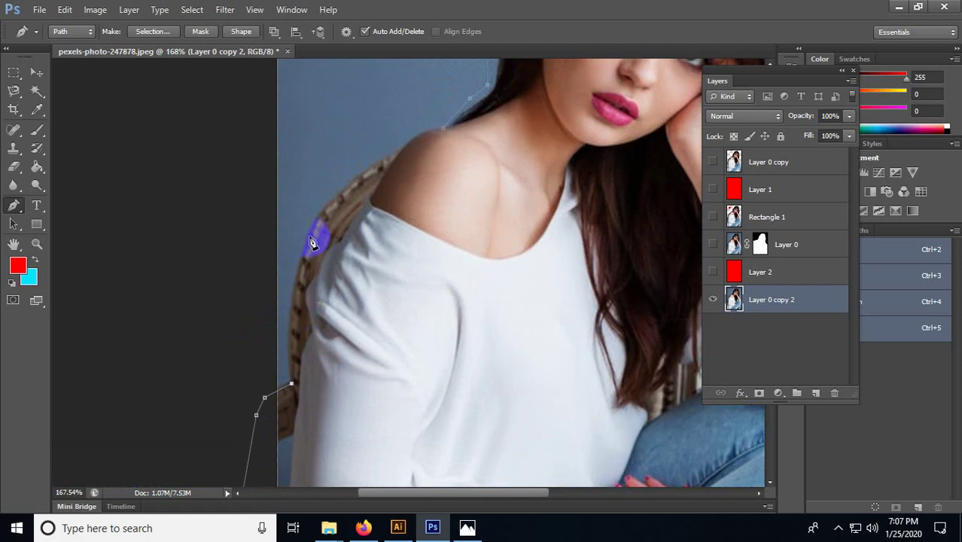
{"action": "left_click_drag", "start_coordinate": [310, 237], "coordinate": [333, 191]}
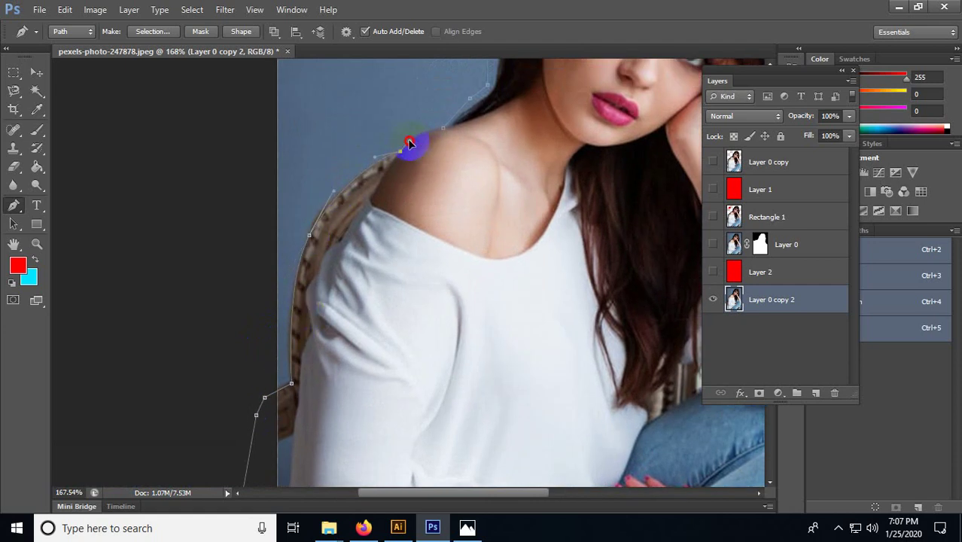
{"action": "scroll", "coordinate": [422, 113], "scroll_direction": "up", "scroll_amount": 2}
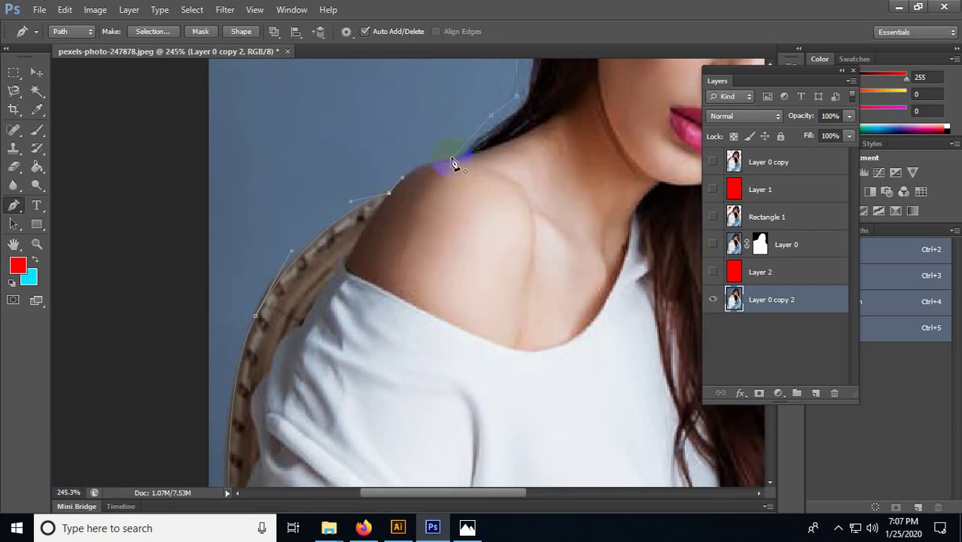
{"action": "scroll", "coordinate": [493, 153], "scroll_direction": "down", "scroll_amount": 4}
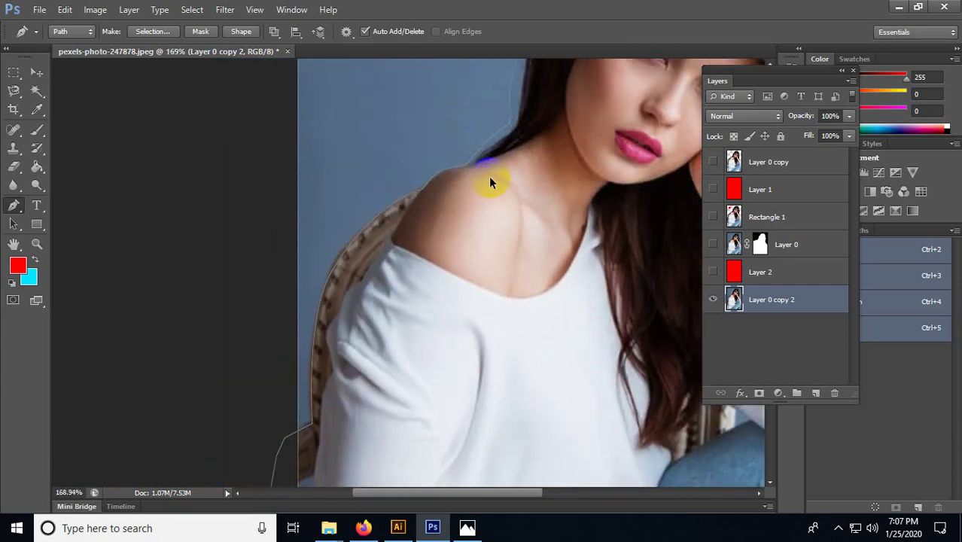
Step: Convert the closed path around the woman and chair into a selection
{"action": "left_click_drag", "start_coordinate": [559, 103], "coordinate": [295, 322]}
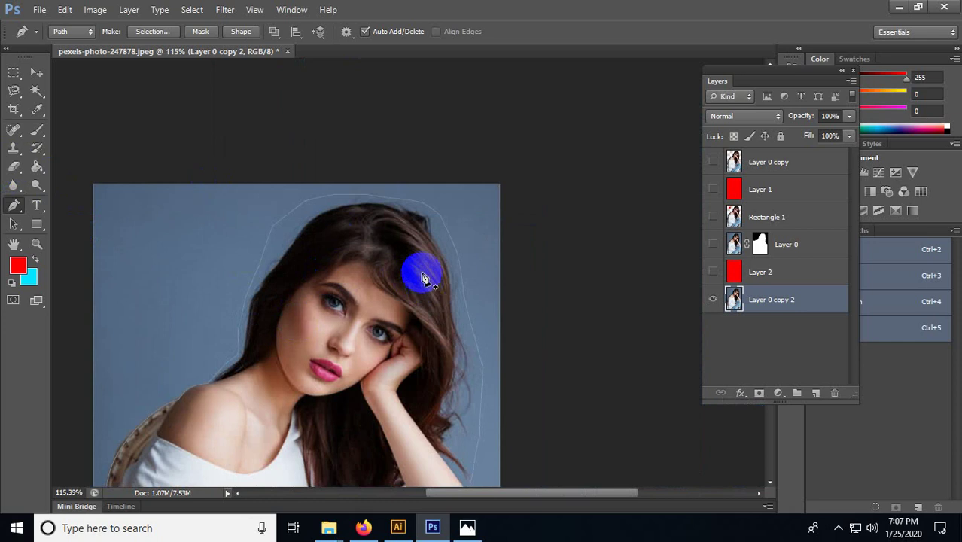
{"action": "left_click_drag", "start_coordinate": [429, 321], "coordinate": [413, 253]}
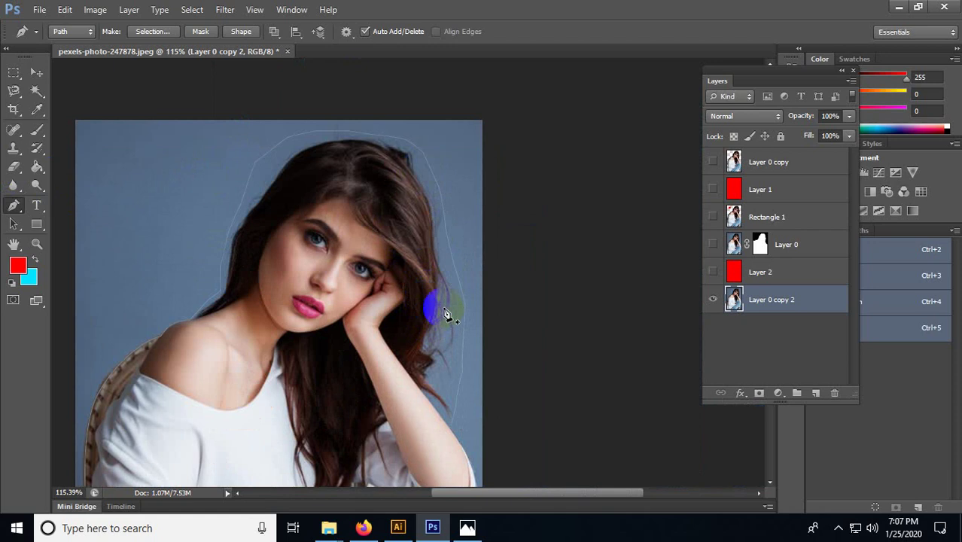
{"action": "key", "text": "ctrl+Return"}
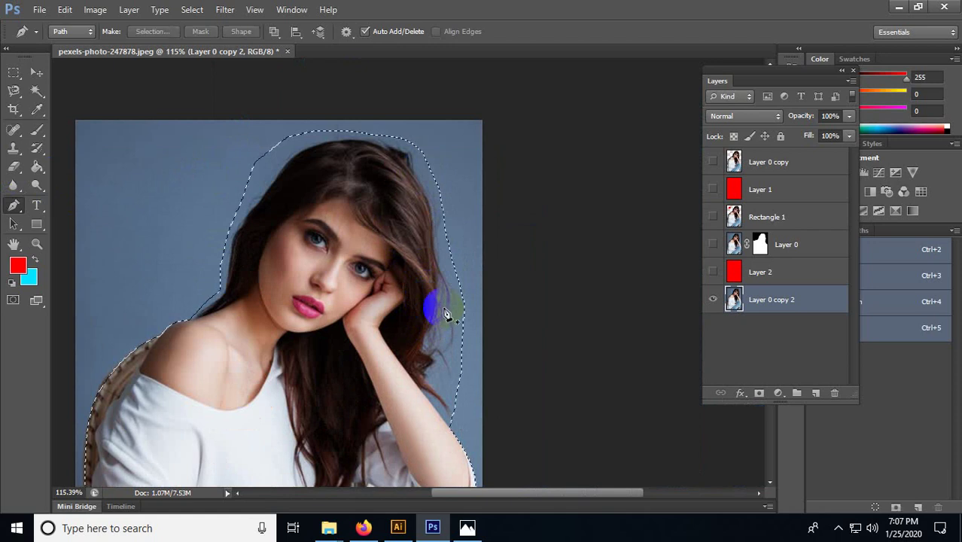
{"action": "scroll", "coordinate": [444, 311], "scroll_direction": "down", "scroll_amount": 3}
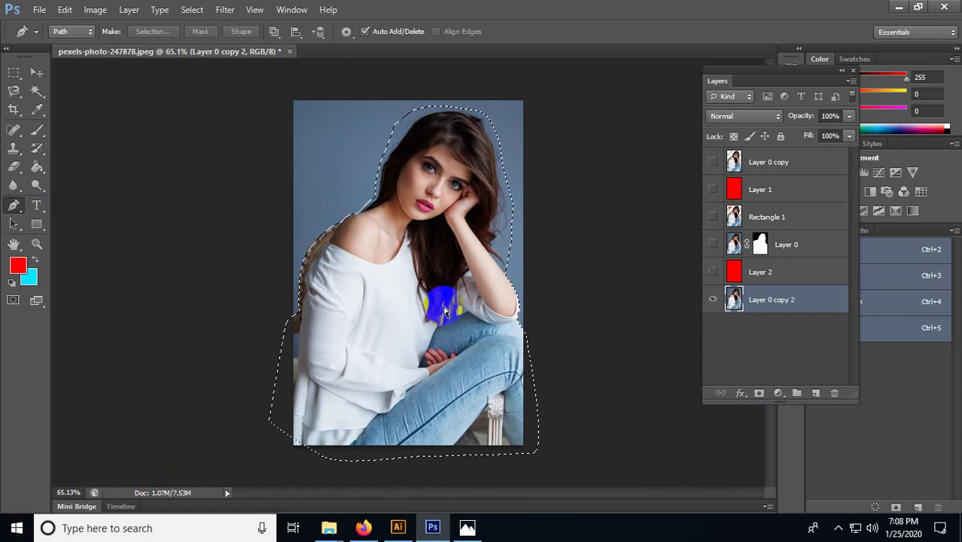
Step: Invert the selection, delete the background around the woman and chair on Layer 0 copy 2, and deselect
{"action": "key", "text": "ctrl+shift+i"}
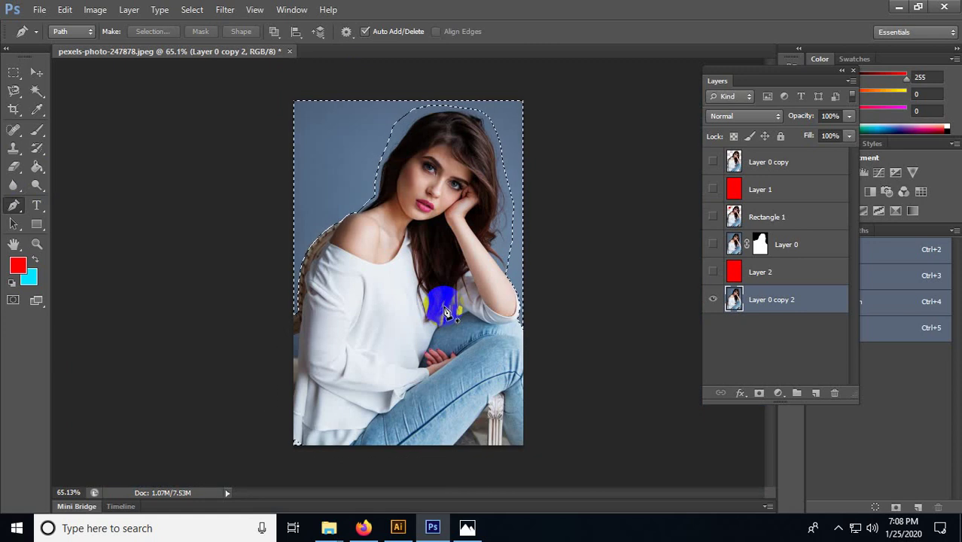
{"action": "key", "text": "Delete"}
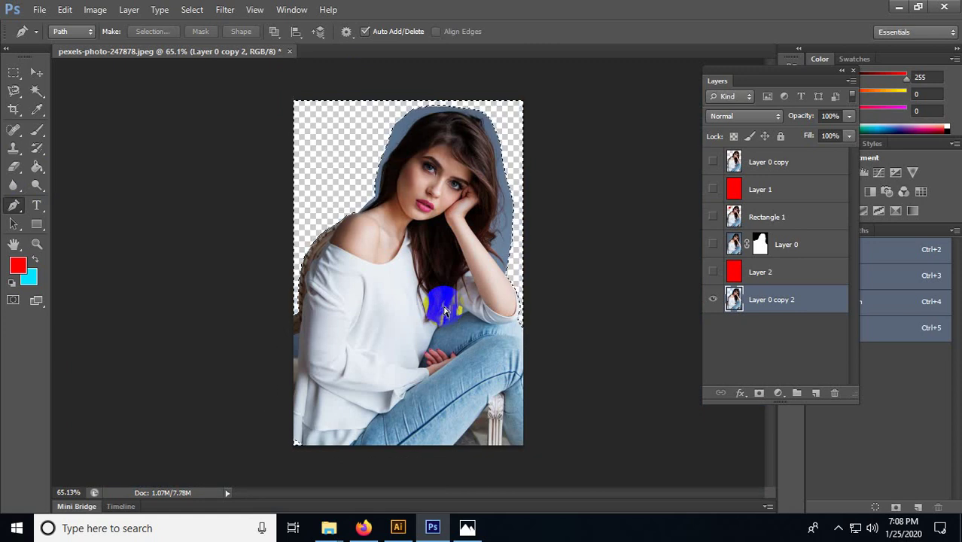
{"action": "key", "text": "ctrl+d"}
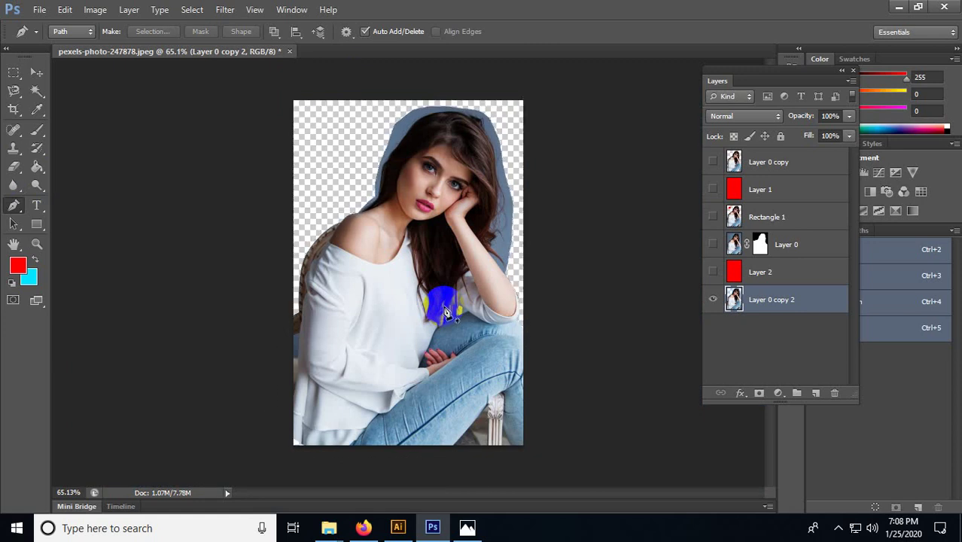
Step: Choose the Background Eraser Tool and keep its limits set to Contiguous
{"action": "scroll", "coordinate": [397, 120], "scroll_direction": "up", "scroll_amount": 10}
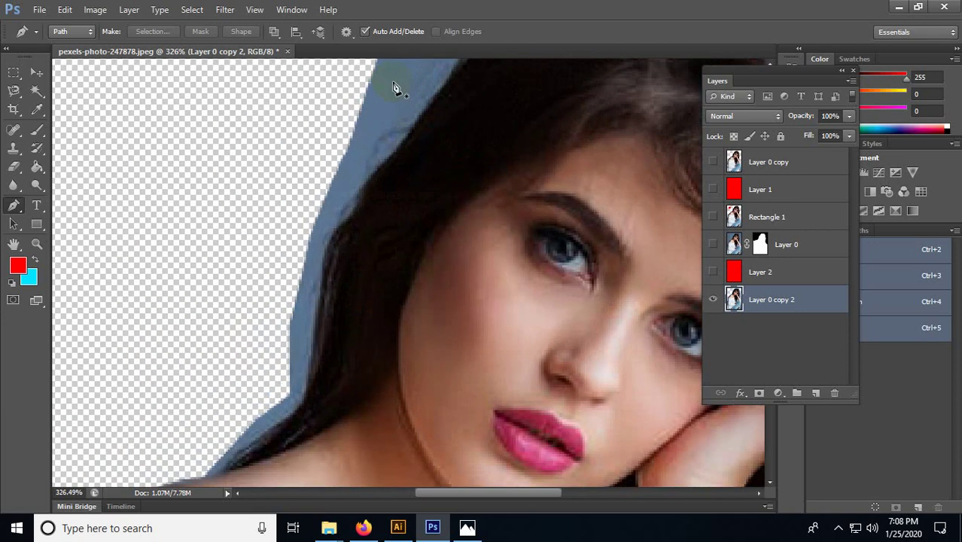
{"action": "left_click_drag", "start_coordinate": [394, 84], "coordinate": [120, 249]}
{"action": "left_click_drag", "start_coordinate": [610, 444], "coordinate": [196, 113]}
{"action": "scroll", "coordinate": [387, 286], "scroll_direction": "down", "scroll_amount": 2}
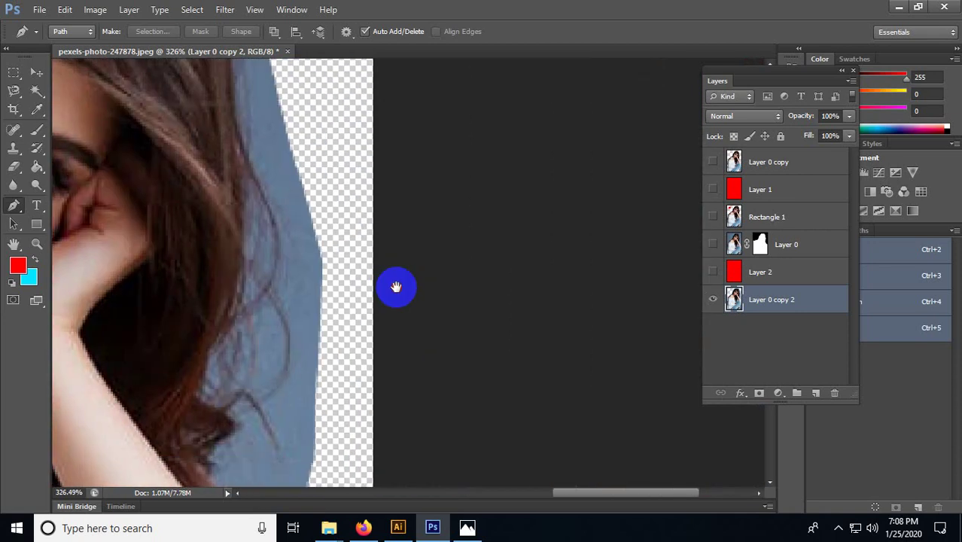
{"action": "scroll", "coordinate": [381, 288], "scroll_direction": "down", "scroll_amount": 3}
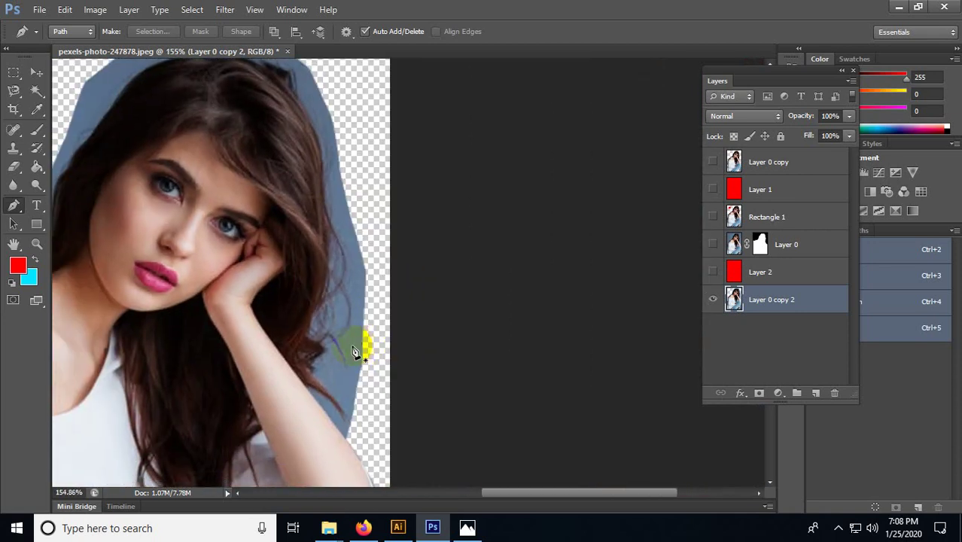
{"action": "left_click", "coordinate": [14, 165]}
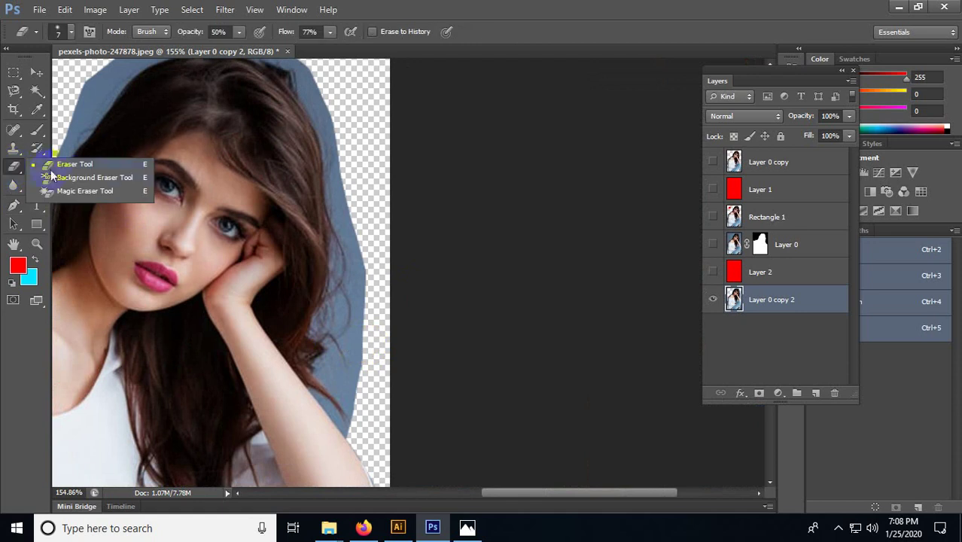
{"action": "left_click", "coordinate": [72, 179]}
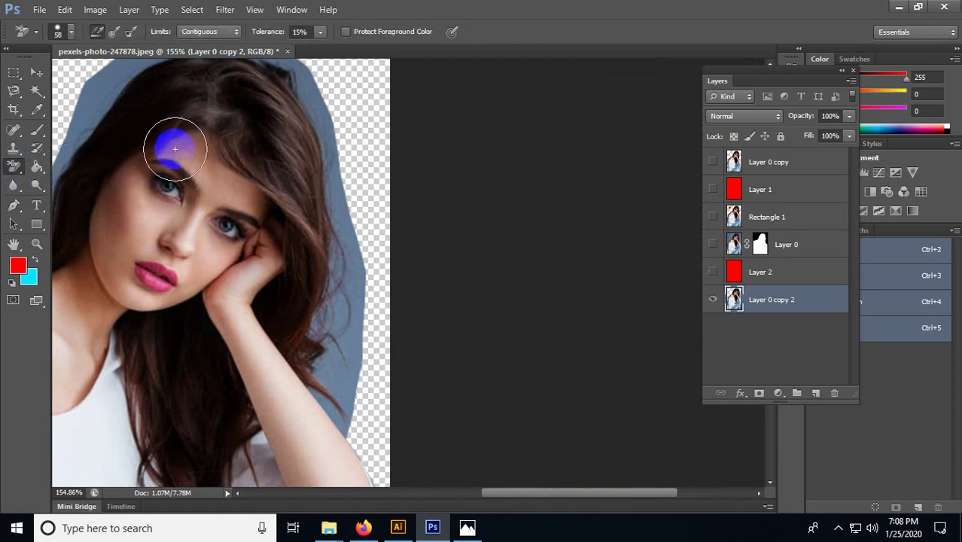
{"action": "left_click", "coordinate": [200, 34]}
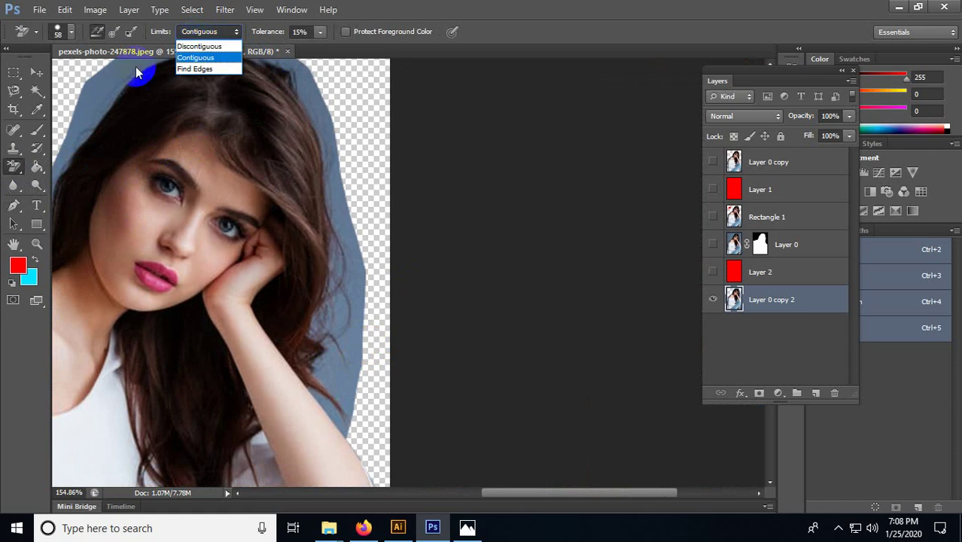
{"action": "left_click", "coordinate": [201, 60]}
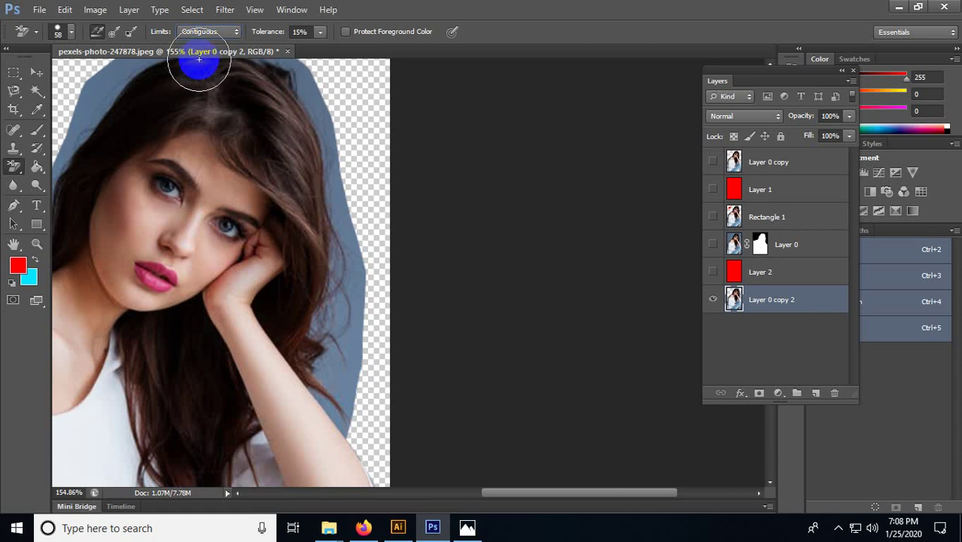
Step: Set the Background Eraser's tolerance to 20%
{"action": "left_click", "coordinate": [320, 33]}
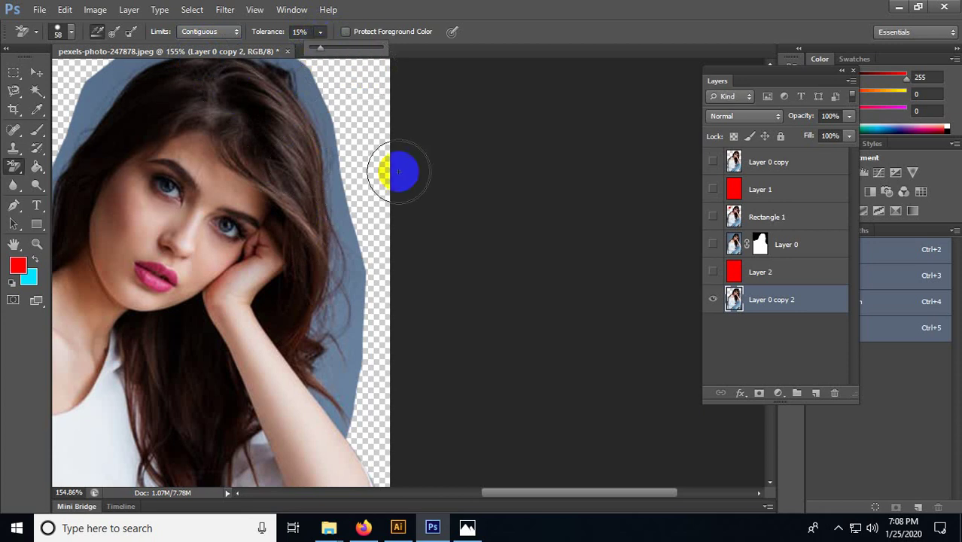
{"action": "left_click", "coordinate": [310, 33]}
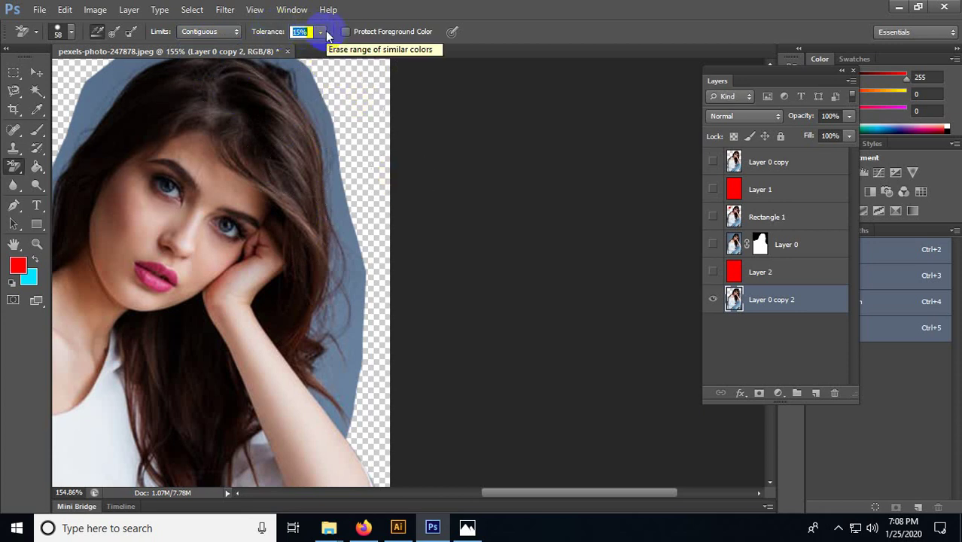
{"action": "type", "text": "20"}
{"action": "key", "text": "Return"}
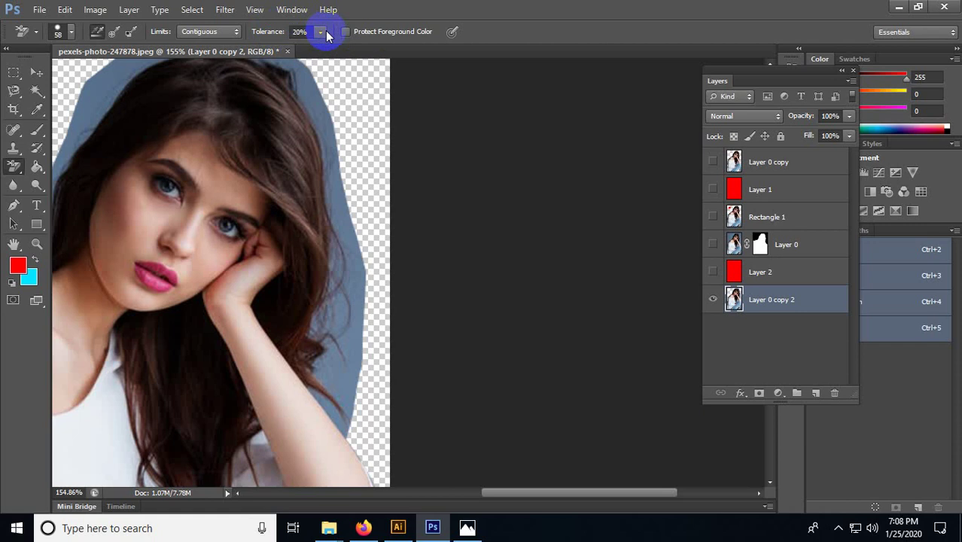
Step: Try erasing the blue backdrop between the lower hair strands and the forearm with Contiguous limits, and undo it
{"action": "scroll", "coordinate": [376, 290], "scroll_direction": "up", "scroll_amount": 3}
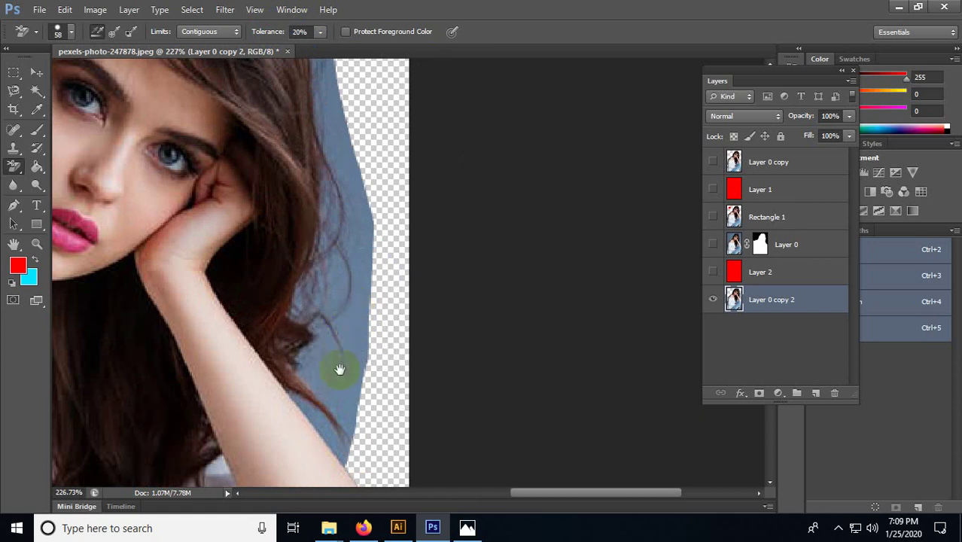
{"action": "left_click_drag", "start_coordinate": [339, 369], "coordinate": [397, 322]}
{"action": "left_click", "coordinate": [389, 343]}
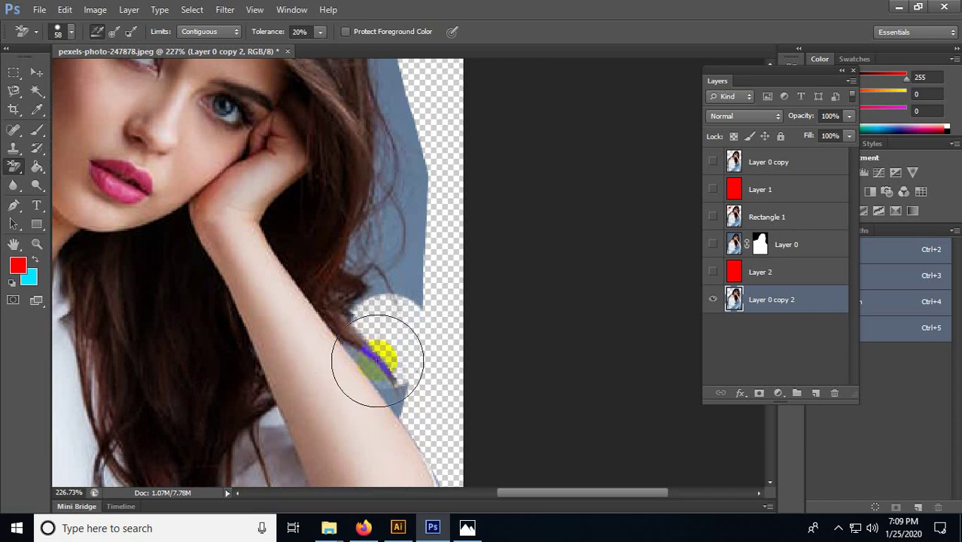
{"action": "mouse_move", "coordinate": [377, 361]}
{"action": "left_mouse_down"}
{"action": "mouse_move", "coordinate": [372, 348]}
{"action": "mouse_move", "coordinate": [392, 349]}
{"action": "mouse_move", "coordinate": [393, 393]}
{"action": "mouse_move", "coordinate": [360, 364]}
{"action": "mouse_move", "coordinate": [366, 376]}
{"action": "mouse_move", "coordinate": [360, 354]}
{"action": "left_mouse_up"}
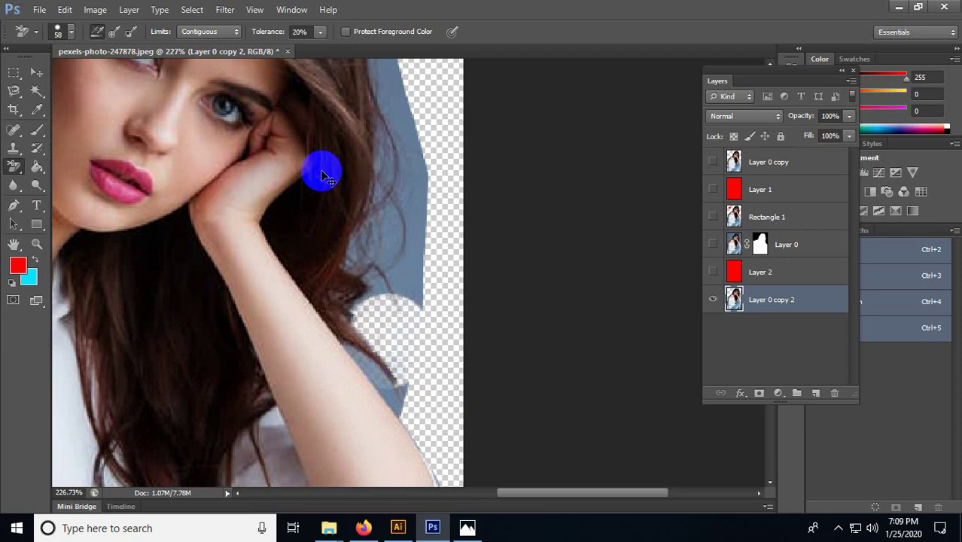
{"action": "key", "text": "ctrl+z"}
Step: Set the limits to Discontiguous and erase the blue backdrop around the lower hair strands beside the forearm
{"action": "left_click", "coordinate": [205, 31]}
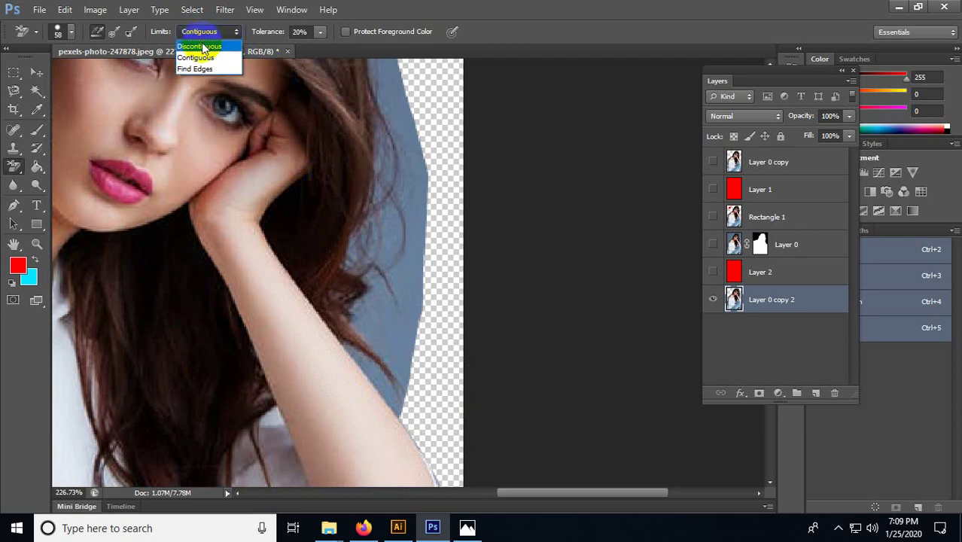
{"action": "left_click", "coordinate": [202, 43]}
{"action": "mouse_move", "coordinate": [388, 344]}
{"action": "left_mouse_down"}
{"action": "mouse_move", "coordinate": [447, 415]}
{"action": "mouse_move", "coordinate": [439, 421]}
{"action": "mouse_move", "coordinate": [360, 370]}
{"action": "mouse_move", "coordinate": [377, 365]}
{"action": "mouse_move", "coordinate": [364, 332]}
{"action": "mouse_move", "coordinate": [357, 339]}
{"action": "mouse_move", "coordinate": [386, 375]}
{"action": "mouse_move", "coordinate": [334, 329]}
{"action": "mouse_move", "coordinate": [392, 364]}
{"action": "mouse_move", "coordinate": [364, 323]}
{"action": "left_mouse_up"}
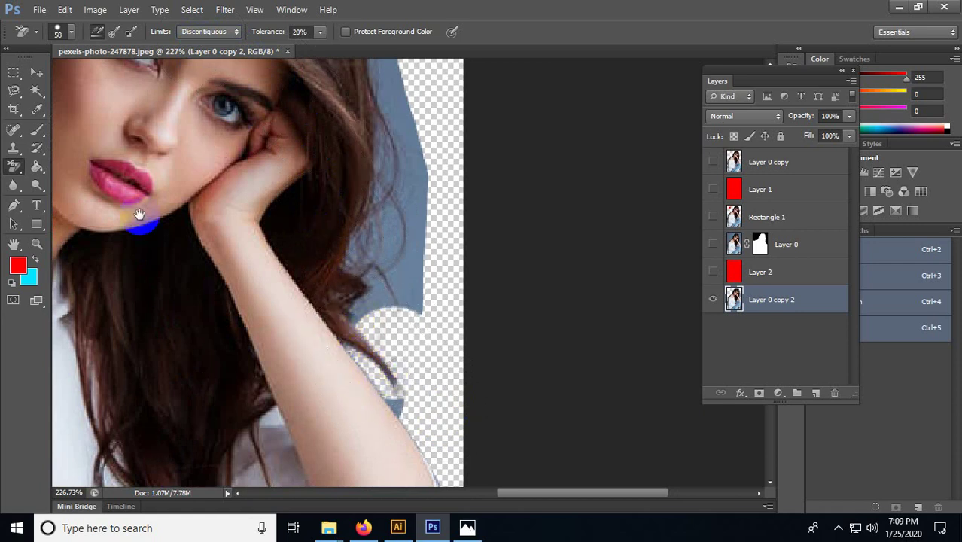
Step: Erase the similar pink tones within the lips using Discontiguous limits
{"action": "left_click_drag", "start_coordinate": [138, 184], "coordinate": [366, 310]}
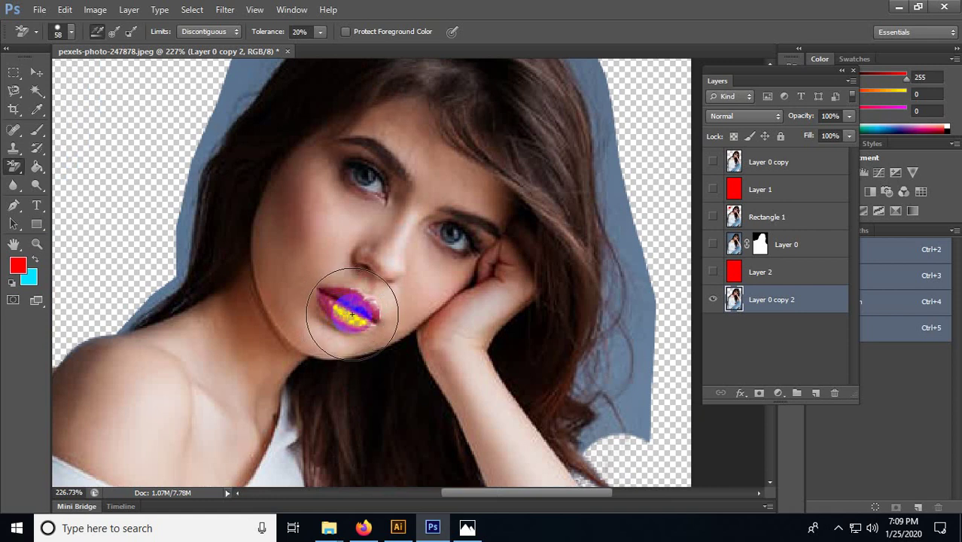
{"action": "scroll", "coordinate": [349, 313], "scroll_direction": "up", "scroll_amount": 1}
{"action": "scroll", "coordinate": [337, 314], "scroll_direction": "down", "scroll_amount": 1}
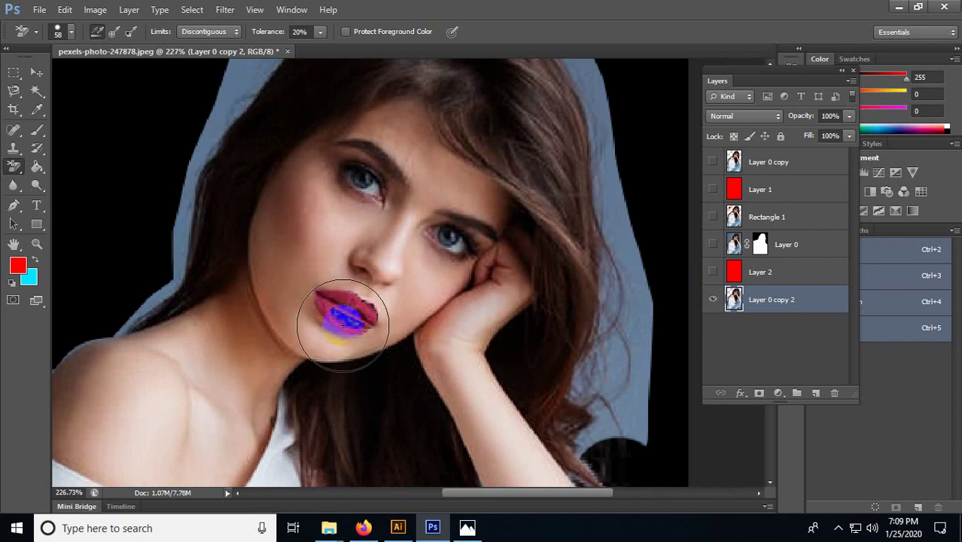
{"action": "scroll", "coordinate": [341, 319], "scroll_direction": "down", "scroll_amount": 1}
{"action": "left_click_drag", "start_coordinate": [346, 312], "coordinate": [329, 309]}
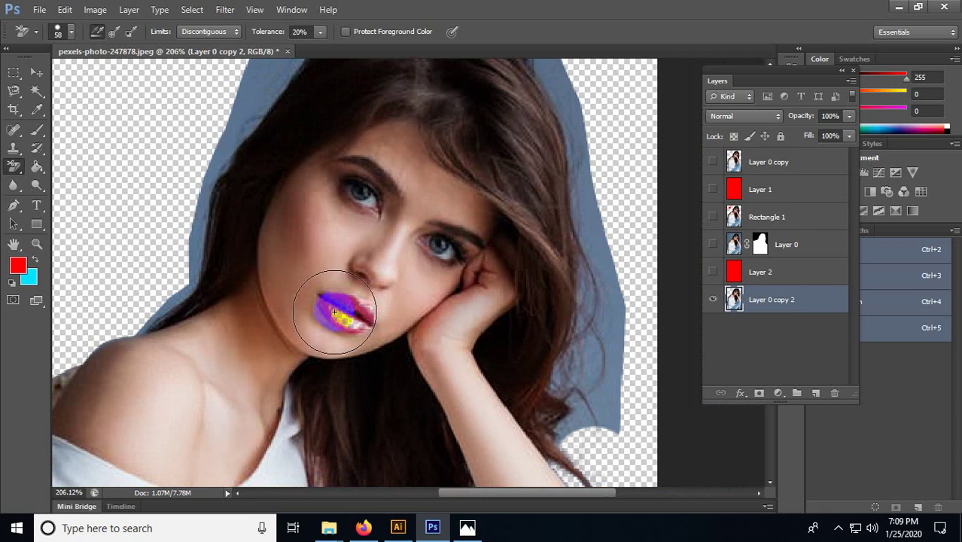
{"action": "left_click_drag", "start_coordinate": [332, 311], "coordinate": [330, 313]}
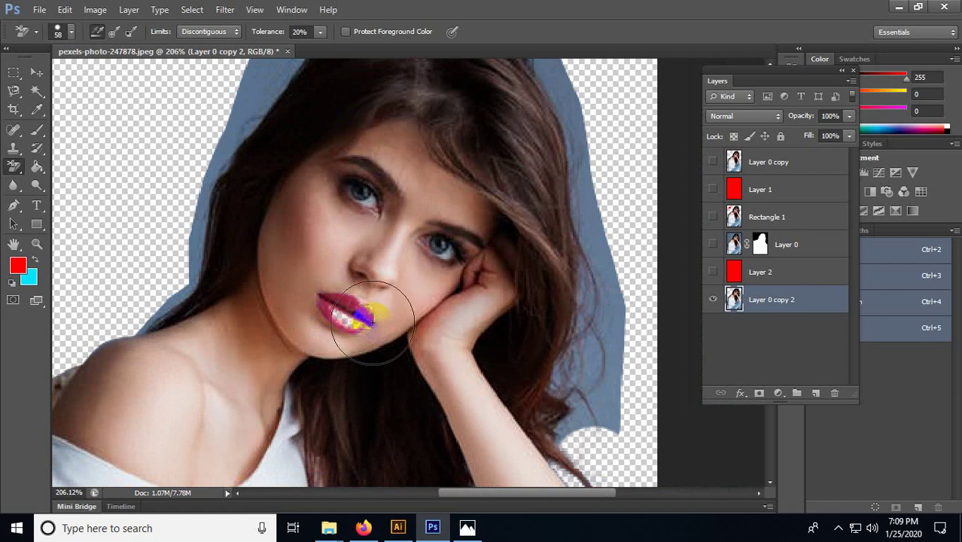
Step: Set the limits to Contiguous and erase the backdrop around the curled loose strand beside the hair above the forearm
{"action": "left_click_drag", "start_coordinate": [613, 366], "coordinate": [399, 336]}
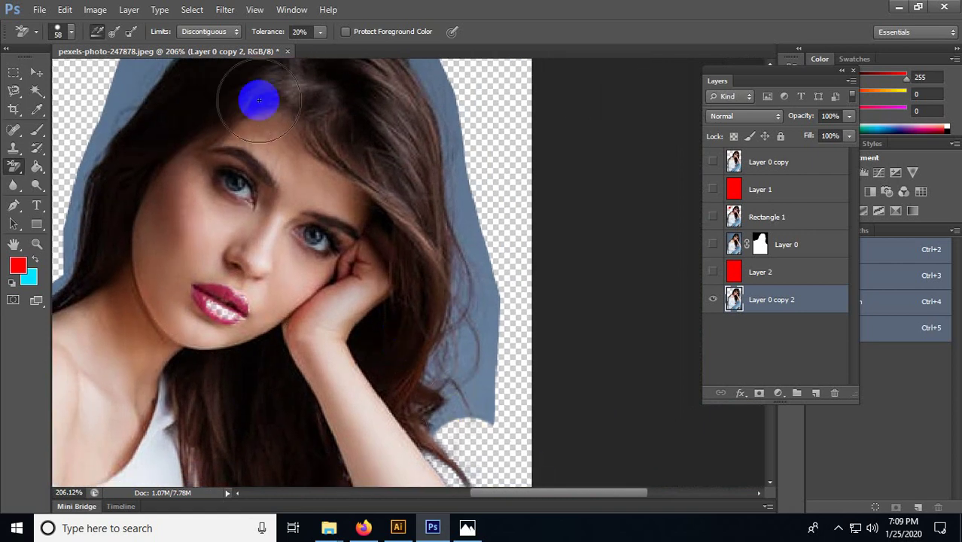
{"action": "left_click", "coordinate": [211, 32]}
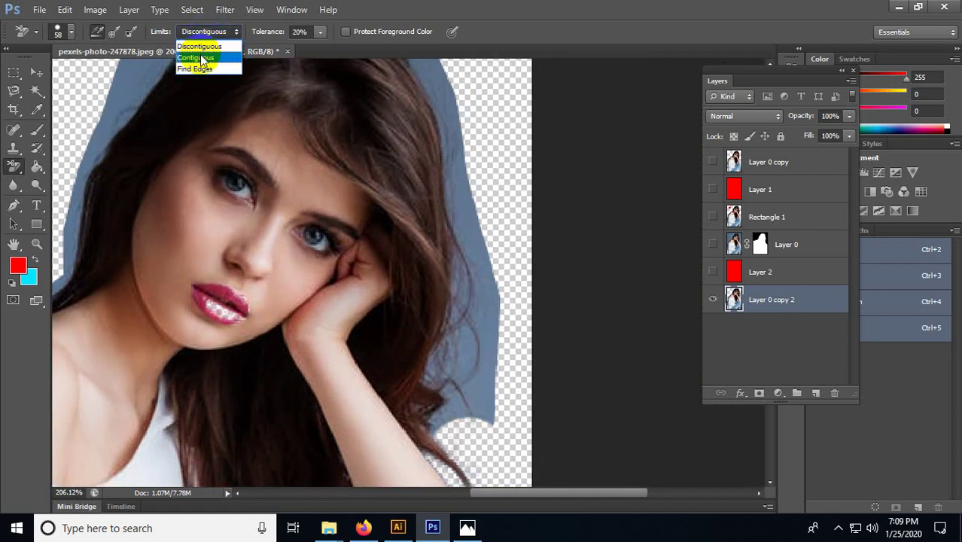
{"action": "left_click", "coordinate": [200, 59]}
{"action": "mouse_move", "coordinate": [512, 381]}
{"action": "left_mouse_down"}
{"action": "mouse_move", "coordinate": [489, 421]}
{"action": "mouse_move", "coordinate": [479, 391]}
{"action": "left_mouse_up"}
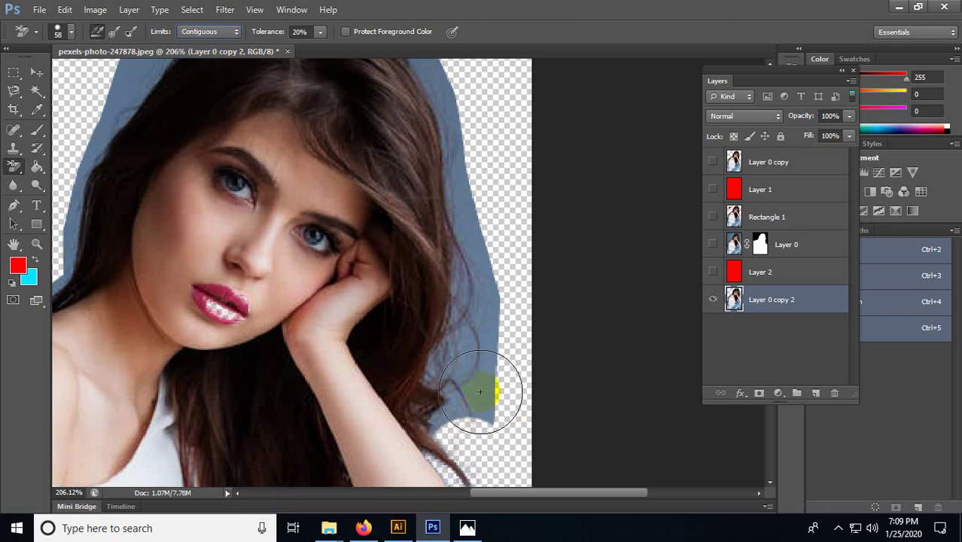
{"action": "mouse_move", "coordinate": [496, 366]}
{"action": "left_mouse_down"}
{"action": "mouse_move", "coordinate": [498, 343]}
{"action": "mouse_move", "coordinate": [489, 343]}
{"action": "mouse_move", "coordinate": [492, 371]}
{"action": "mouse_move", "coordinate": [466, 335]}
{"action": "mouse_move", "coordinate": [467, 388]}
{"action": "left_mouse_up"}
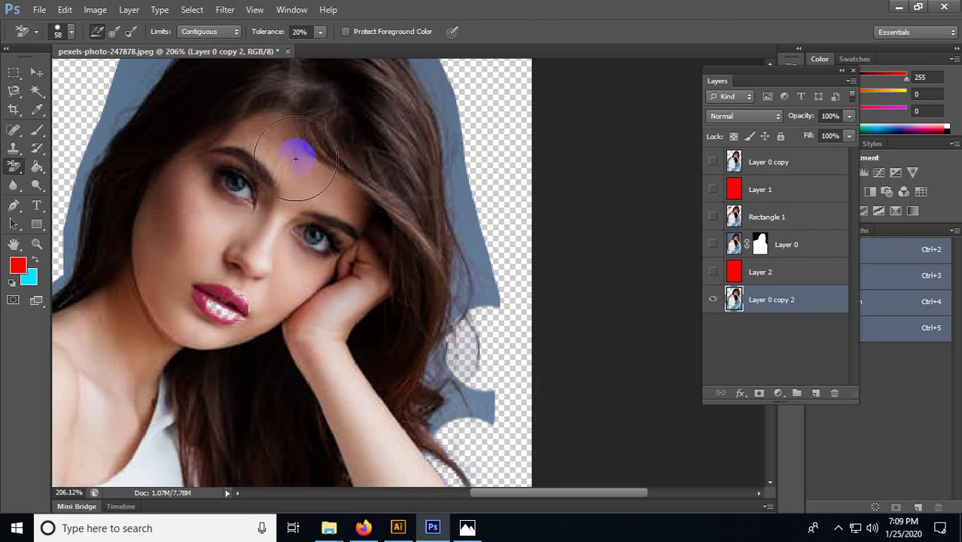
Step: Set the limits to Discontiguous and erase the backdrop around the loose strands just above the erased curl
{"action": "left_click", "coordinate": [214, 32]}
{"action": "left_click", "coordinate": [199, 46]}
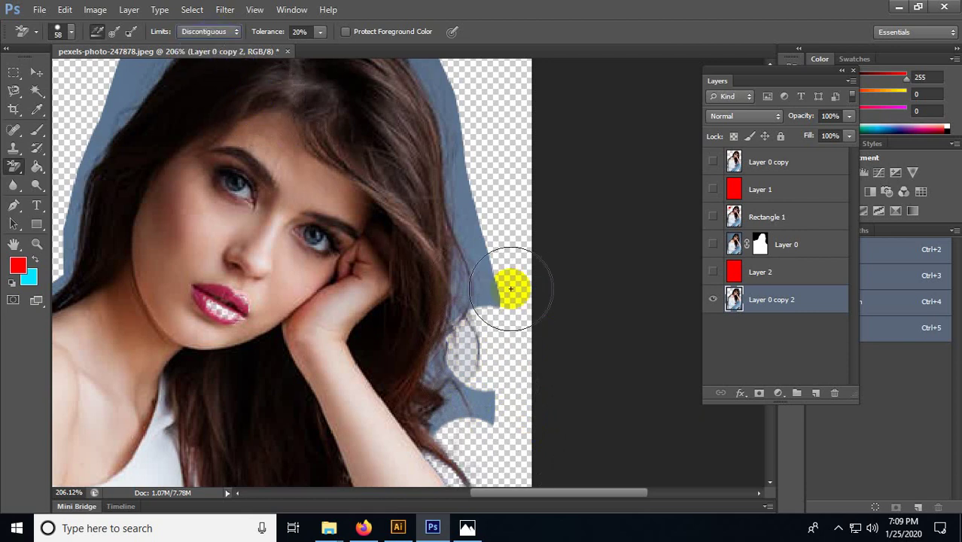
{"action": "mouse_move", "coordinate": [515, 285]}
{"action": "left_mouse_down"}
{"action": "mouse_move", "coordinate": [489, 279]}
{"action": "mouse_move", "coordinate": [481, 256]}
{"action": "mouse_move", "coordinate": [477, 318]}
{"action": "mouse_move", "coordinate": [474, 294]}
{"action": "left_mouse_up"}
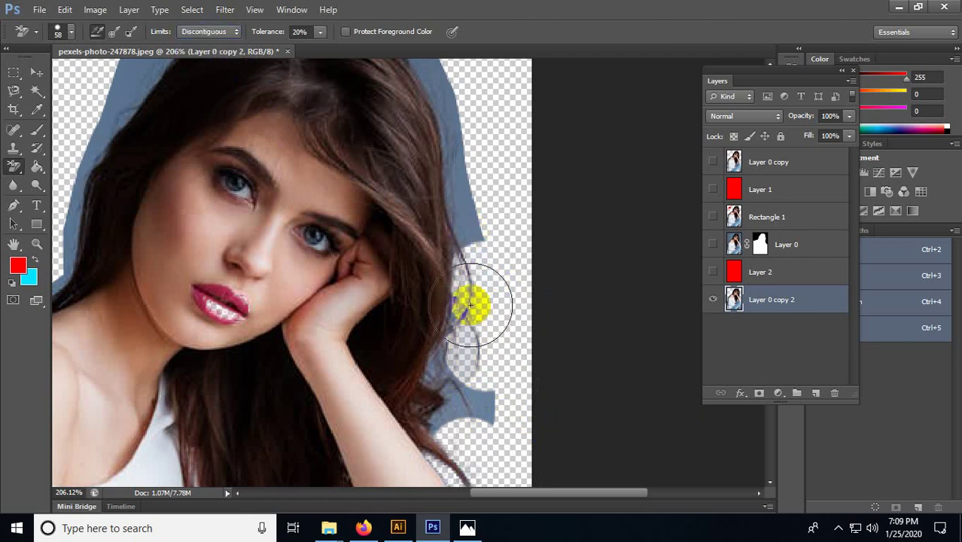
Step: Set the limits to Find Edges and erase the backdrop along the hair's outer edge, over the crown and down the other side
{"action": "left_click", "coordinate": [199, 34]}
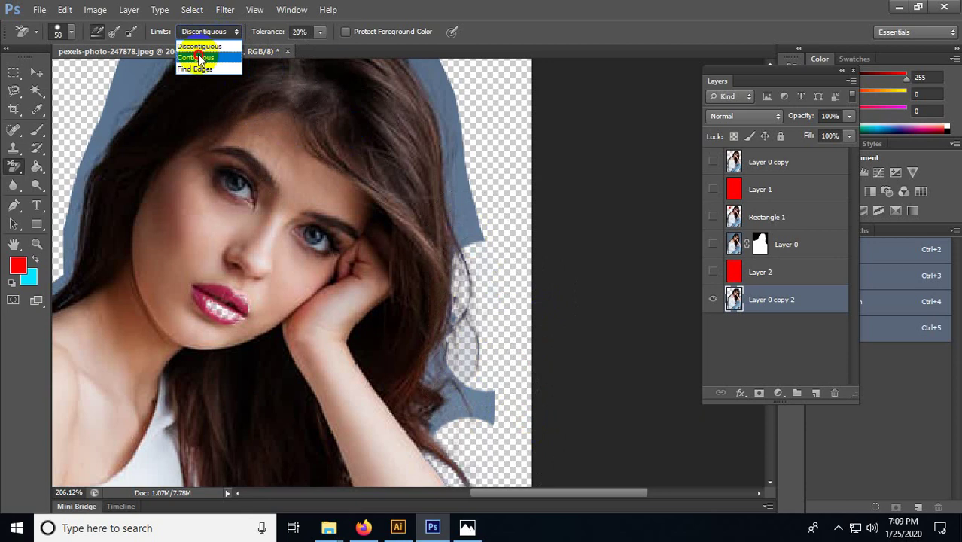
{"action": "left_click", "coordinate": [199, 57]}
{"action": "left_click", "coordinate": [193, 33]}
{"action": "left_click", "coordinate": [200, 67]}
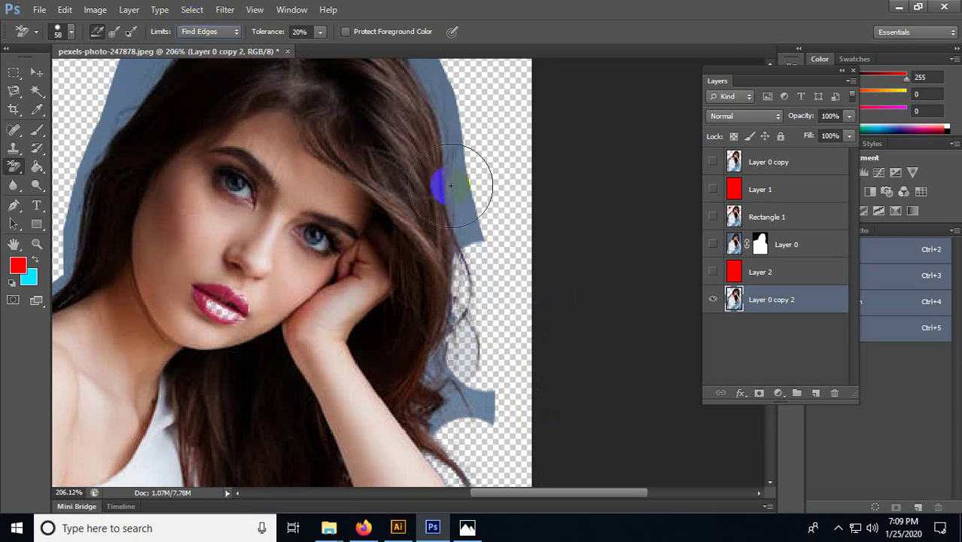
{"action": "mouse_move", "coordinate": [452, 197]}
{"action": "left_mouse_down"}
{"action": "mouse_move", "coordinate": [475, 220]}
{"action": "mouse_move", "coordinate": [458, 160]}
{"action": "mouse_move", "coordinate": [461, 237]}
{"action": "left_mouse_up"}
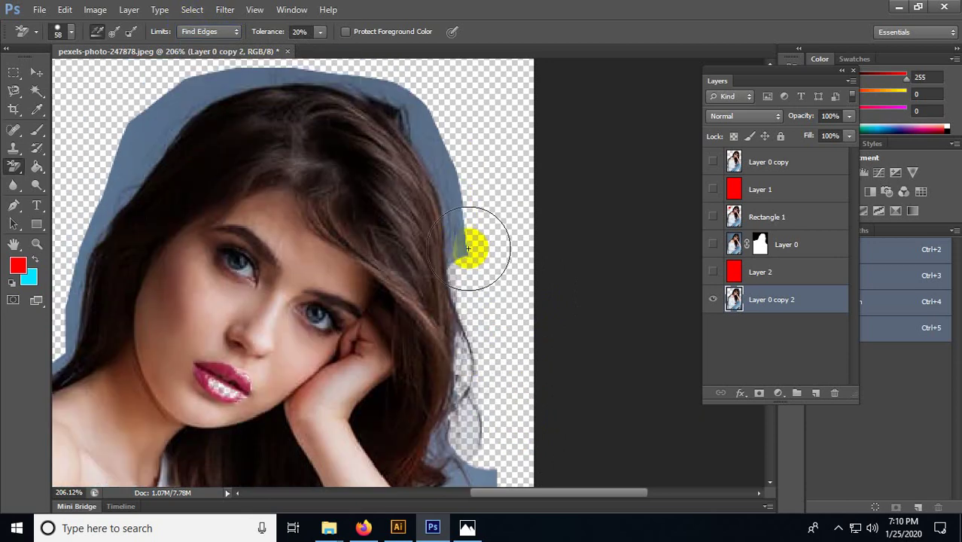
{"action": "mouse_move", "coordinate": [461, 201]}
{"action": "left_mouse_down"}
{"action": "mouse_move", "coordinate": [465, 211]}
{"action": "mouse_move", "coordinate": [445, 143]}
{"action": "mouse_move", "coordinate": [402, 94]}
{"action": "left_mouse_up"}
{"action": "left_click_drag", "start_coordinate": [328, 111], "coordinate": [441, 195]}
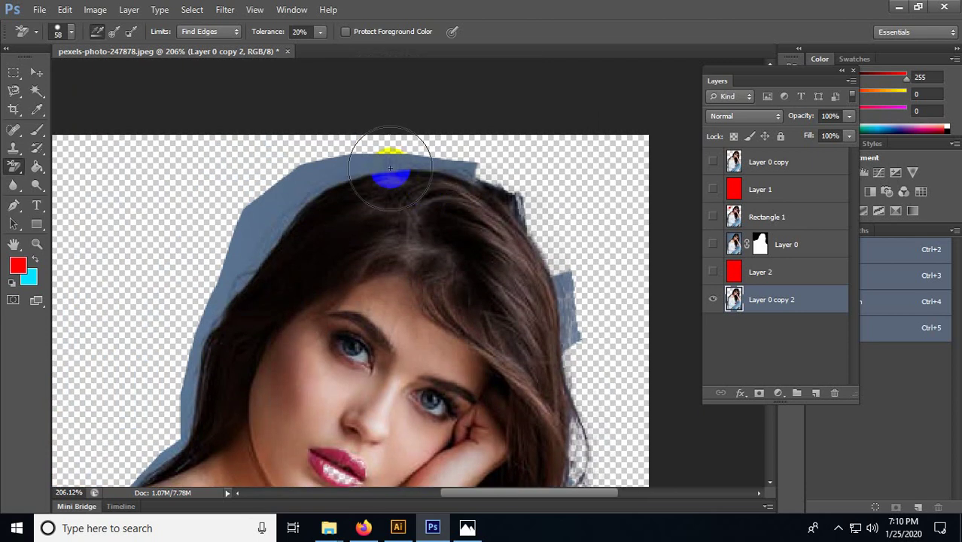
{"action": "mouse_move", "coordinate": [373, 159]}
{"action": "left_mouse_down"}
{"action": "mouse_move", "coordinate": [301, 185]}
{"action": "mouse_move", "coordinate": [252, 242]}
{"action": "mouse_move", "coordinate": [236, 285]}
{"action": "mouse_move", "coordinate": [217, 291]}
{"action": "mouse_move", "coordinate": [284, 292]}
{"action": "left_mouse_up"}
Step: Try erasing a patch inside the dark hair with Find Edges limits, and undo it
{"action": "left_click", "coordinate": [285, 291]}
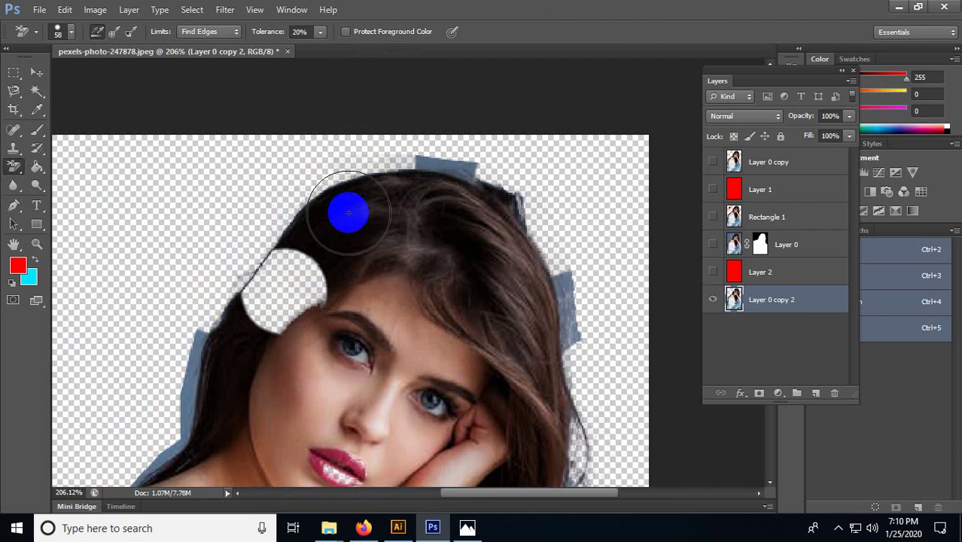
{"action": "left_click_drag", "start_coordinate": [294, 289], "coordinate": [296, 282]}
{"action": "key", "text": "ctrl+z"}
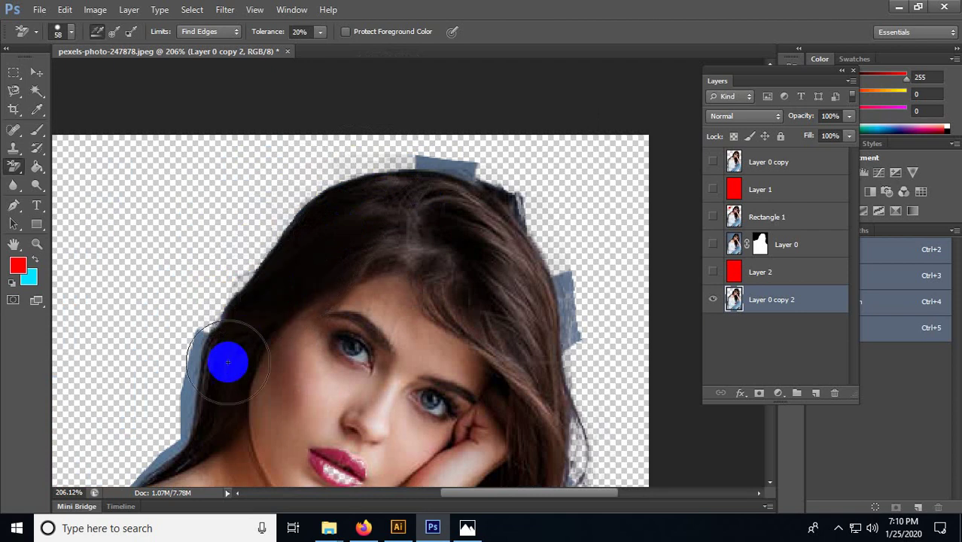
Step: Erase the blue backdrop strip along the hair beside the cheek, down to the bare shoulder, with Find Edges limits
{"action": "left_click_drag", "start_coordinate": [254, 349], "coordinate": [315, 243]}
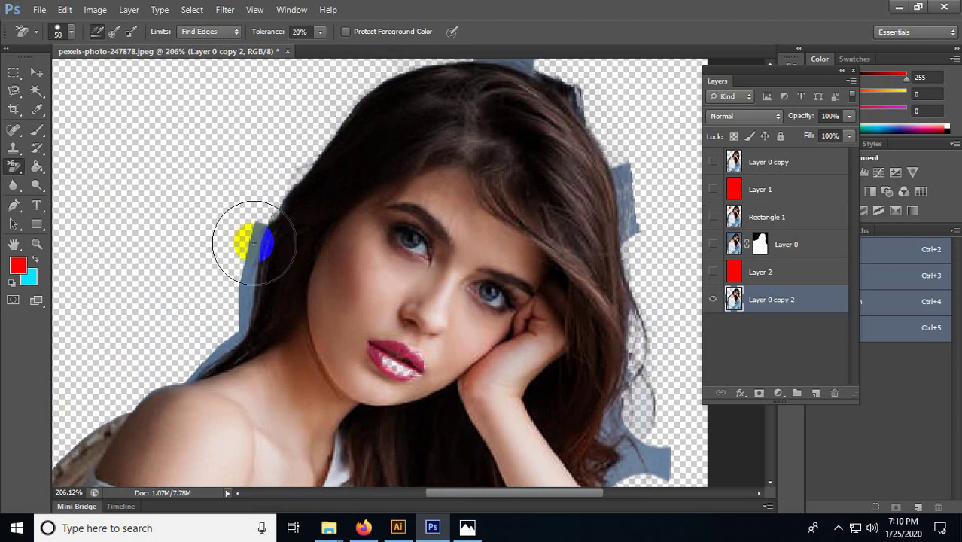
{"action": "scroll", "coordinate": [254, 244], "scroll_direction": "up", "scroll_amount": 3}
{"action": "left_click_drag", "start_coordinate": [253, 243], "coordinate": [257, 241]}
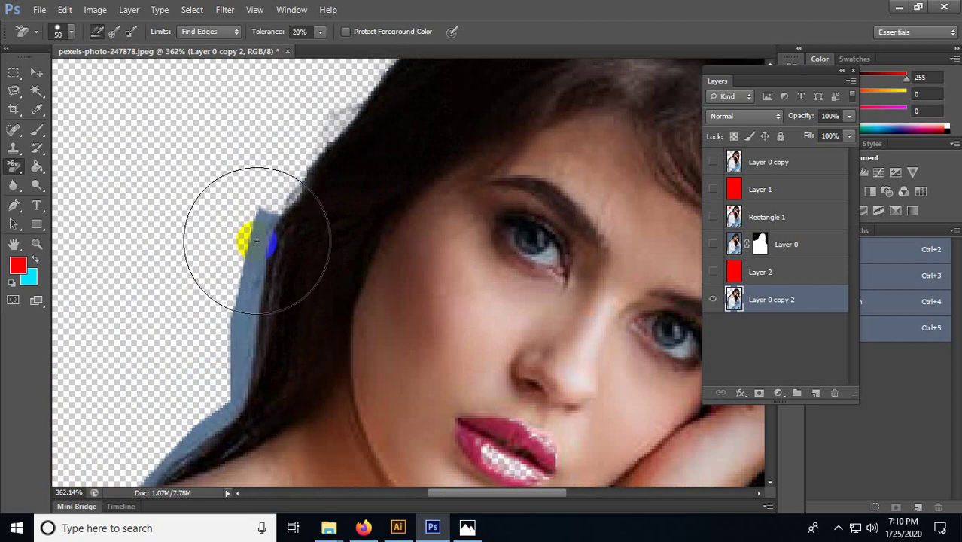
{"action": "left_click_drag", "start_coordinate": [257, 240], "coordinate": [254, 240]}
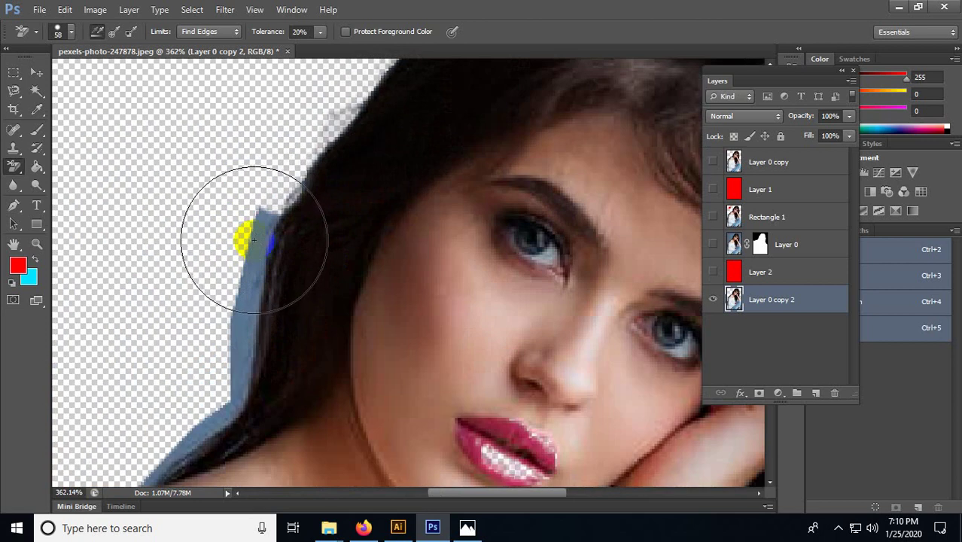
{"action": "left_click", "coordinate": [253, 240]}
{"action": "left_click", "coordinate": [255, 253]}
{"action": "key", "text": "space"}
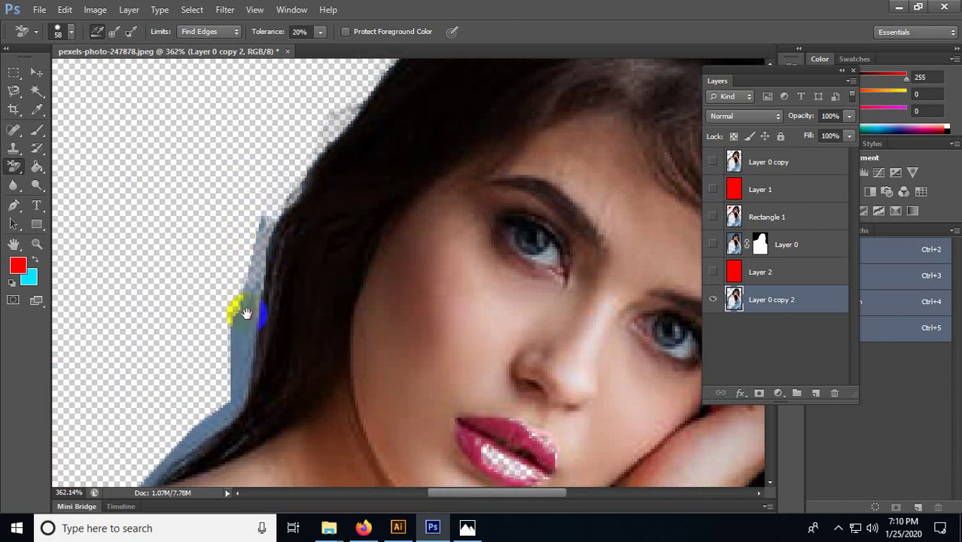
{"action": "mouse_move", "coordinate": [247, 311]}
{"action": "left_mouse_down"}
{"action": "mouse_move", "coordinate": [300, 224]}
{"action": "mouse_move", "coordinate": [296, 251]}
{"action": "mouse_move", "coordinate": [252, 331]}
{"action": "mouse_move", "coordinate": [253, 340]}
{"action": "mouse_move", "coordinate": [297, 355]}
{"action": "mouse_move", "coordinate": [260, 225]}
{"action": "left_mouse_up"}
{"action": "key", "text": "space"}
{"action": "scroll", "coordinate": [255, 219], "scroll_direction": "down", "scroll_amount": 6}
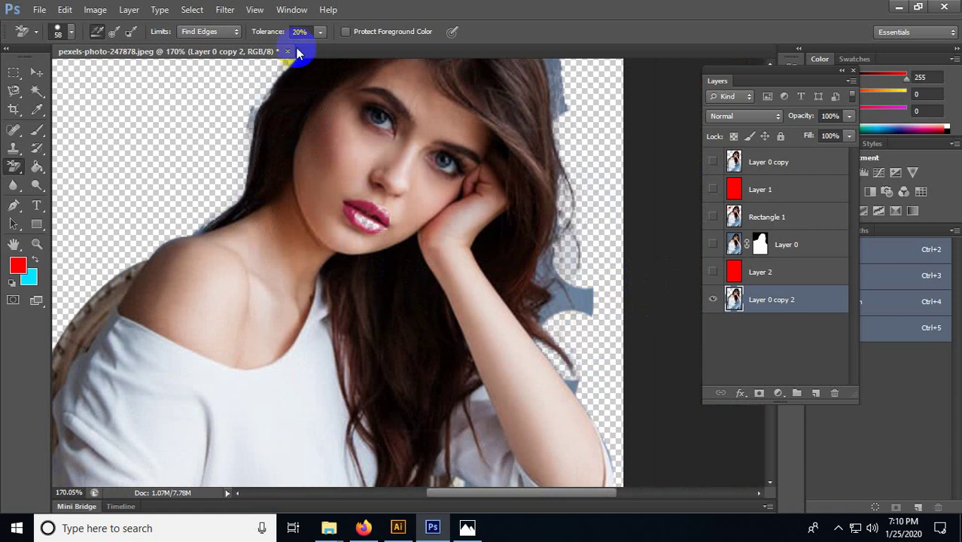
Step: Set the eraser brush size to 85 px and erase the leftover backdrop patch beside the hair above the forearm
{"action": "left_click", "coordinate": [71, 32]}
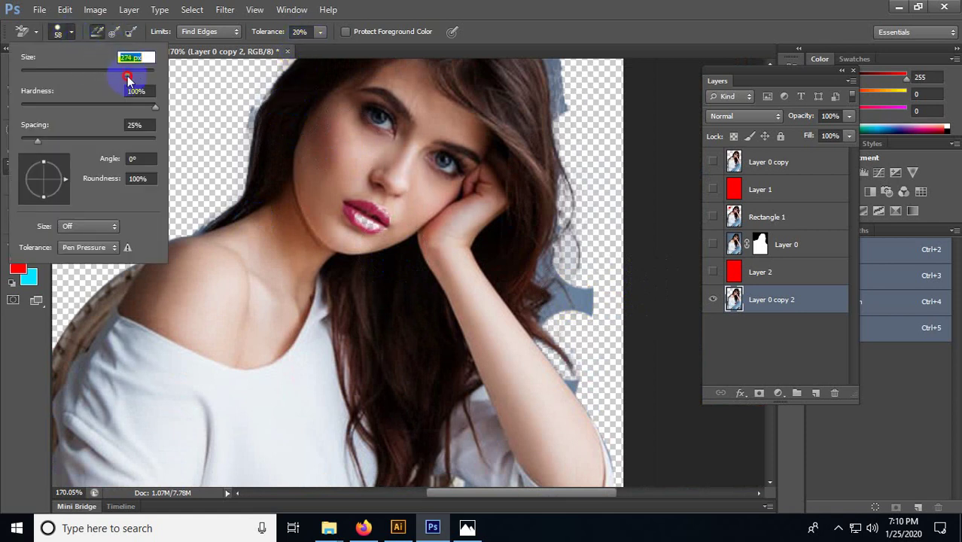
{"action": "left_click_drag", "start_coordinate": [127, 78], "coordinate": [131, 69]}
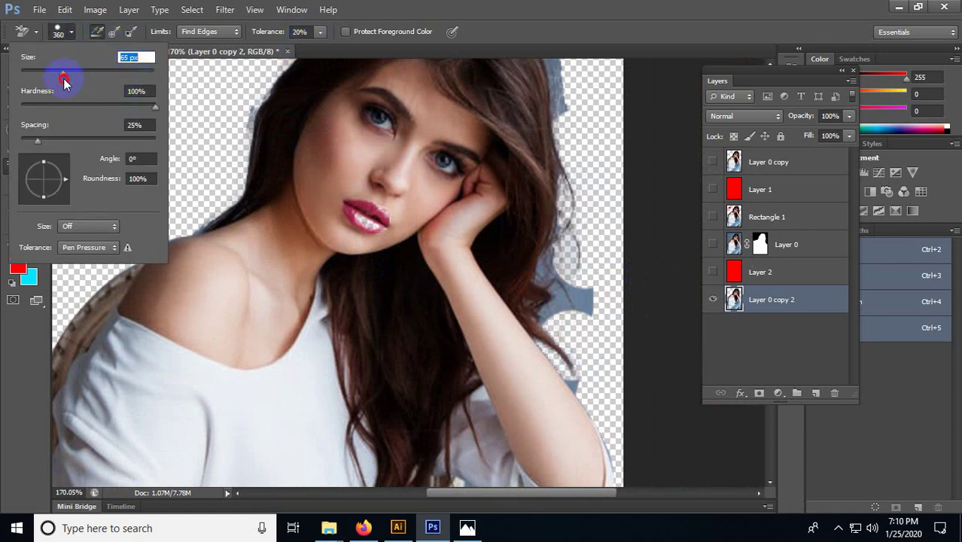
{"action": "left_click_drag", "start_coordinate": [64, 80], "coordinate": [76, 73]}
{"action": "mouse_move", "coordinate": [545, 332]}
{"action": "left_mouse_down"}
{"action": "mouse_move", "coordinate": [569, 322]}
{"action": "mouse_move", "coordinate": [578, 294]}
{"action": "mouse_move", "coordinate": [548, 265]}
{"action": "left_mouse_up"}
Step: Set the limits to Contiguous and erase the leftover backdrop patches beside the head and above the crown
{"action": "left_click", "coordinate": [209, 32]}
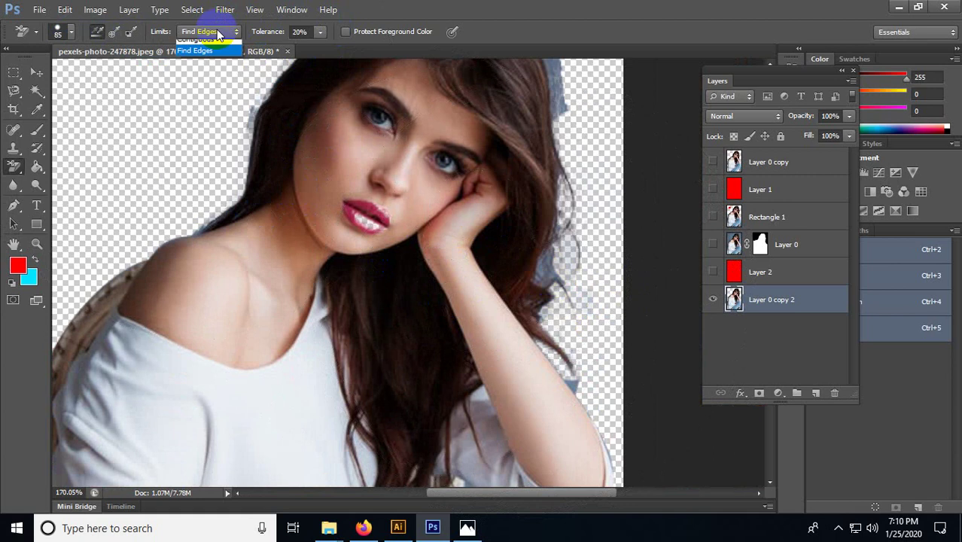
{"action": "mouse_move", "coordinate": [556, 295]}
{"action": "left_mouse_down"}
{"action": "mouse_move", "coordinate": [588, 305]}
{"action": "mouse_move", "coordinate": [579, 298]}
{"action": "mouse_move", "coordinate": [587, 388]}
{"action": "mouse_move", "coordinate": [574, 386]}
{"action": "mouse_move", "coordinate": [579, 244]}
{"action": "mouse_move", "coordinate": [558, 128]}
{"action": "mouse_move", "coordinate": [568, 146]}
{"action": "mouse_move", "coordinate": [532, 318]}
{"action": "left_mouse_up"}
{"action": "key", "text": "space"}
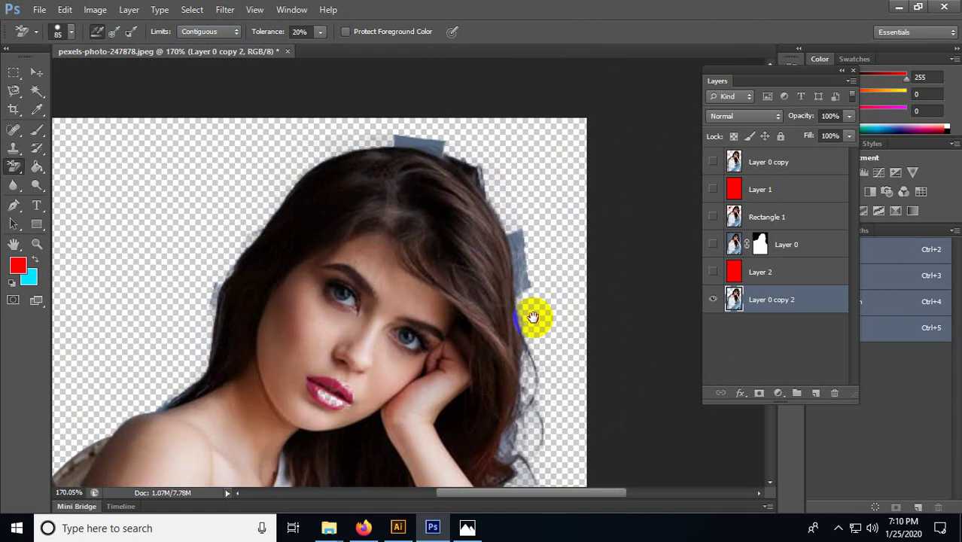
{"action": "left_click", "coordinate": [524, 246]}
{"action": "left_click", "coordinate": [423, 137]}
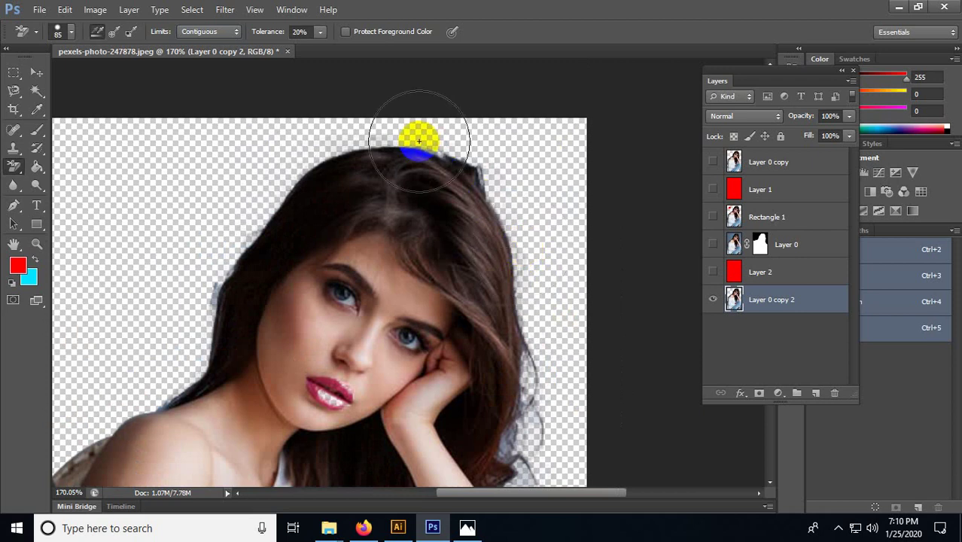
{"action": "scroll", "coordinate": [471, 181], "scroll_direction": "down", "scroll_amount": 3}
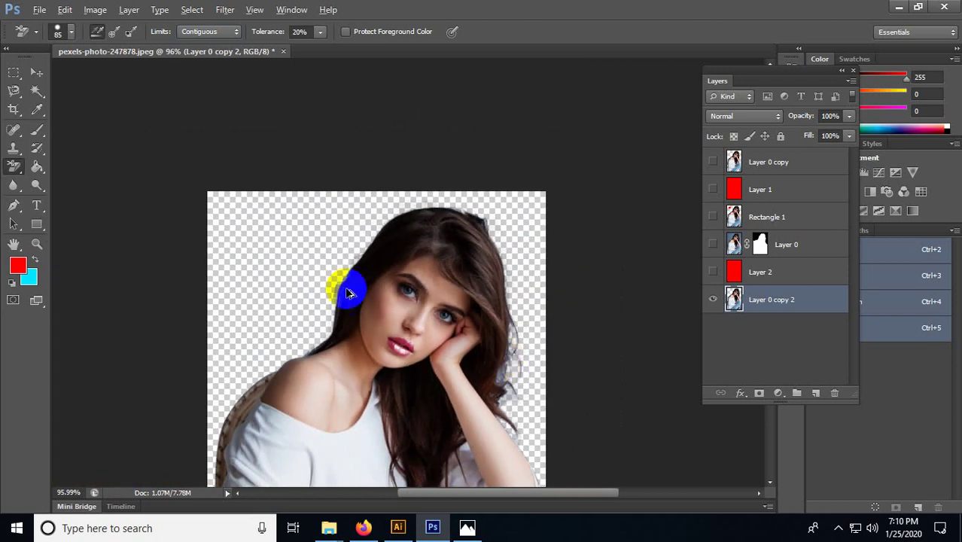
{"action": "scroll", "coordinate": [343, 299], "scroll_direction": "down", "scroll_amount": 2}
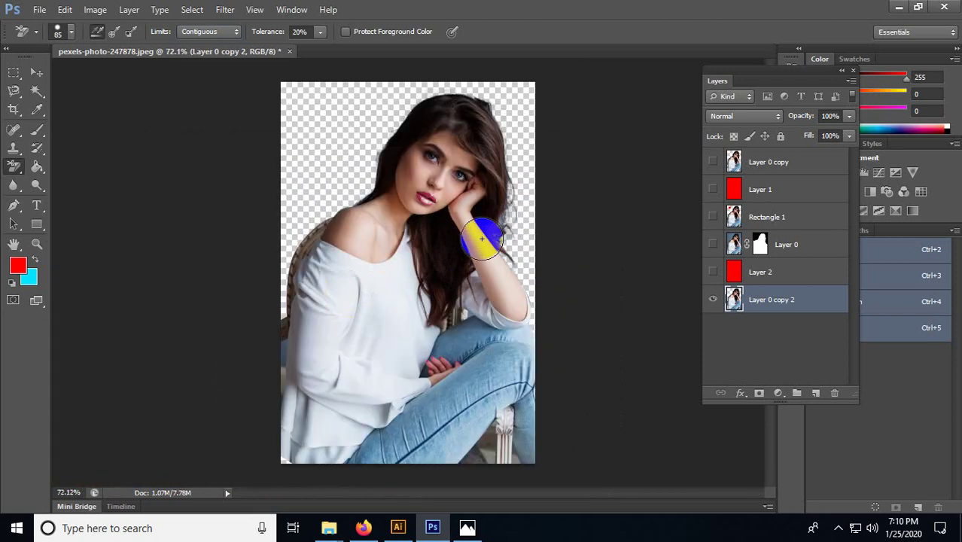
Step: Try erasing the blue backdrop between the image edge and the white sleeve at 20% tolerance, and undo it
{"action": "scroll", "coordinate": [260, 368], "scroll_direction": "up", "scroll_amount": 9}
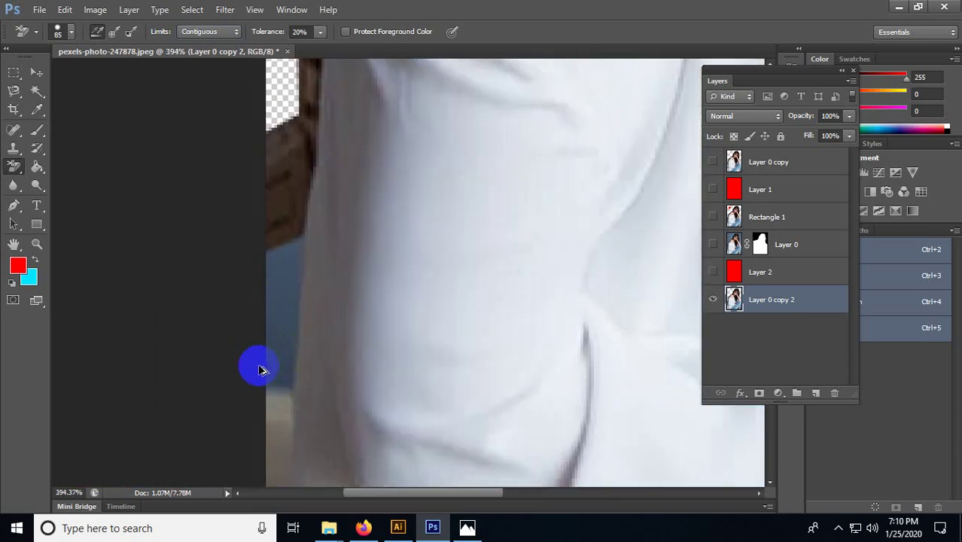
{"action": "left_click", "coordinate": [287, 283]}
{"action": "scroll", "coordinate": [251, 348], "scroll_direction": "down", "scroll_amount": 2}
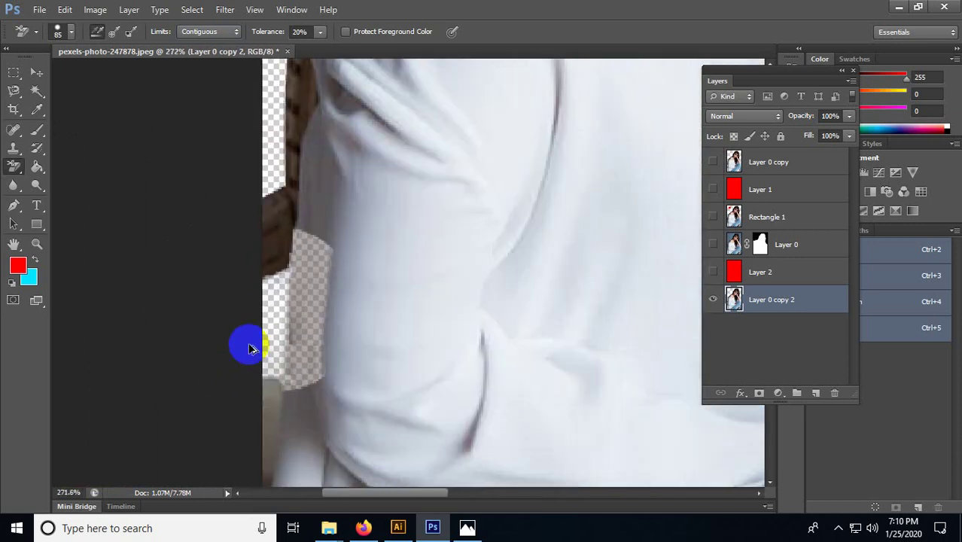
{"action": "scroll", "coordinate": [250, 348], "scroll_direction": "down", "scroll_amount": 3}
{"action": "key", "text": "ctrl+z"}
{"action": "scroll", "coordinate": [250, 347], "scroll_direction": "up", "scroll_amount": 3}
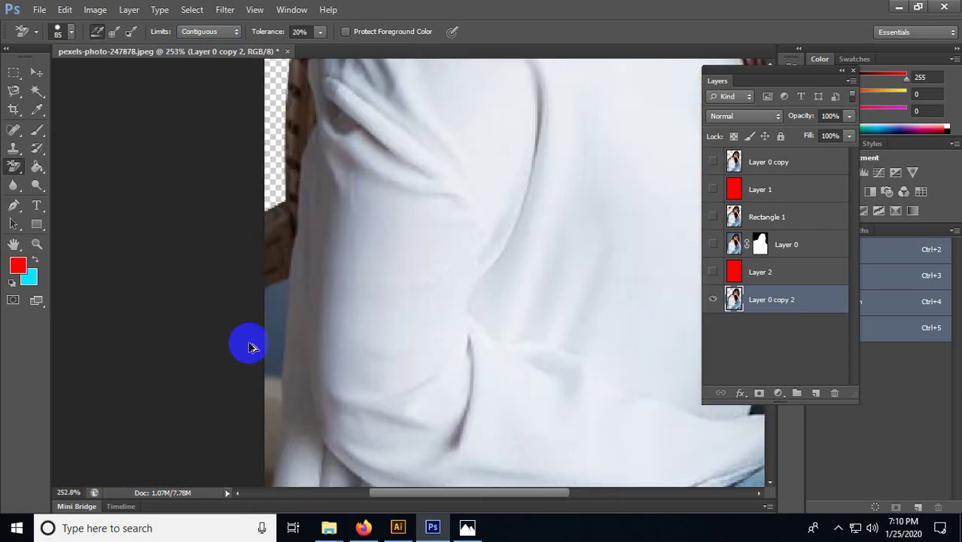
{"action": "scroll", "coordinate": [251, 347], "scroll_direction": "up", "scroll_amount": 1}
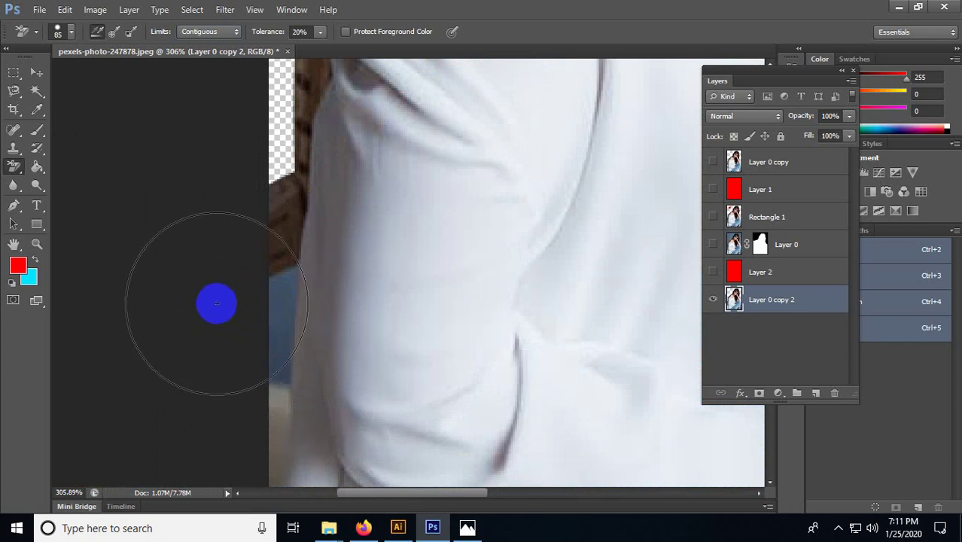
Step: Lower the eraser tolerance to 10% and erase the blue backdrop beside the white sleeve below the chair back
{"action": "left_click", "coordinate": [301, 32]}
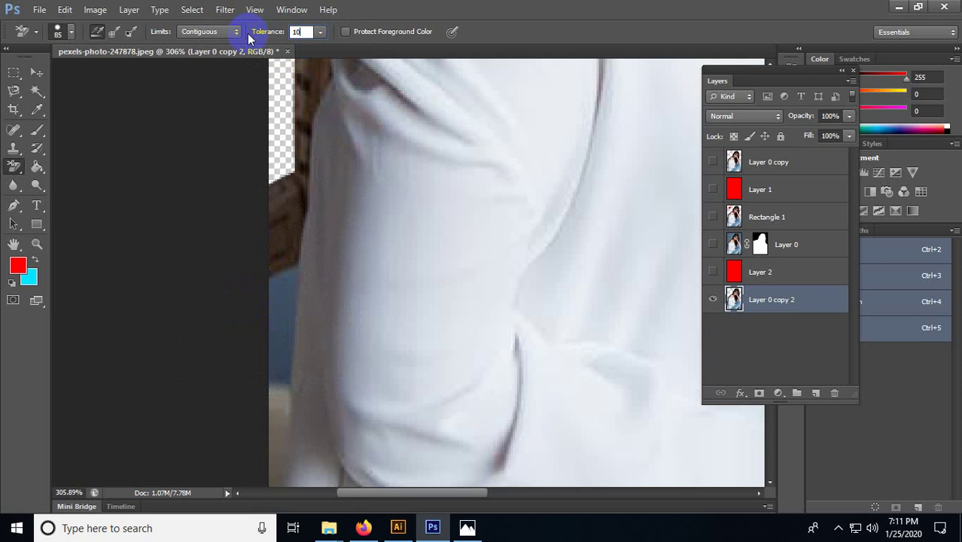
{"action": "left_click", "coordinate": [283, 301]}
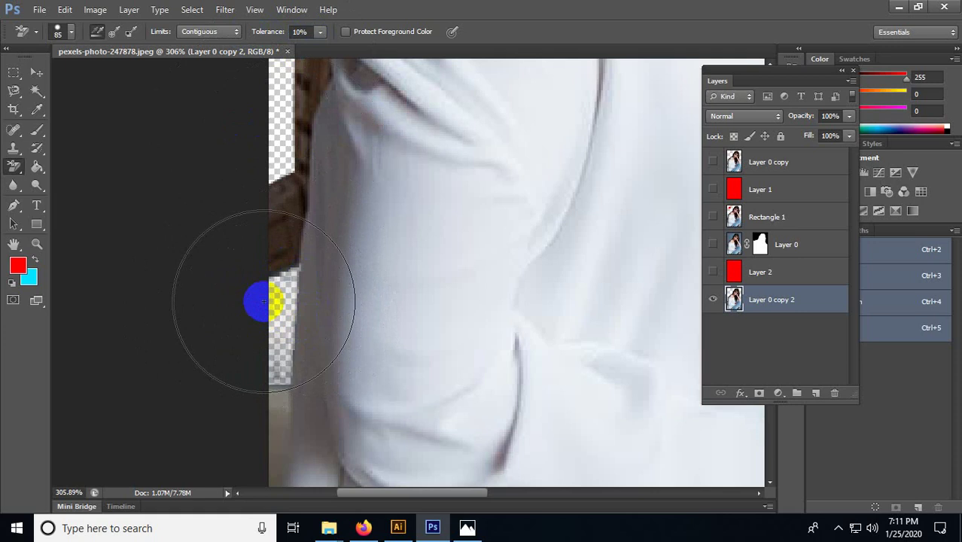
{"action": "scroll", "coordinate": [256, 300], "scroll_direction": "down", "scroll_amount": 2}
{"action": "scroll", "coordinate": [256, 300], "scroll_direction": "down", "scroll_amount": 3}
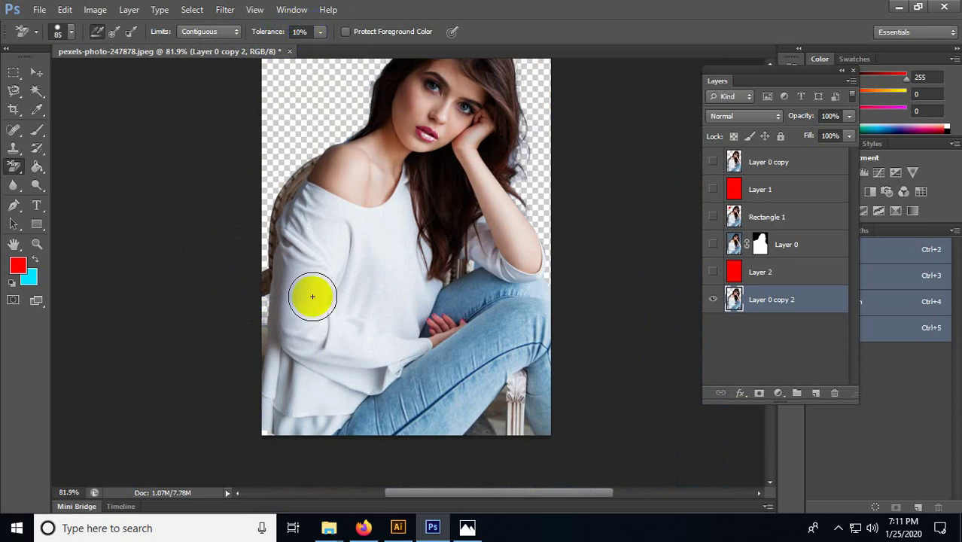
{"action": "left_click", "coordinate": [258, 300]}
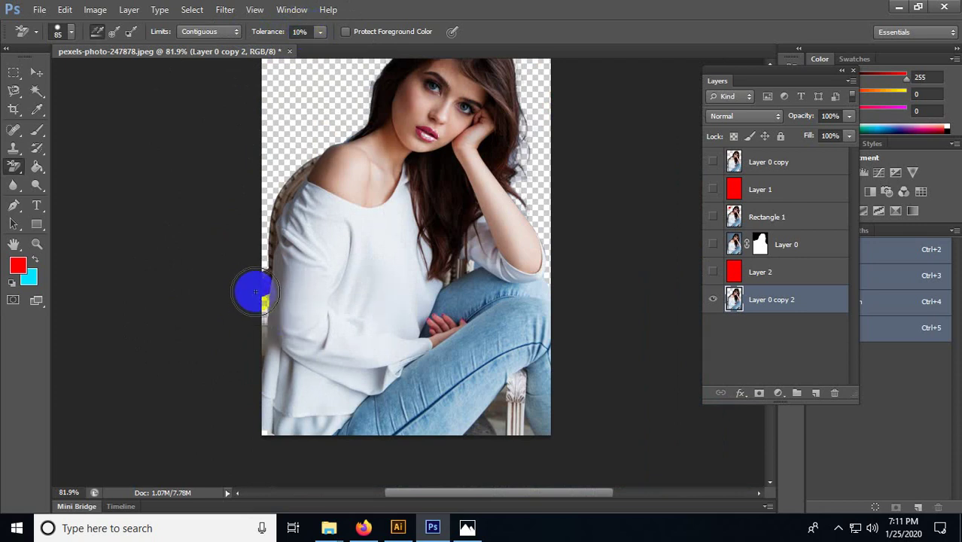
{"action": "left_click", "coordinate": [309, 32]}
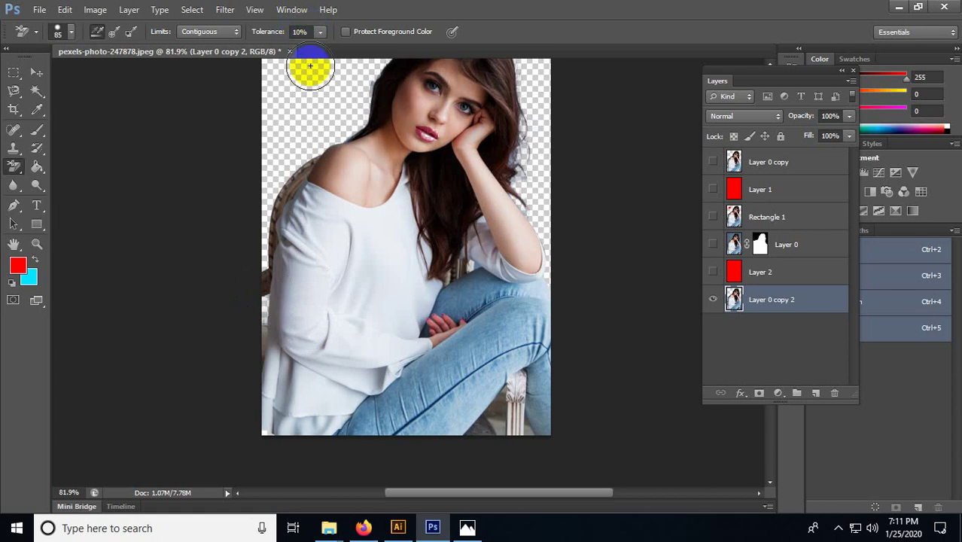
{"action": "left_click_drag", "start_coordinate": [468, 189], "coordinate": [414, 258]}
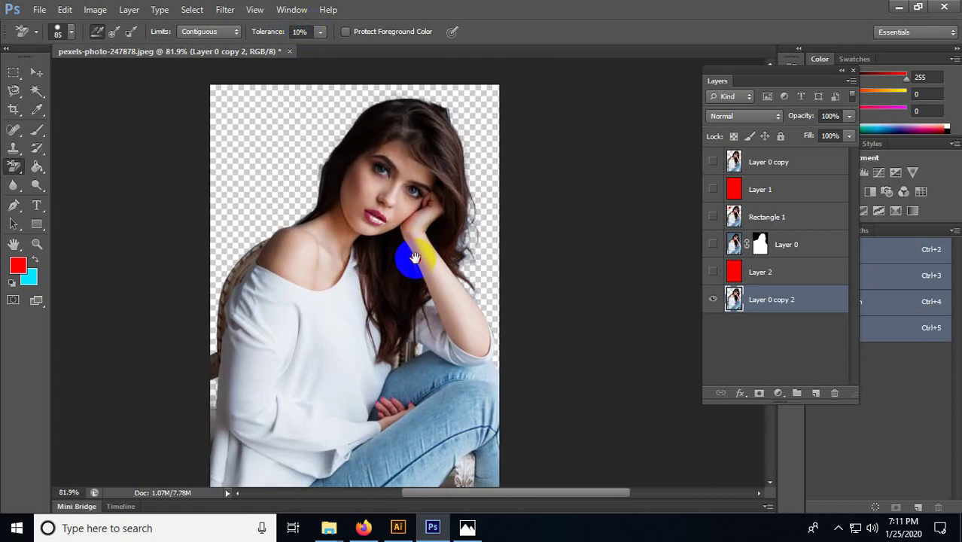
Step: Switch to the Move tool and undo the recent backdrop erasing on Layer 0 copy 2
{"action": "left_click", "coordinate": [36, 71]}
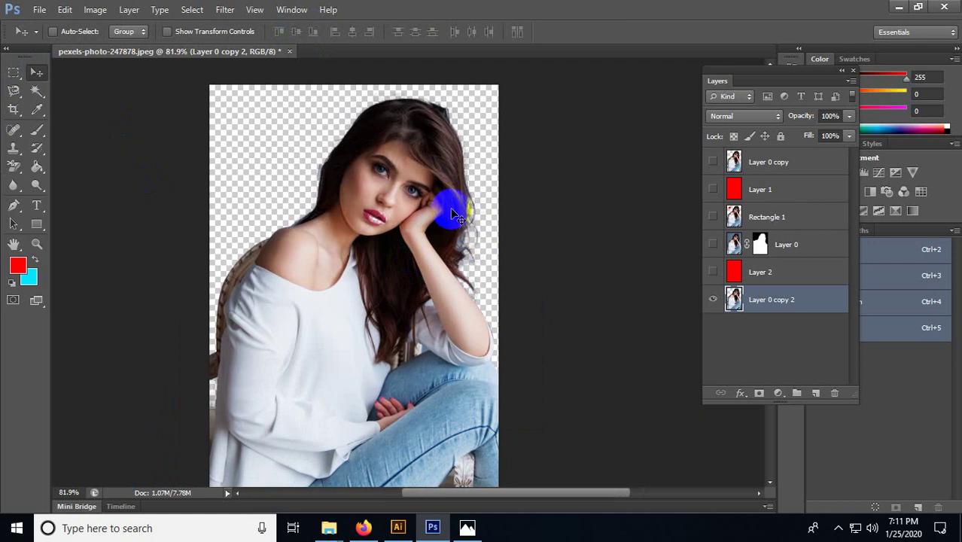
{"action": "scroll", "coordinate": [510, 206], "scroll_direction": "down", "scroll_amount": 4}
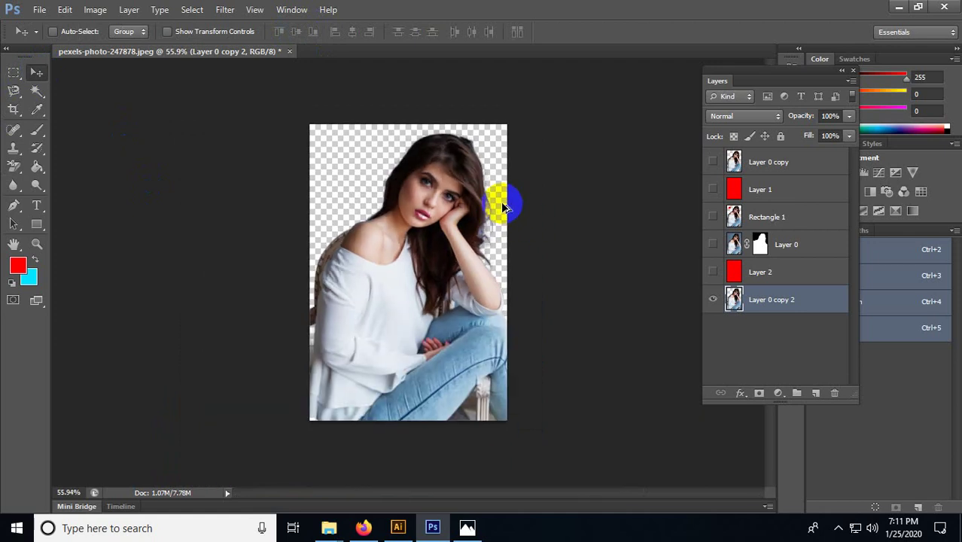
{"action": "scroll", "coordinate": [506, 232], "scroll_direction": "up", "scroll_amount": 4}
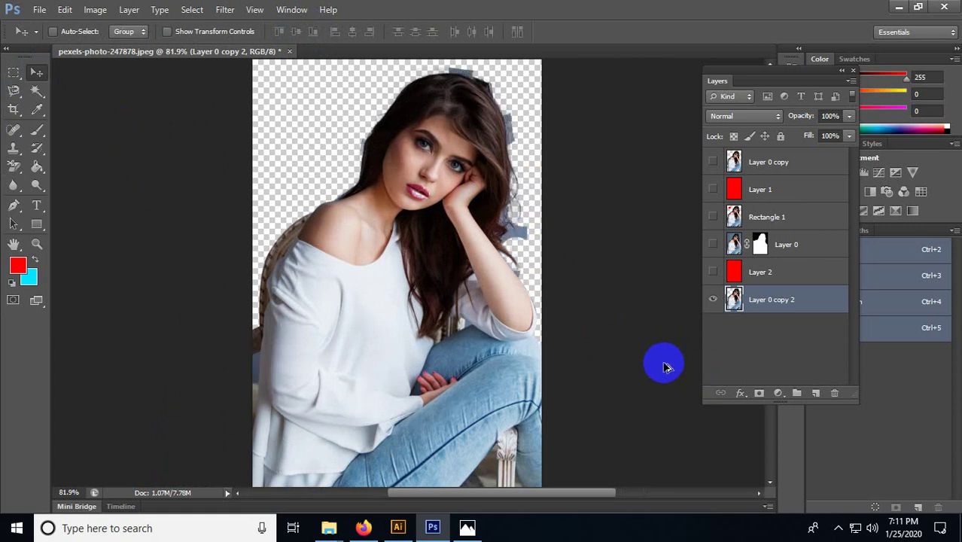
Step: Duplicate the masked Layer 0, place the duplicate at the bottom of the layer stack, and hide Layer 0 copy 2
{"action": "left_click", "coordinate": [713, 301]}
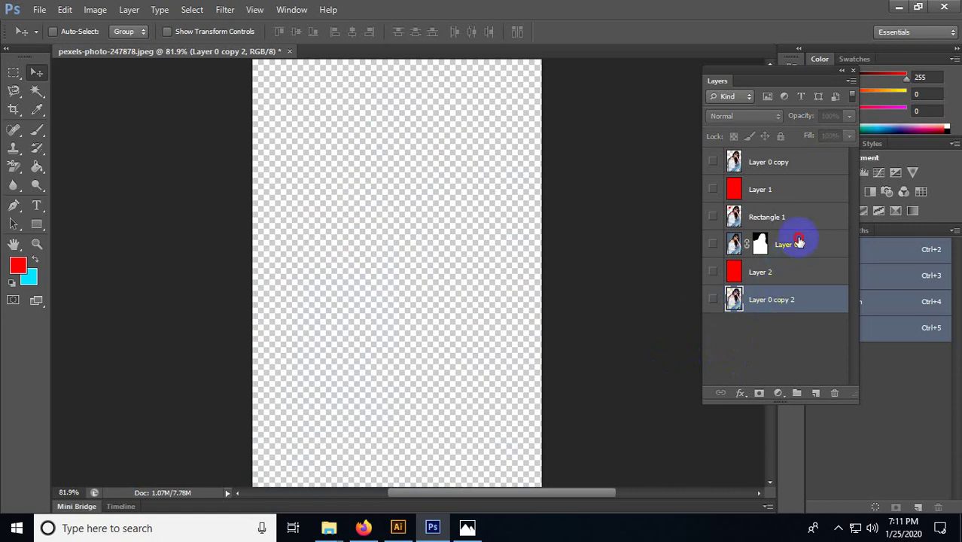
{"action": "left_click_drag", "start_coordinate": [797, 240], "coordinate": [815, 393]}
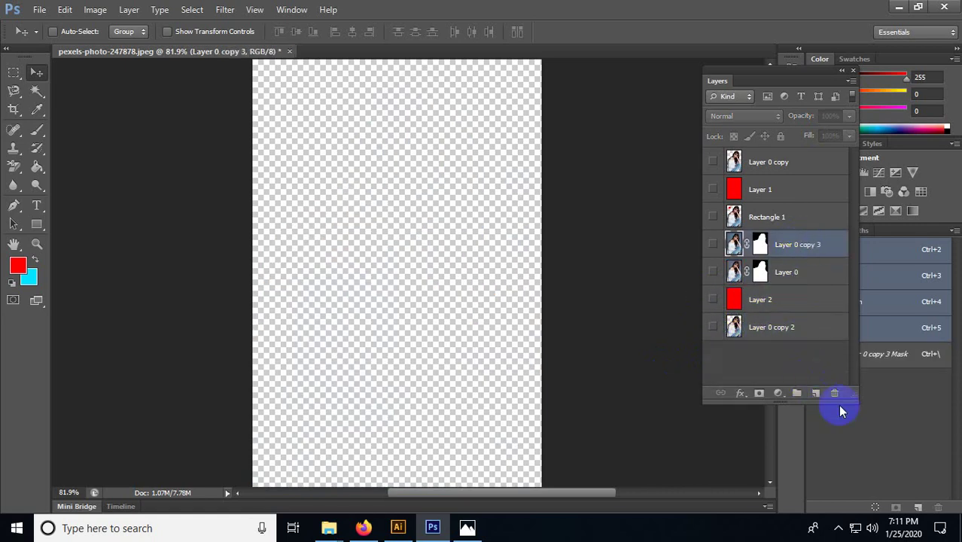
{"action": "left_click", "coordinate": [713, 328]}
{"action": "key", "text": "ctrl+z"}
{"action": "left_click_drag", "start_coordinate": [782, 245], "coordinate": [796, 353]}
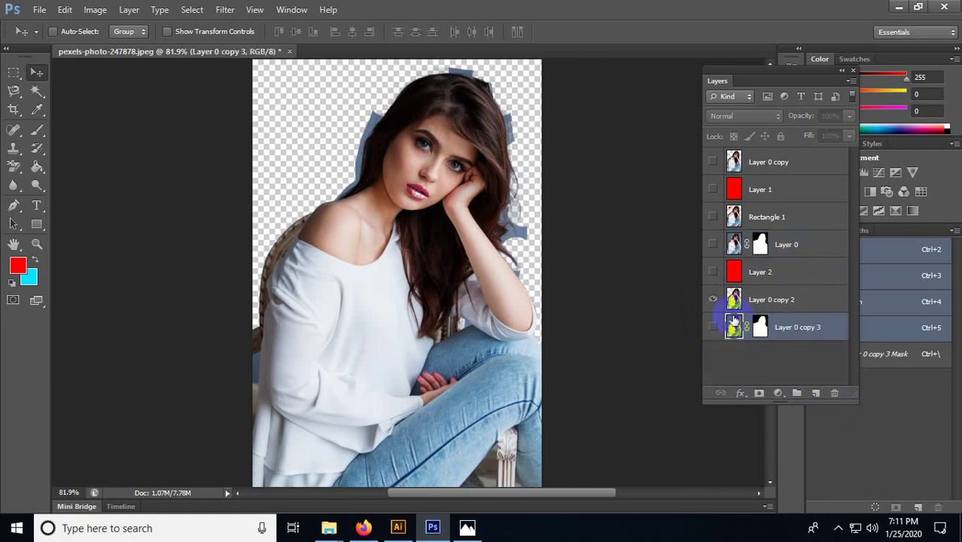
{"action": "left_click", "coordinate": [713, 300]}
Step: Delete the layer mask from Layer 0 copy 3 and make that layer visible
{"action": "left_click", "coordinate": [759, 327]}
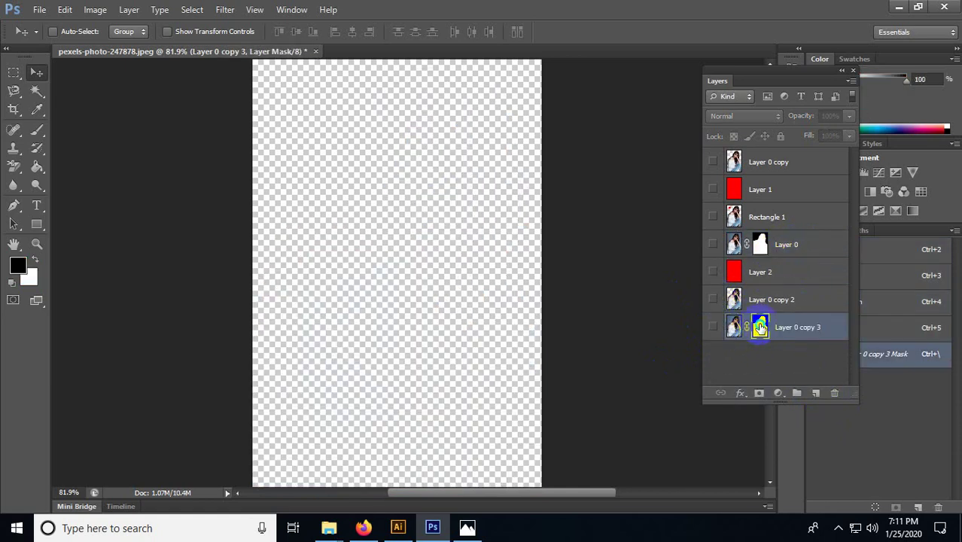
{"action": "right_click", "coordinate": [760, 327]}
{"action": "left_click", "coordinate": [811, 357]}
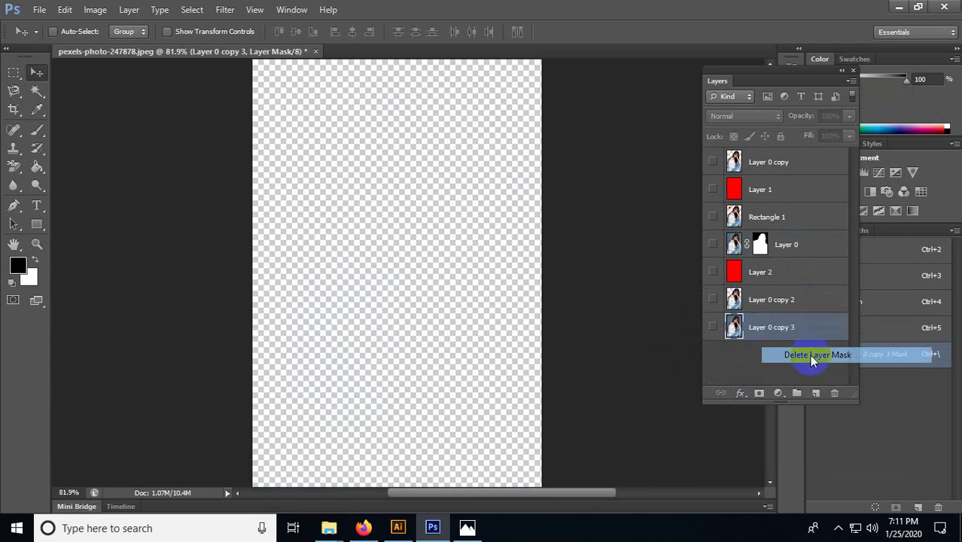
{"action": "left_click", "coordinate": [713, 326]}
Step: Start a Pen tool path at the photo's lower-left edge and trace it up along the chair back to the bare shoulder
{"action": "mouse_move", "coordinate": [323, 51]}
{"action": "left_mouse_down"}
{"action": "mouse_move", "coordinate": [337, 209]}
{"action": "mouse_move", "coordinate": [329, 39]}
{"action": "mouse_move", "coordinate": [329, 59]}
{"action": "mouse_move", "coordinate": [332, 51]}
{"action": "left_mouse_up"}
{"action": "left_click_drag", "start_coordinate": [343, 171], "coordinate": [343, 224]}
{"action": "scroll", "coordinate": [297, 196], "scroll_direction": "up", "scroll_amount": 4}
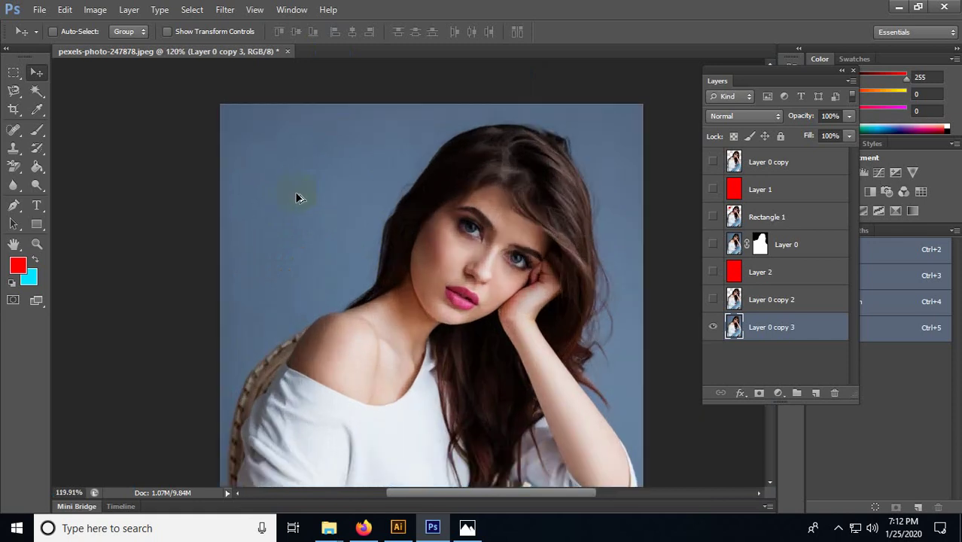
{"action": "scroll", "coordinate": [297, 195], "scroll_direction": "down", "scroll_amount": 2}
{"action": "scroll", "coordinate": [240, 345], "scroll_direction": "up", "scroll_amount": 3}
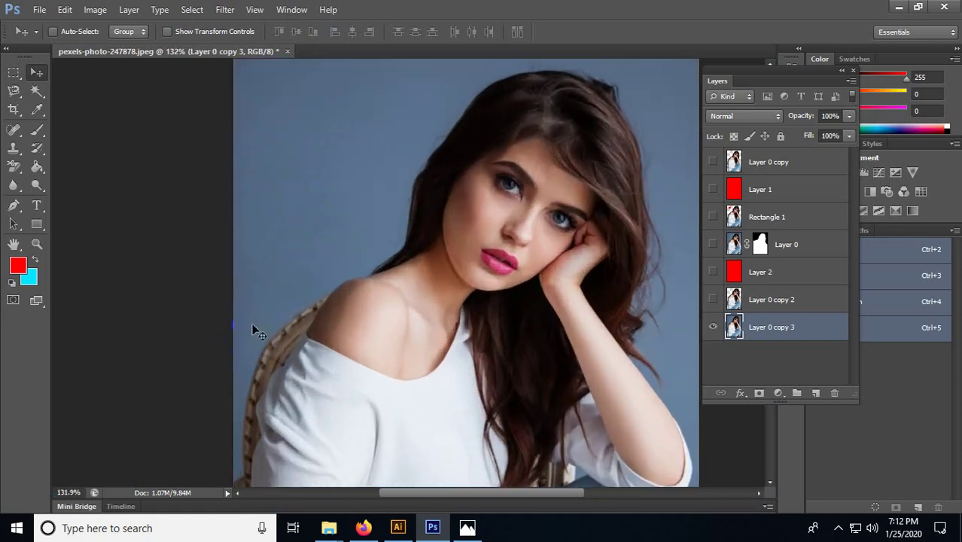
{"action": "left_click_drag", "start_coordinate": [254, 329], "coordinate": [210, 291]}
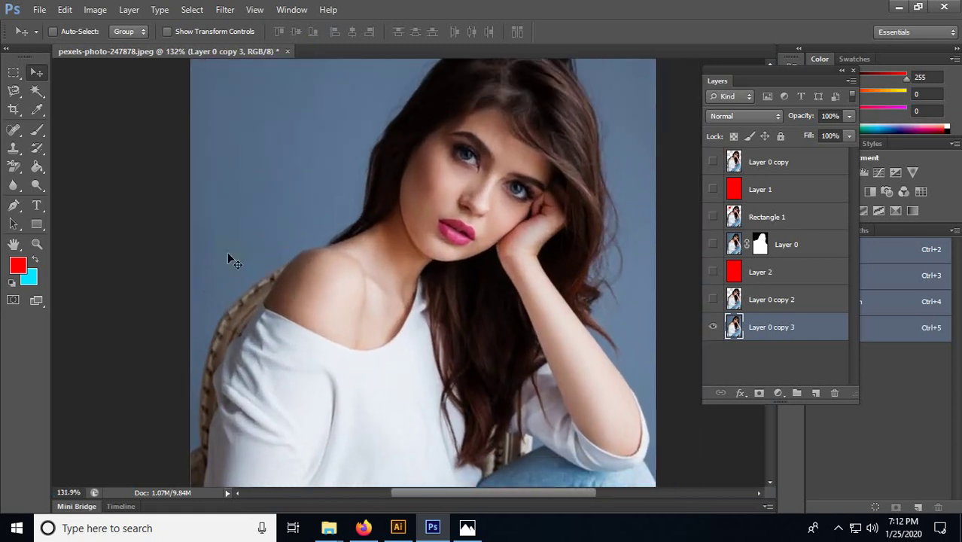
{"action": "scroll", "coordinate": [227, 251], "scroll_direction": "down", "scroll_amount": 2}
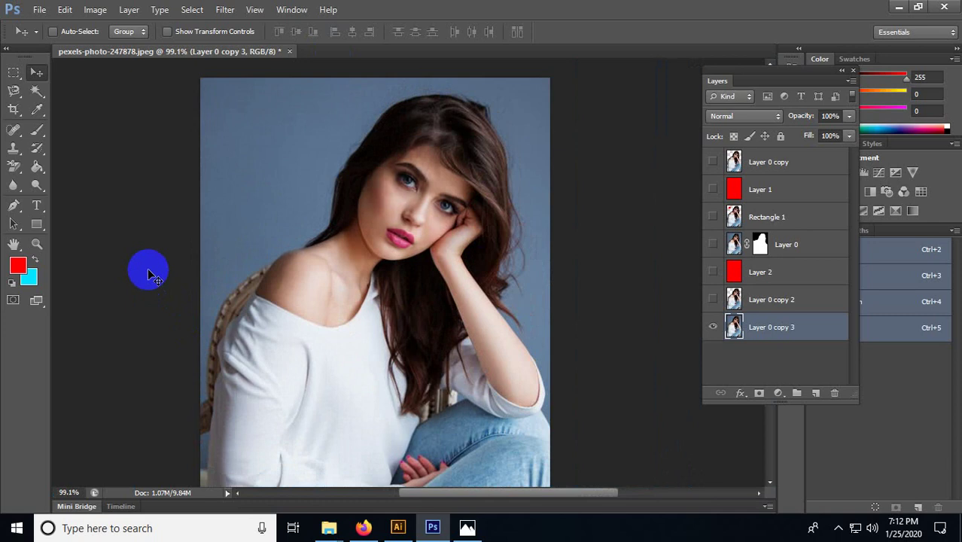
{"action": "left_click", "coordinate": [13, 205]}
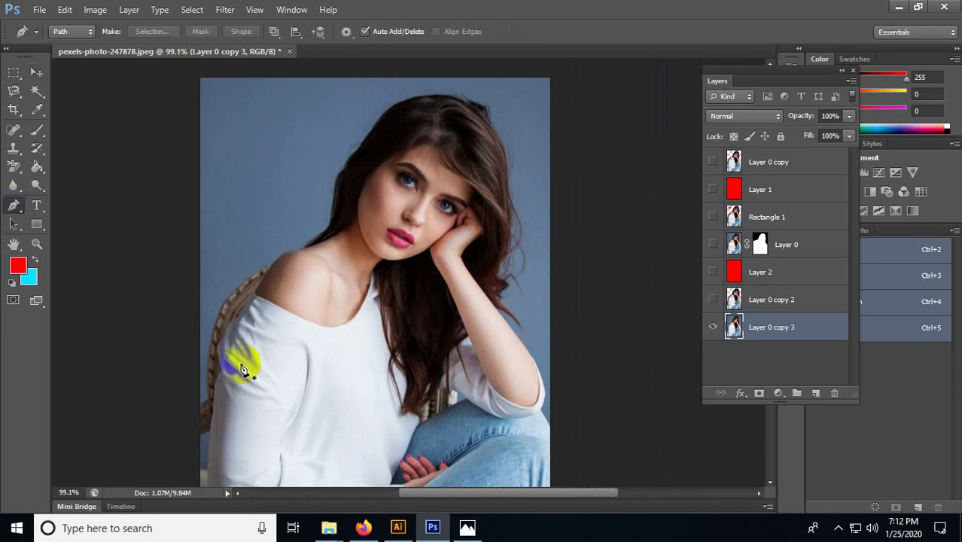
{"action": "left_click", "coordinate": [198, 409]}
{"action": "left_click", "coordinate": [218, 394]}
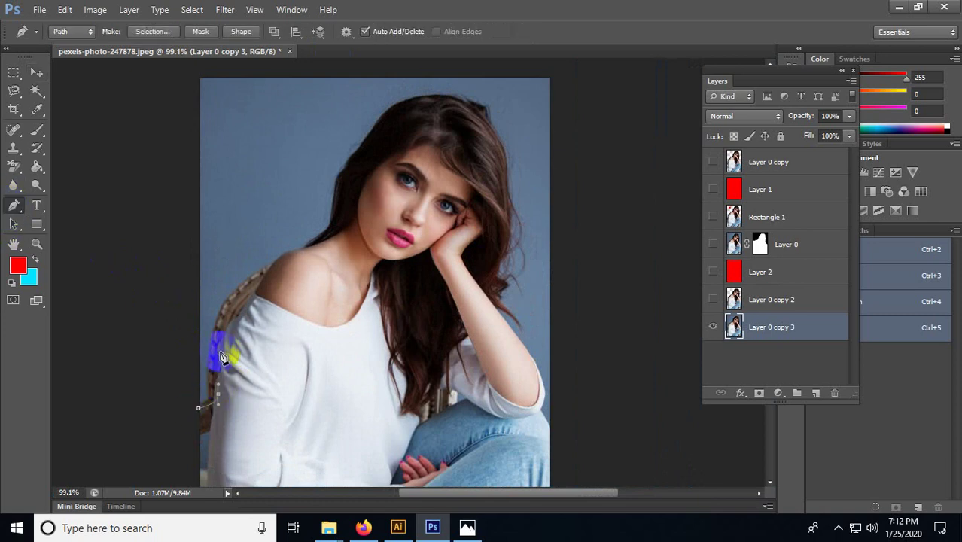
{"action": "left_click", "coordinate": [220, 346]}
{"action": "left_click", "coordinate": [224, 310]}
{"action": "left_click", "coordinate": [246, 286]}
{"action": "left_click", "coordinate": [279, 266]}
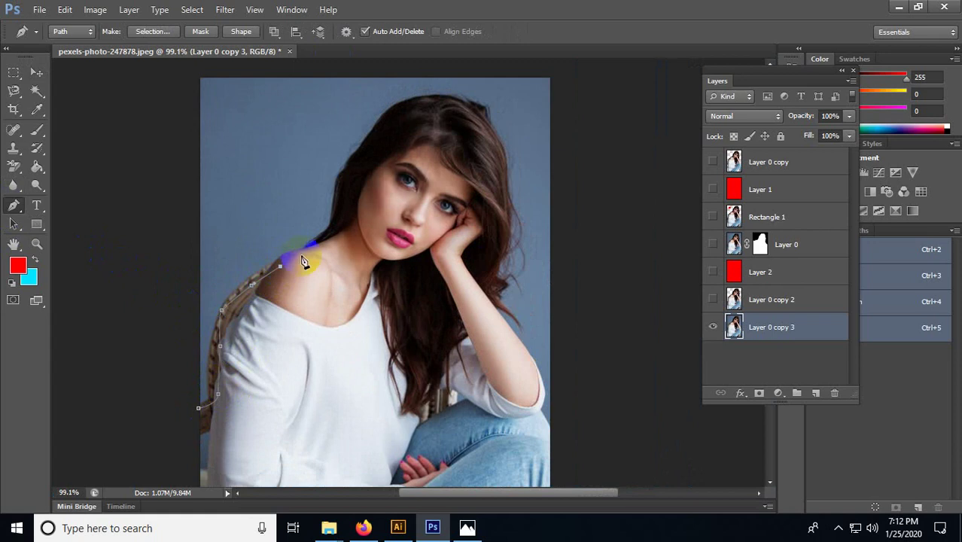
Step: Continue the path just inside the hair edge, from the shoulder over the head and down to the hair ends beside the raised arm
{"action": "left_click", "coordinate": [313, 246]}
{"action": "left_click", "coordinate": [338, 220]}
{"action": "left_click", "coordinate": [367, 161]}
{"action": "left_click", "coordinate": [427, 113]}
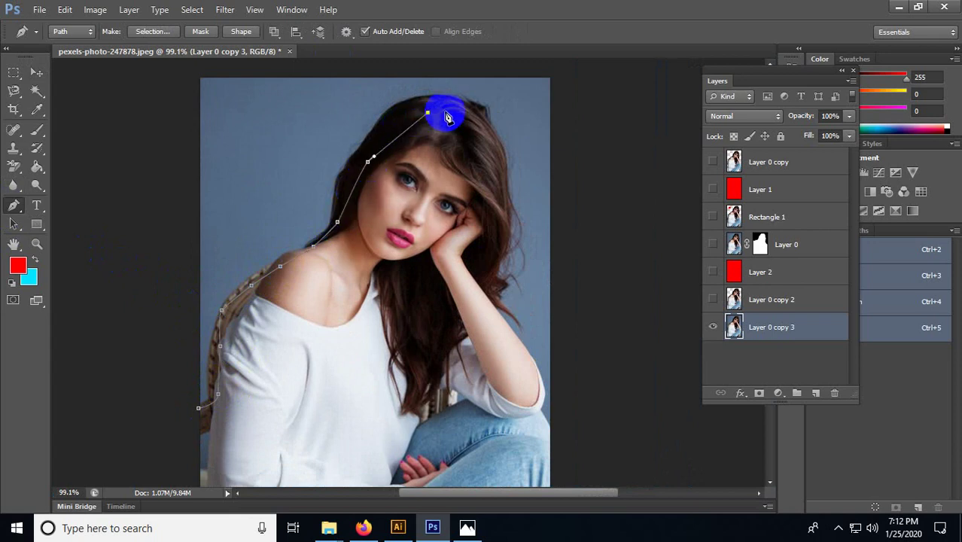
{"action": "left_click", "coordinate": [461, 117]}
{"action": "left_click", "coordinate": [487, 143]}
{"action": "left_click", "coordinate": [508, 222]}
{"action": "left_click", "coordinate": [498, 264]}
{"action": "left_click", "coordinate": [494, 296]}
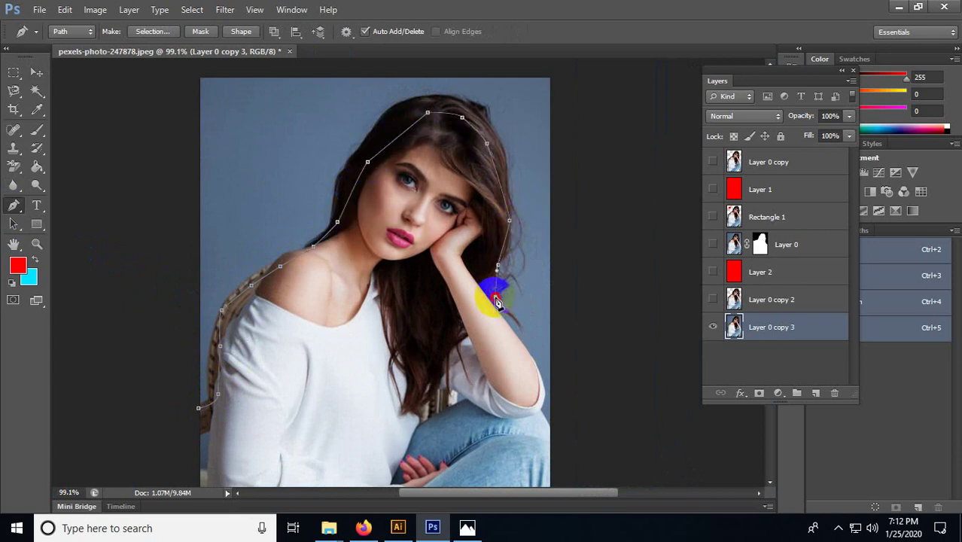
Step: Extend the path down the raised forearm past the elbow to just outside the photo's edge by the knee
{"action": "left_click", "coordinate": [493, 313]}
{"action": "left_click", "coordinate": [516, 355]}
{"action": "left_click", "coordinate": [544, 433]}
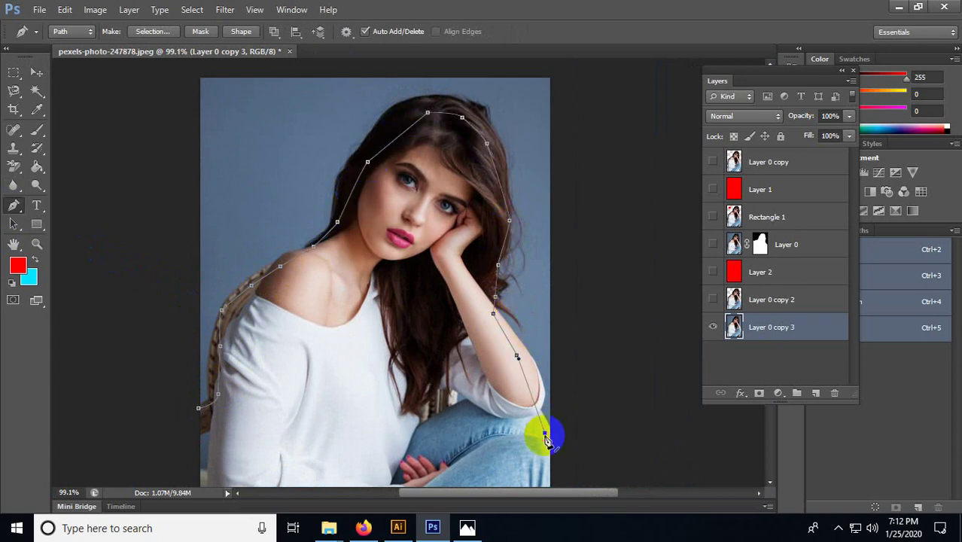
{"action": "left_click", "coordinate": [556, 440]}
Step: Loop the path around the outside of the photo and close it at its starting anchor by the chair back
{"action": "left_click", "coordinate": [610, 261]}
{"action": "left_click", "coordinate": [617, 98]}
{"action": "left_click", "coordinate": [510, 61]}
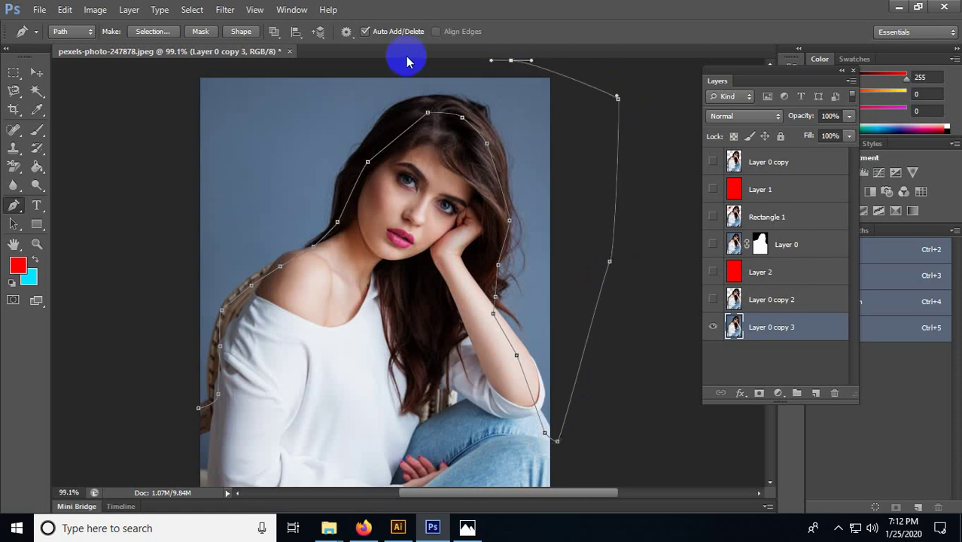
{"action": "left_click", "coordinate": [244, 67]}
{"action": "left_click", "coordinate": [165, 105]}
{"action": "left_click", "coordinate": [175, 215]}
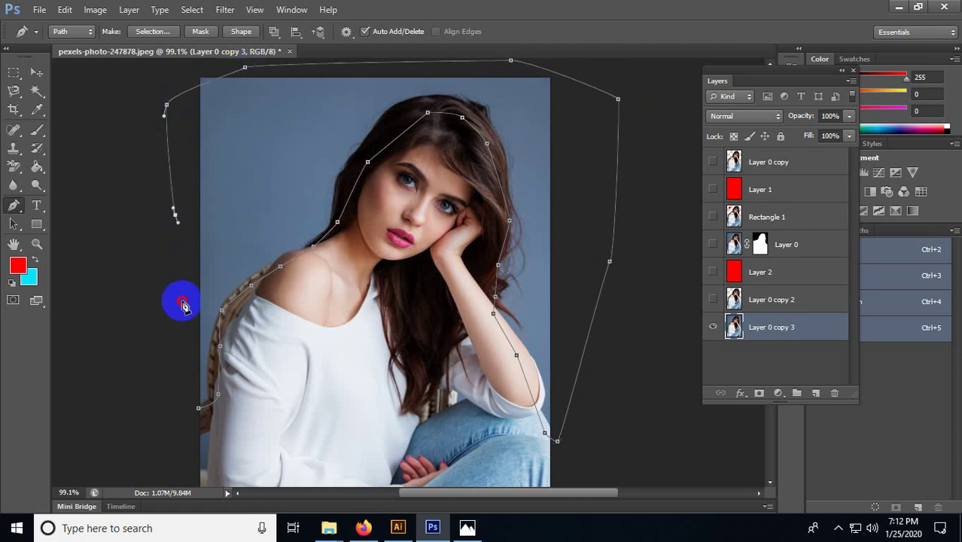
{"action": "left_click", "coordinate": [198, 407]}
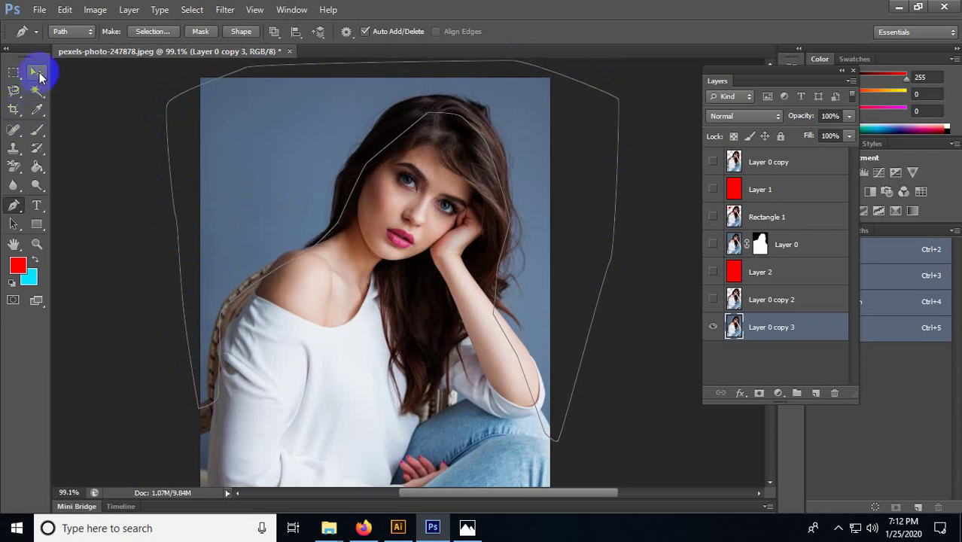
Step: Convert the closed path to a selection and copy the selected backdrop and hair edge of Layer 0 copy 3 to a new layer
{"action": "left_click", "coordinate": [272, 259]}
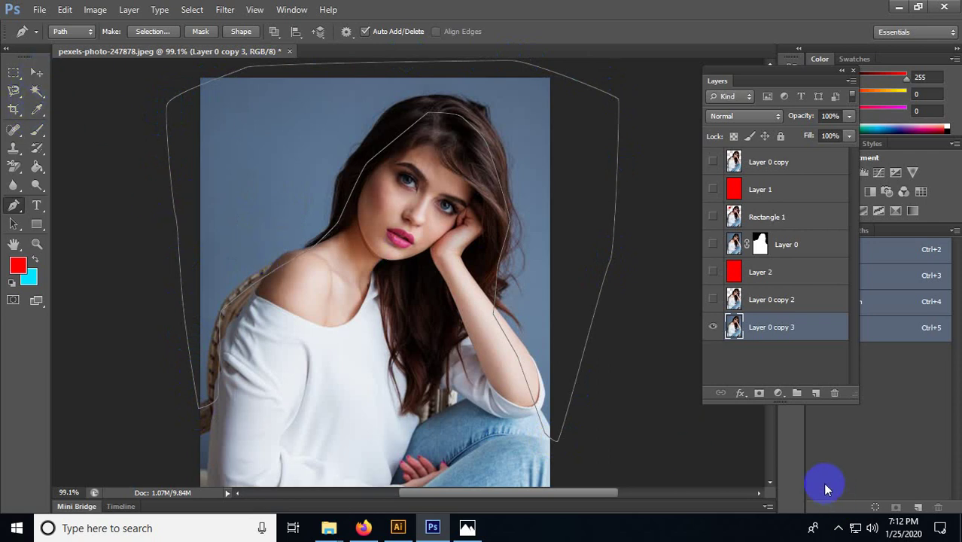
{"action": "left_click_drag", "start_coordinate": [757, 79], "coordinate": [730, 86]}
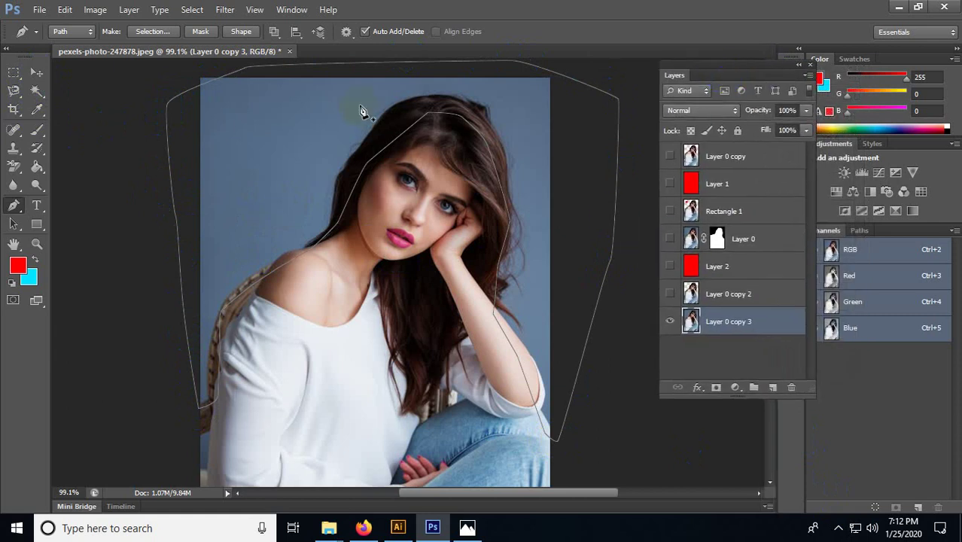
{"action": "key", "text": "ctrl+Return"}
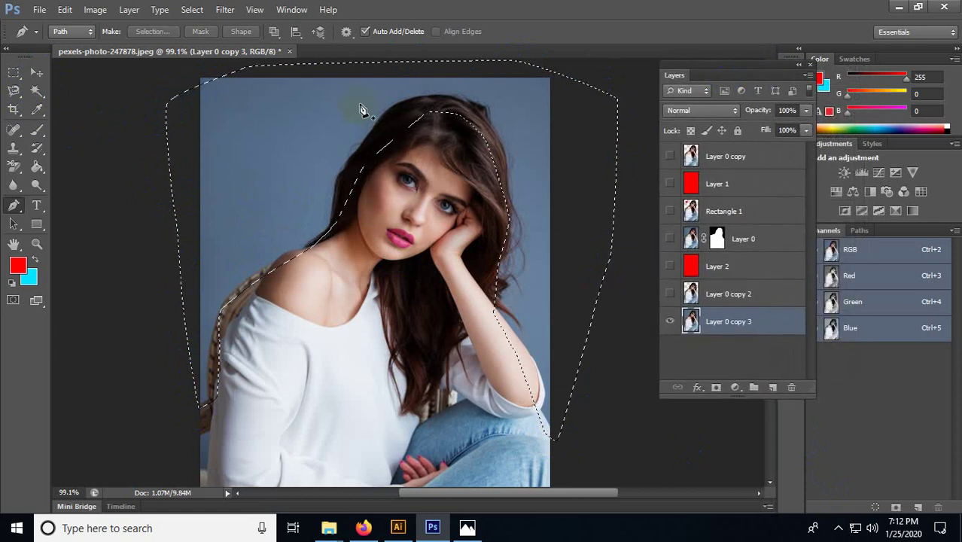
{"action": "left_click", "coordinate": [370, 173]}
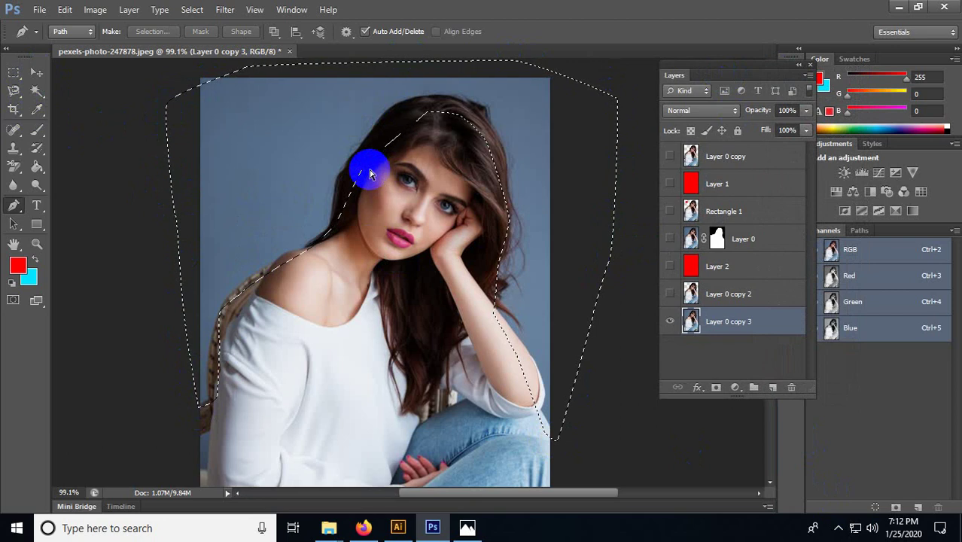
{"action": "key", "text": "ctrl+j"}
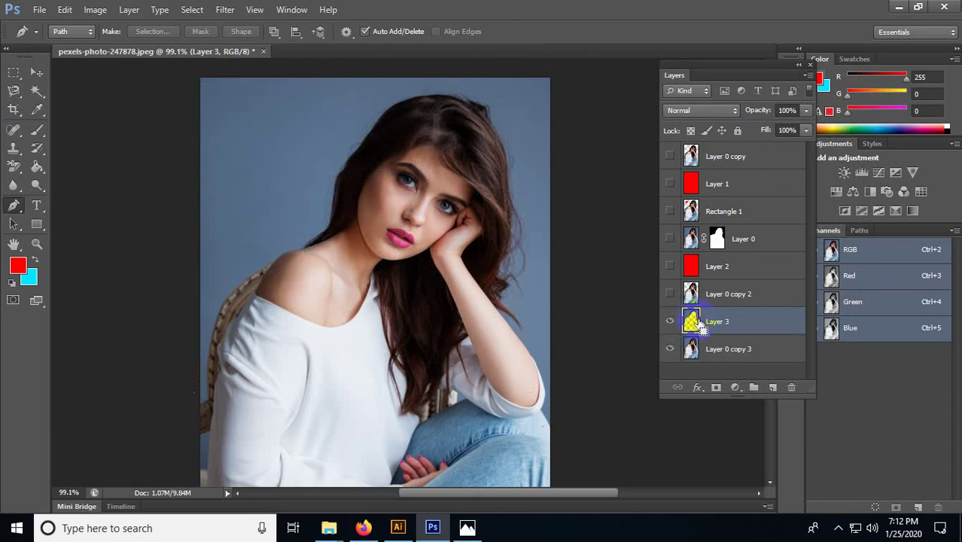
Step: Load Layer 3's outline as a selection, delete that area from Layer 0 copy 3, and deselect
{"action": "left_click", "coordinate": [690, 322], "text": "ctrl"}
{"action": "left_click", "coordinate": [695, 350]}
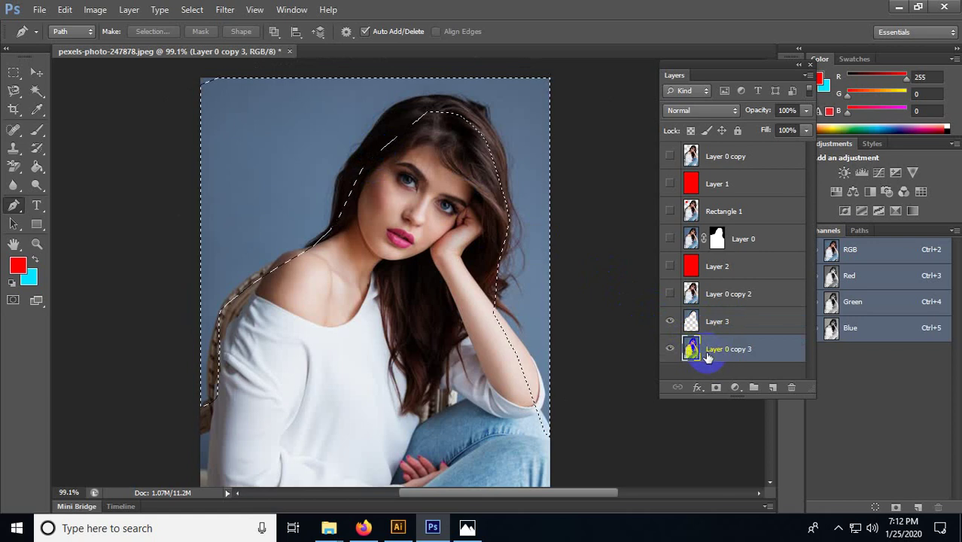
{"action": "key", "text": "Delete"}
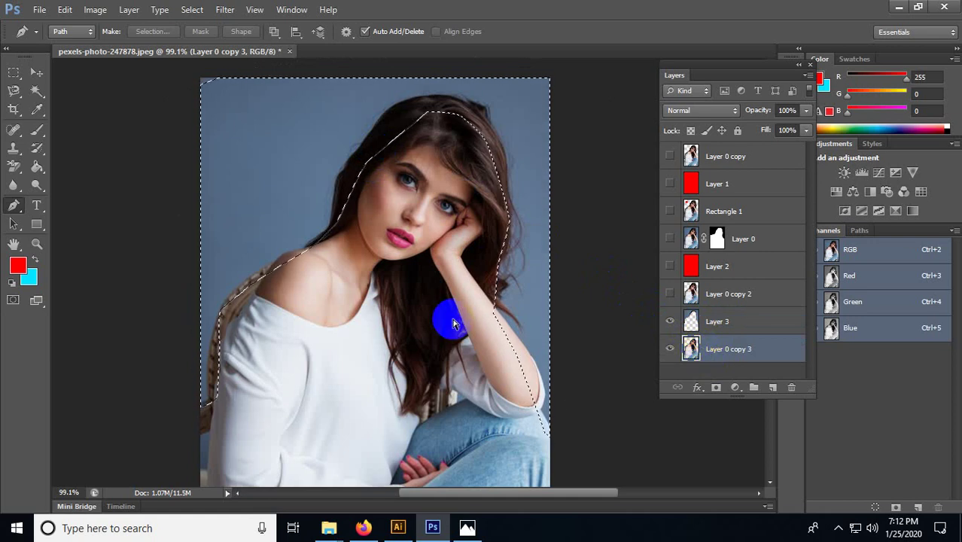
{"action": "left_click", "coordinate": [463, 328]}
{"action": "key", "text": "ctrl+d"}
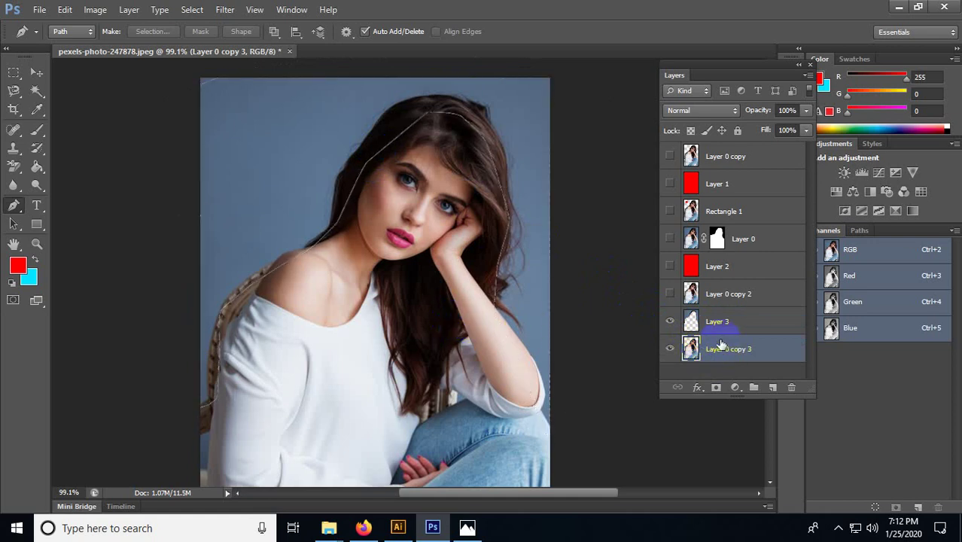
Step: Hide Layer 0 copy 3 to isolate Layer 3, undo the deselection, and switch to the Move tool
{"action": "left_click", "coordinate": [691, 322]}
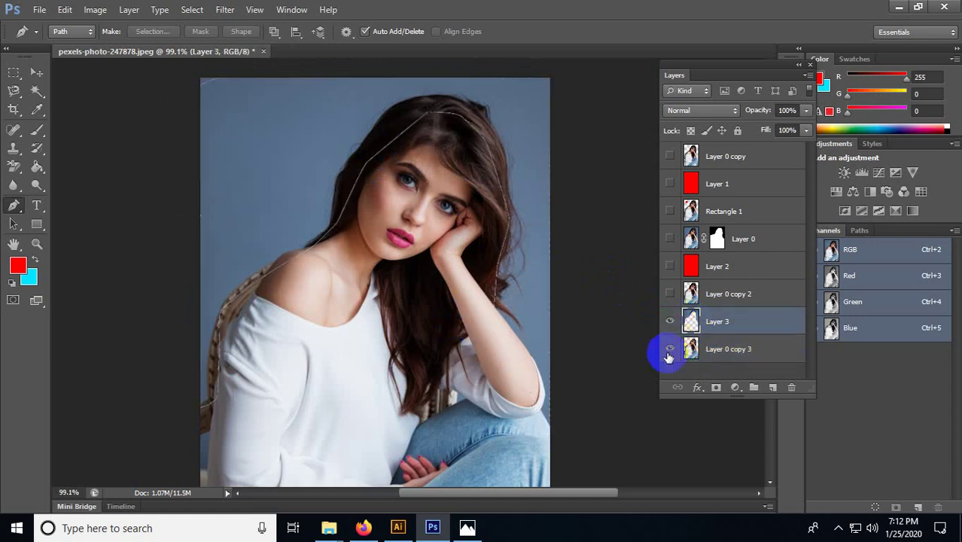
{"action": "left_click", "coordinate": [669, 349]}
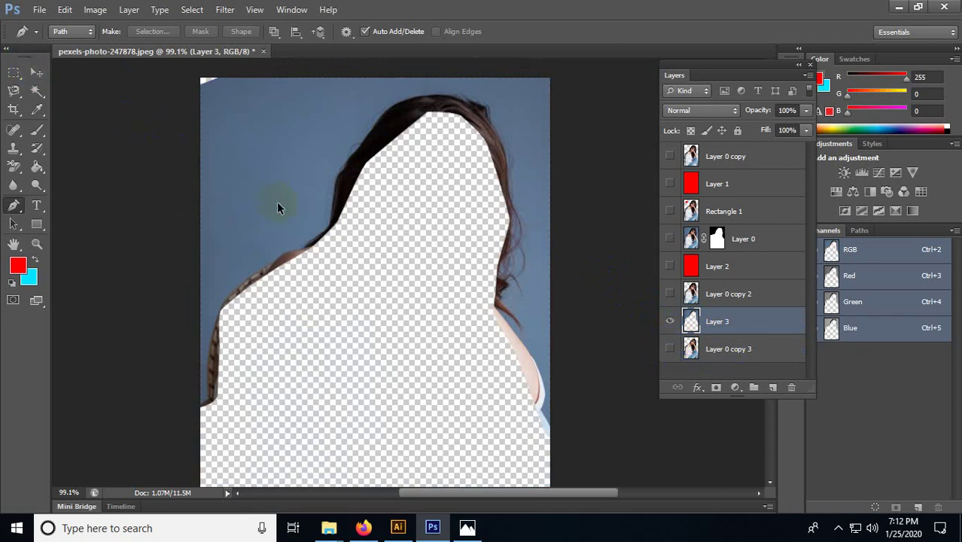
{"action": "key", "text": "ctrl+z"}
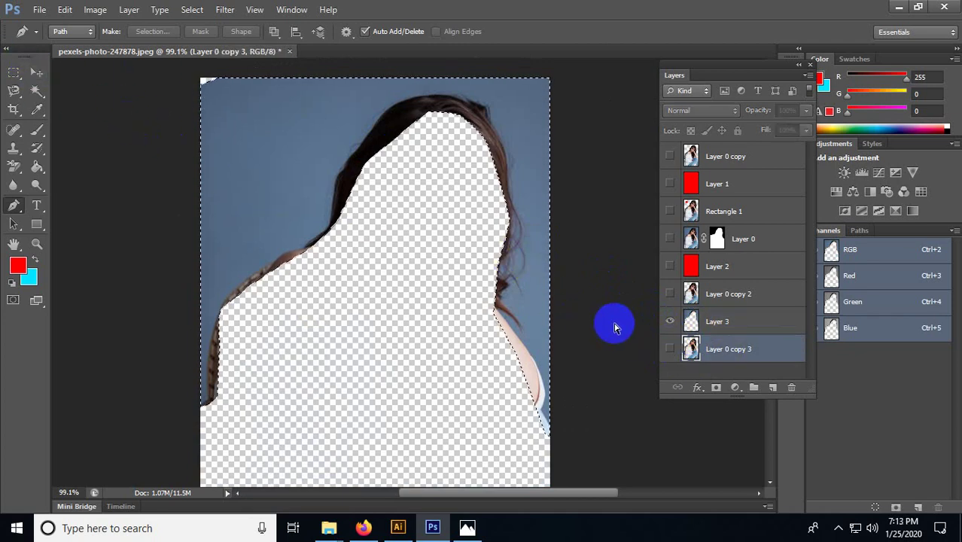
{"action": "scroll", "coordinate": [357, 222], "scroll_direction": "up", "scroll_amount": 2}
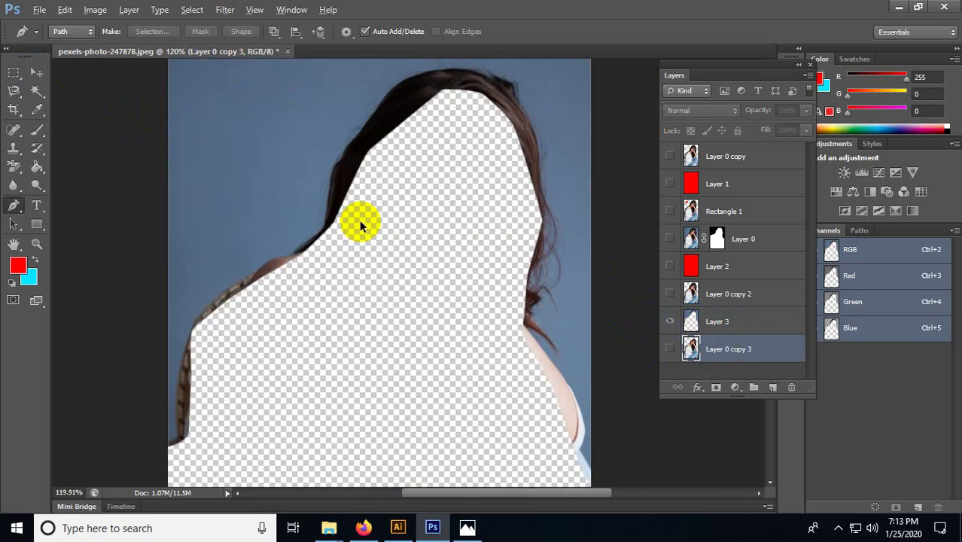
{"action": "scroll", "coordinate": [359, 220], "scroll_direction": "down", "scroll_amount": 2}
{"action": "left_click", "coordinate": [37, 72]}
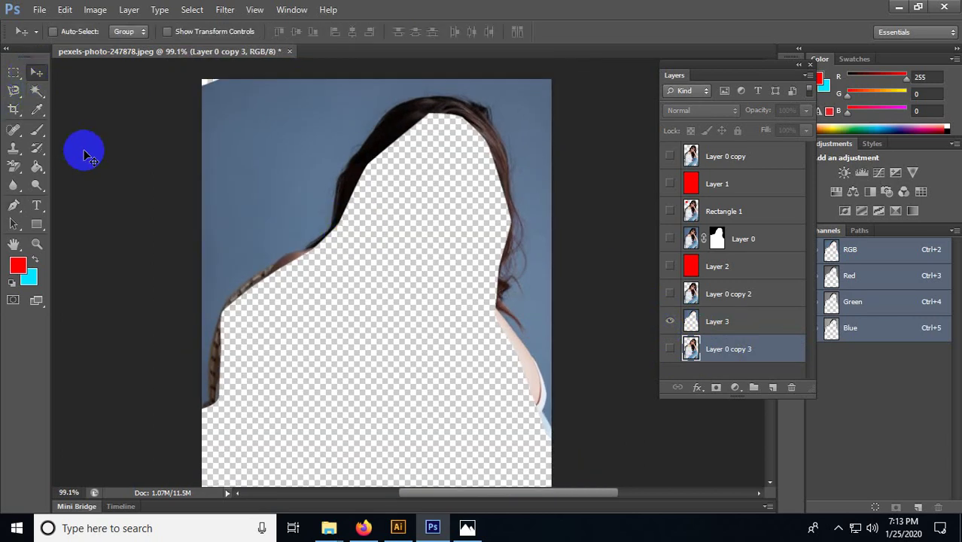
{"action": "scroll", "coordinate": [424, 98], "scroll_direction": "up", "scroll_amount": 3}
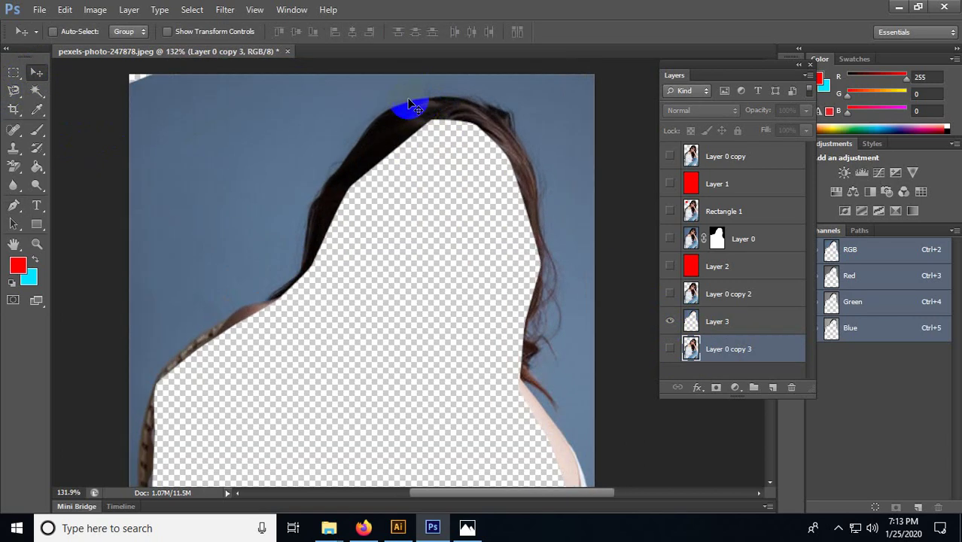
{"action": "left_click_drag", "start_coordinate": [403, 107], "coordinate": [385, 129]}
Step: Try Blend If on Gray for Layer 3, lowering This Layer's white limit to 191, and cancel the blending options
{"action": "left_click", "coordinate": [755, 354]}
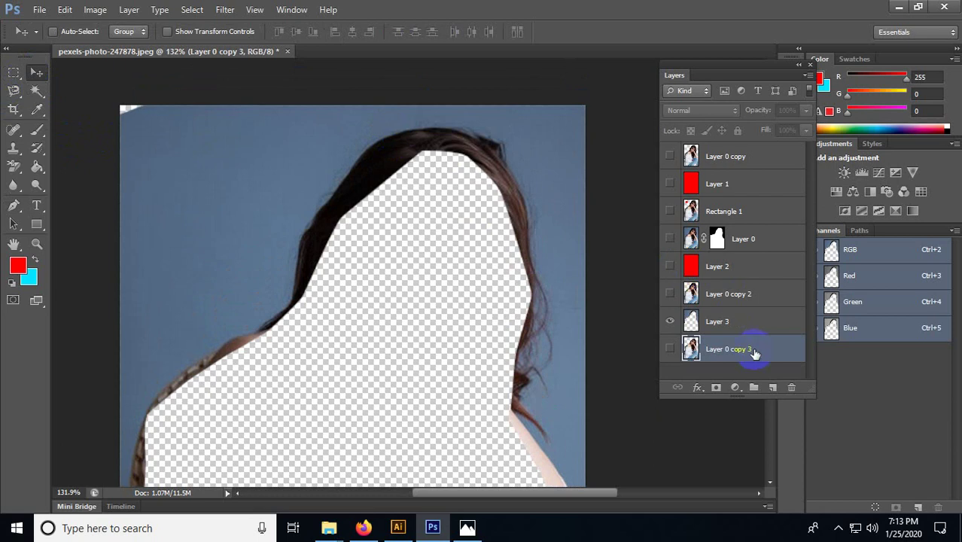
{"action": "left_click", "coordinate": [745, 325]}
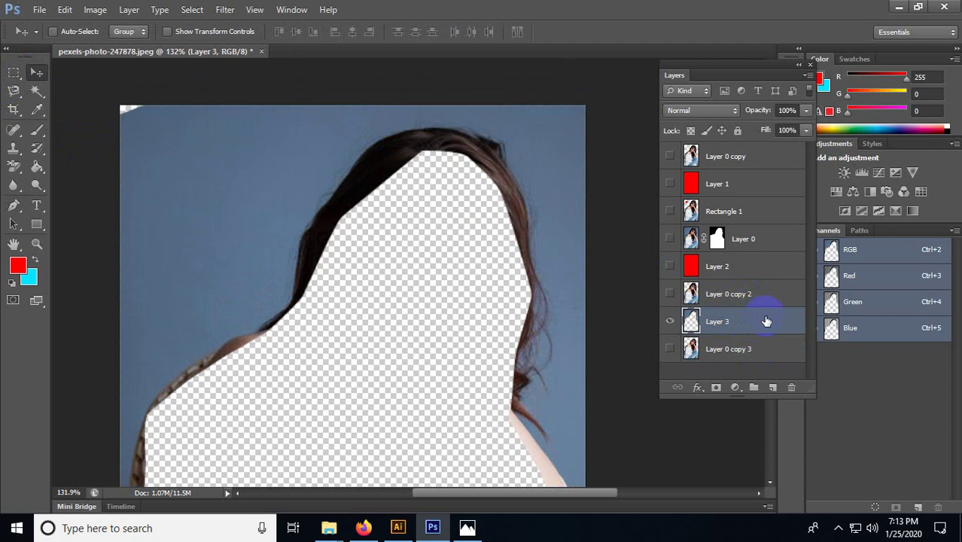
{"action": "double_click", "coordinate": [764, 321]}
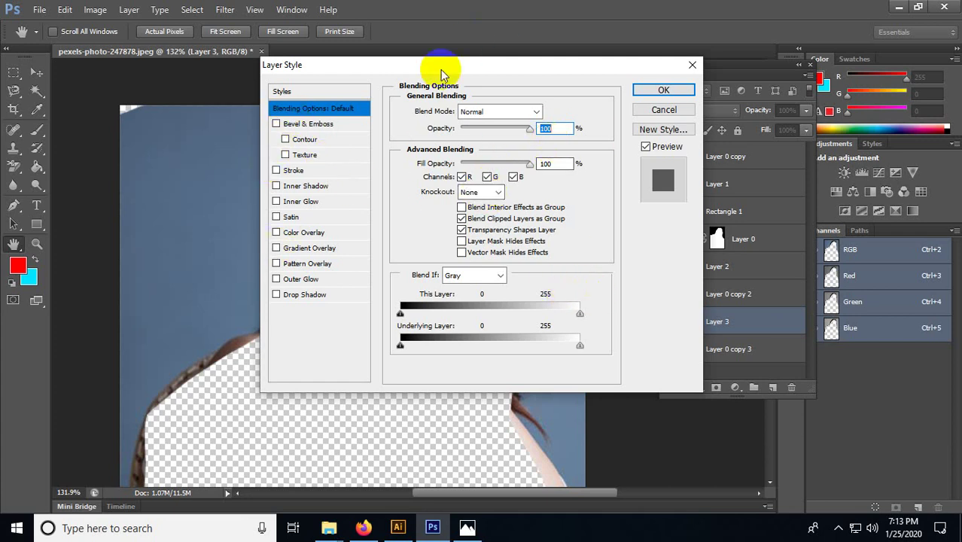
{"action": "left_click_drag", "start_coordinate": [413, 61], "coordinate": [735, 42]}
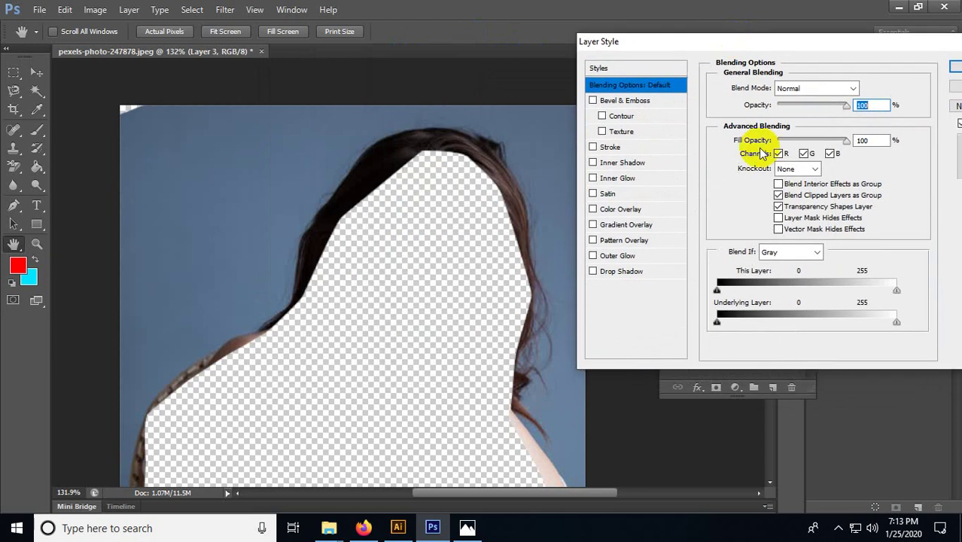
{"action": "left_click", "coordinate": [817, 252]}
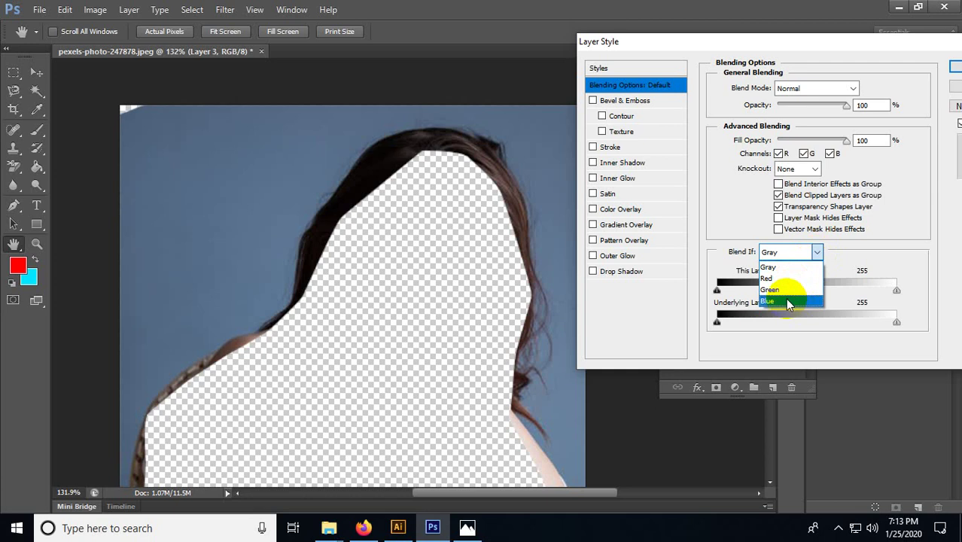
{"action": "left_click", "coordinate": [848, 249]}
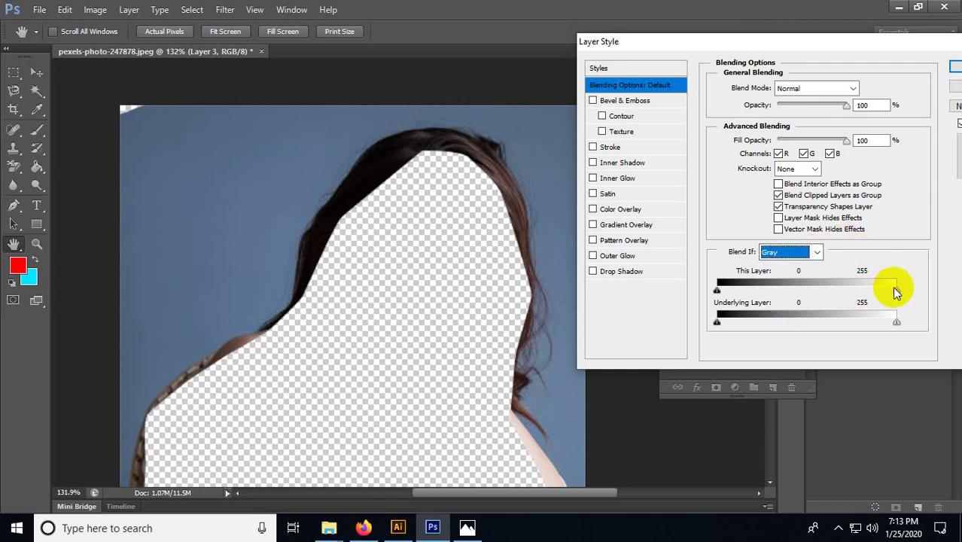
{"action": "left_click_drag", "start_coordinate": [895, 292], "coordinate": [851, 291]}
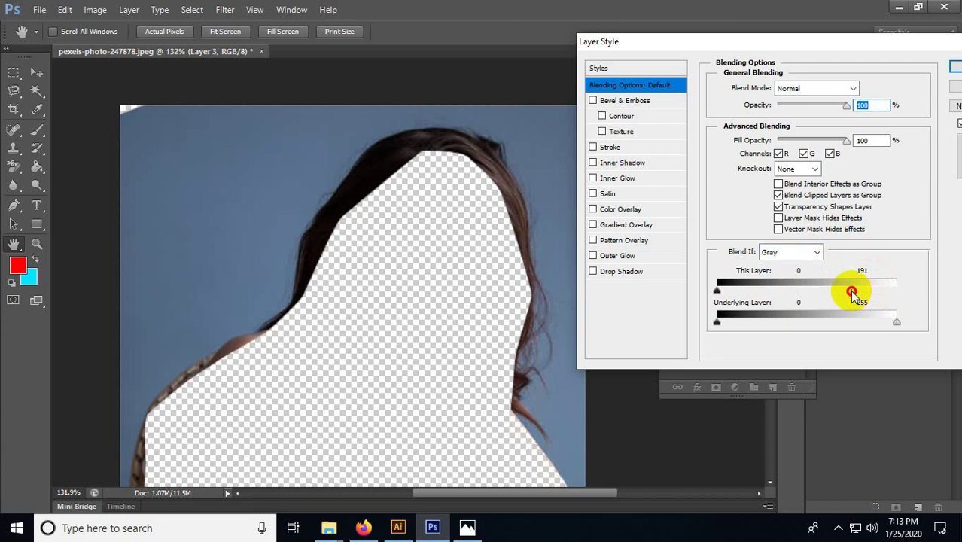
{"action": "left_click_drag", "start_coordinate": [922, 42], "coordinate": [778, 42]}
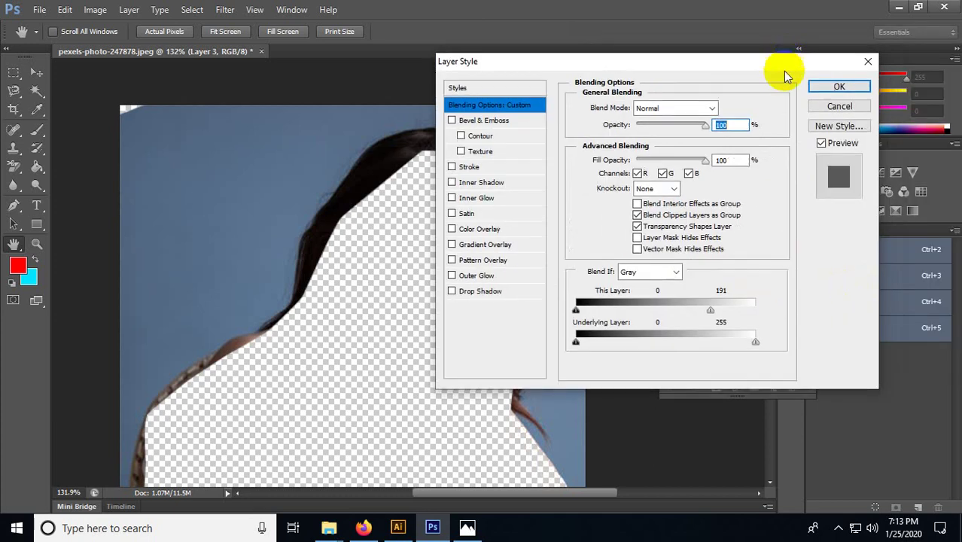
{"action": "left_click", "coordinate": [836, 103]}
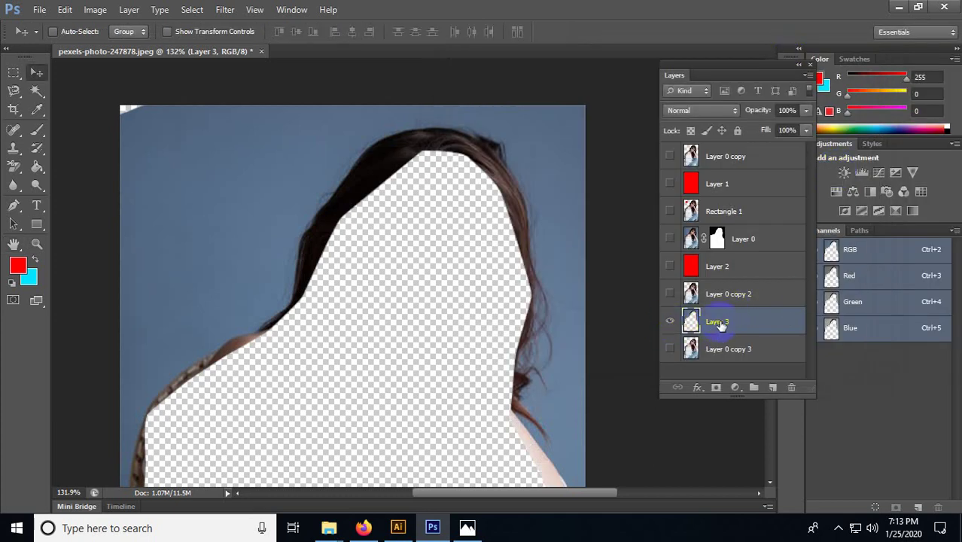
Step: Reopen Layer 3's blending options and try Green as the Blend If channel before returning to Gray
{"action": "double_click", "coordinate": [751, 320]}
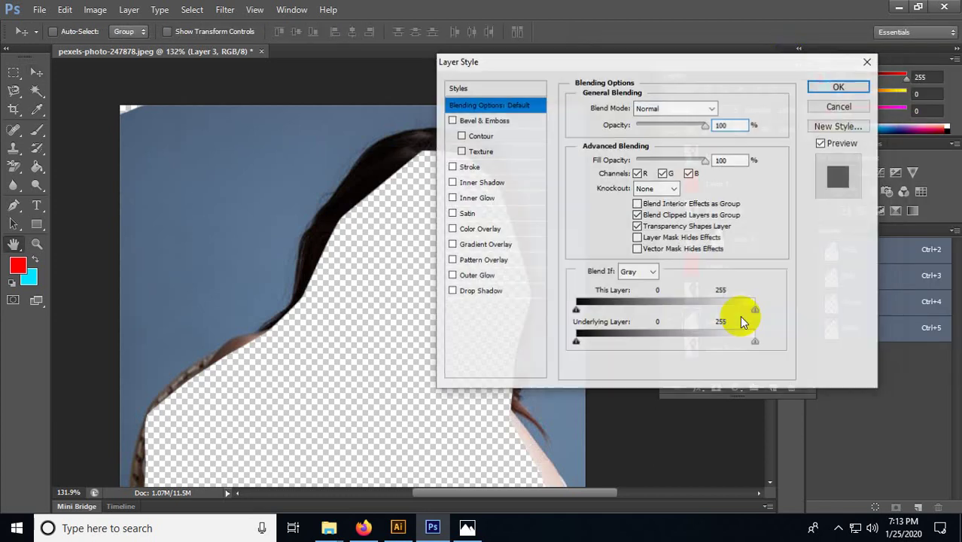
{"action": "left_click", "coordinate": [651, 273]}
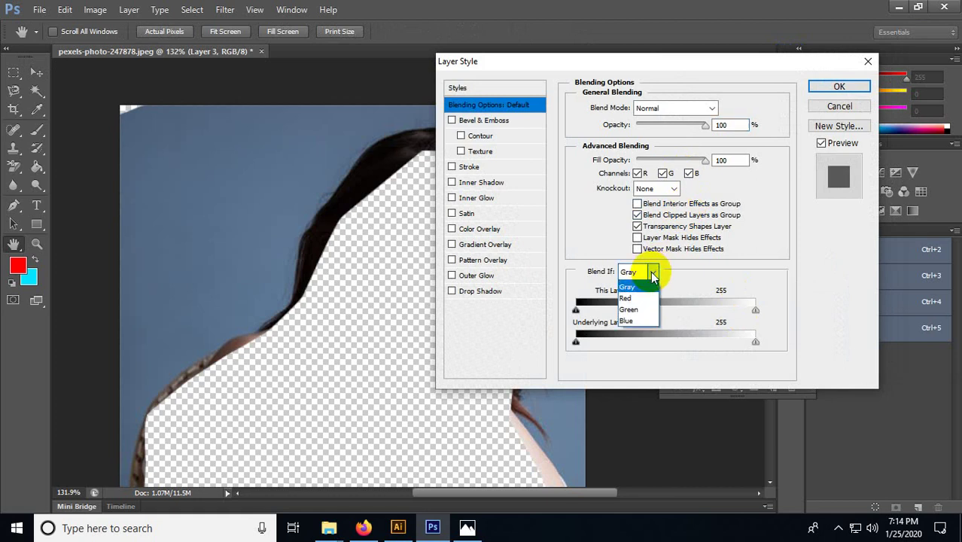
{"action": "left_click", "coordinate": [629, 309]}
{"action": "mouse_move", "coordinate": [755, 309]}
{"action": "left_mouse_down"}
{"action": "mouse_move", "coordinate": [693, 312]}
{"action": "mouse_move", "coordinate": [745, 311]}
{"action": "left_mouse_up"}
{"action": "left_click", "coordinate": [722, 333]}
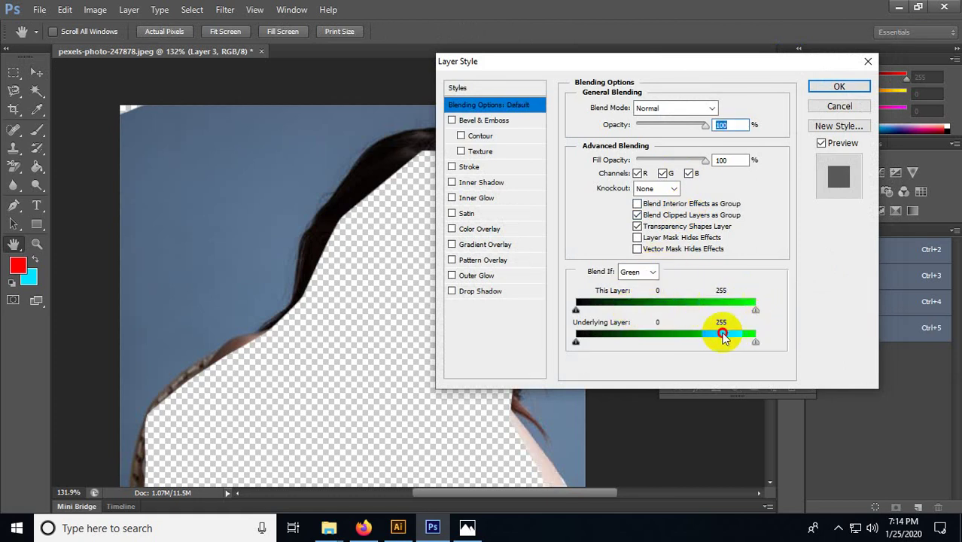
{"action": "left_click", "coordinate": [638, 272]}
{"action": "left_click", "coordinate": [655, 295]}
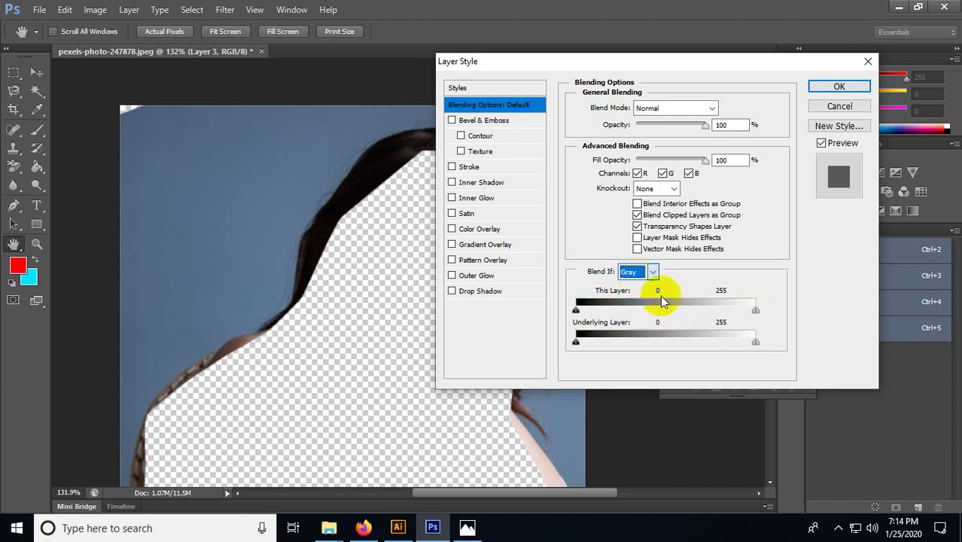
Step: Try lowering This Layer's white limit to 107 on Gray, switch Blend If to Blue, and cancel the blending options
{"action": "left_click", "coordinate": [727, 307]}
{"action": "left_click_drag", "start_coordinate": [726, 307], "coordinate": [639, 308]}
{"action": "left_click_drag", "start_coordinate": [725, 65], "coordinate": [799, 59]}
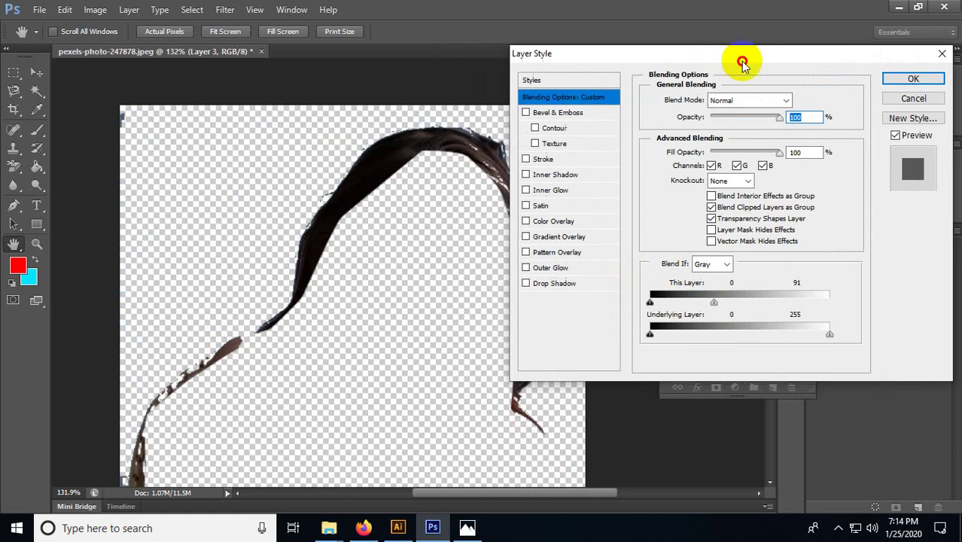
{"action": "left_click_drag", "start_coordinate": [700, 57], "coordinate": [730, 26]}
{"action": "left_click_drag", "start_coordinate": [744, 275], "coordinate": [755, 269]}
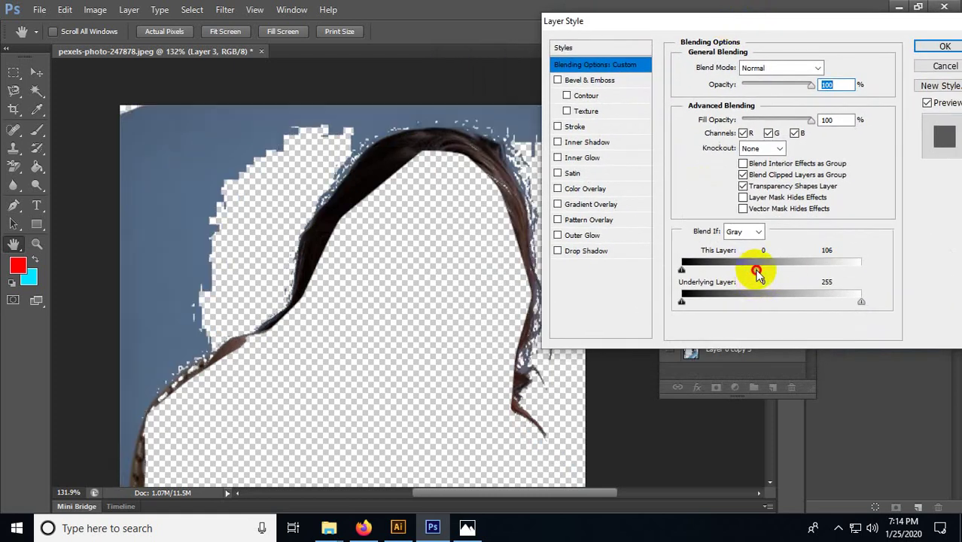
{"action": "left_click", "coordinate": [742, 231]}
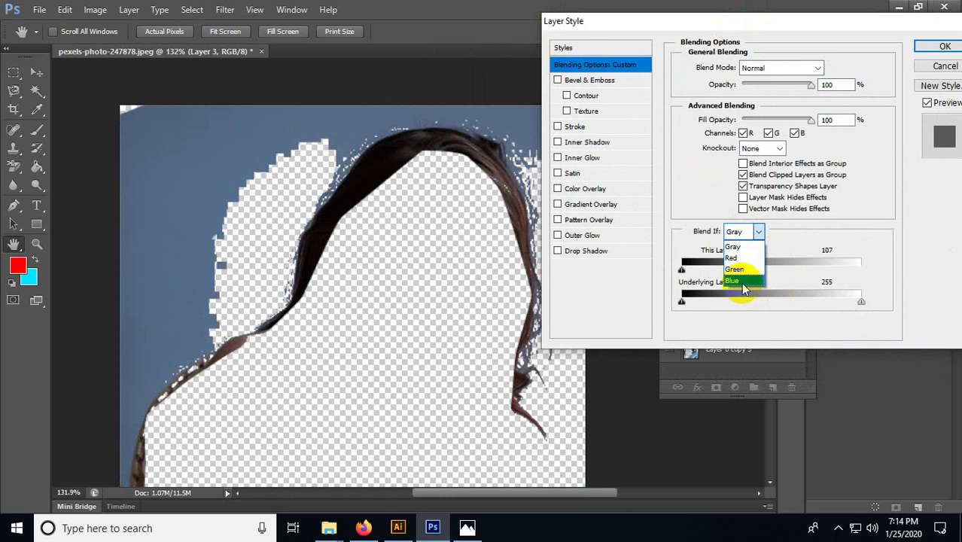
{"action": "left_click", "coordinate": [733, 280]}
{"action": "left_click", "coordinate": [759, 233]}
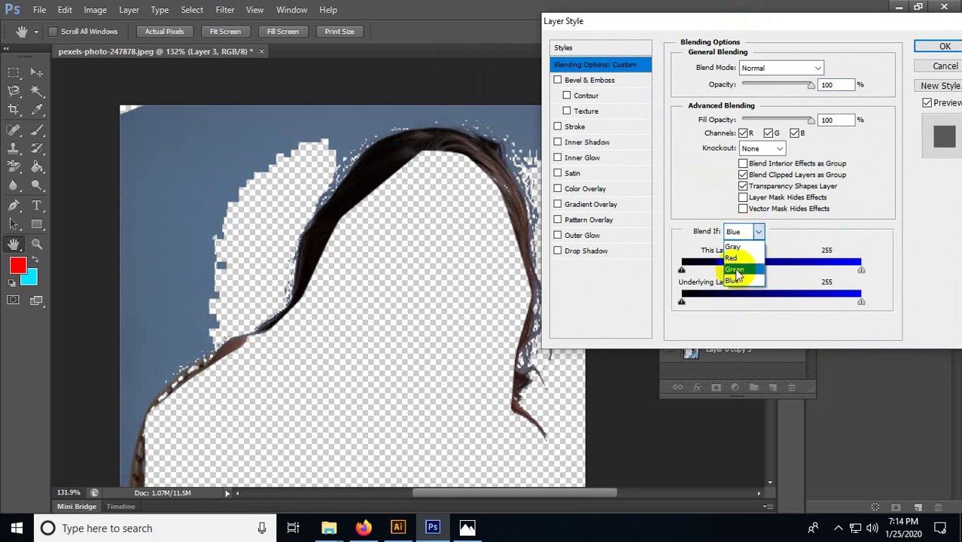
{"action": "left_click", "coordinate": [773, 240]}
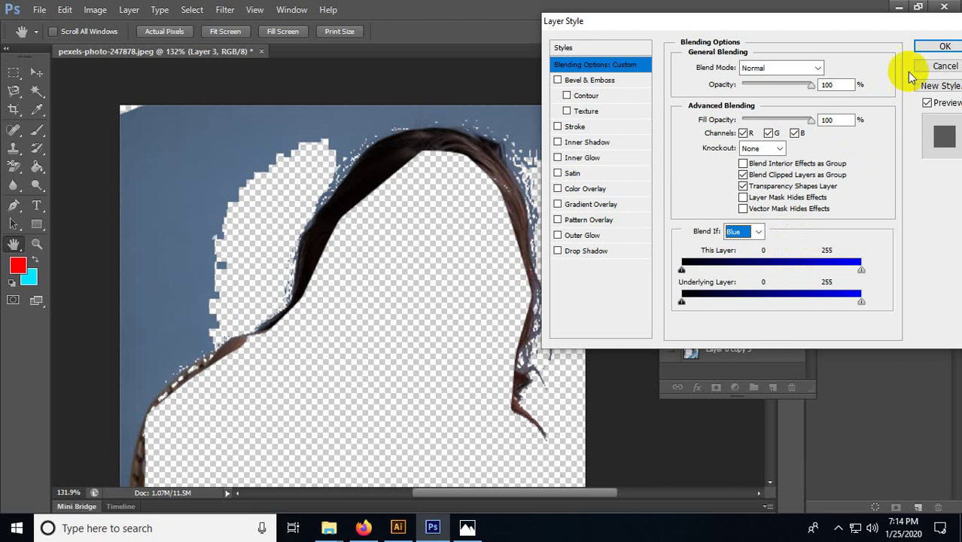
{"action": "left_click", "coordinate": [942, 66]}
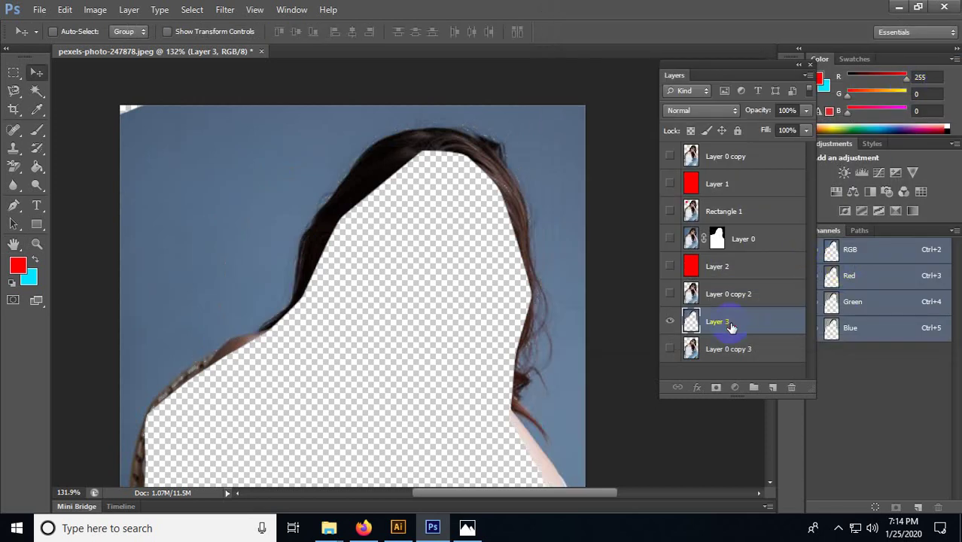
Step: Try Blend If on Blue for Layer 3, lowering This Layer's white limit to 103, and cancel the blending options
{"action": "double_click", "coordinate": [761, 323]}
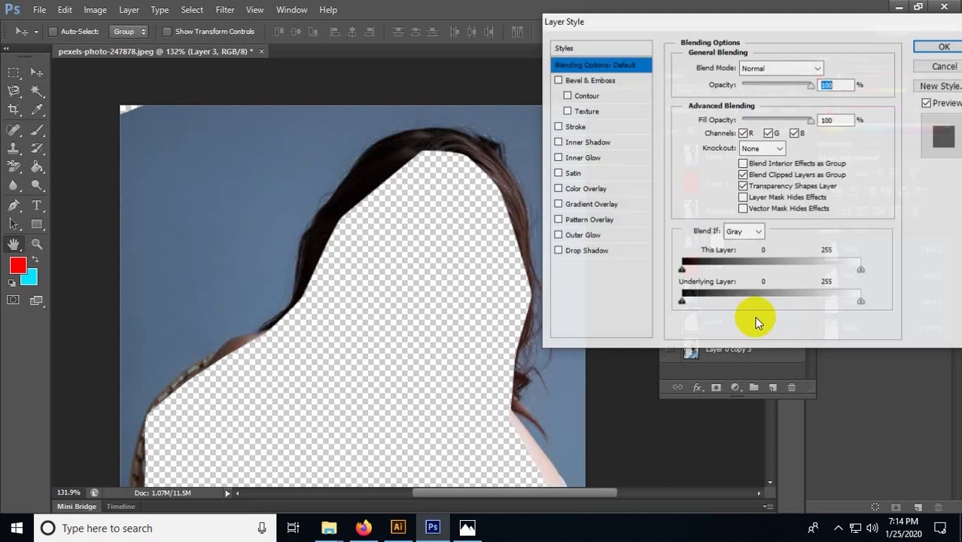
{"action": "left_click", "coordinate": [757, 232]}
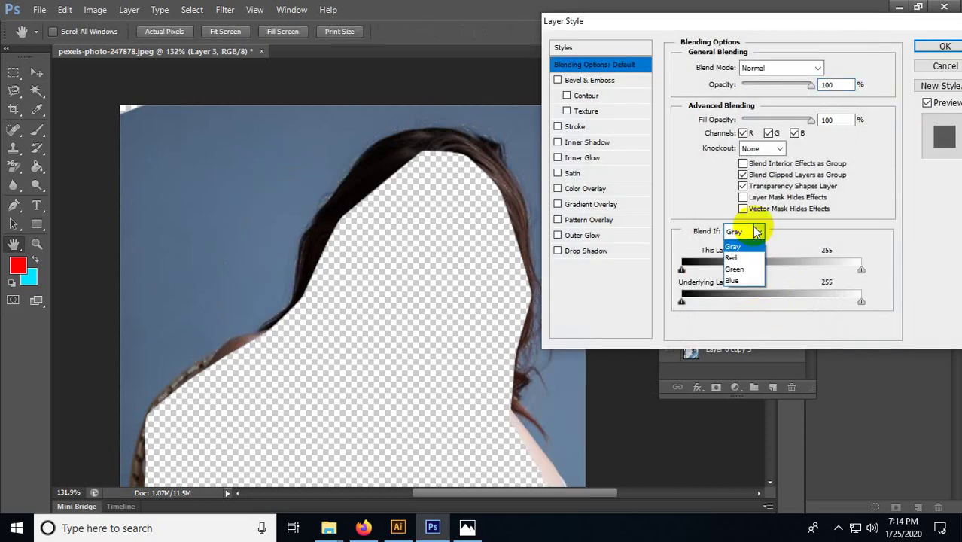
{"action": "left_click", "coordinate": [747, 280]}
{"action": "left_click_drag", "start_coordinate": [860, 269], "coordinate": [740, 294]}
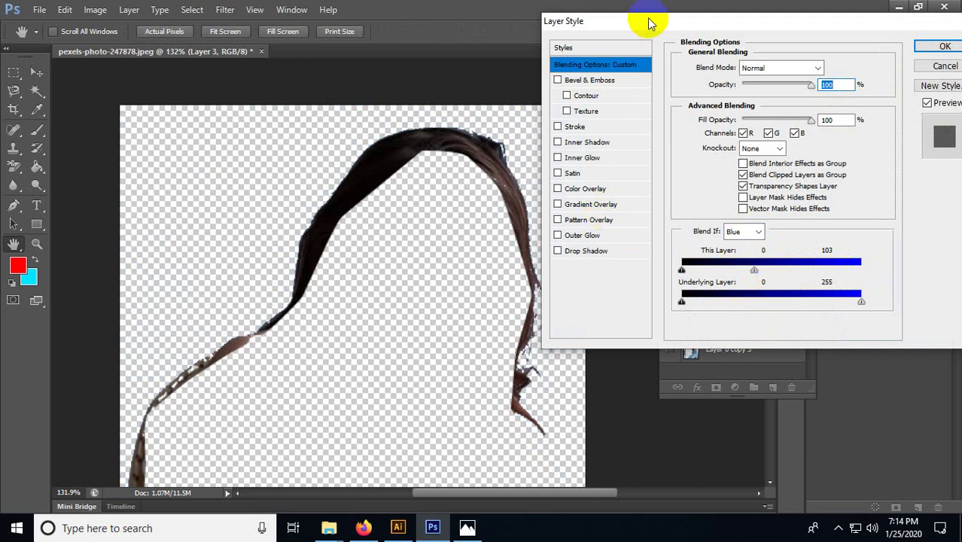
{"action": "left_click_drag", "start_coordinate": [645, 30], "coordinate": [672, 68]}
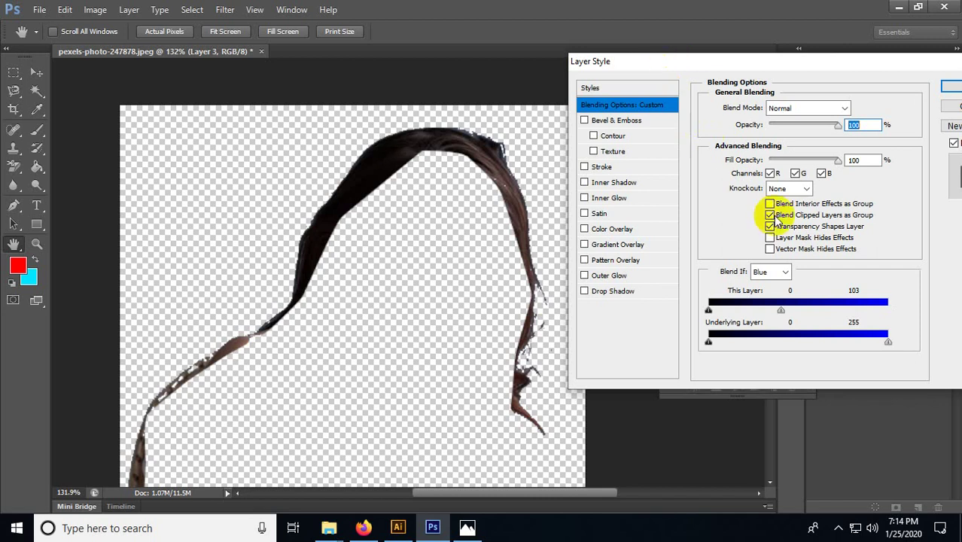
{"action": "left_click", "coordinate": [764, 272]}
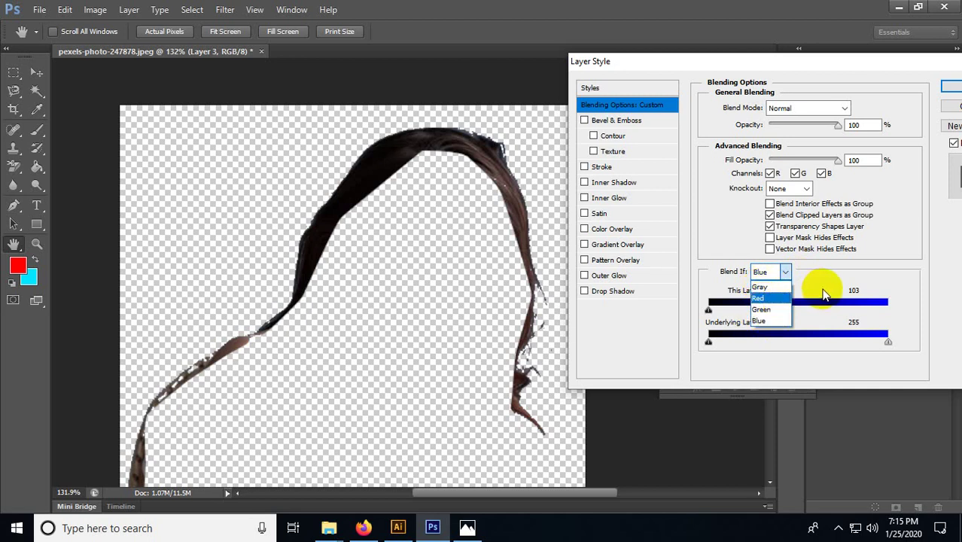
{"action": "left_click", "coordinate": [839, 272]}
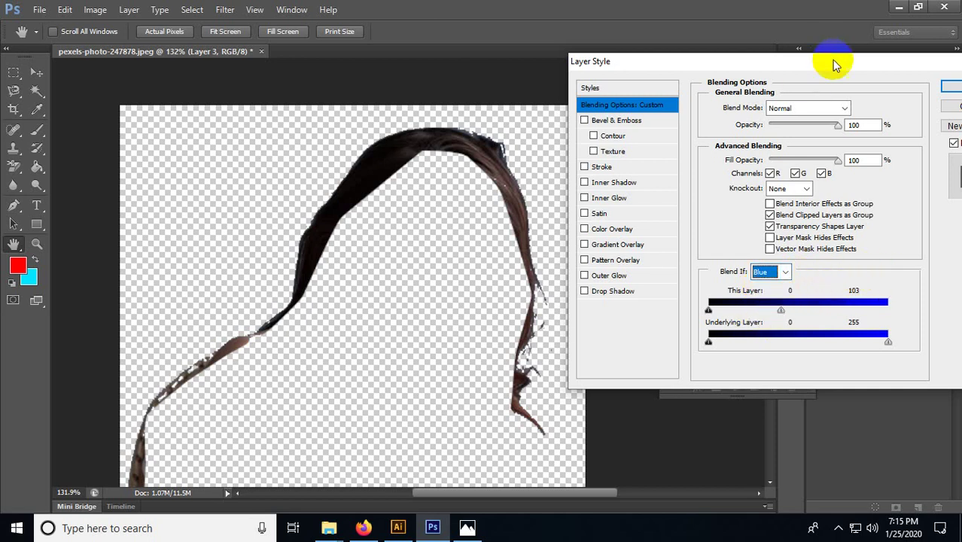
{"action": "left_click_drag", "start_coordinate": [831, 60], "coordinate": [637, 93]}
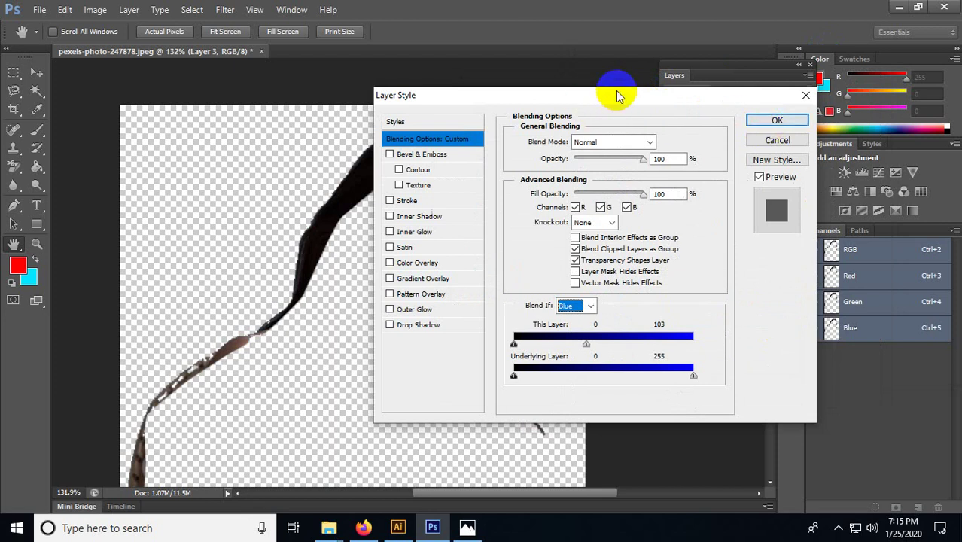
{"action": "left_click_drag", "start_coordinate": [617, 95], "coordinate": [705, 88]}
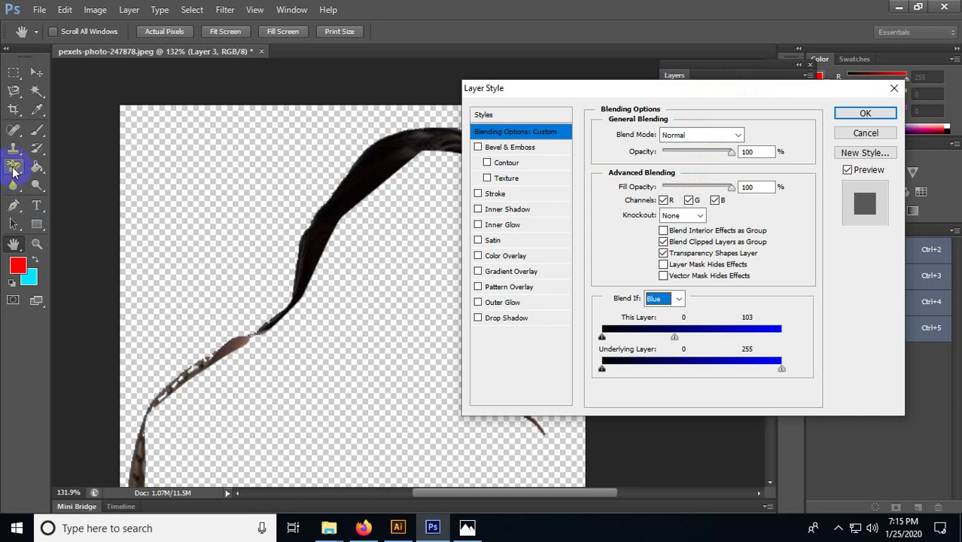
{"action": "left_click", "coordinate": [865, 134]}
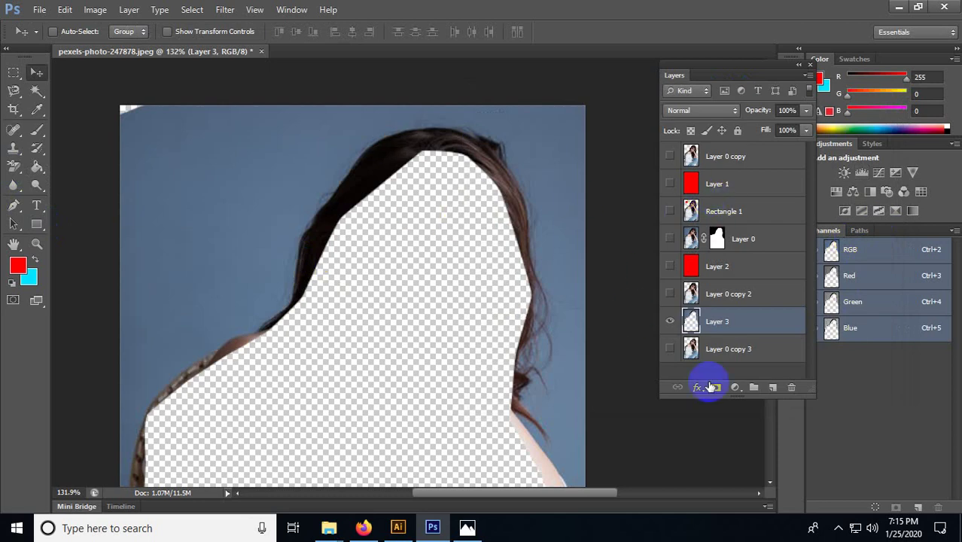
Step: Hide Layer 3 and show the Layer 0 copy cutout over the red Layer 1 background
{"action": "left_click", "coordinate": [670, 320]}
{"action": "left_click", "coordinate": [671, 156]}
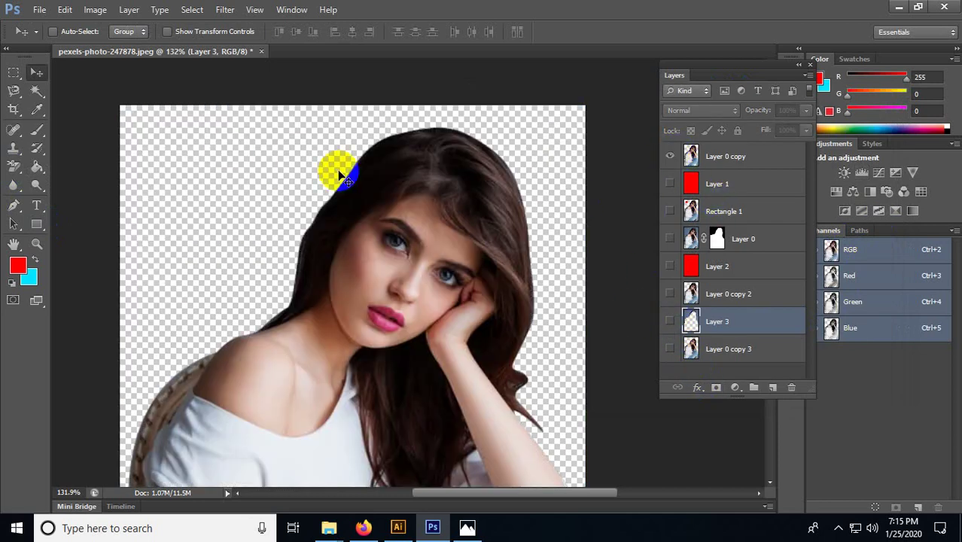
{"action": "left_click", "coordinate": [671, 183]}
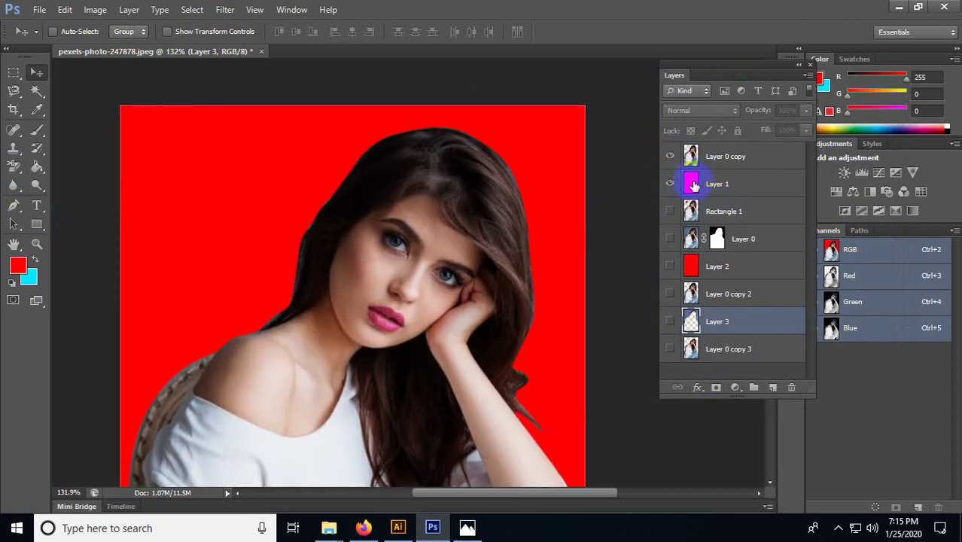
Step: Merge Layer 0 copy with the red Layer 1 and check the merged layer by hiding and showing it
{"action": "left_click", "coordinate": [741, 181]}
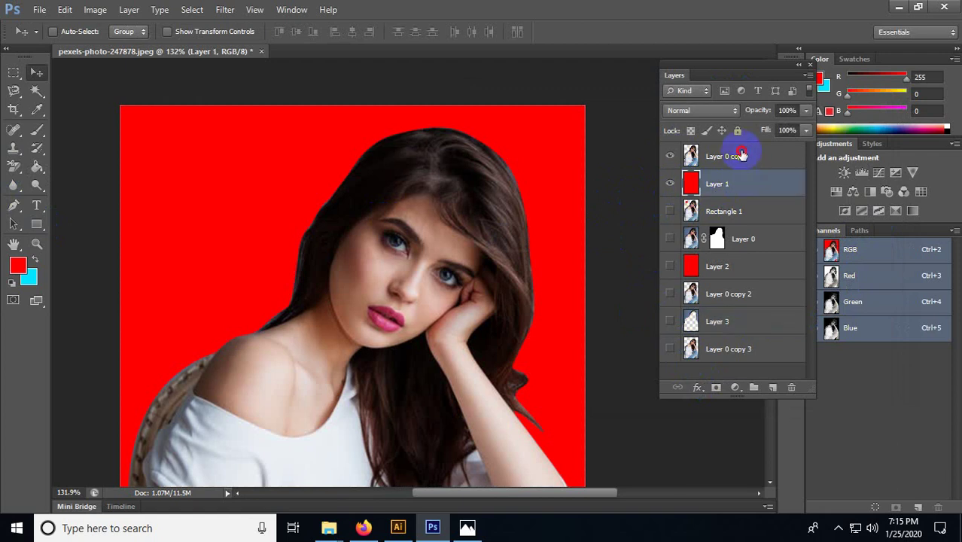
{"action": "left_click", "coordinate": [734, 157], "text": "shift"}
{"action": "right_click", "coordinate": [728, 158]}
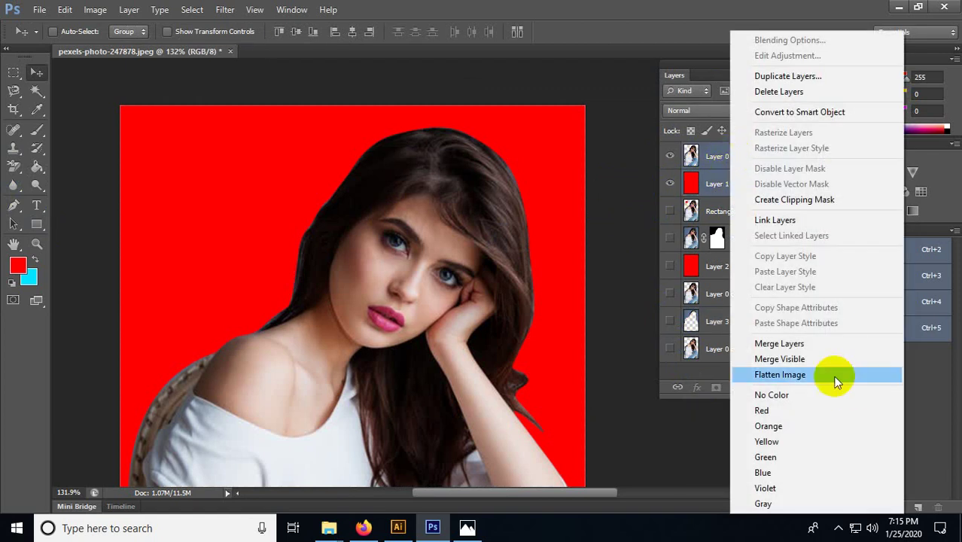
{"action": "left_click", "coordinate": [805, 344]}
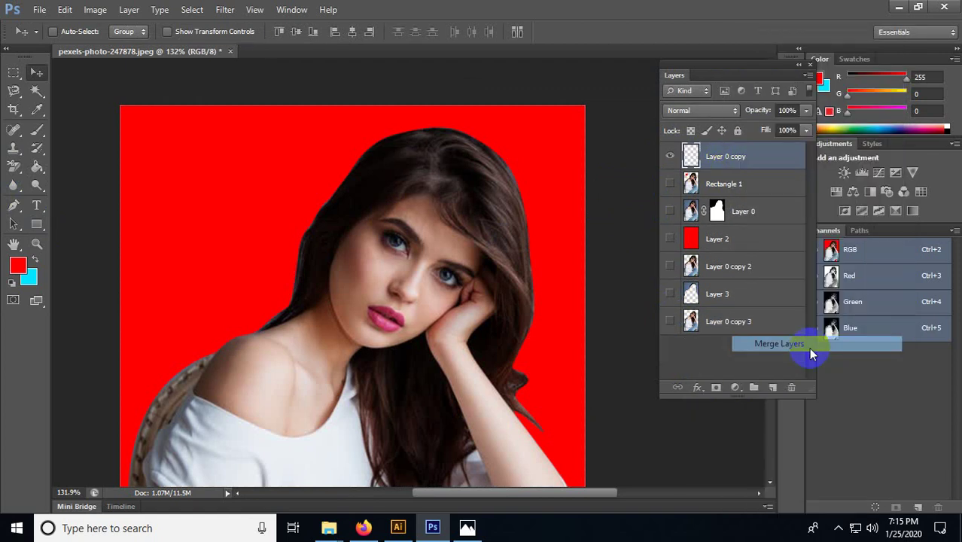
{"action": "left_click", "coordinate": [670, 156]}
{"action": "left_click", "coordinate": [671, 154]}
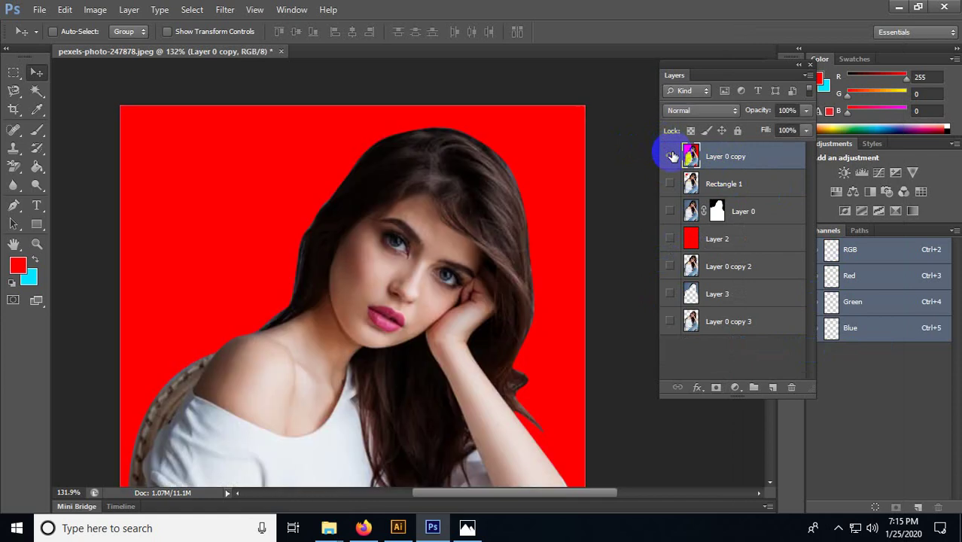
Step: Try Blend If on Red for the merged Layer 0 copy, lowering This Layer's white limit to 244, and discard the blending options
{"action": "double_click", "coordinate": [772, 157]}
{"action": "left_click", "coordinate": [678, 299]}
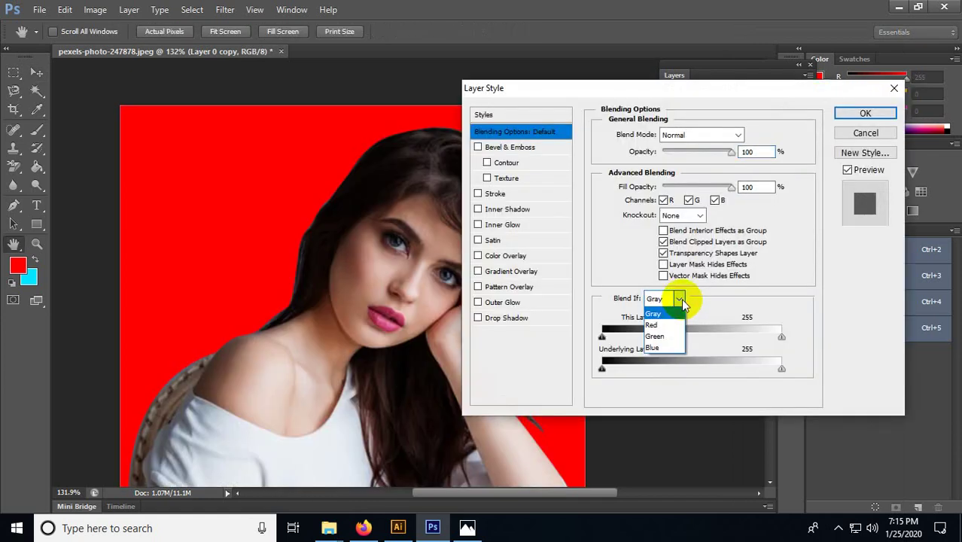
{"action": "left_click", "coordinate": [666, 327]}
{"action": "mouse_move", "coordinate": [780, 335]}
{"action": "left_mouse_down"}
{"action": "mouse_move", "coordinate": [720, 343]}
{"action": "mouse_move", "coordinate": [769, 336]}
{"action": "left_mouse_up"}
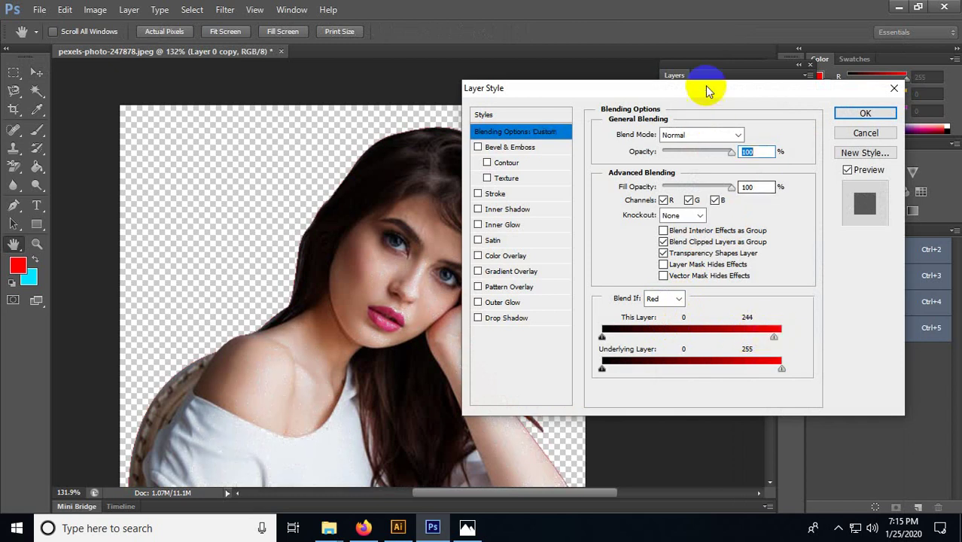
{"action": "left_click_drag", "start_coordinate": [704, 90], "coordinate": [818, 42]}
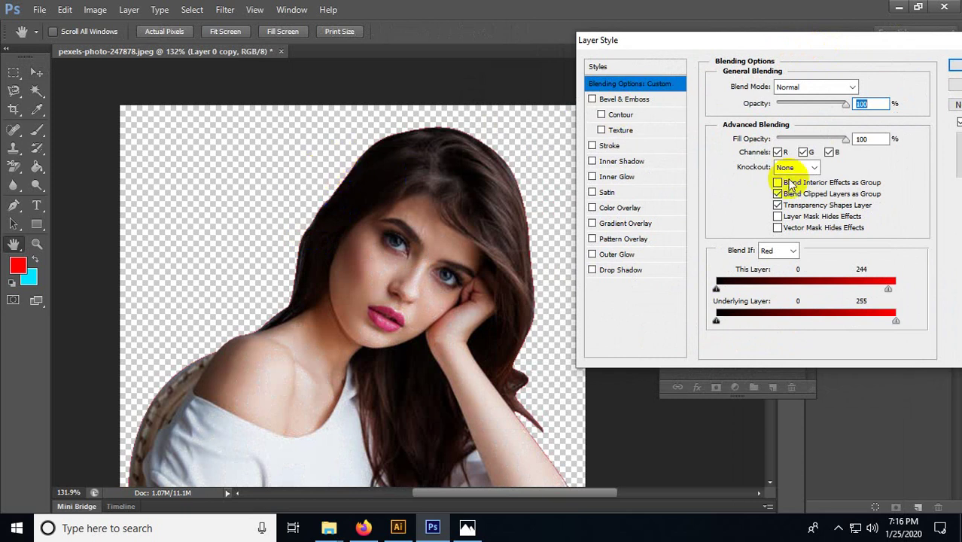
{"action": "left_click", "coordinate": [953, 65]}
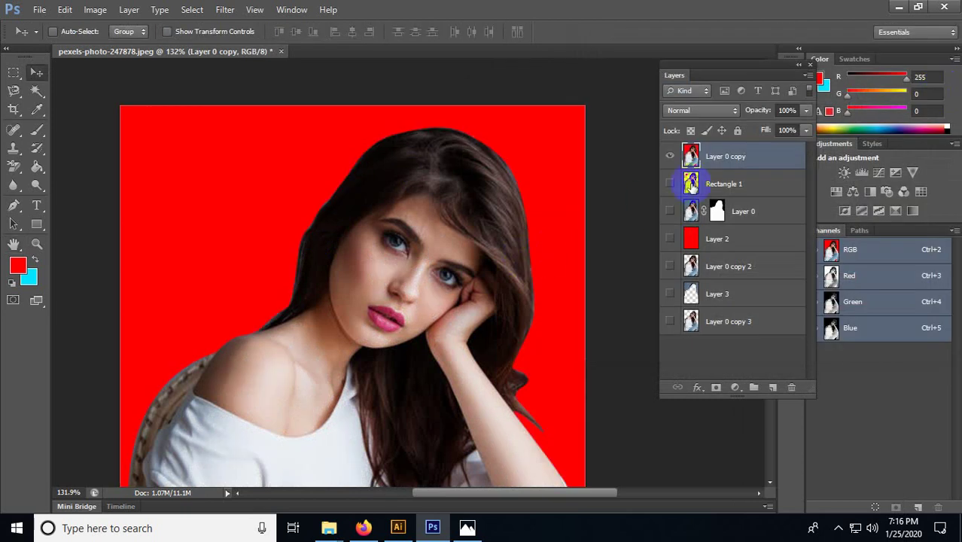
Step: Select the red background around the woman on Layer 0 copy with the Magic Wand
{"action": "left_click", "coordinate": [12, 109]}
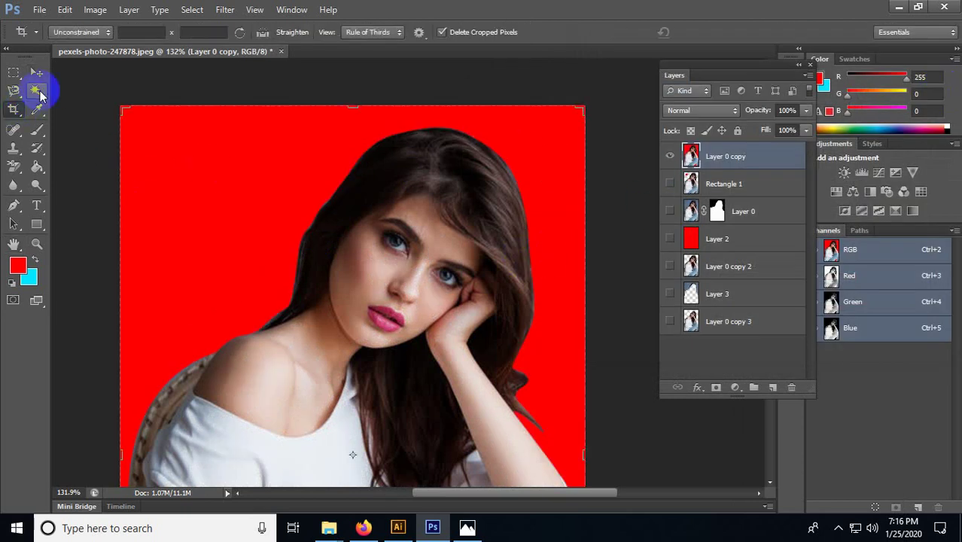
{"action": "left_click_drag", "start_coordinate": [35, 91], "coordinate": [55, 101]}
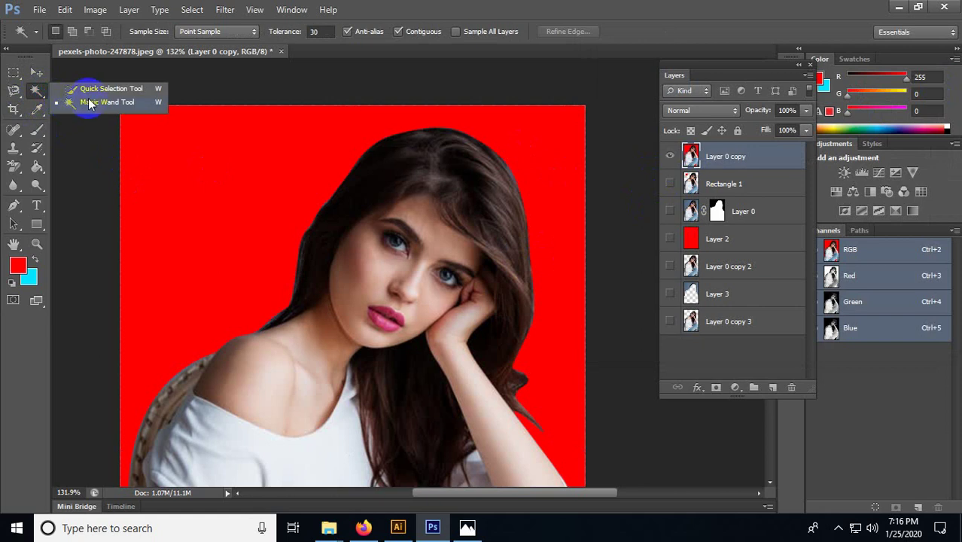
{"action": "left_click", "coordinate": [191, 147]}
{"action": "left_click", "coordinate": [300, 236]}
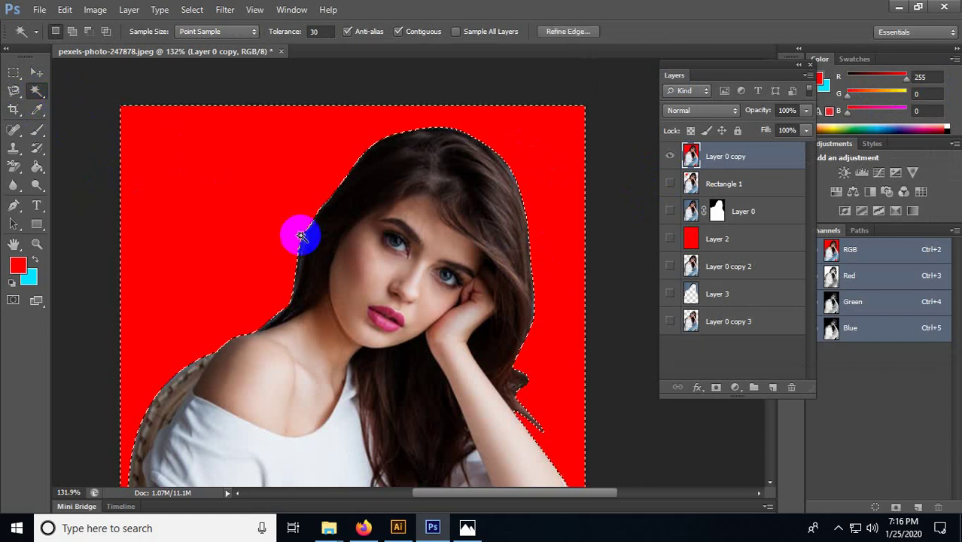
Step: Fill the selected background with pure green 00ff00 using the Paint Bucket and clear the selection
{"action": "left_click", "coordinate": [19, 266]}
{"action": "left_click", "coordinate": [489, 262]}
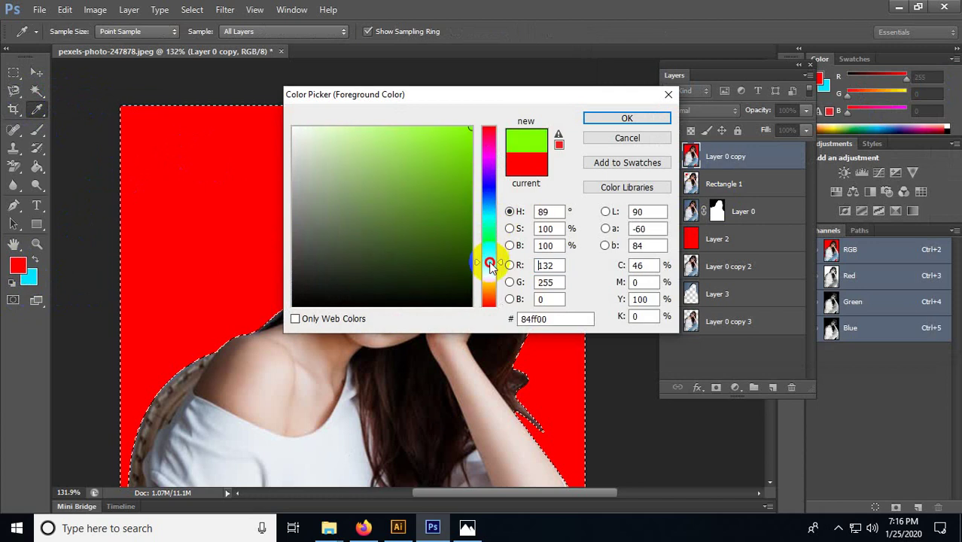
{"action": "left_click_drag", "start_coordinate": [489, 263], "coordinate": [492, 249]}
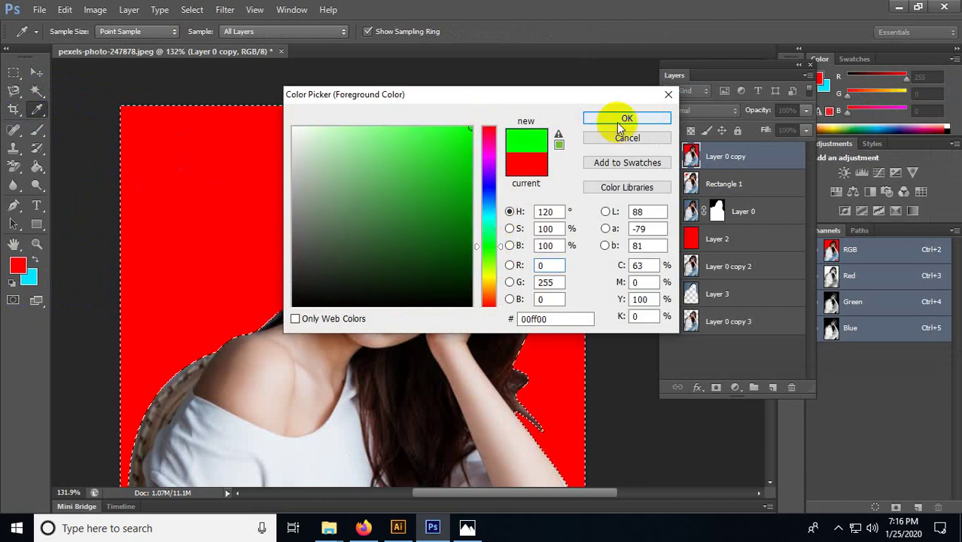
{"action": "left_click", "coordinate": [621, 128]}
{"action": "left_click", "coordinate": [37, 166]}
{"action": "left_click", "coordinate": [196, 194]}
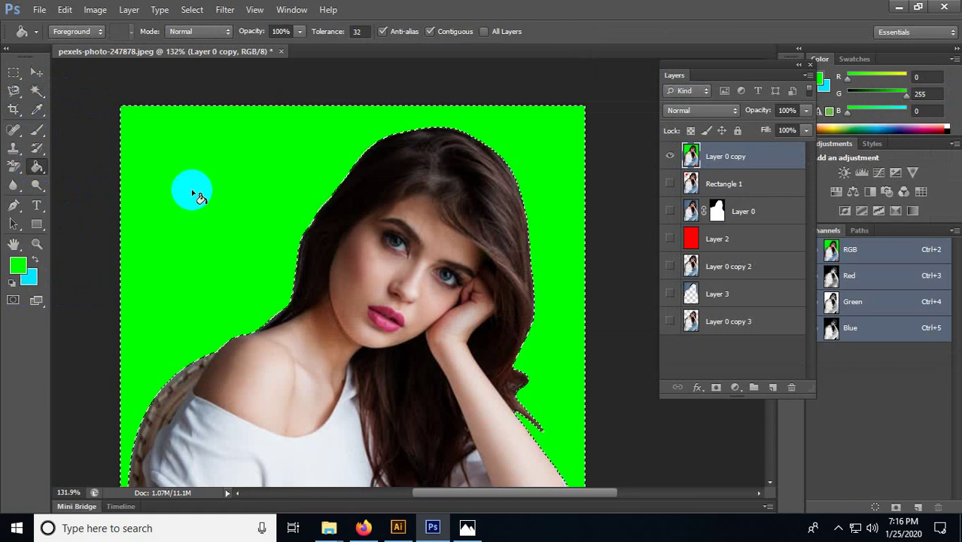
{"action": "key", "text": "ctrl+d"}
{"action": "left_click", "coordinate": [37, 72]}
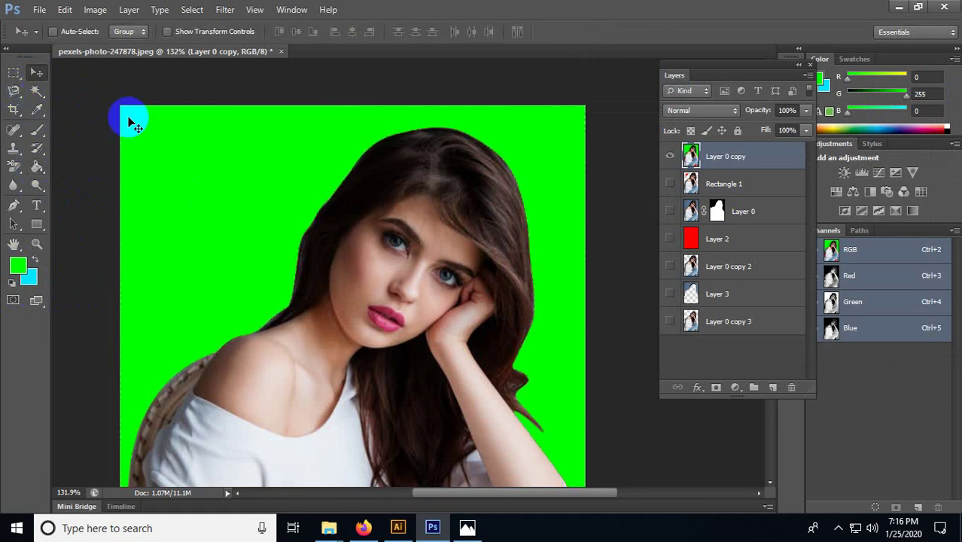
Step: Apply Blend If on Green to Layer 0 copy with This Layer's white limit lowered to 247
{"action": "mouse_move", "coordinate": [718, 157]}
{"action": "left_mouse_down"}
{"action": "mouse_move", "coordinate": [694, 162]}
{"action": "mouse_move", "coordinate": [722, 157]}
{"action": "left_mouse_up"}
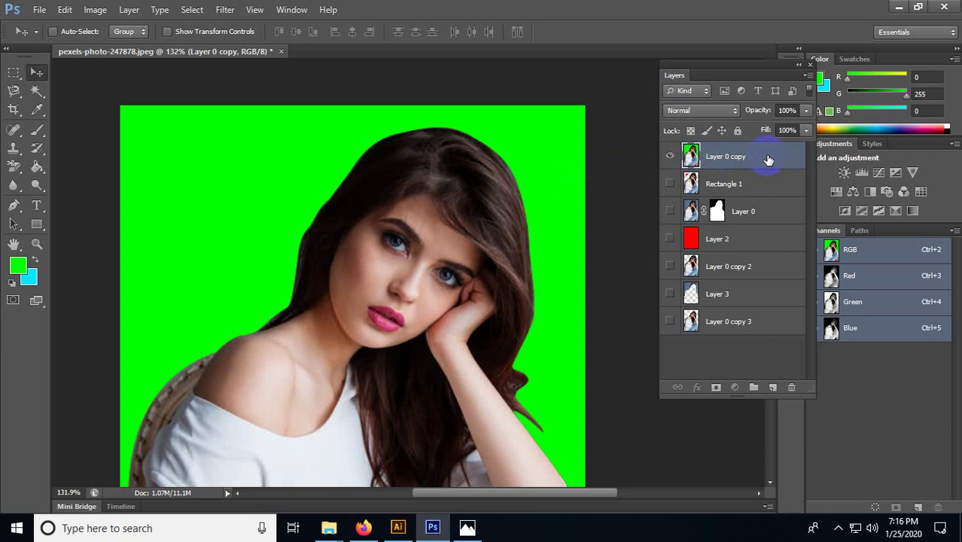
{"action": "double_click", "coordinate": [766, 157]}
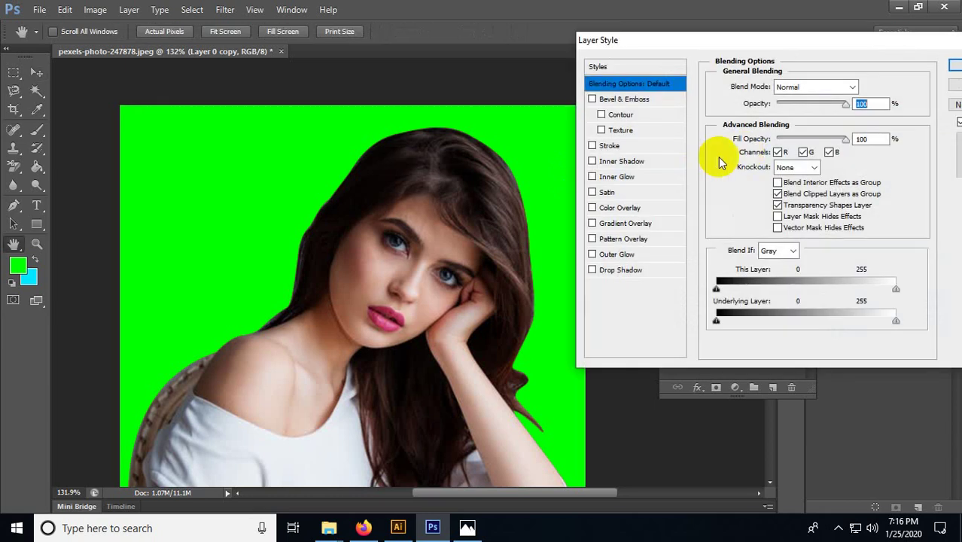
{"action": "left_click", "coordinate": [784, 250]}
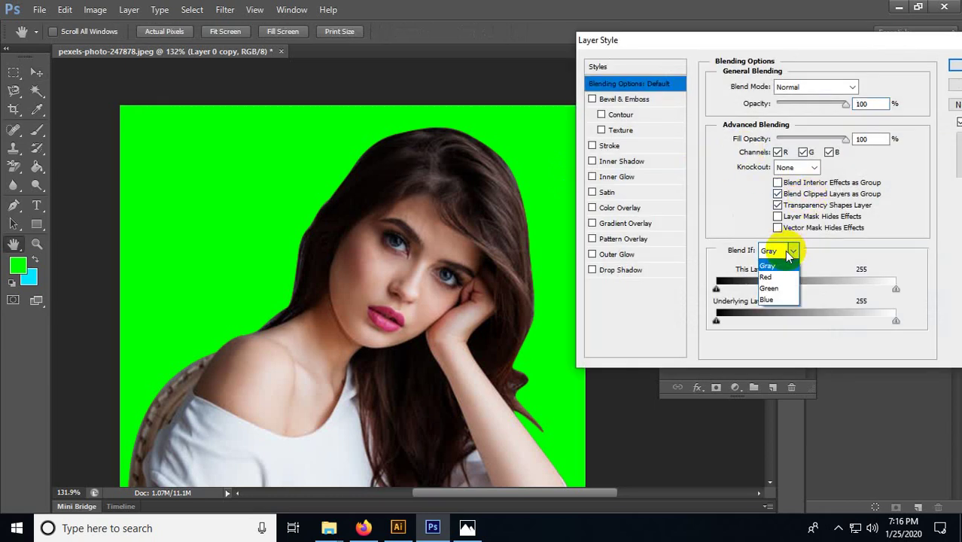
{"action": "left_click", "coordinate": [780, 289]}
{"action": "left_click_drag", "start_coordinate": [895, 288], "coordinate": [890, 289]}
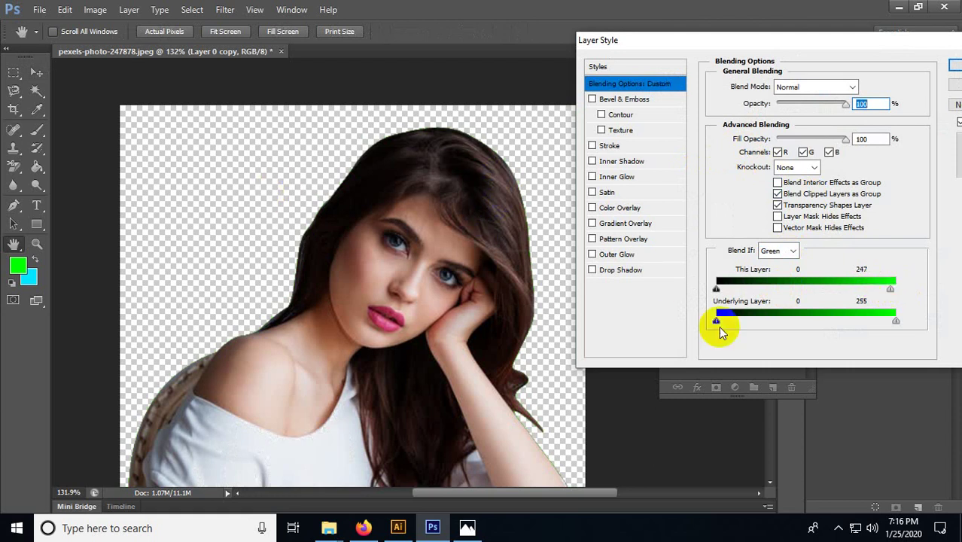
{"action": "left_click", "coordinate": [779, 251]}
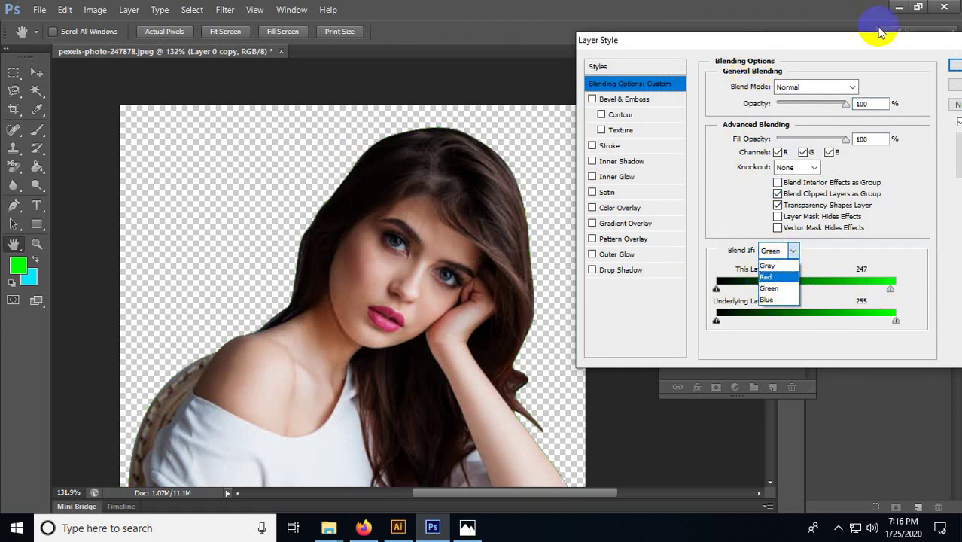
{"action": "left_click", "coordinate": [713, 36]}
{"action": "left_click_drag", "start_coordinate": [795, 41], "coordinate": [639, 50]}
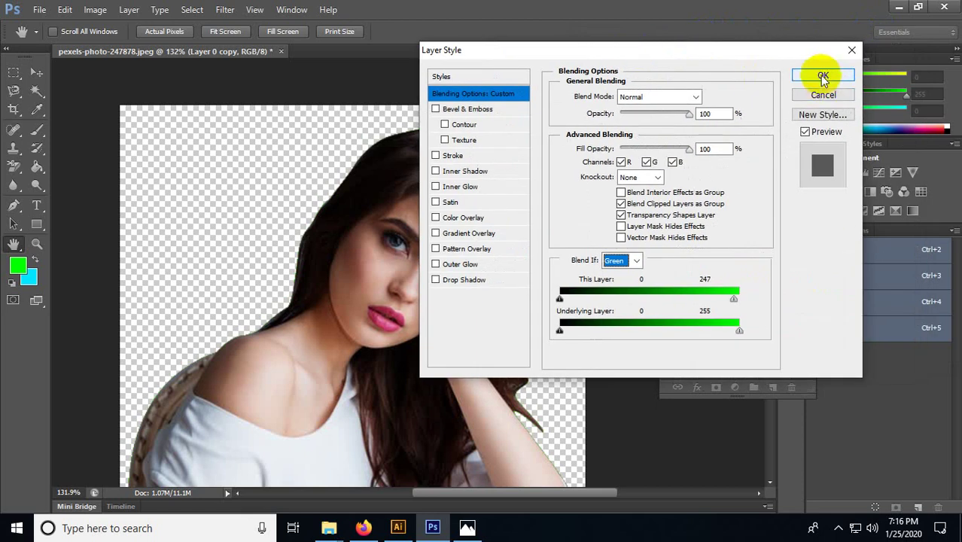
{"action": "left_click", "coordinate": [823, 75]}
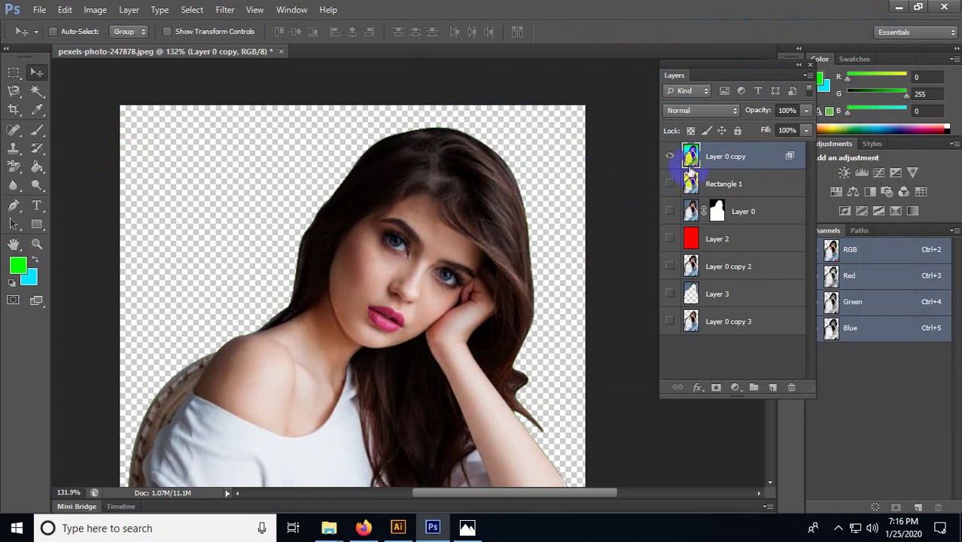
{"action": "left_click", "coordinate": [838, 527]}
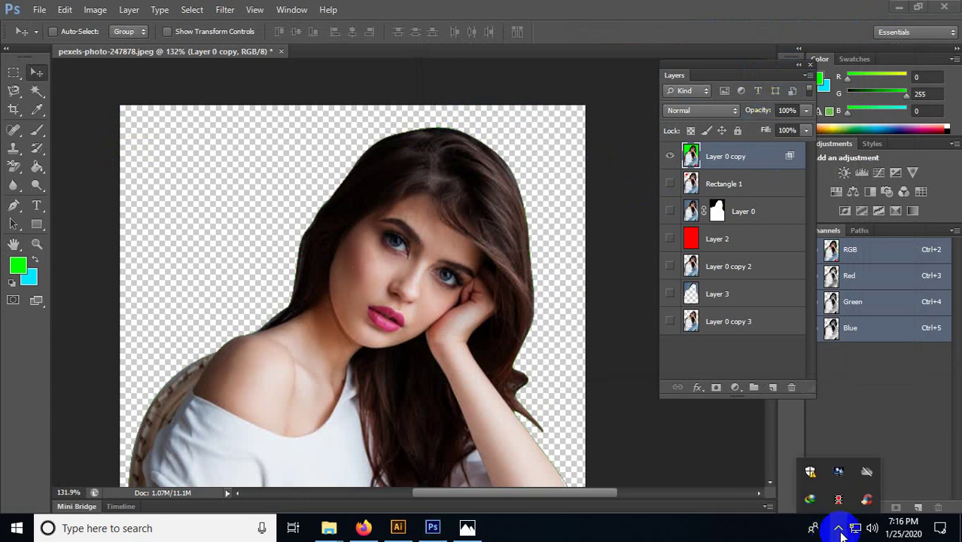